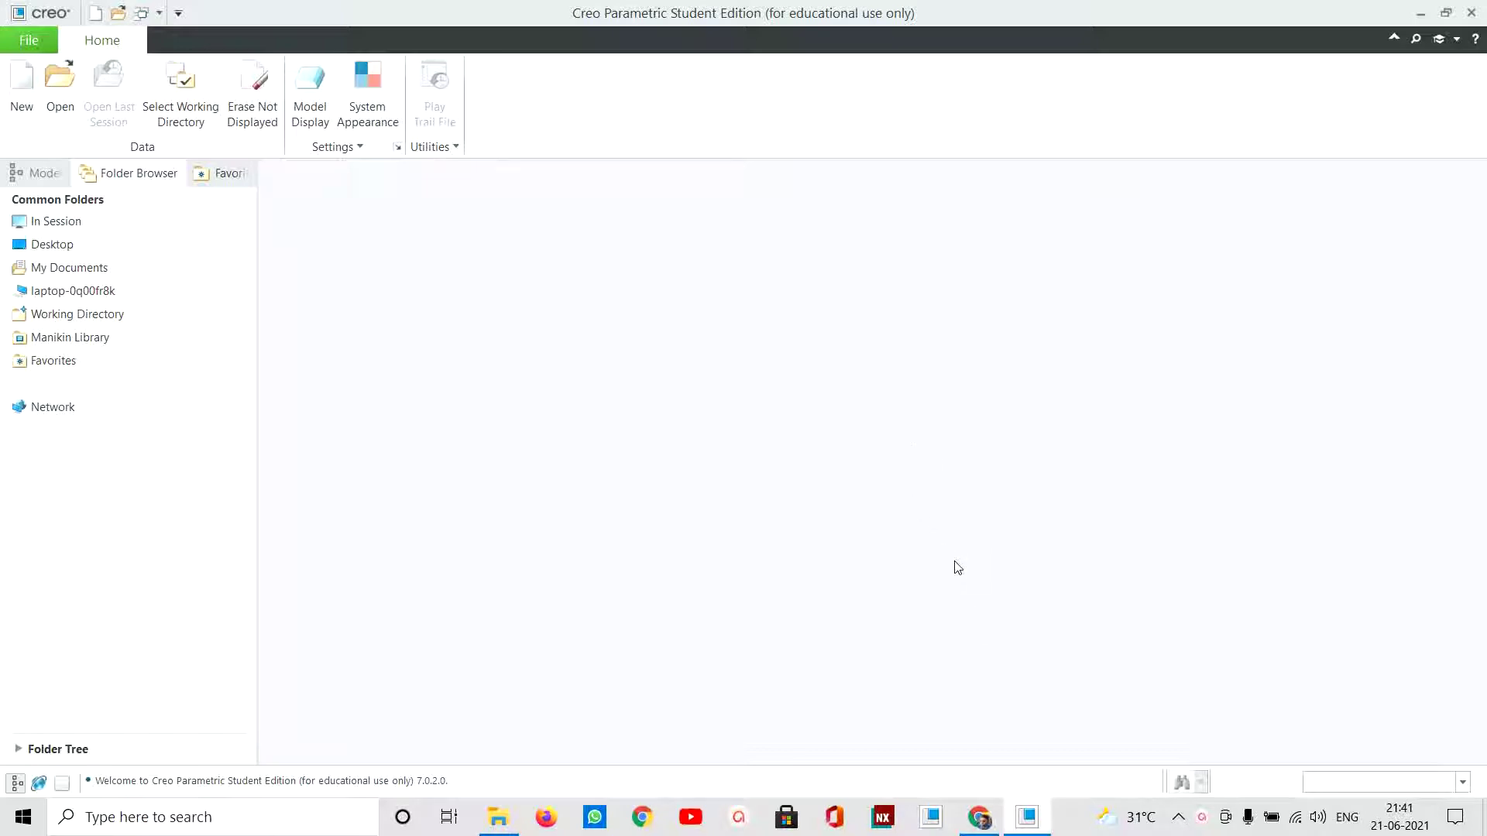
Step: After checking the reference drawing, set the working directory to the basics folder
left_click(979, 817)
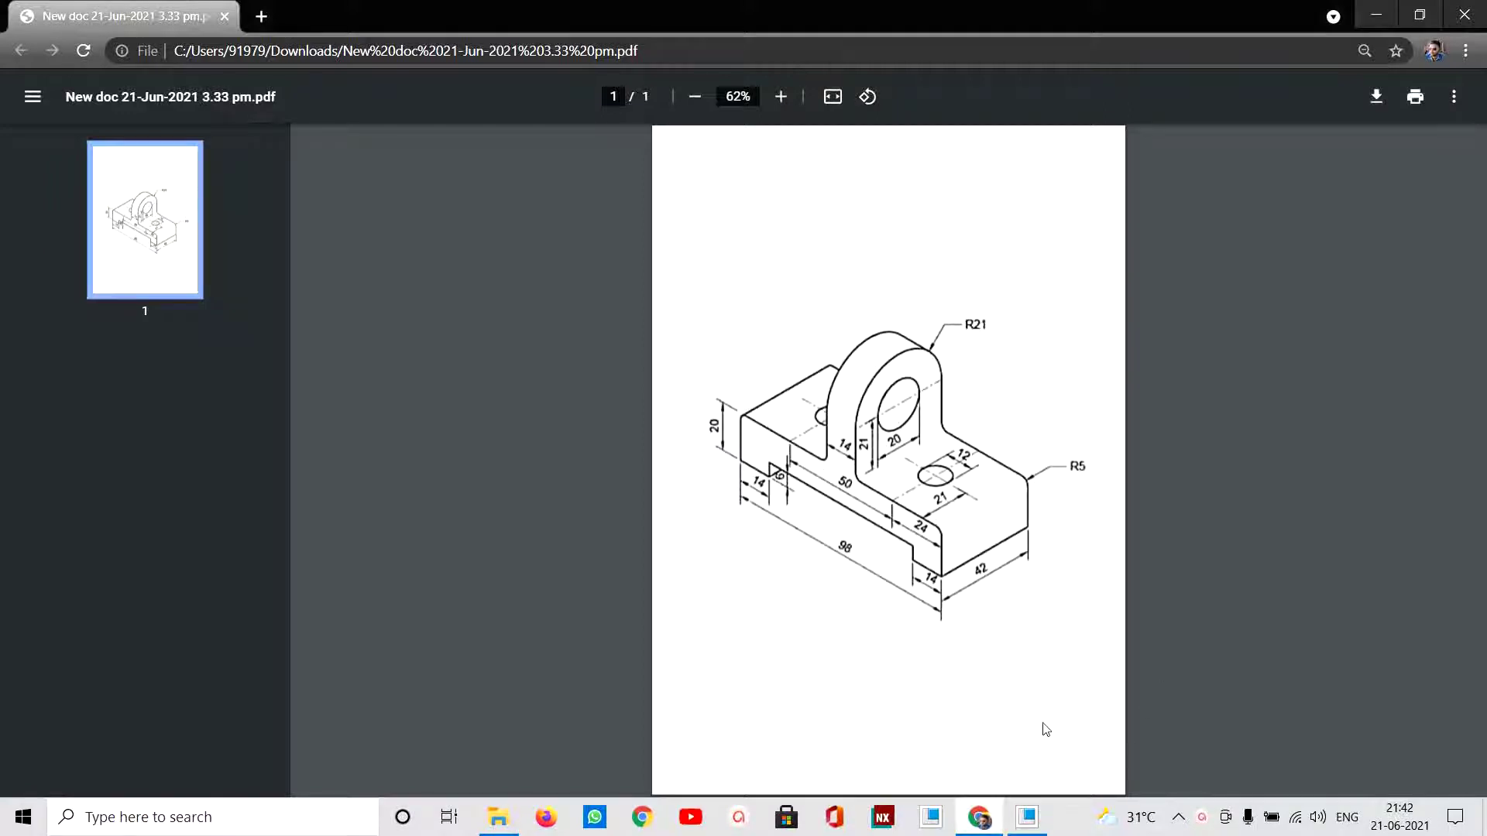
left_click(1024, 818)
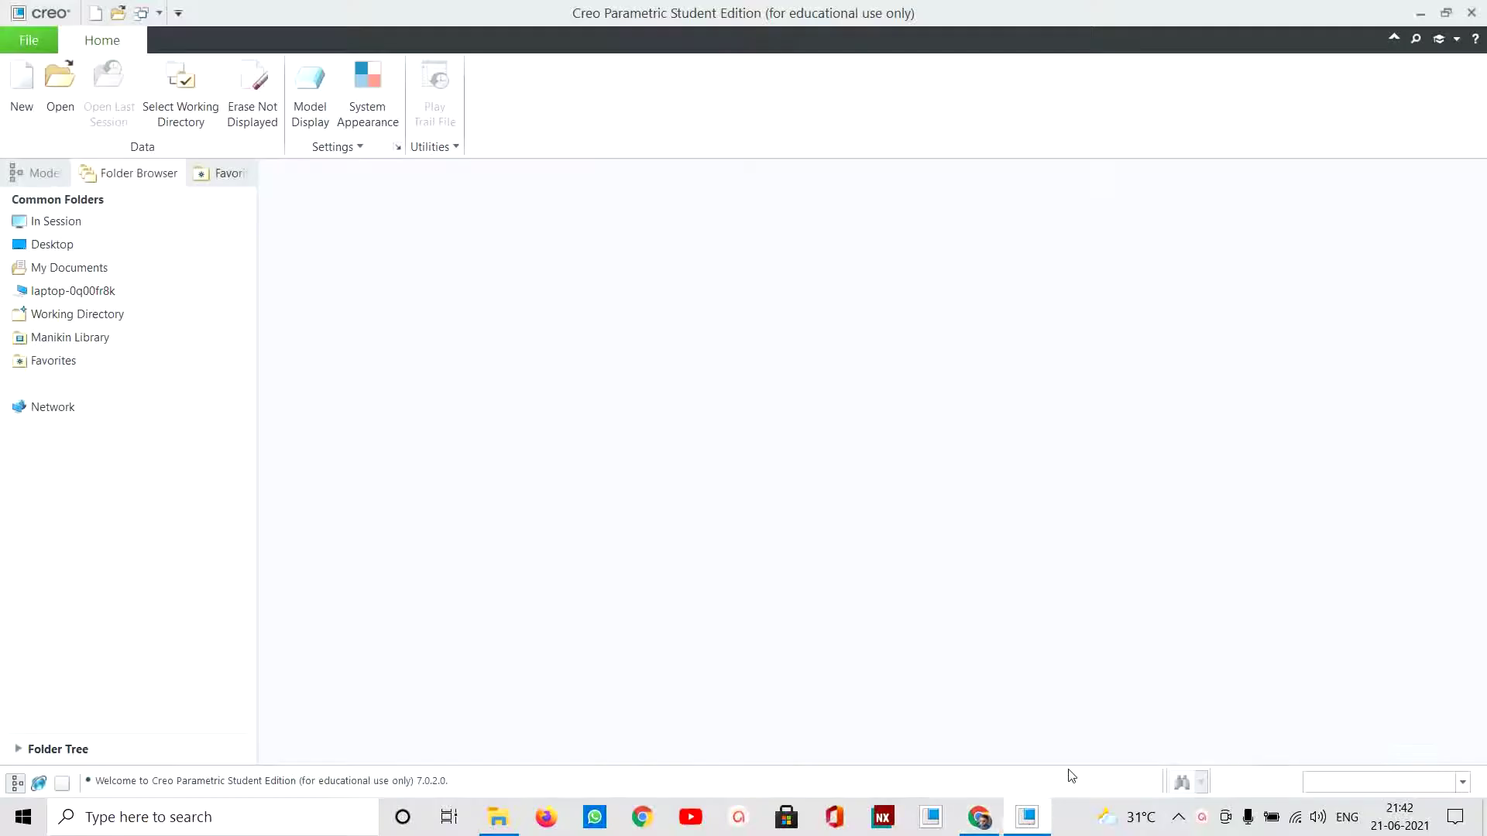
left_click(190, 91)
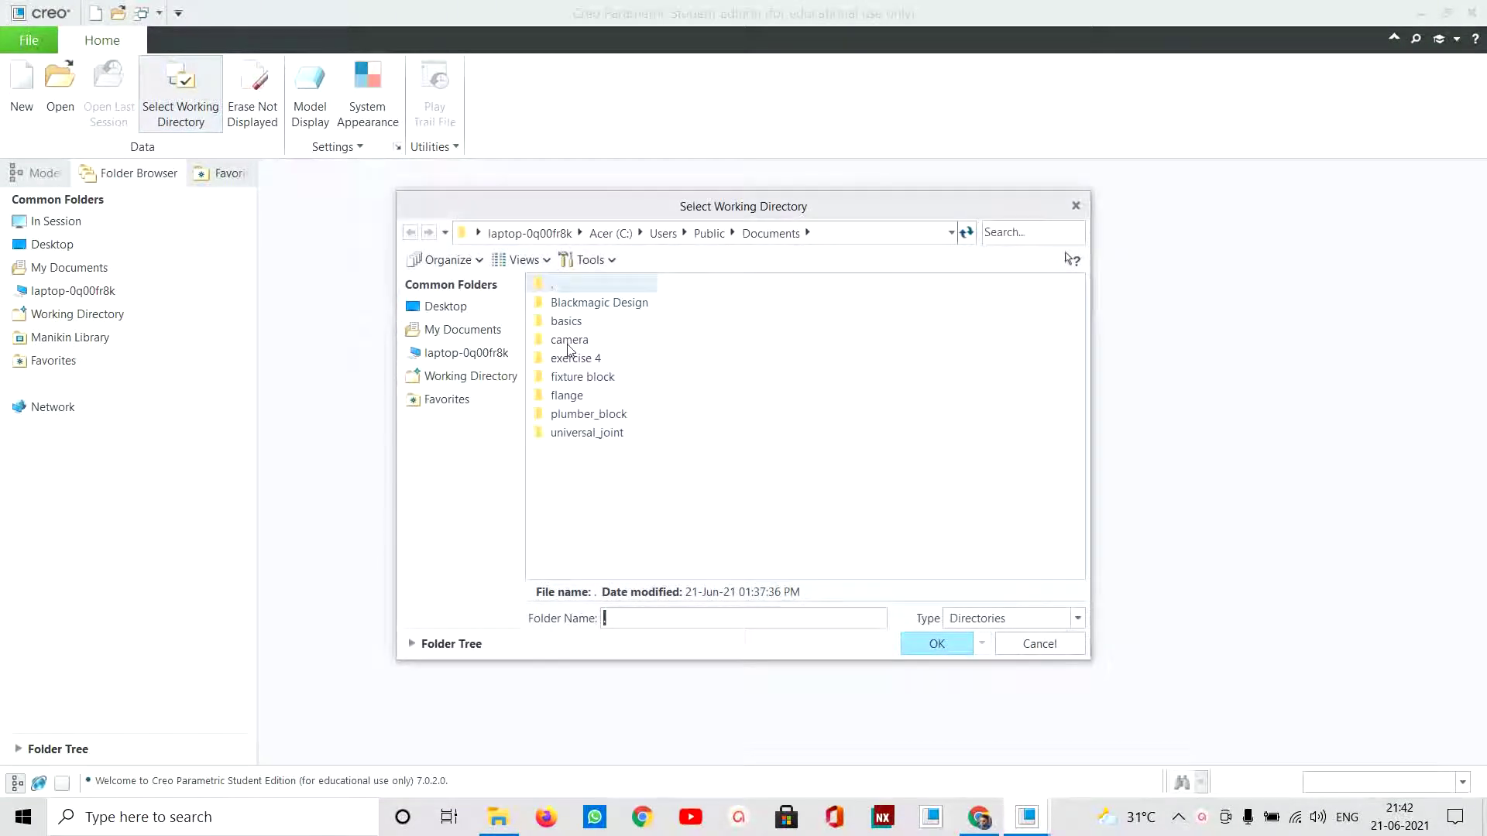
left_click(568, 321)
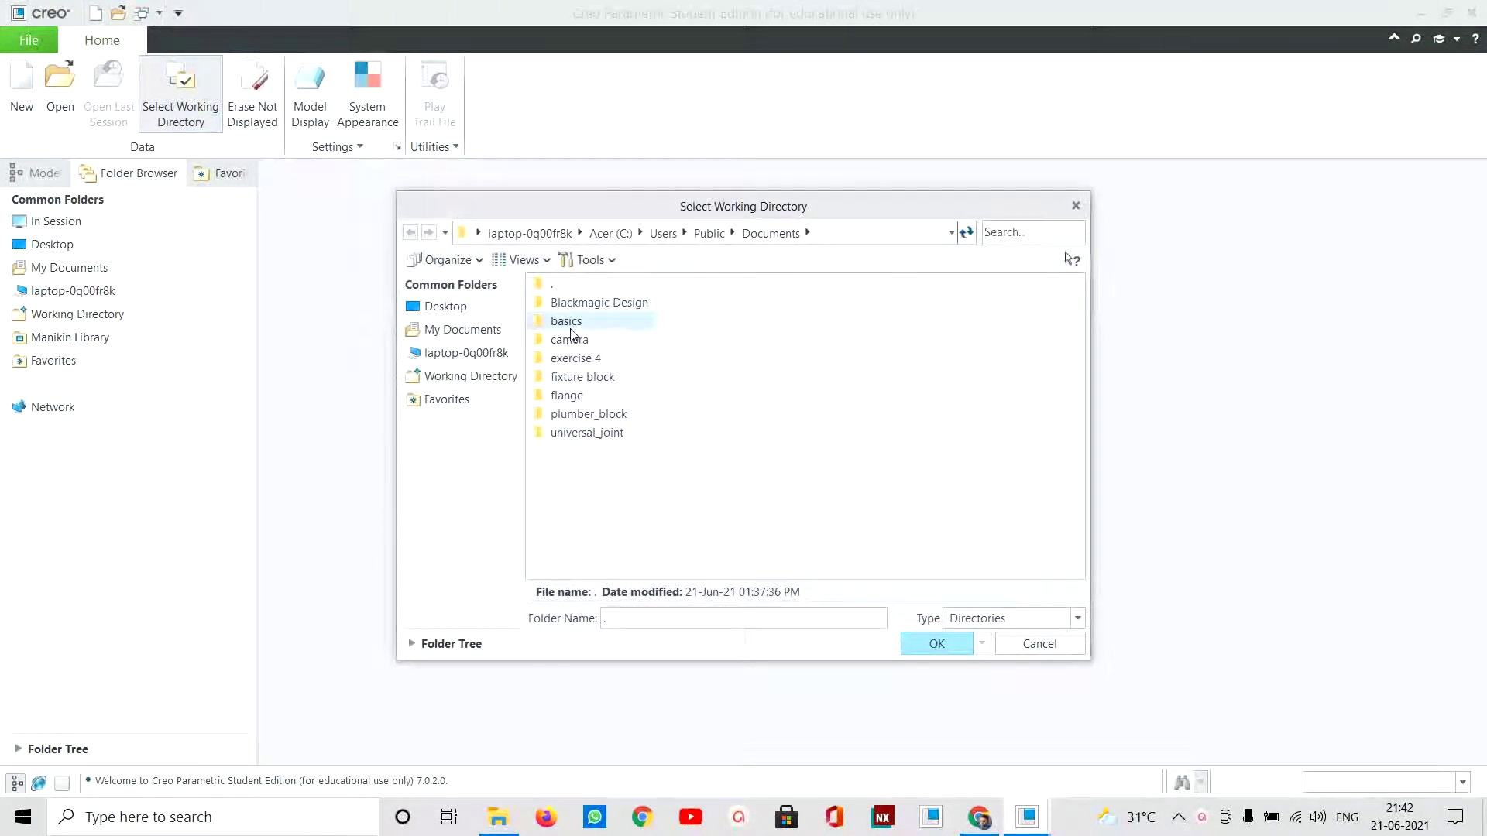
left_click(956, 644)
Step: Create solid part exercise_5 using the mmns_part_solid_abs template
left_click(17, 107)
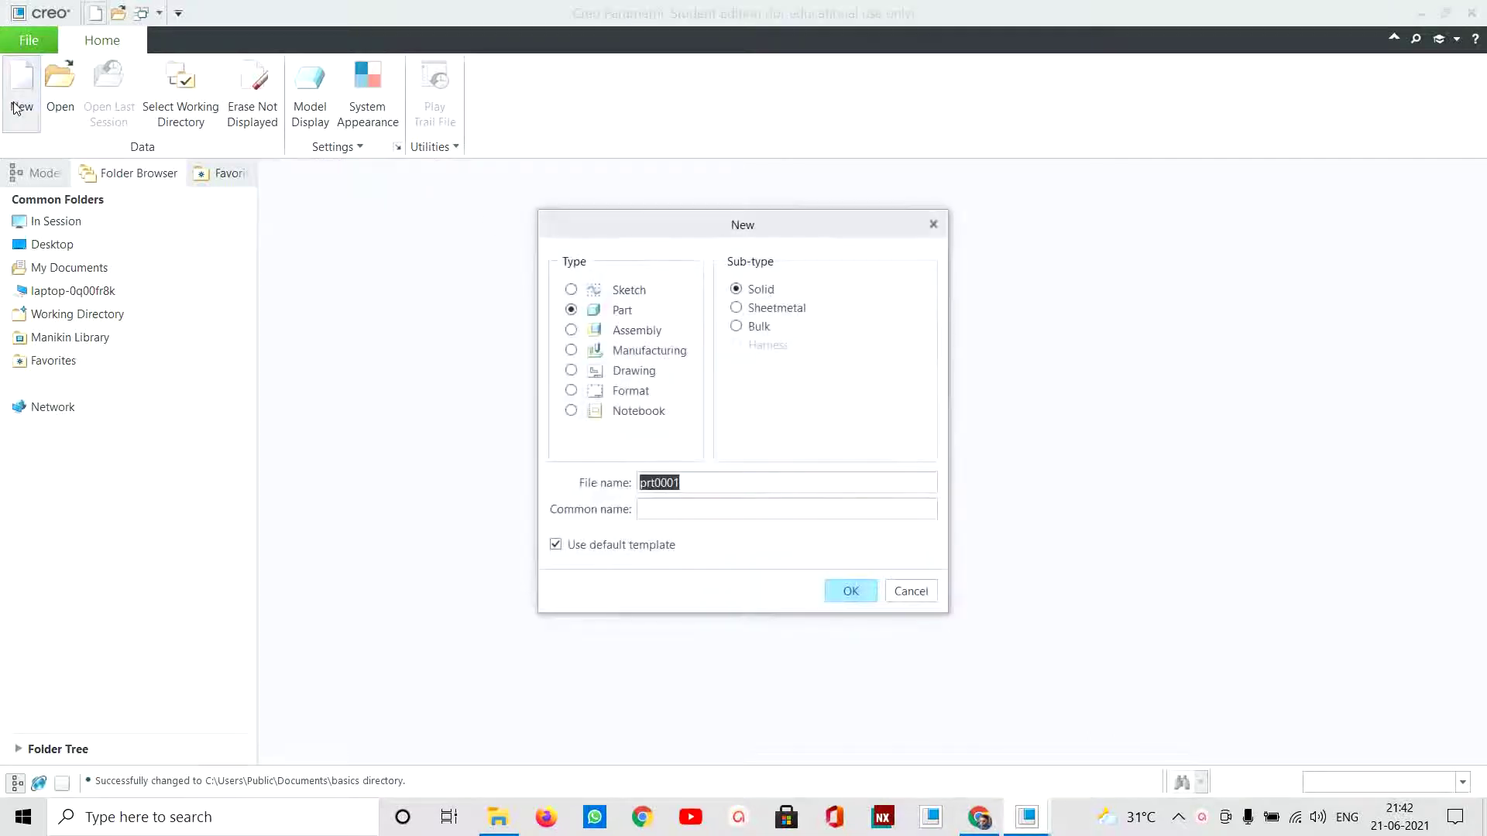
left_click(555, 544)
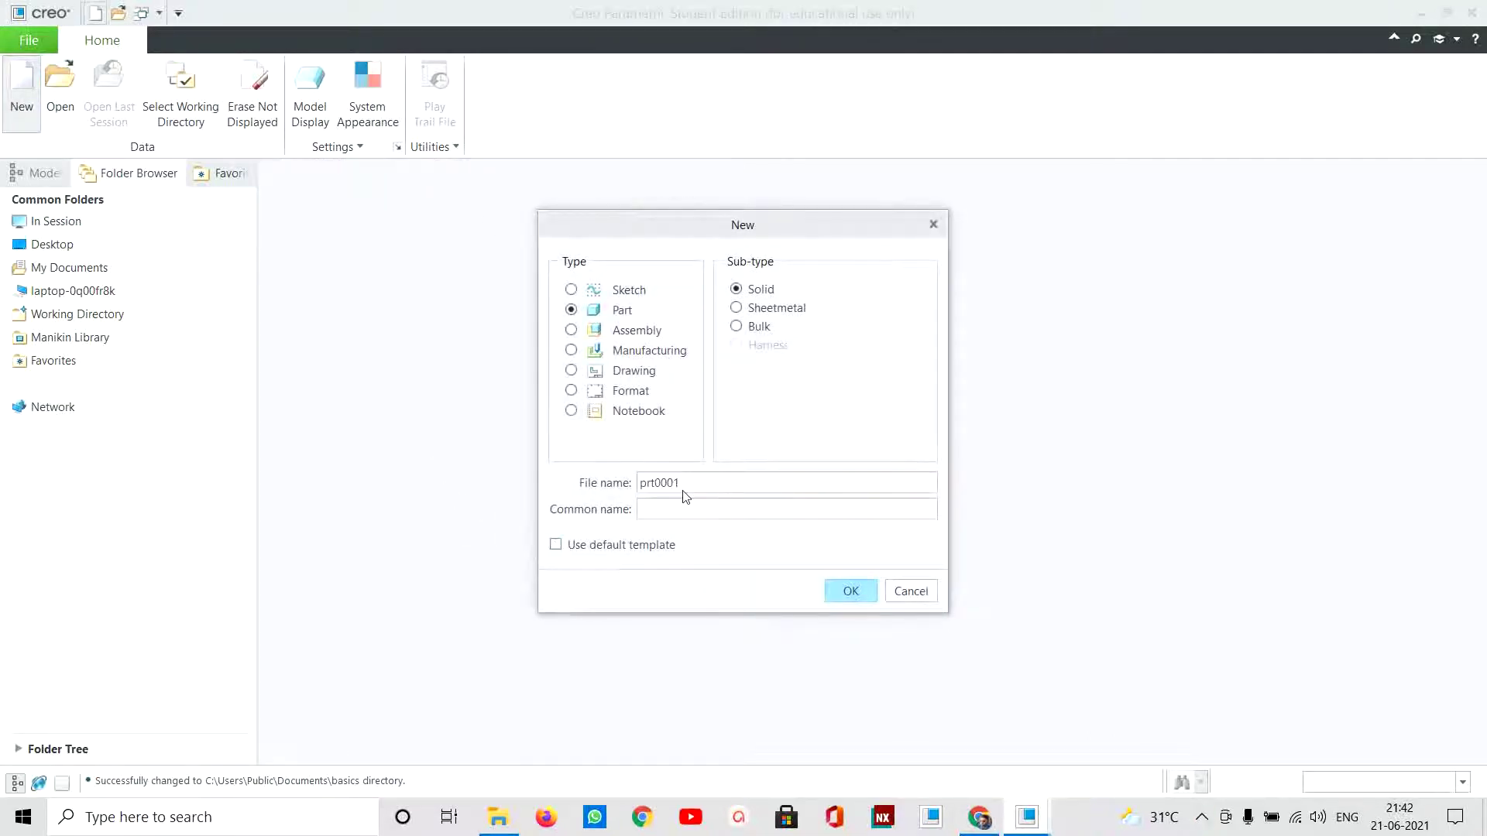
key("BackSpace")
key("BackSpace")
key("BackSpace")
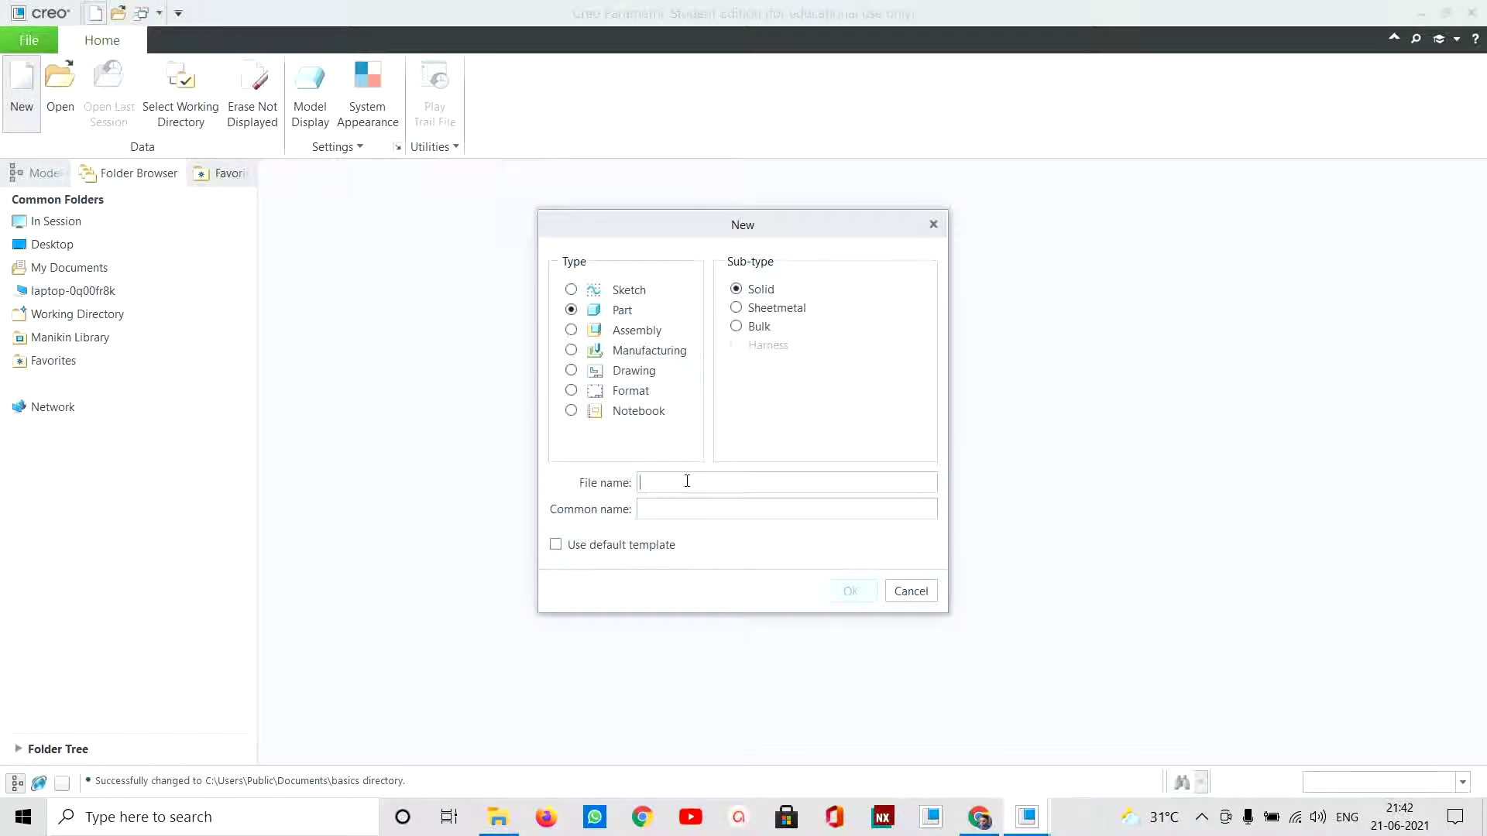
type("exercise_5")
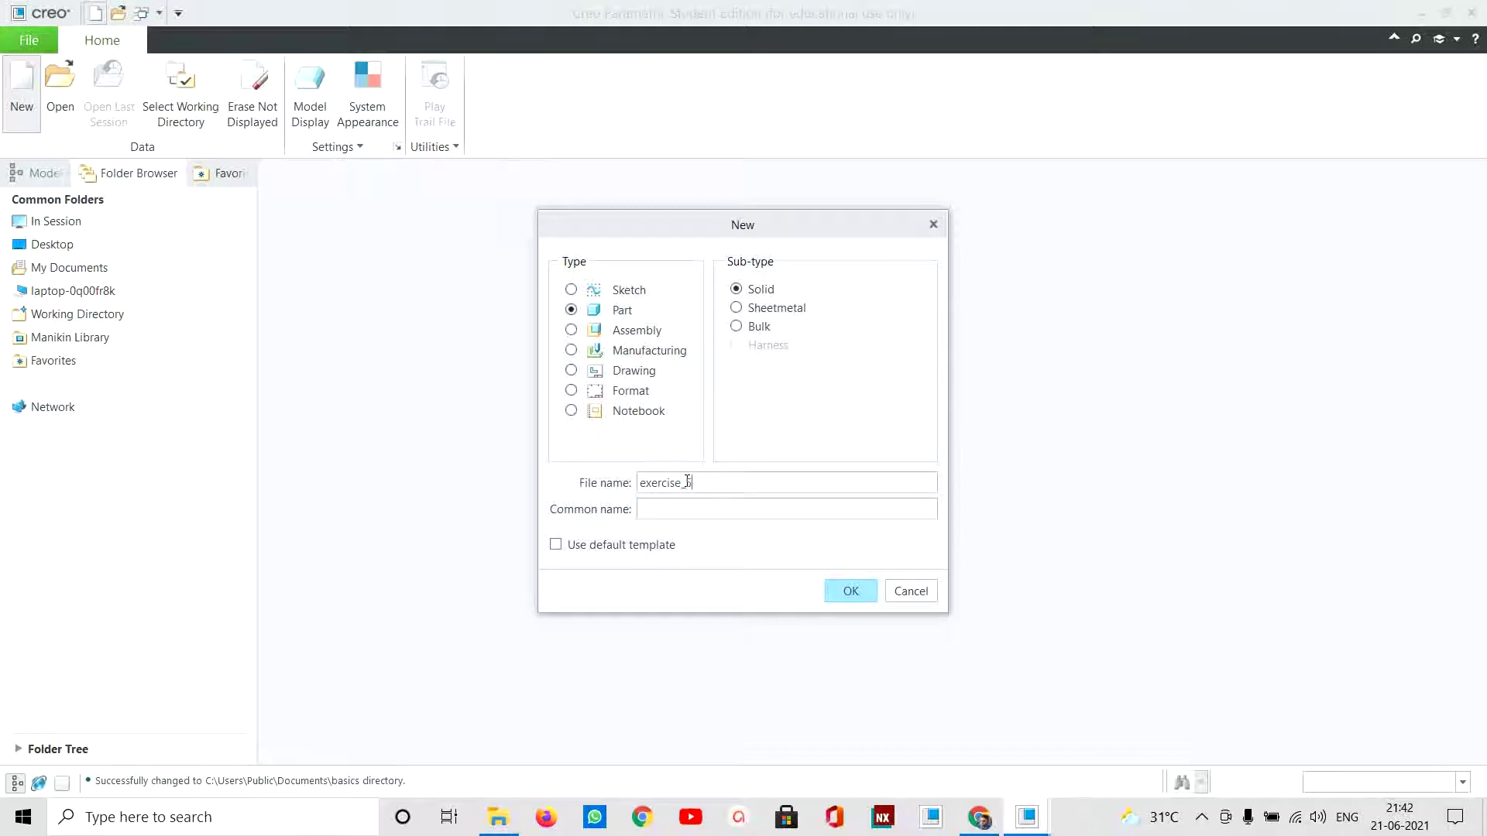
left_click(845, 594)
scroll(673, 353, "down", 1)
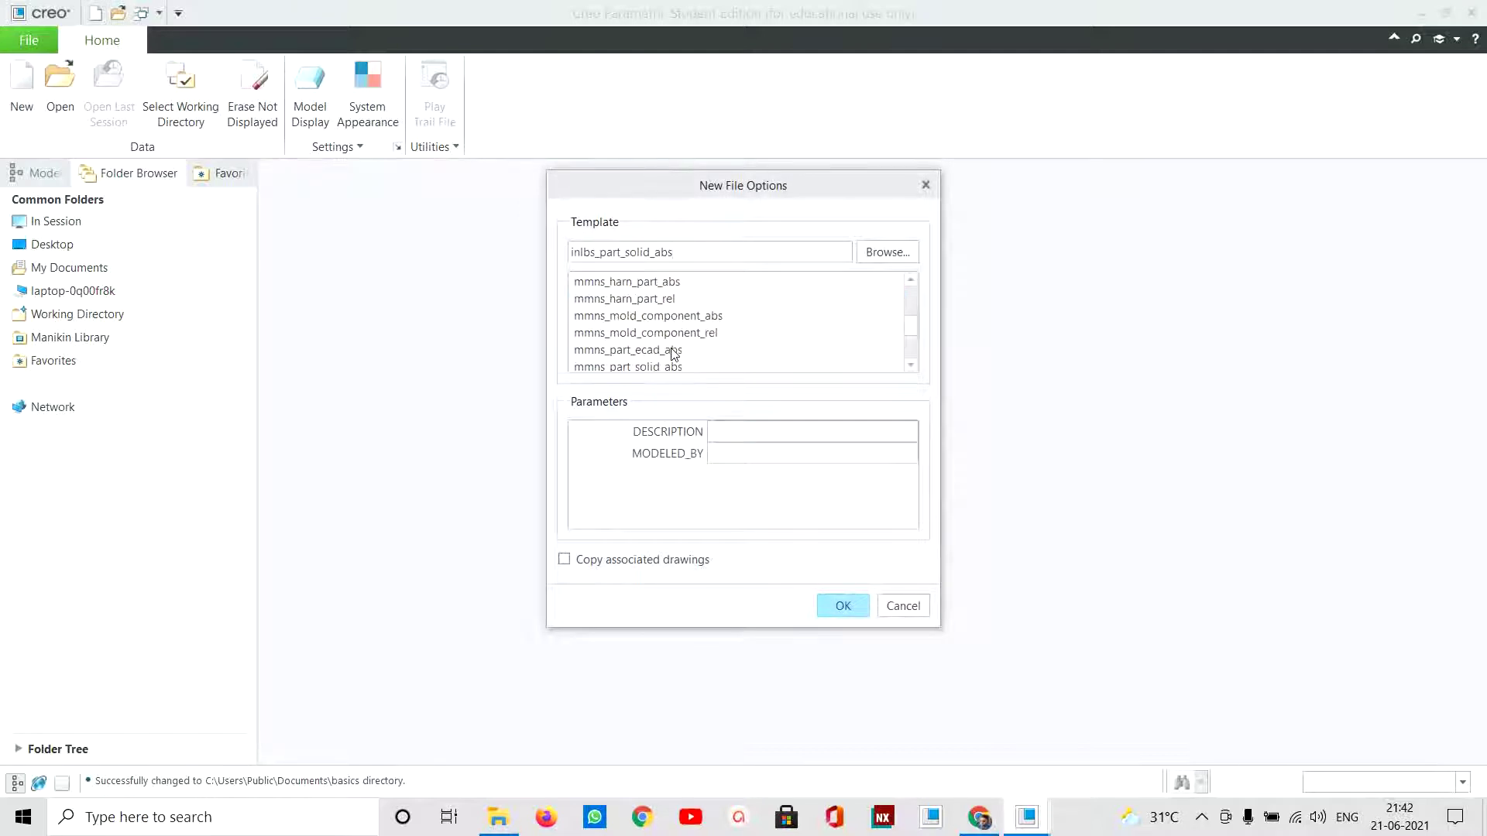
left_click(656, 369)
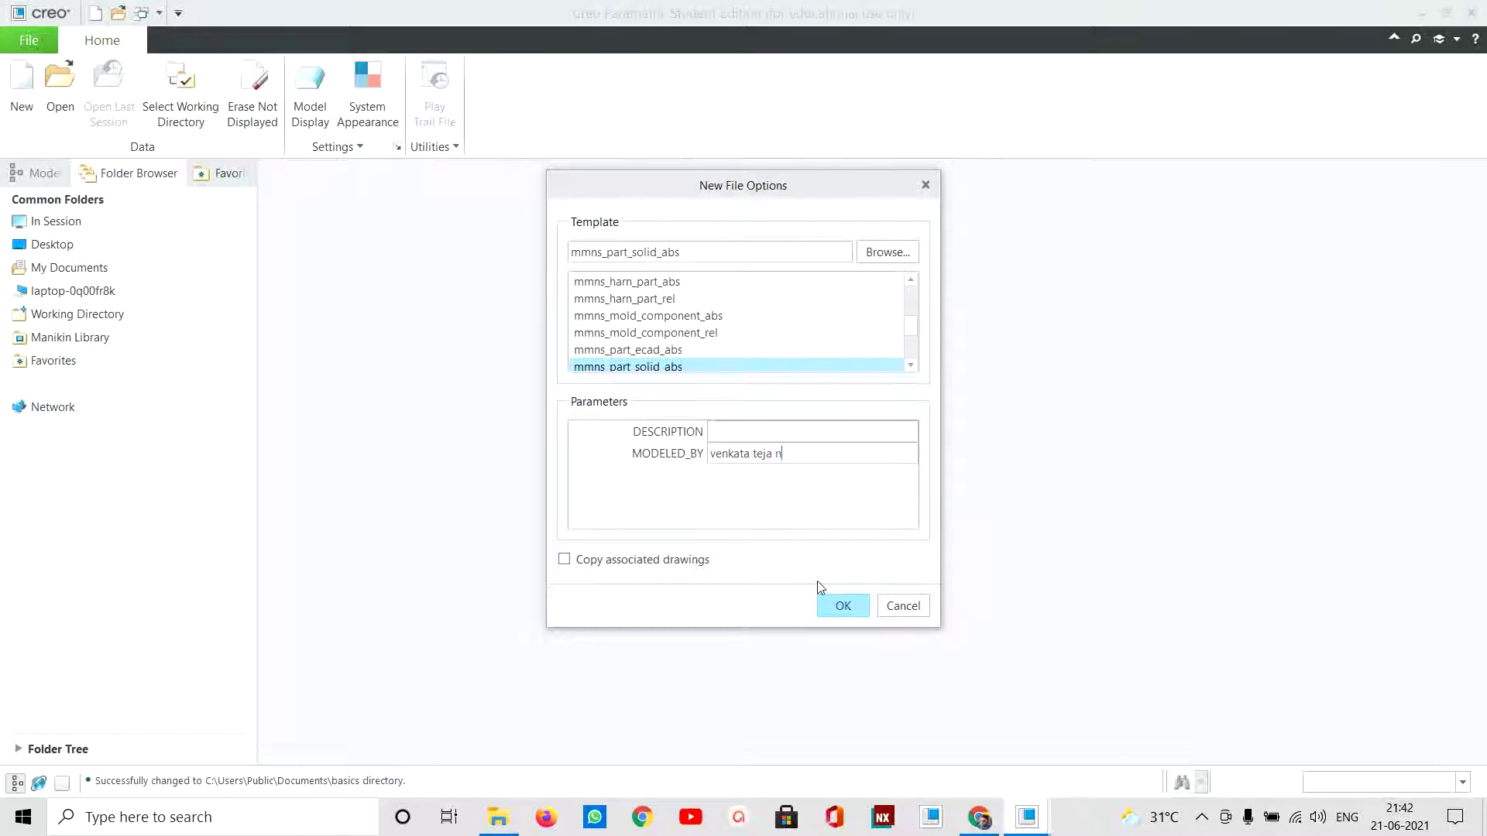
left_click(843, 604)
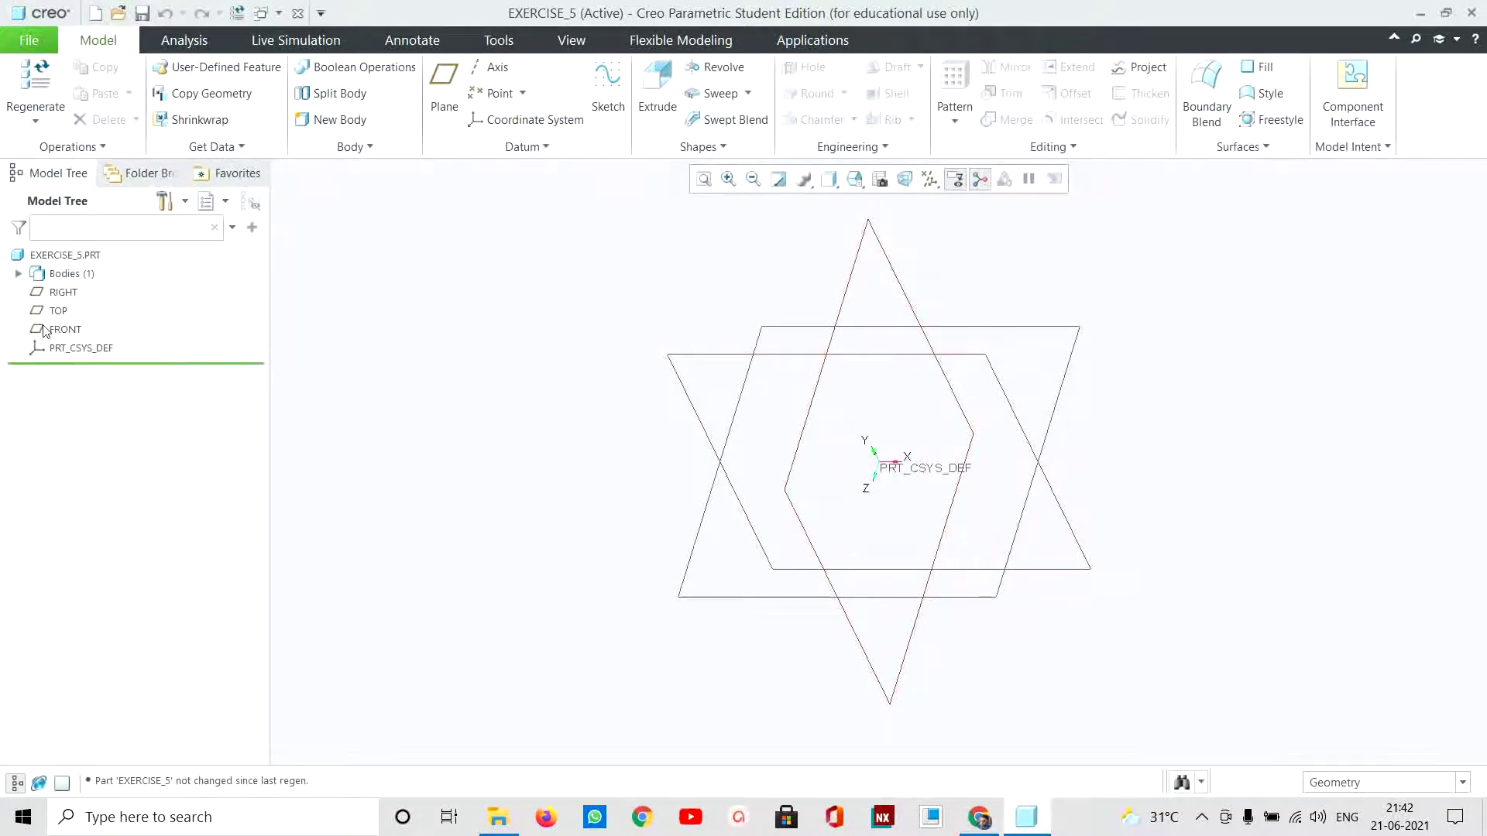
Step: Start a sketch on the FRONT datum plane, glancing at the reference drawing
left_click(54, 329)
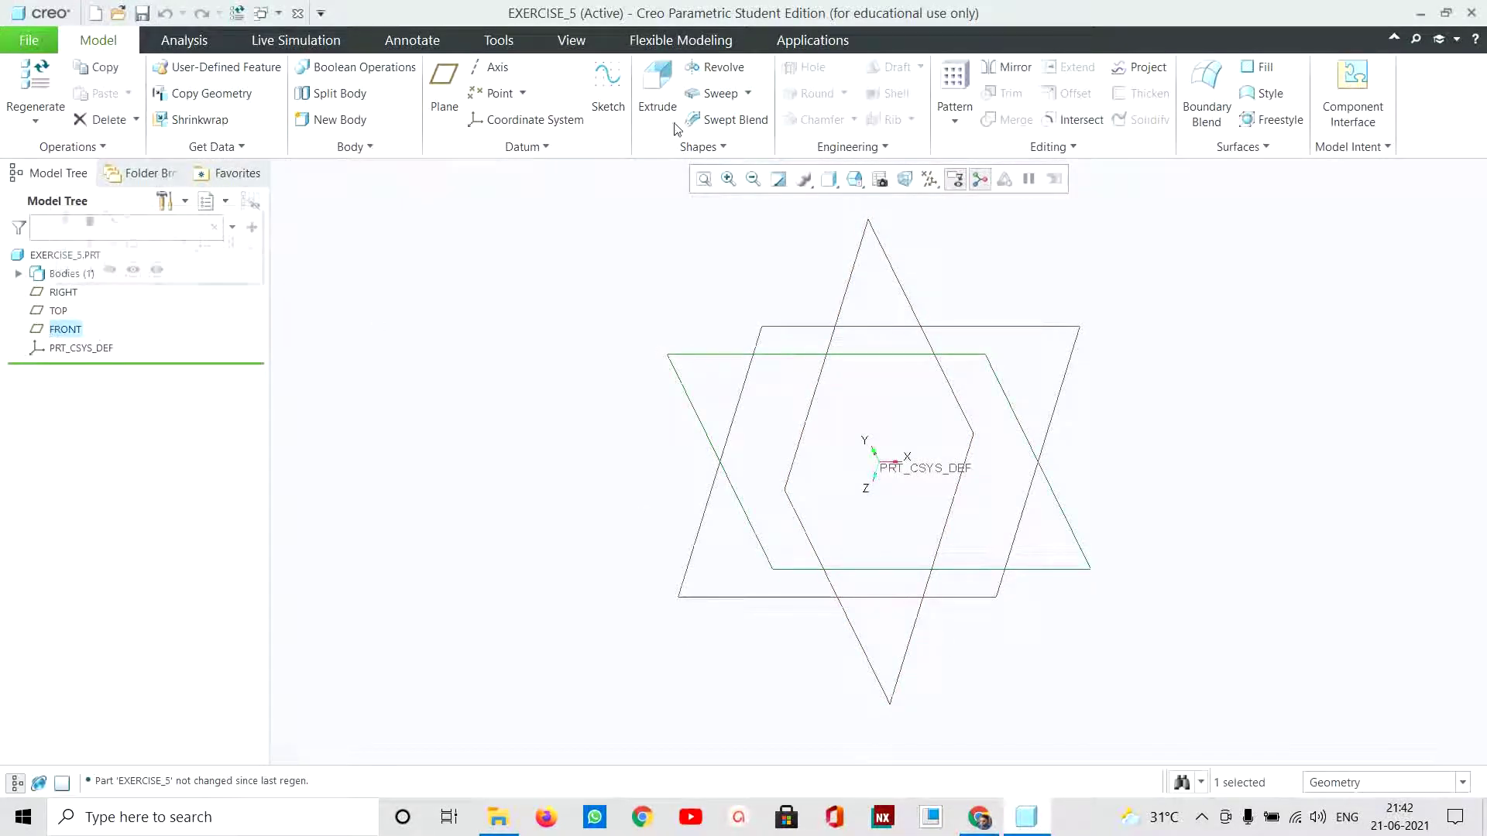
left_click(620, 97)
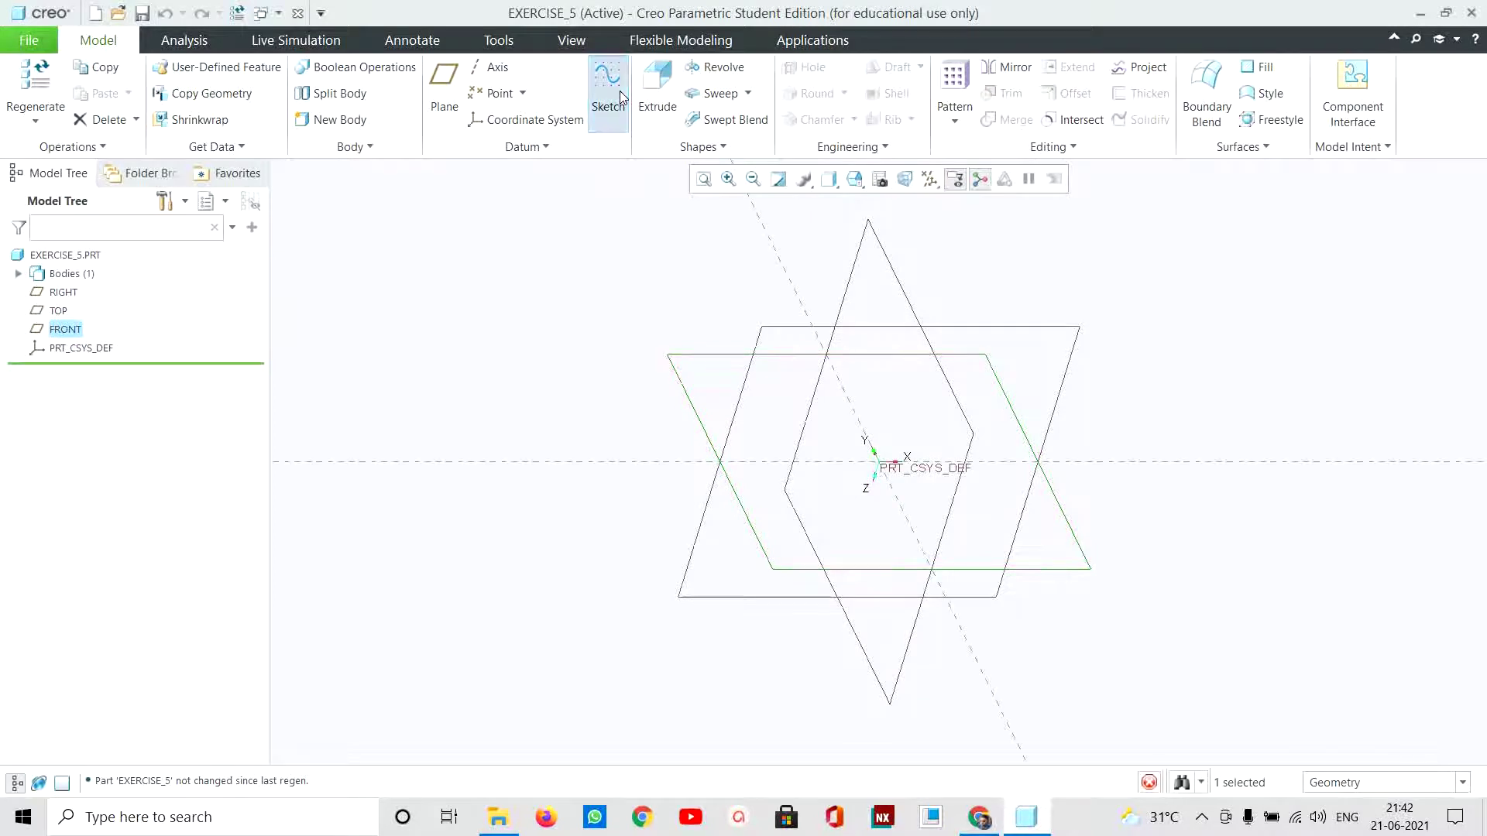
left_click(921, 184)
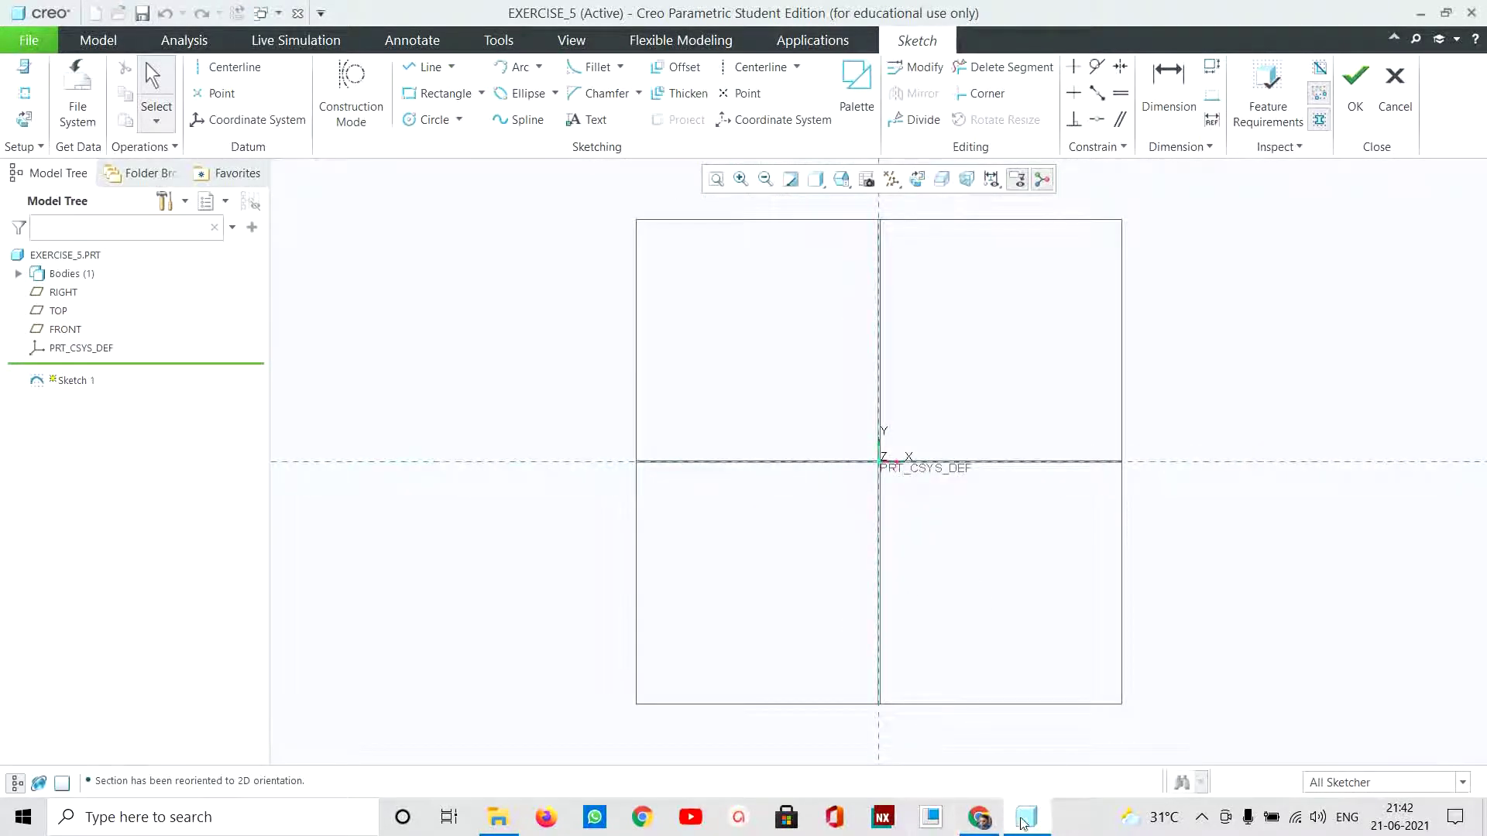
left_click(980, 817)
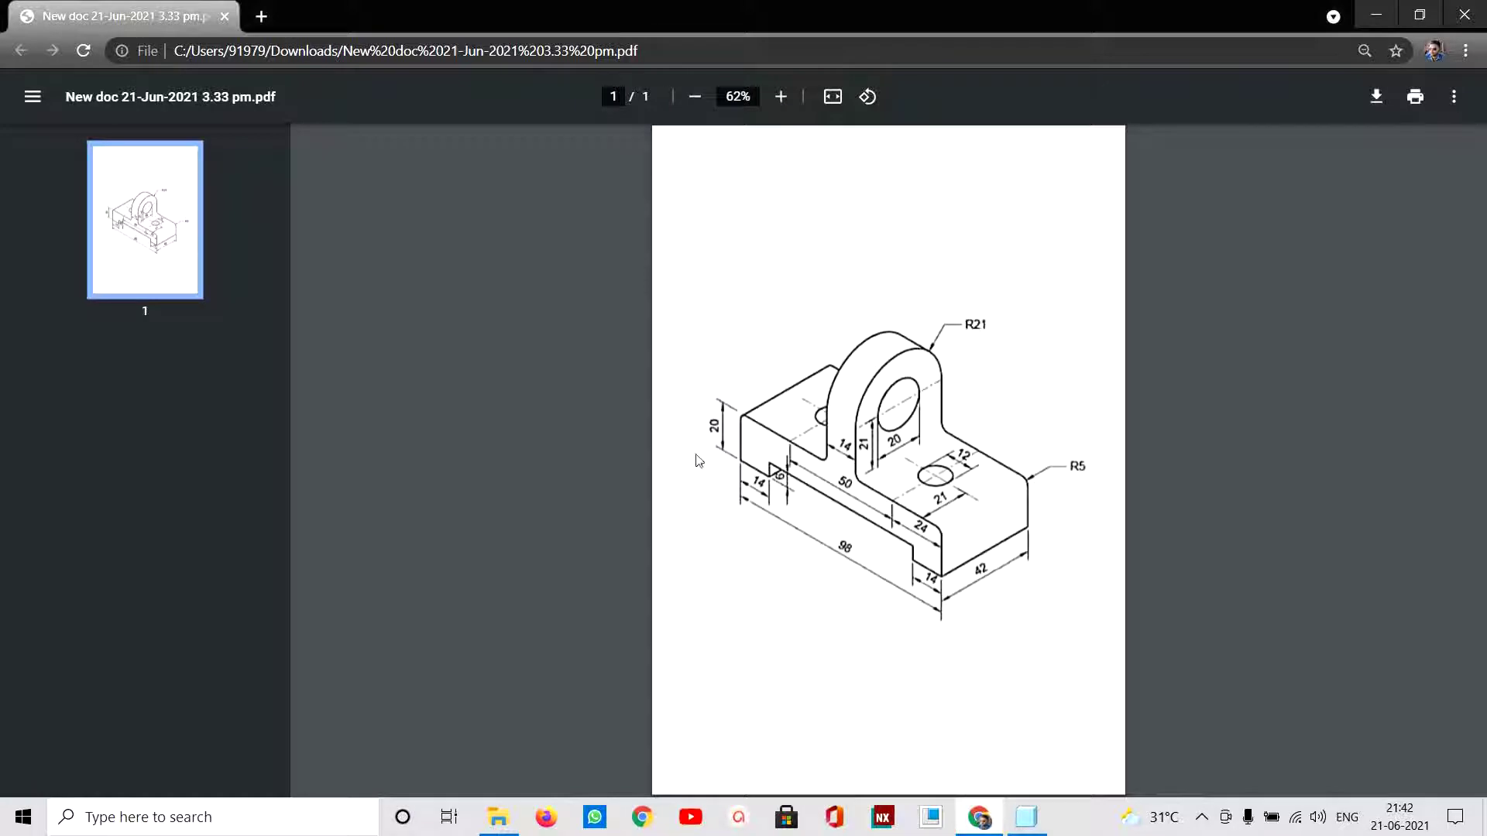
left_click(1026, 816)
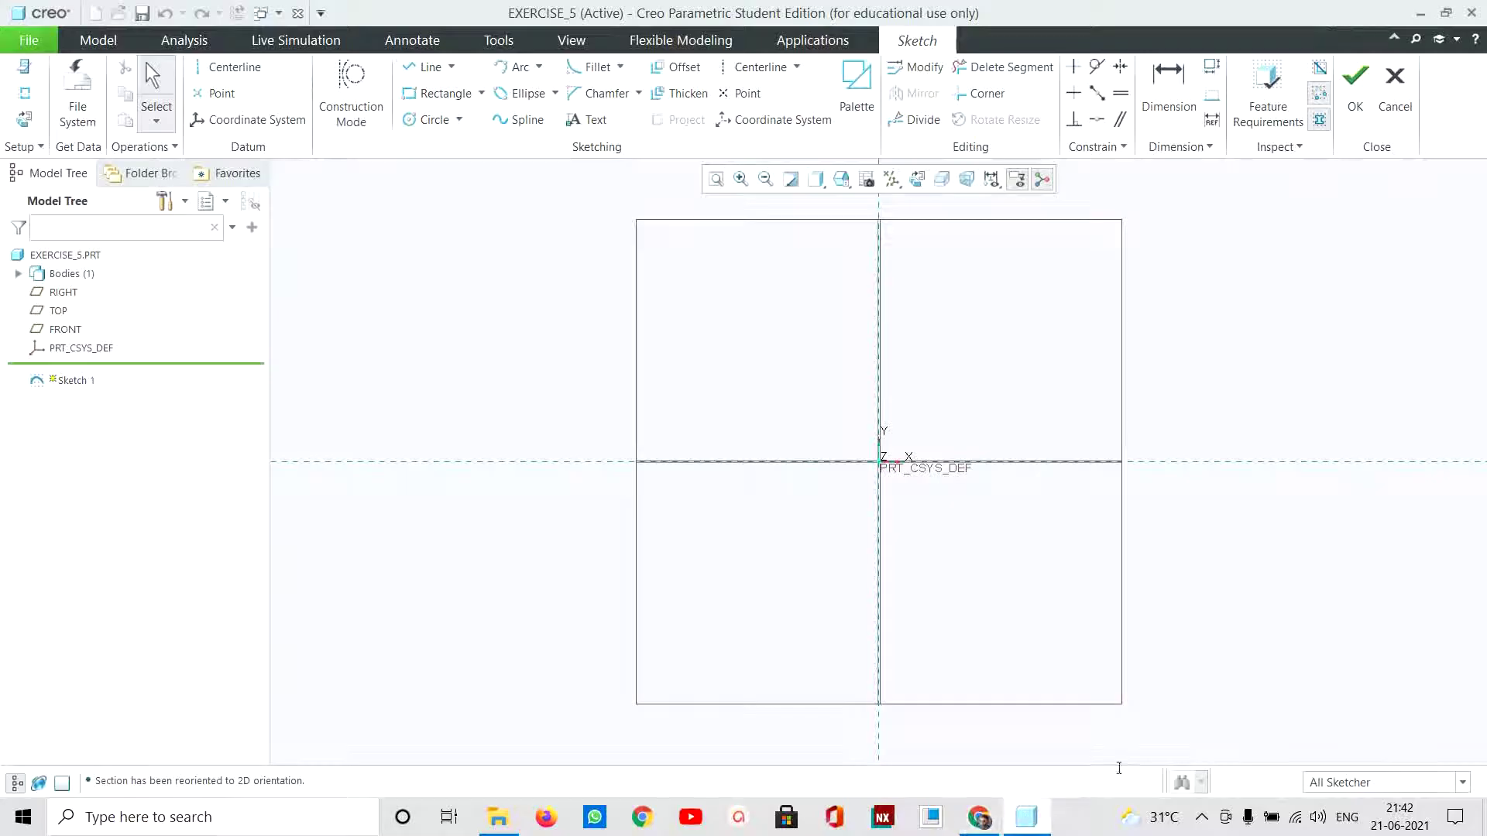
Step: Draw a centre rectangle at the origin sized 98 wide by 42 high
left_click(481, 92)
left_click(477, 157)
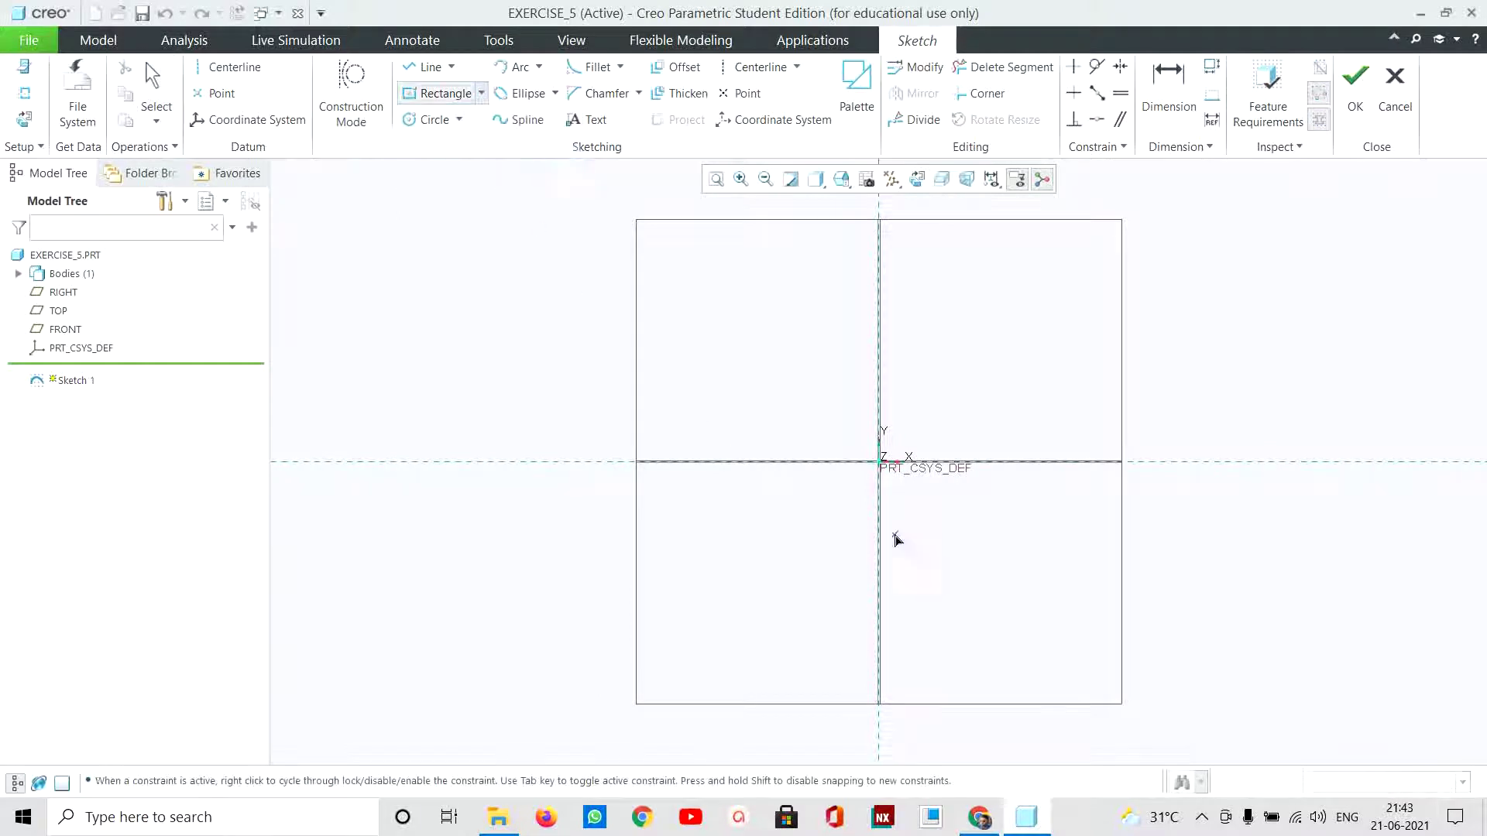
left_click(879, 464)
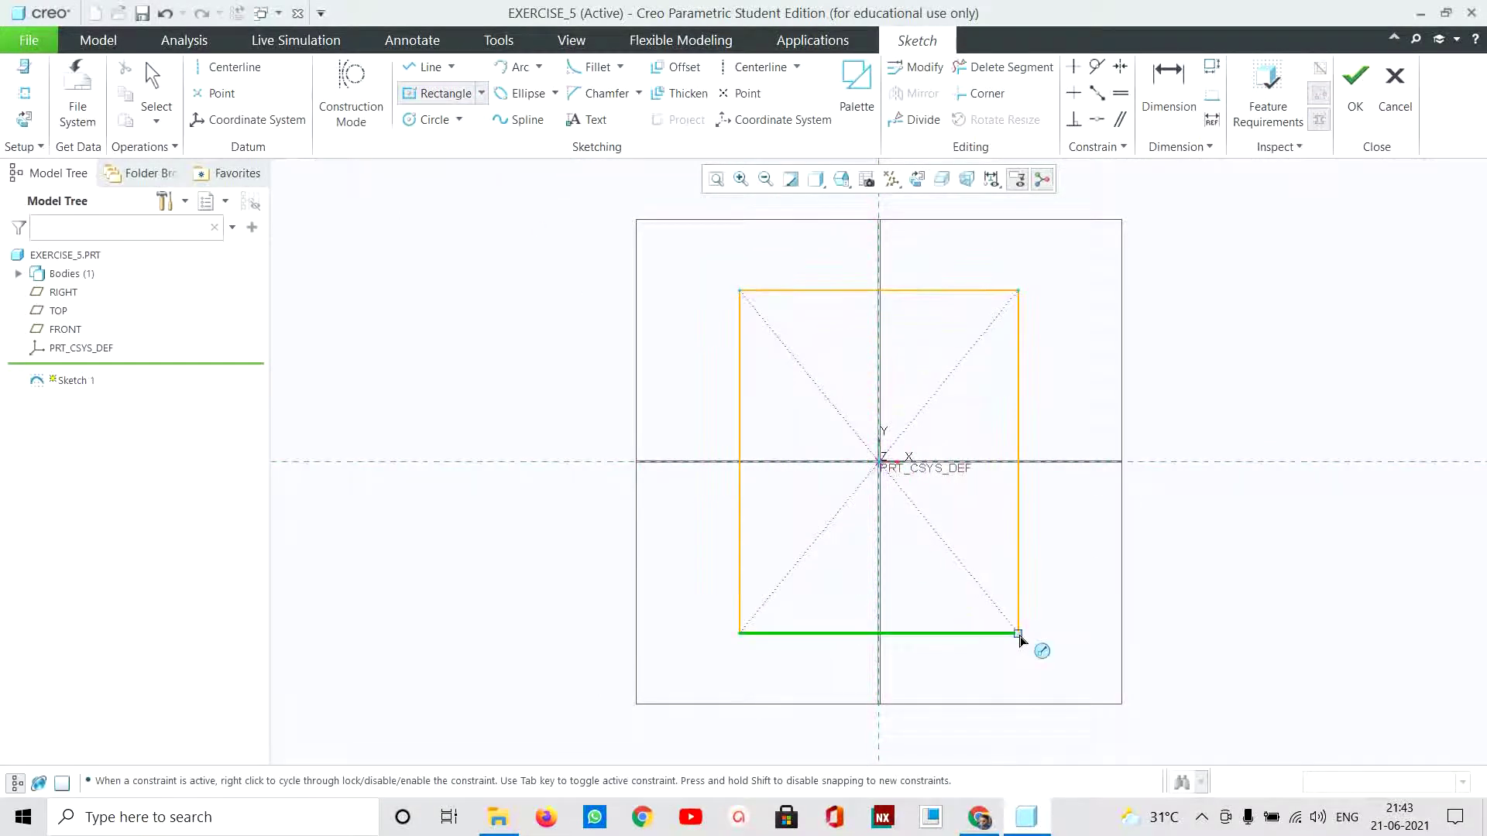
left_click(1018, 633)
middle_click(776, 586)
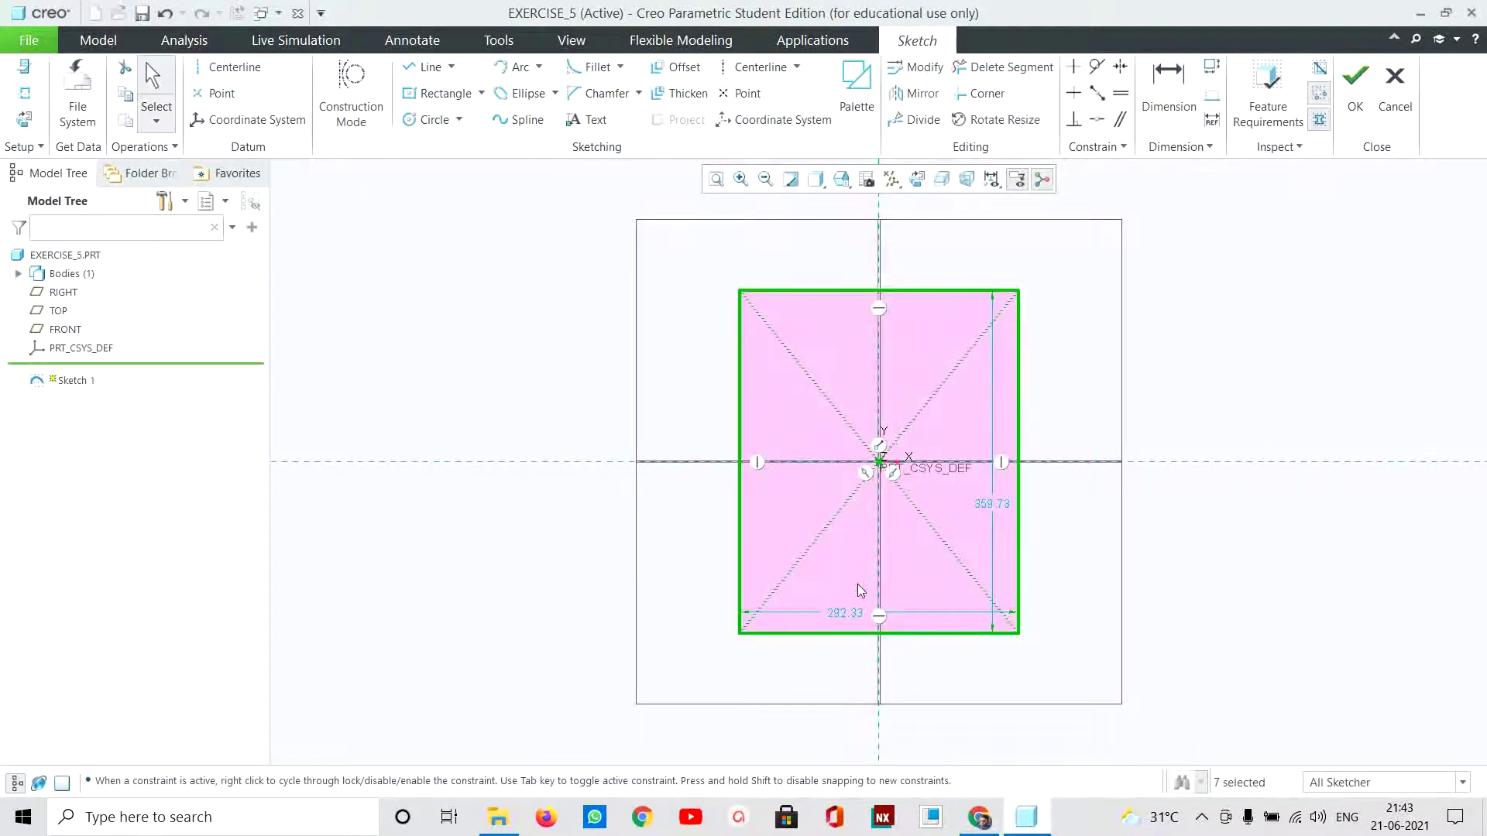
double_click(846, 614)
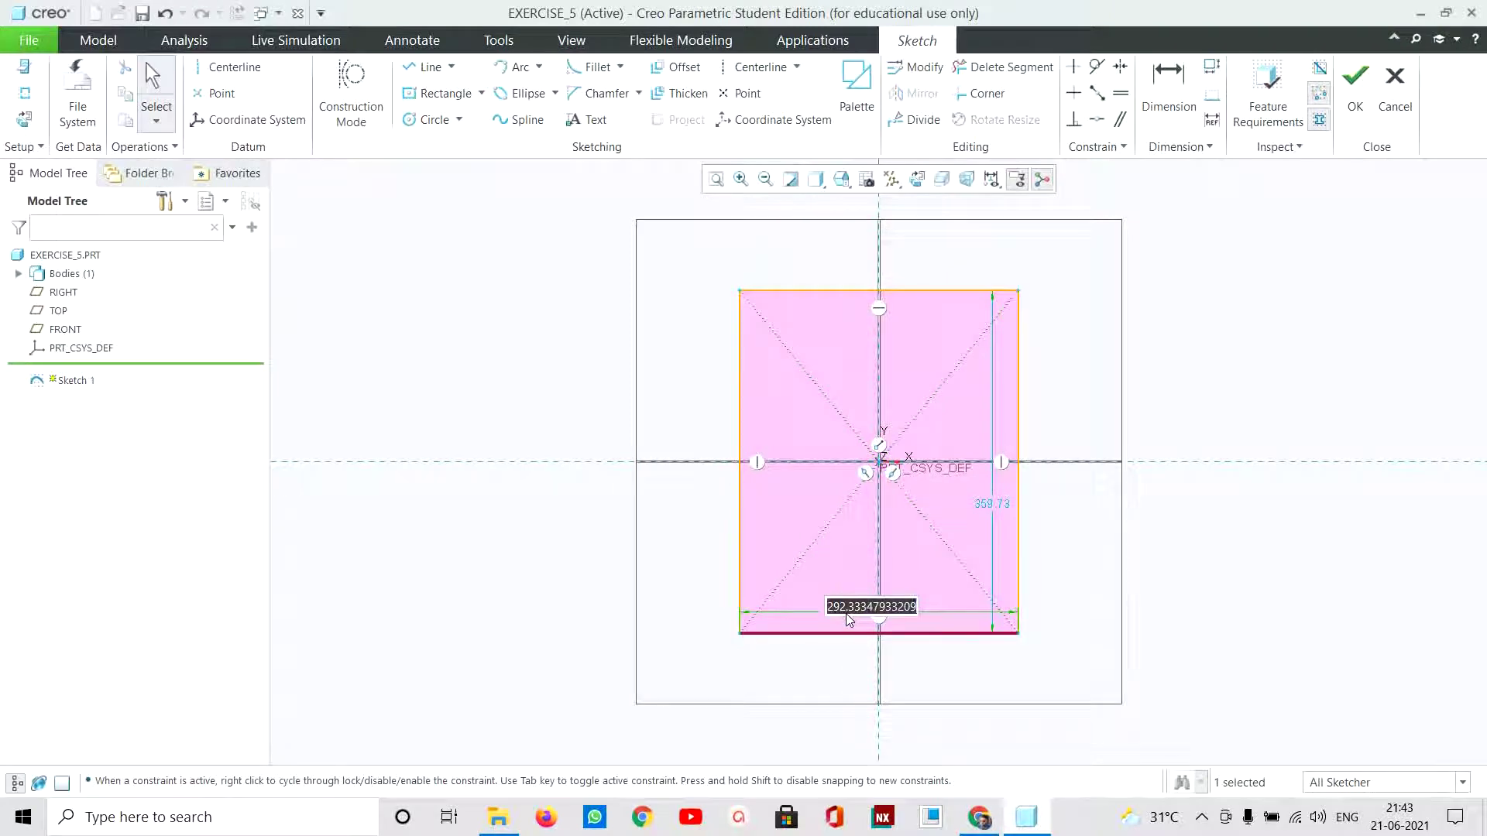
type("9")
type("8")
key("Return")
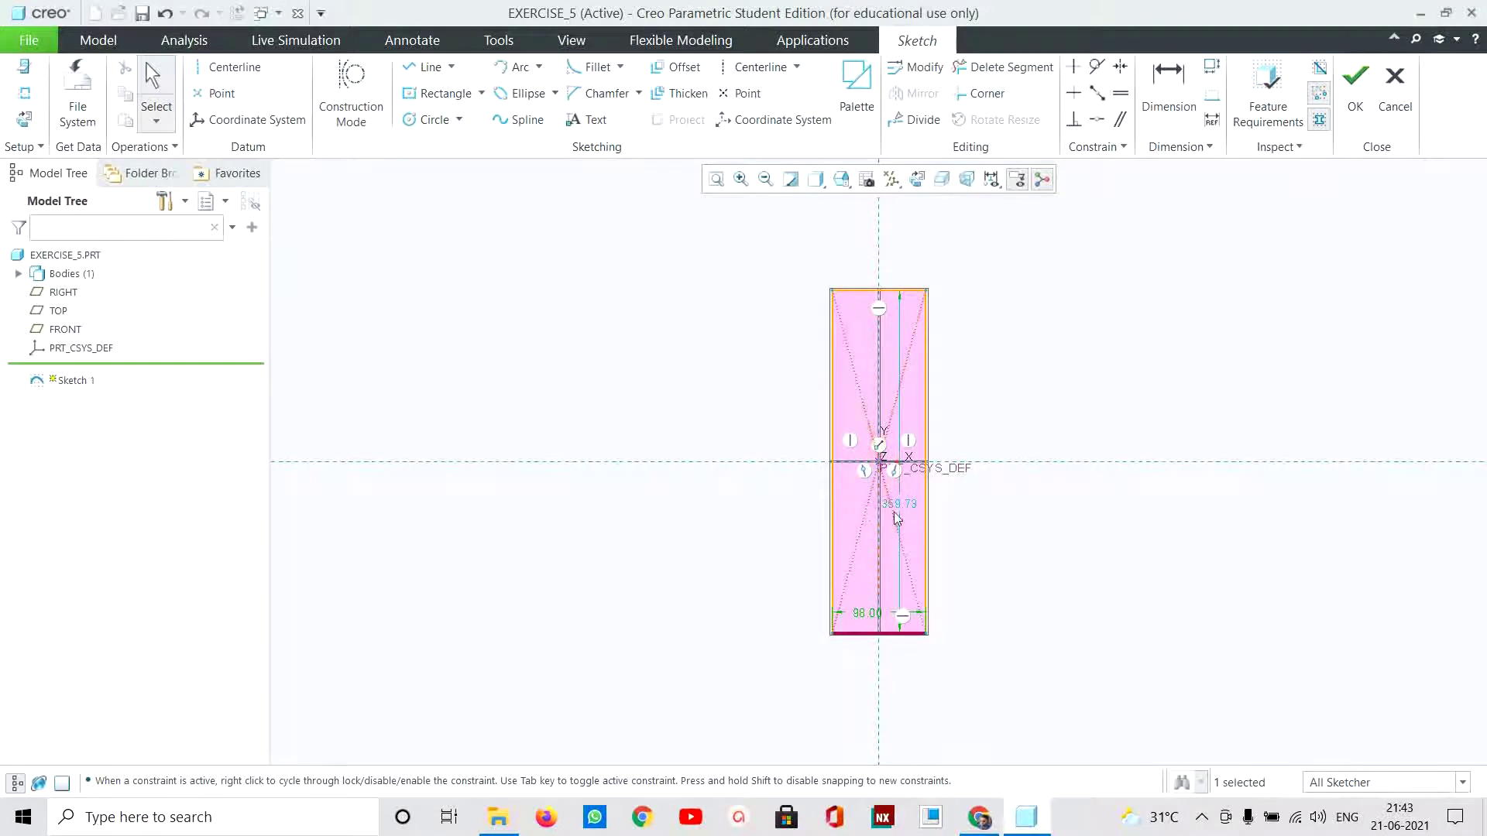
double_click(901, 507)
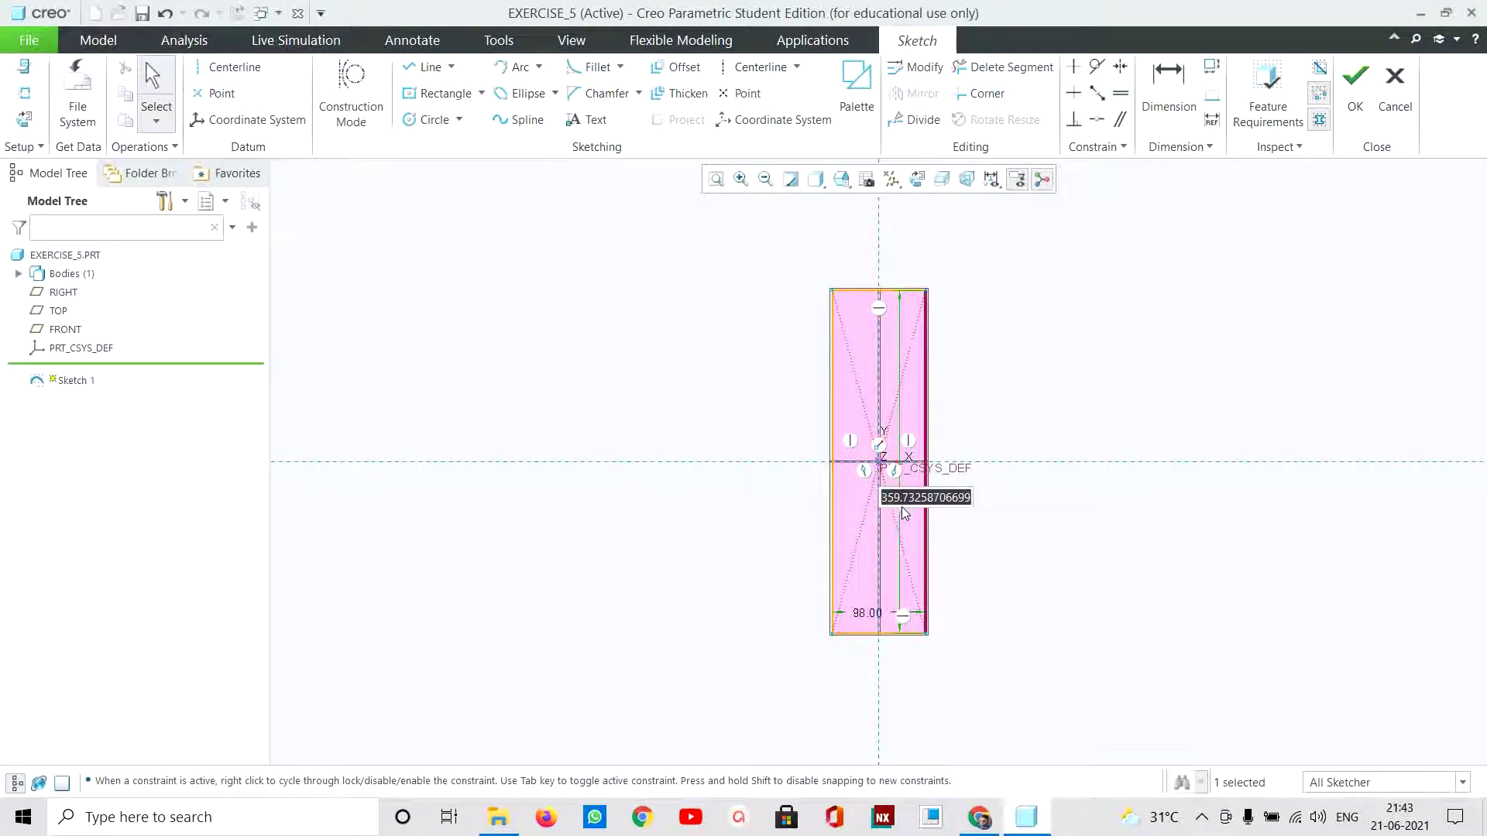
type("42")
key("Return")
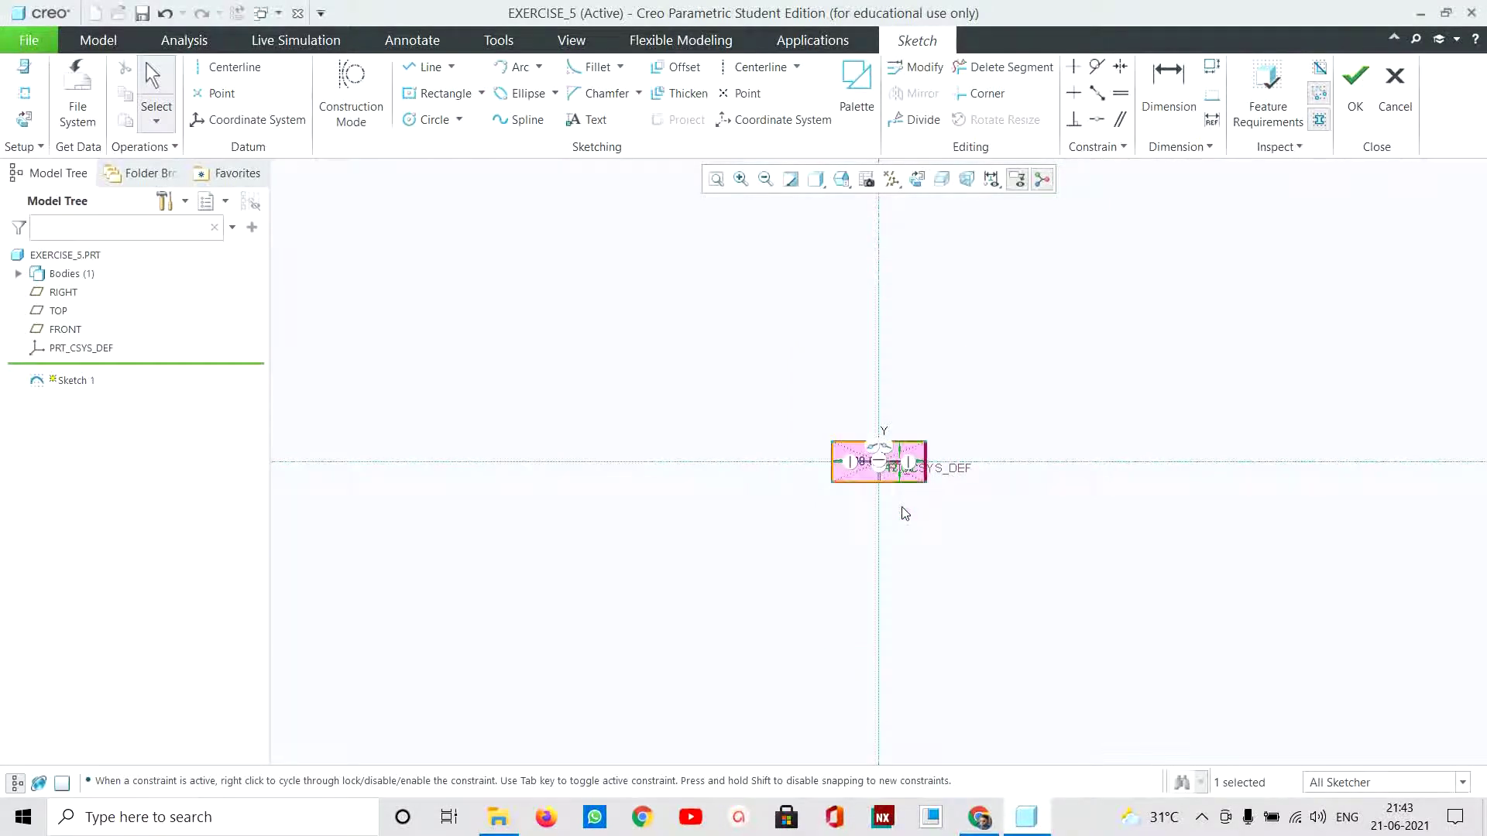
left_click(716, 180)
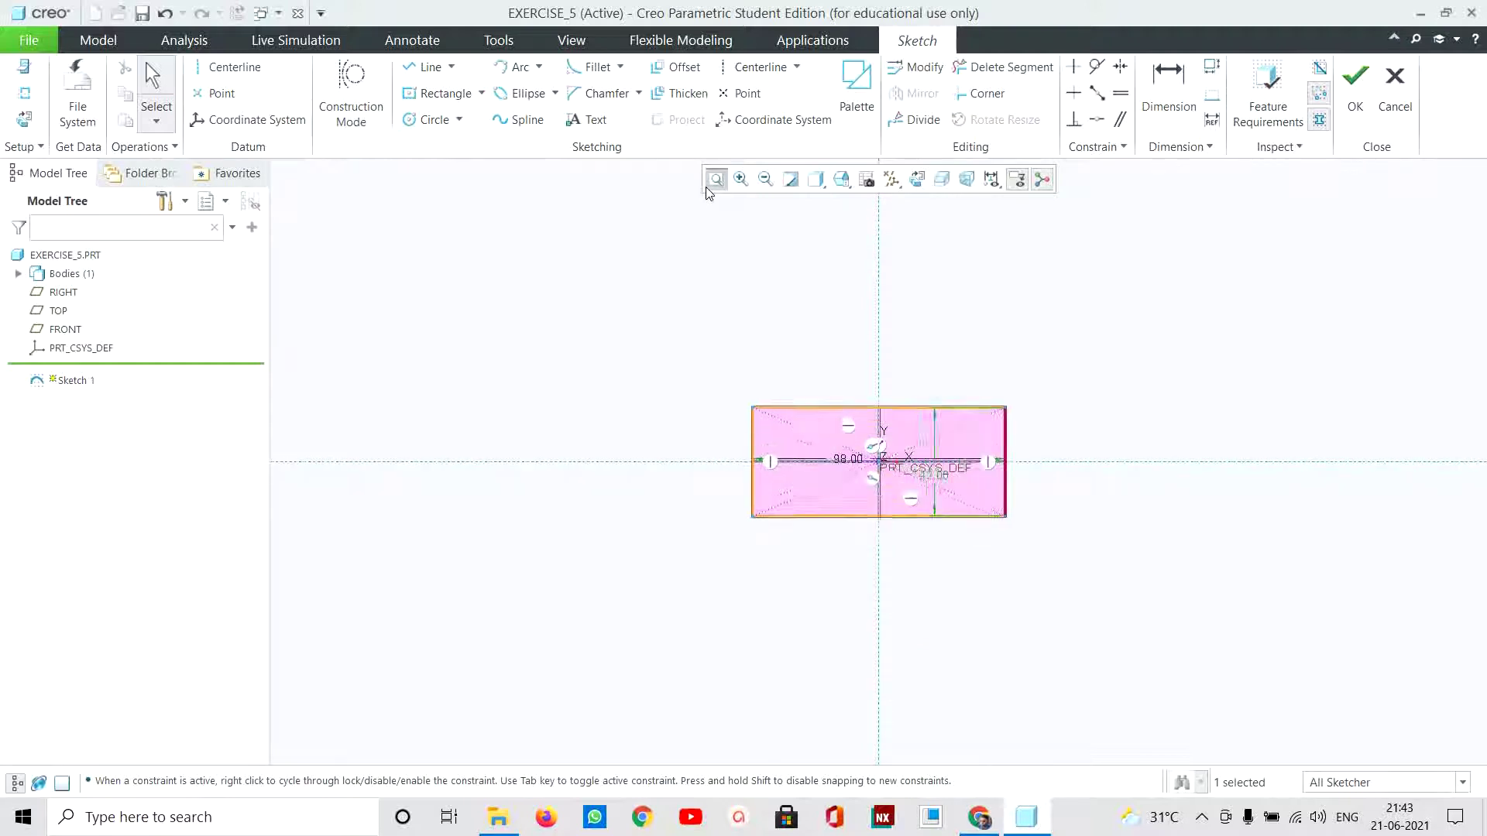
Step: Extrude the rectangle 20 deep into a solid block, then view the reference drawing
left_click(1360, 94)
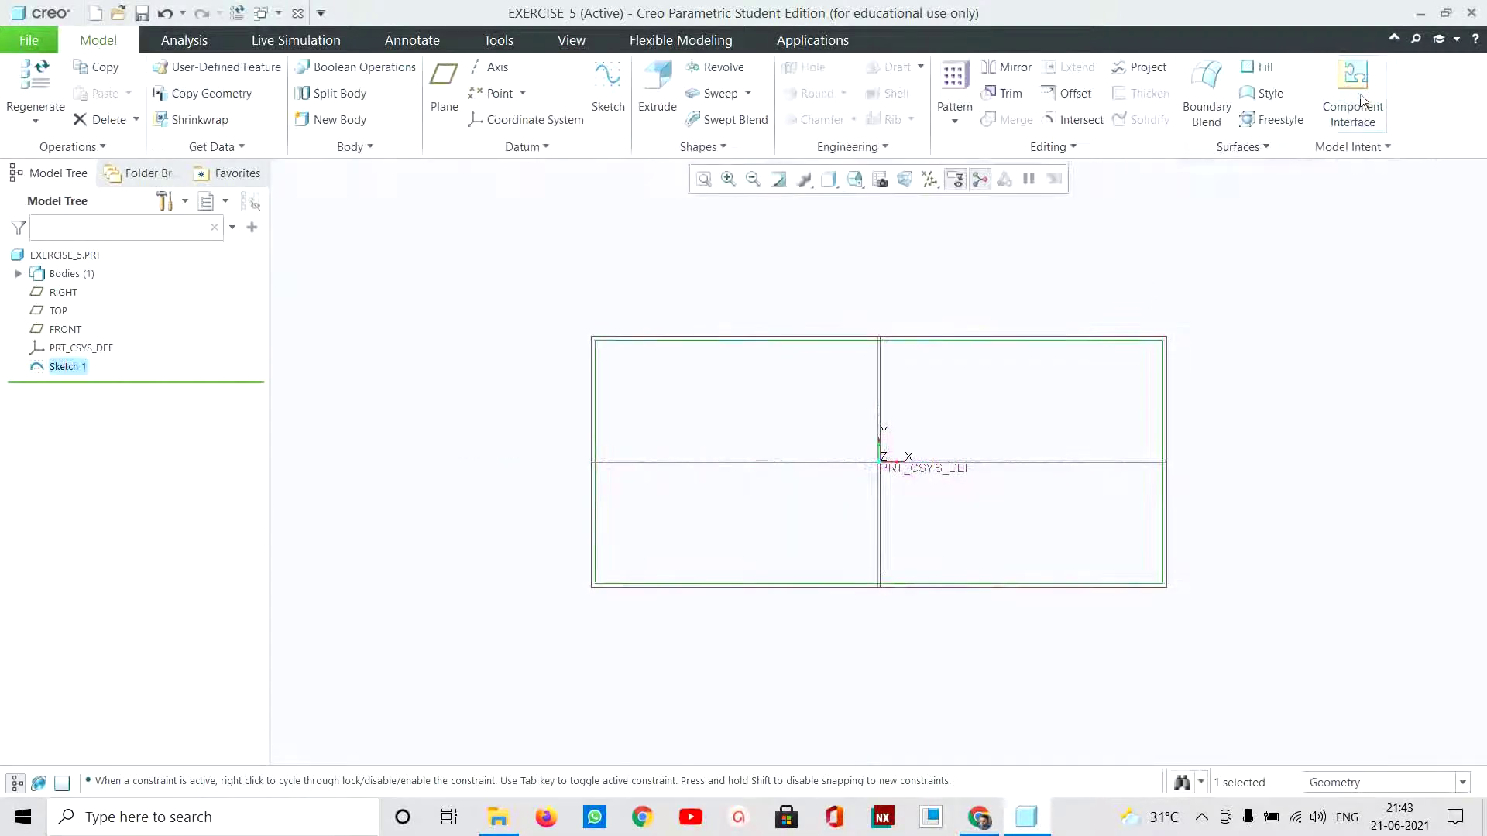
left_click(655, 89)
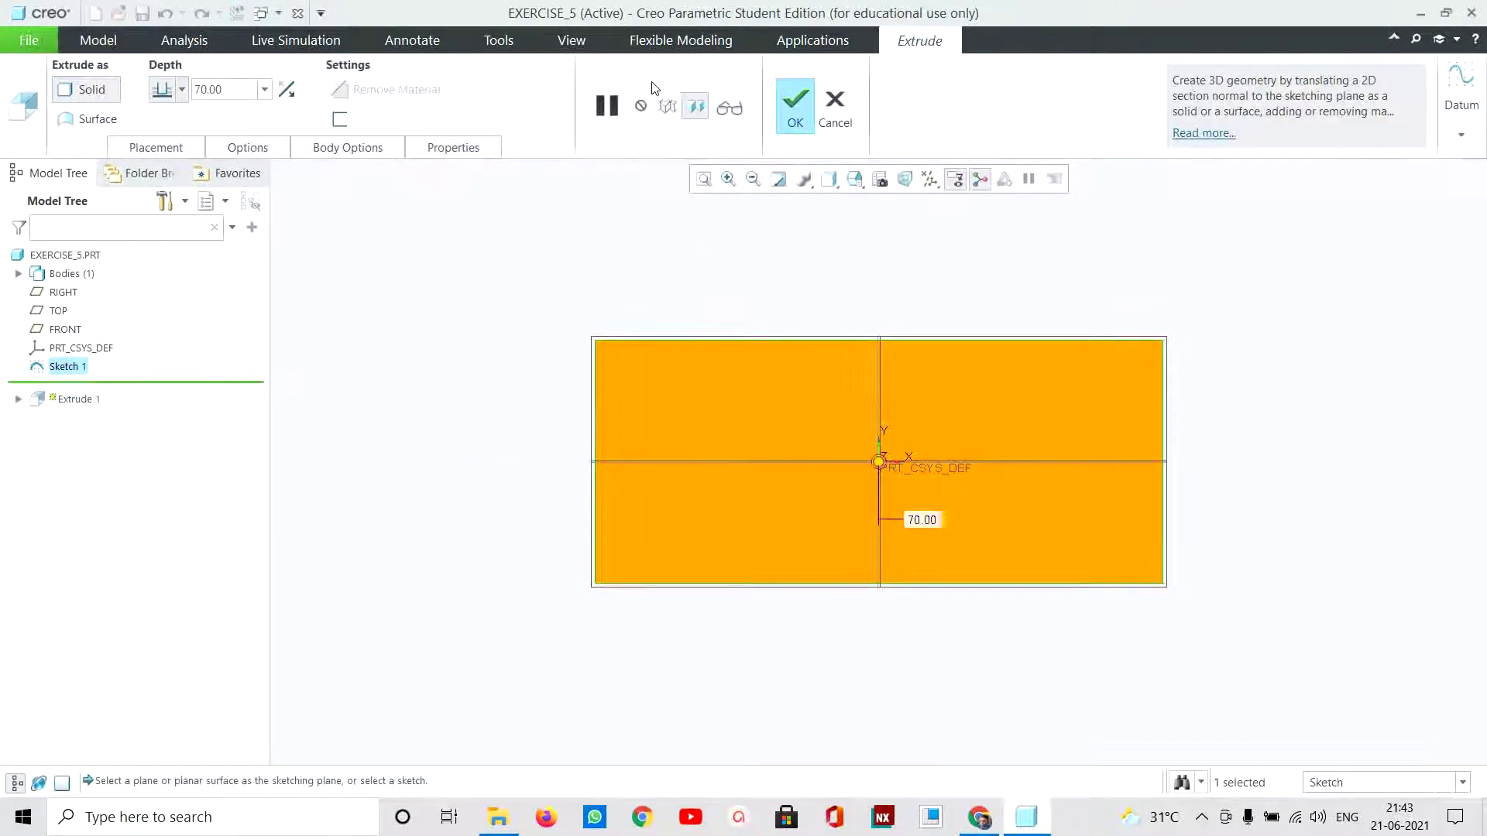
double_click(250, 87)
type("20")
key("Return")
mouse_move(763, 293)
middle_mouse_down()
mouse_move(746, 335)
mouse_move(790, 294)
middle_mouse_up()
left_click(782, 109)
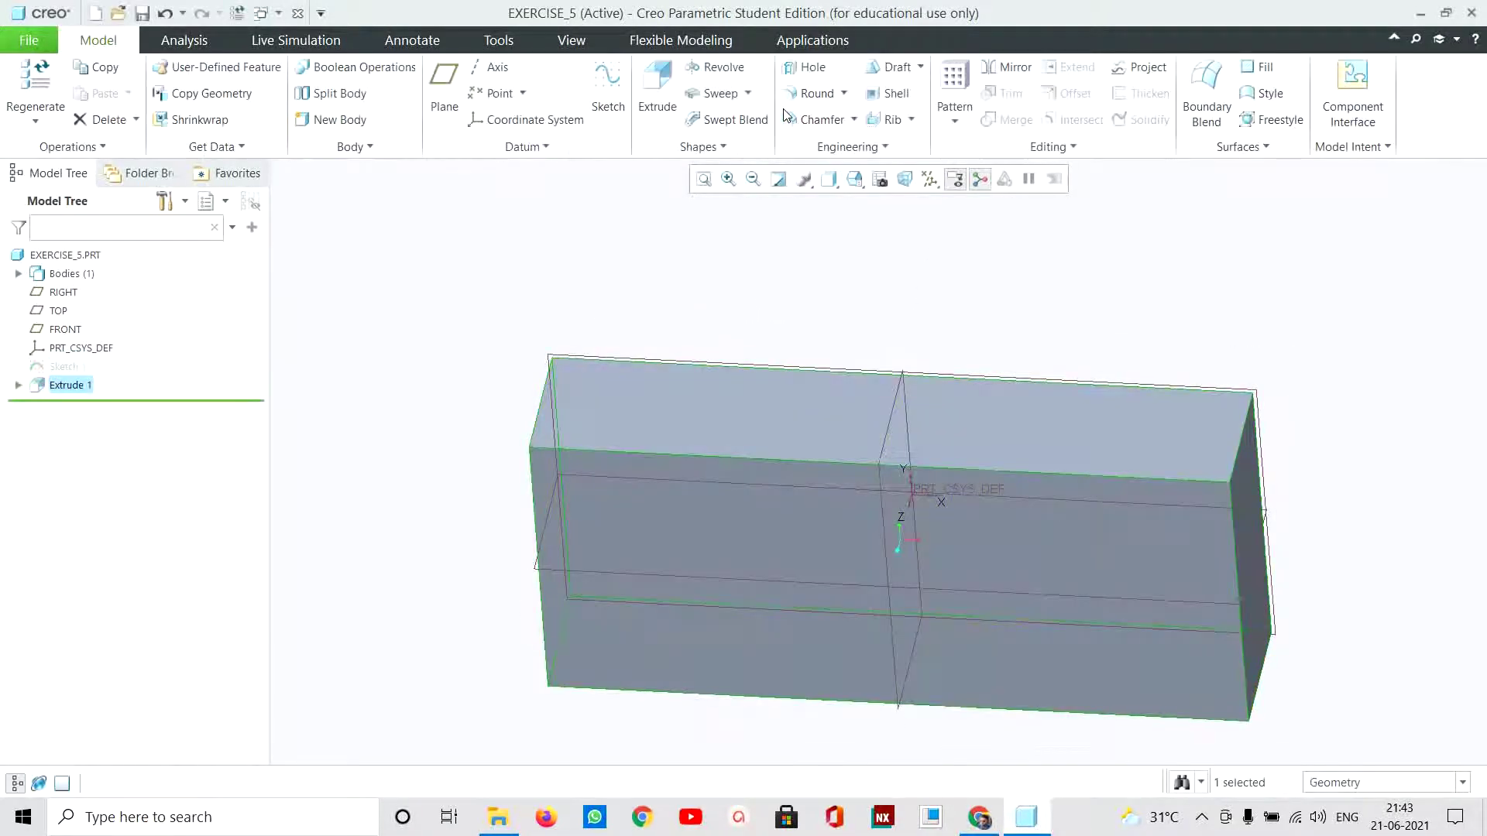
middle_click_drag(879, 276, 869, 122)
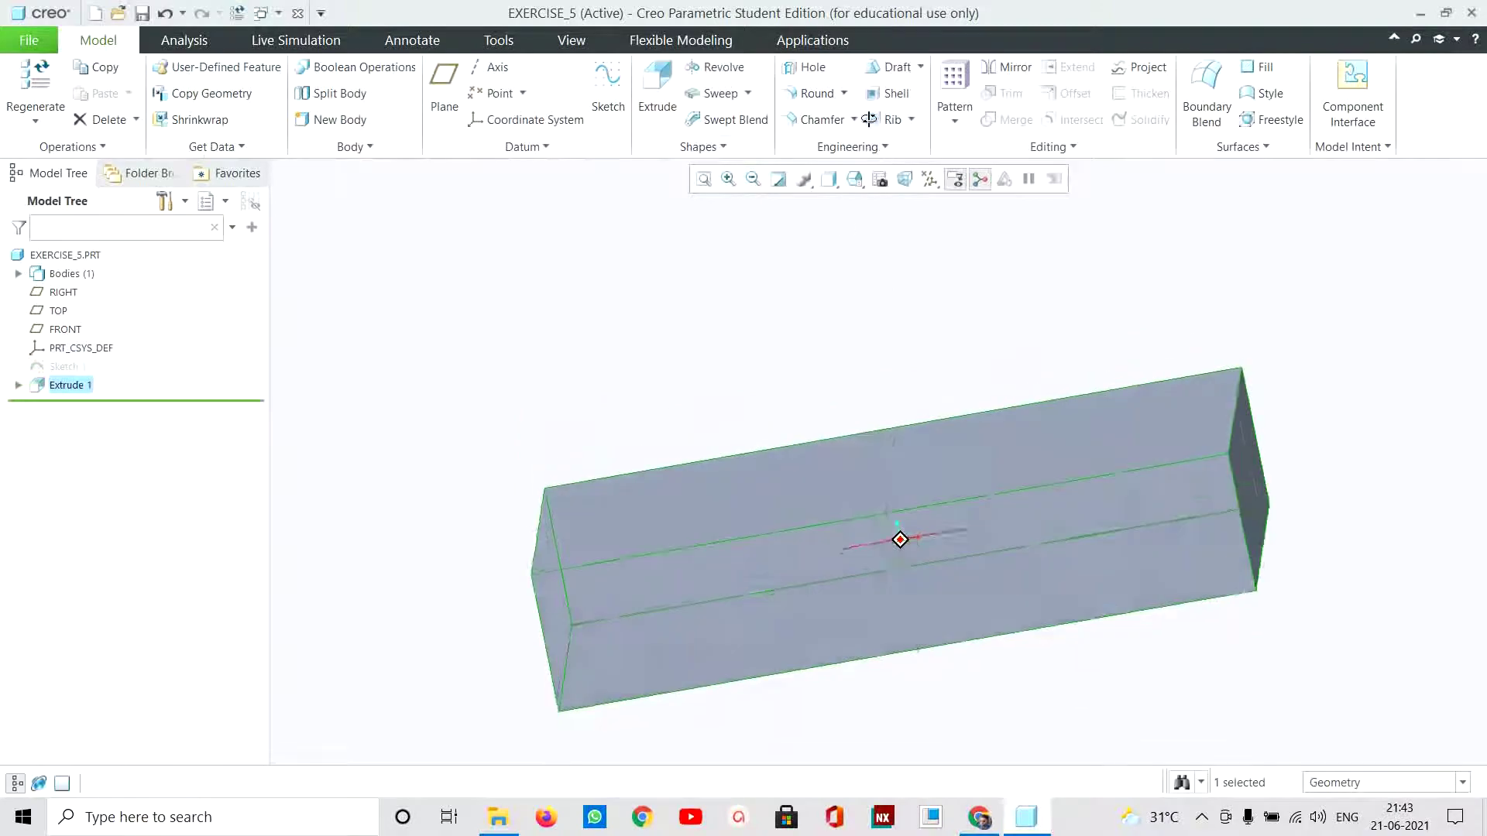
left_click(979, 817)
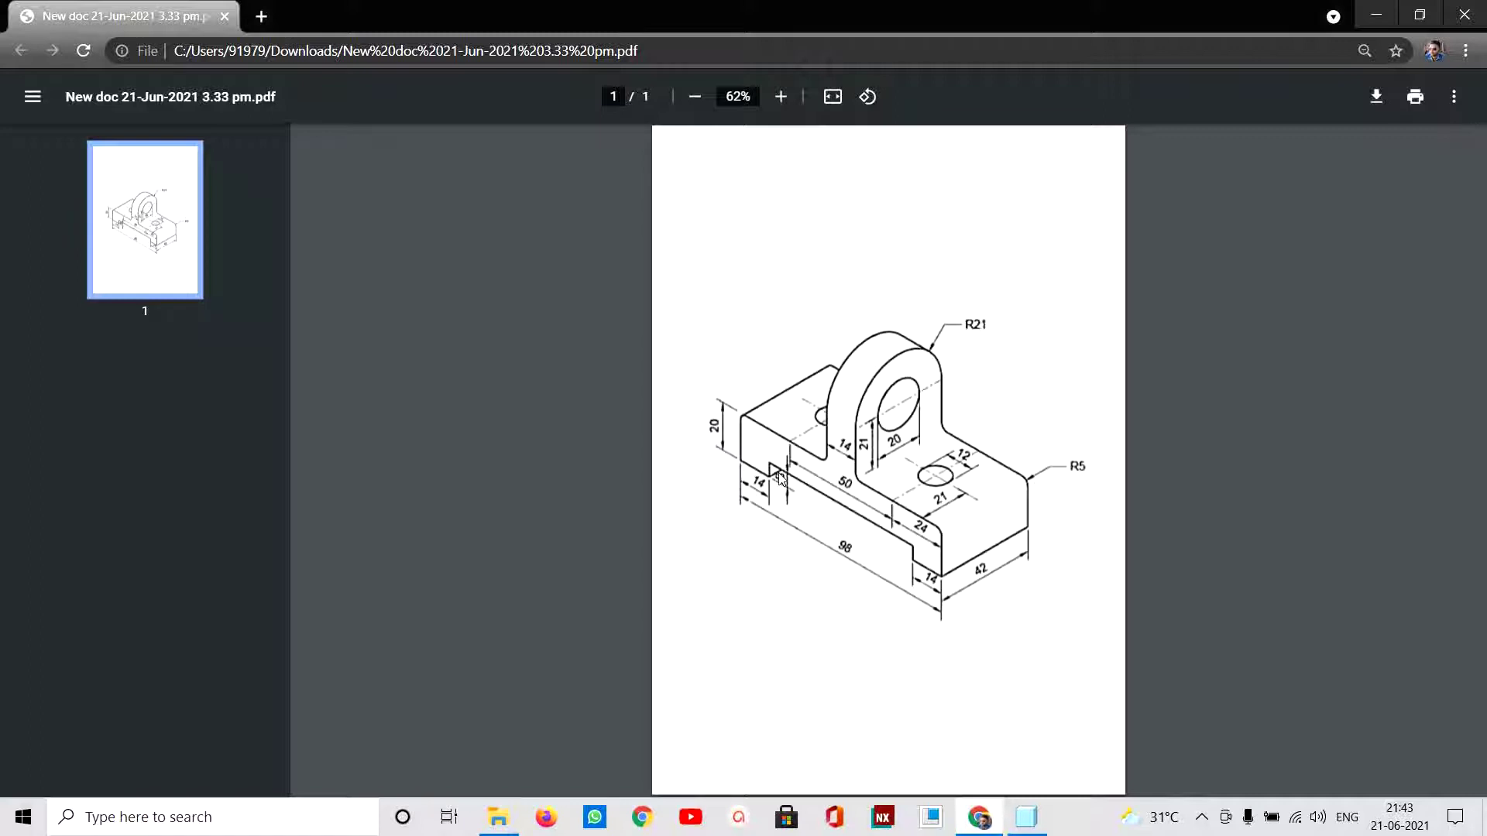
Step: On the block's front face, sketch a line rectangle along the bottom edge
left_click(1030, 820)
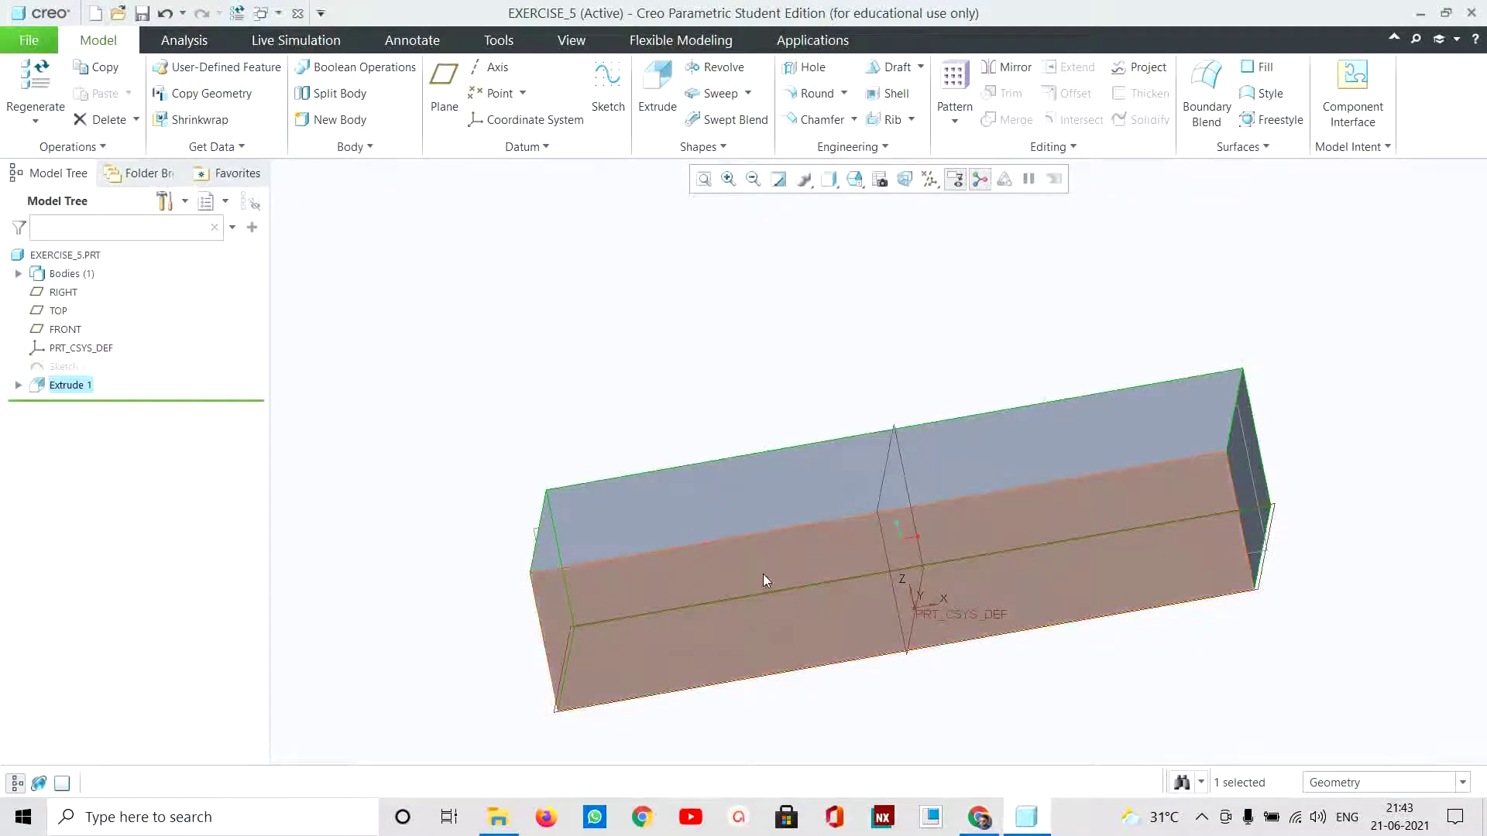
mouse_move(837, 365)
middle_mouse_down()
mouse_move(842, 398)
mouse_move(849, 346)
middle_mouse_up()
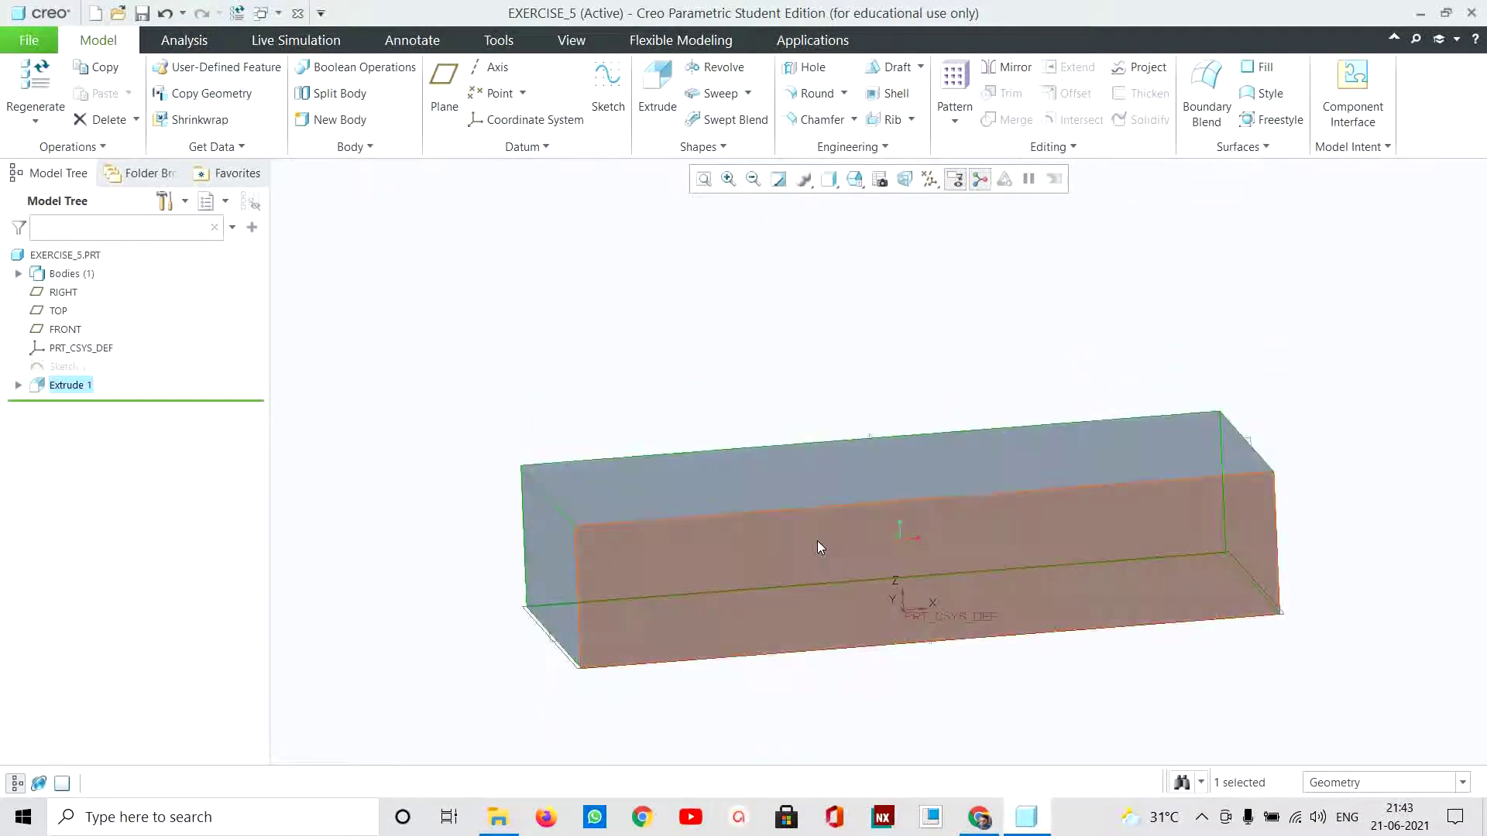
left_click(760, 580)
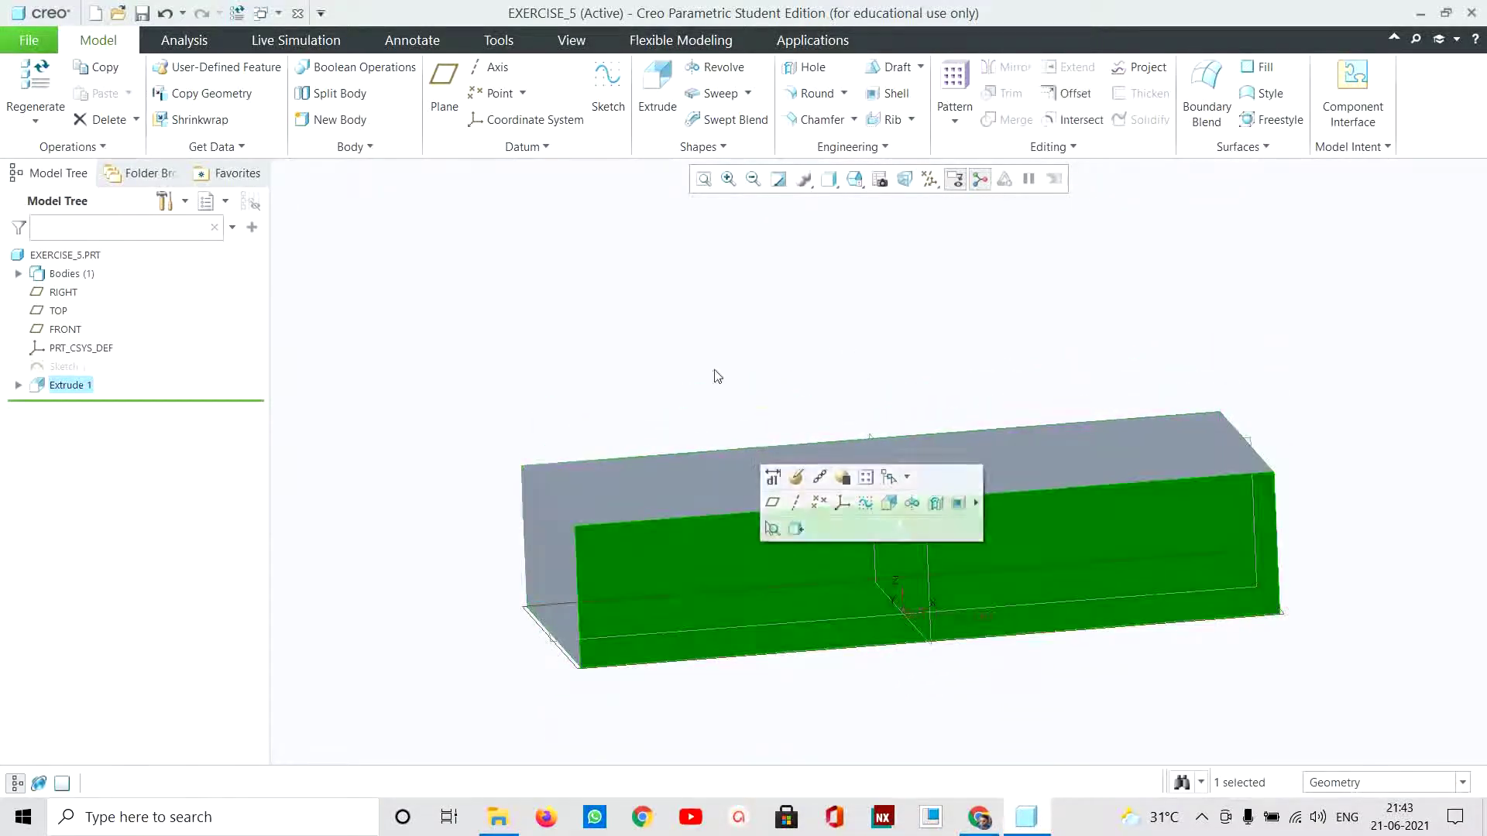
left_click(608, 86)
left_click(915, 179)
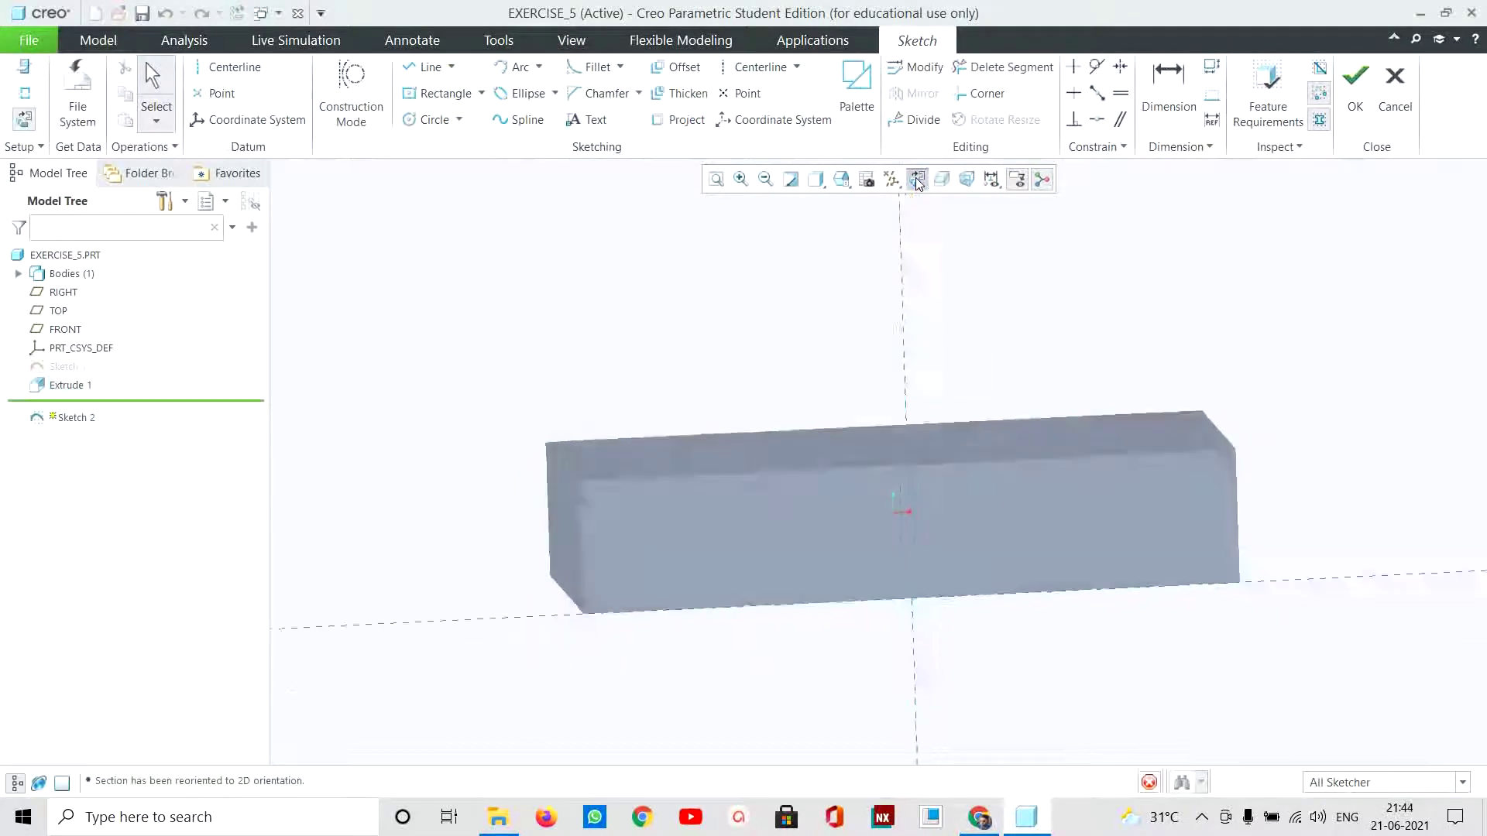
left_click(422, 67)
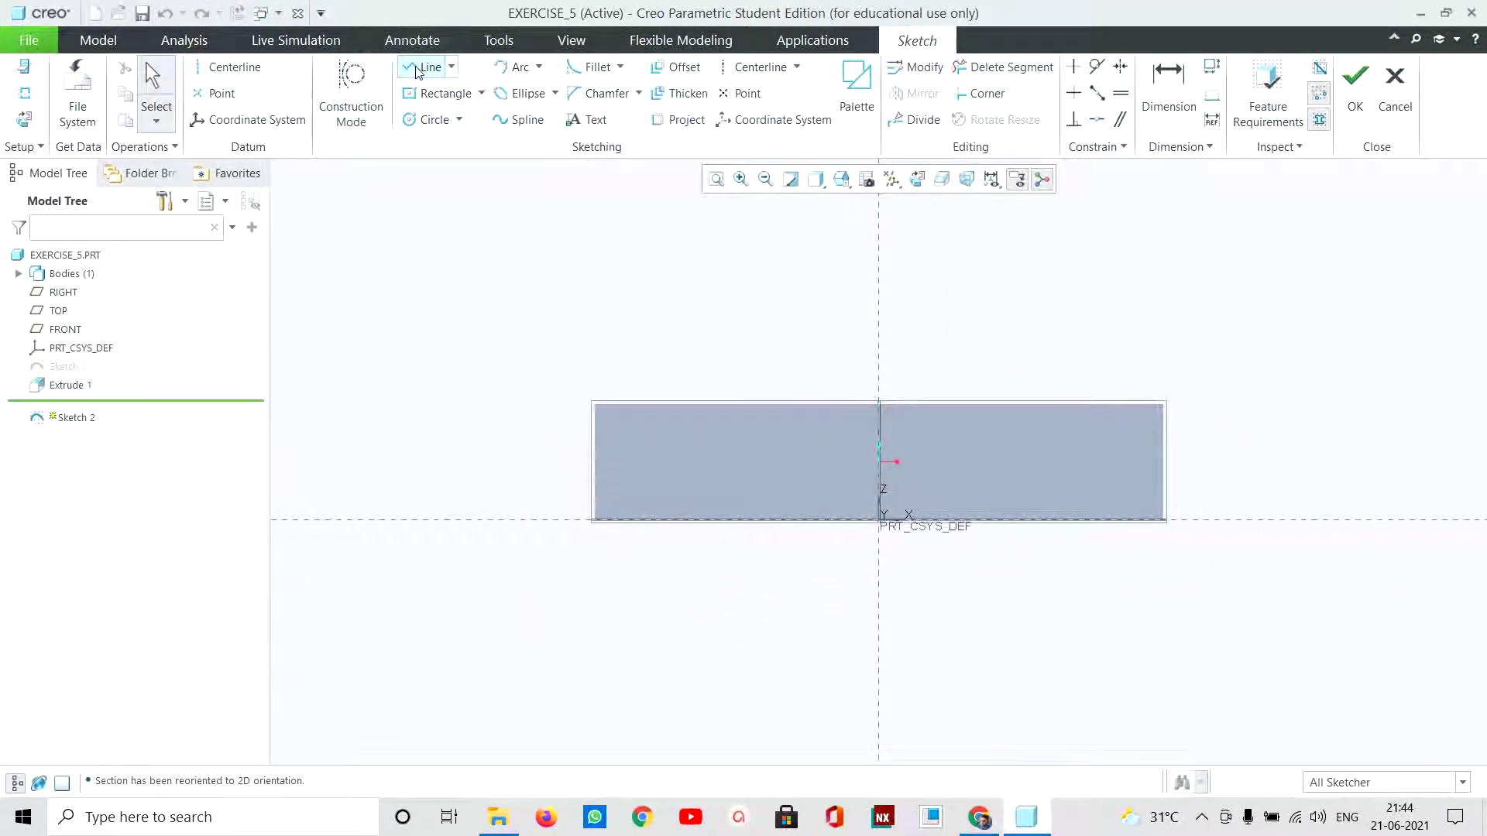
left_click(699, 519)
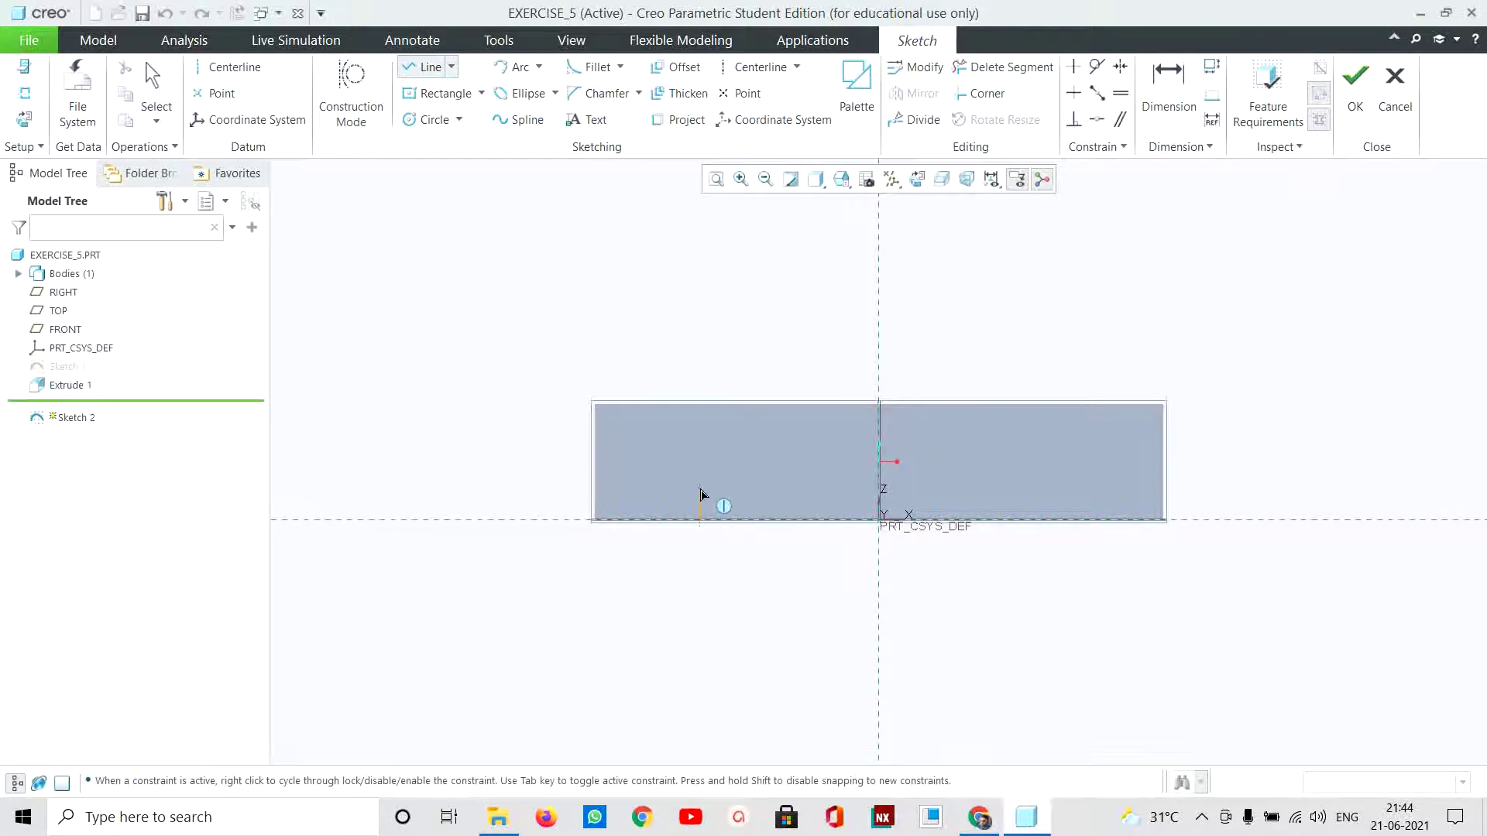
left_click(700, 488)
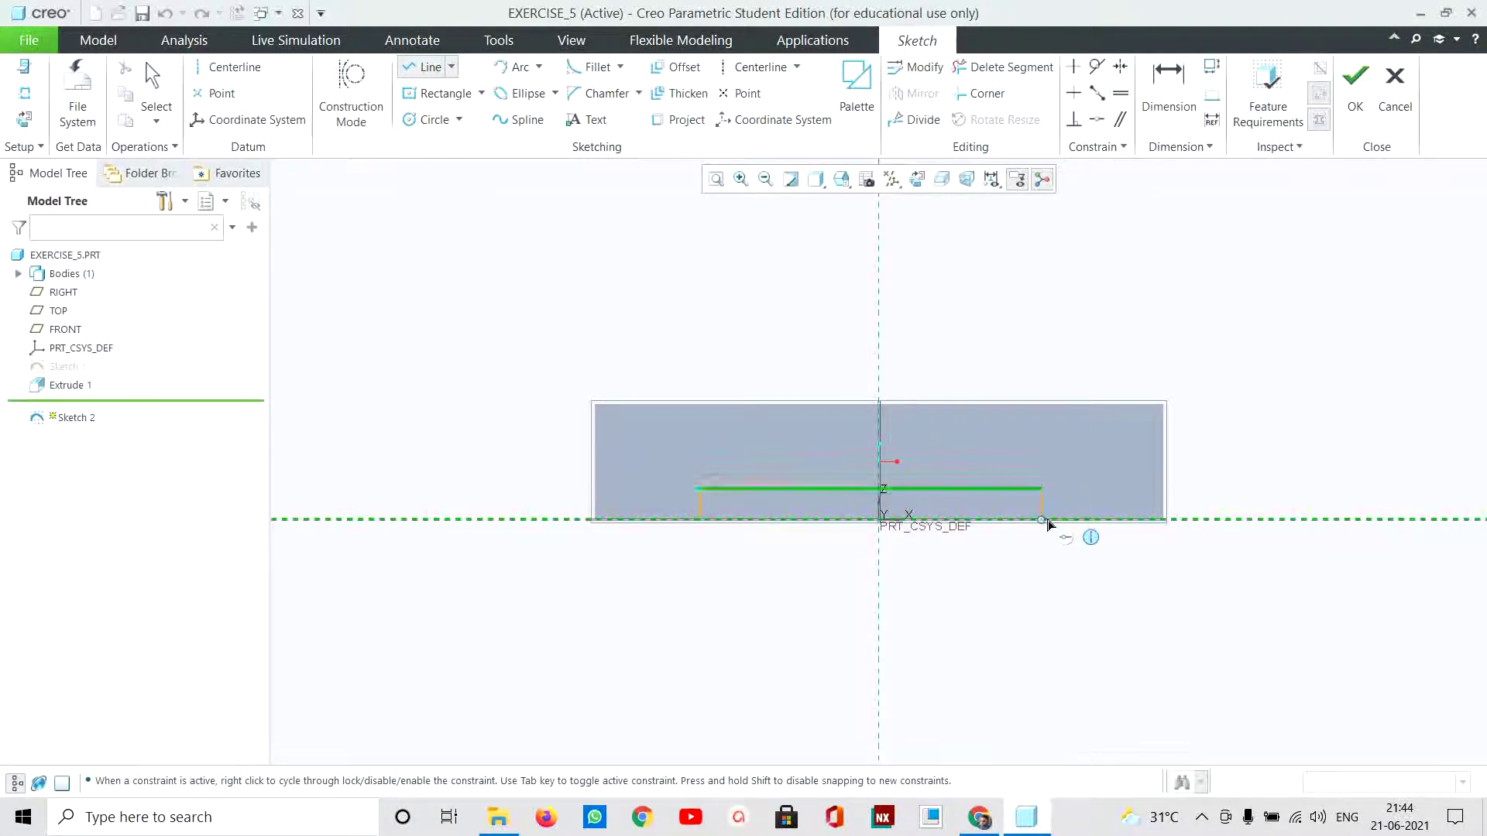
left_click(1041, 489)
left_click(1041, 518)
left_click(699, 519)
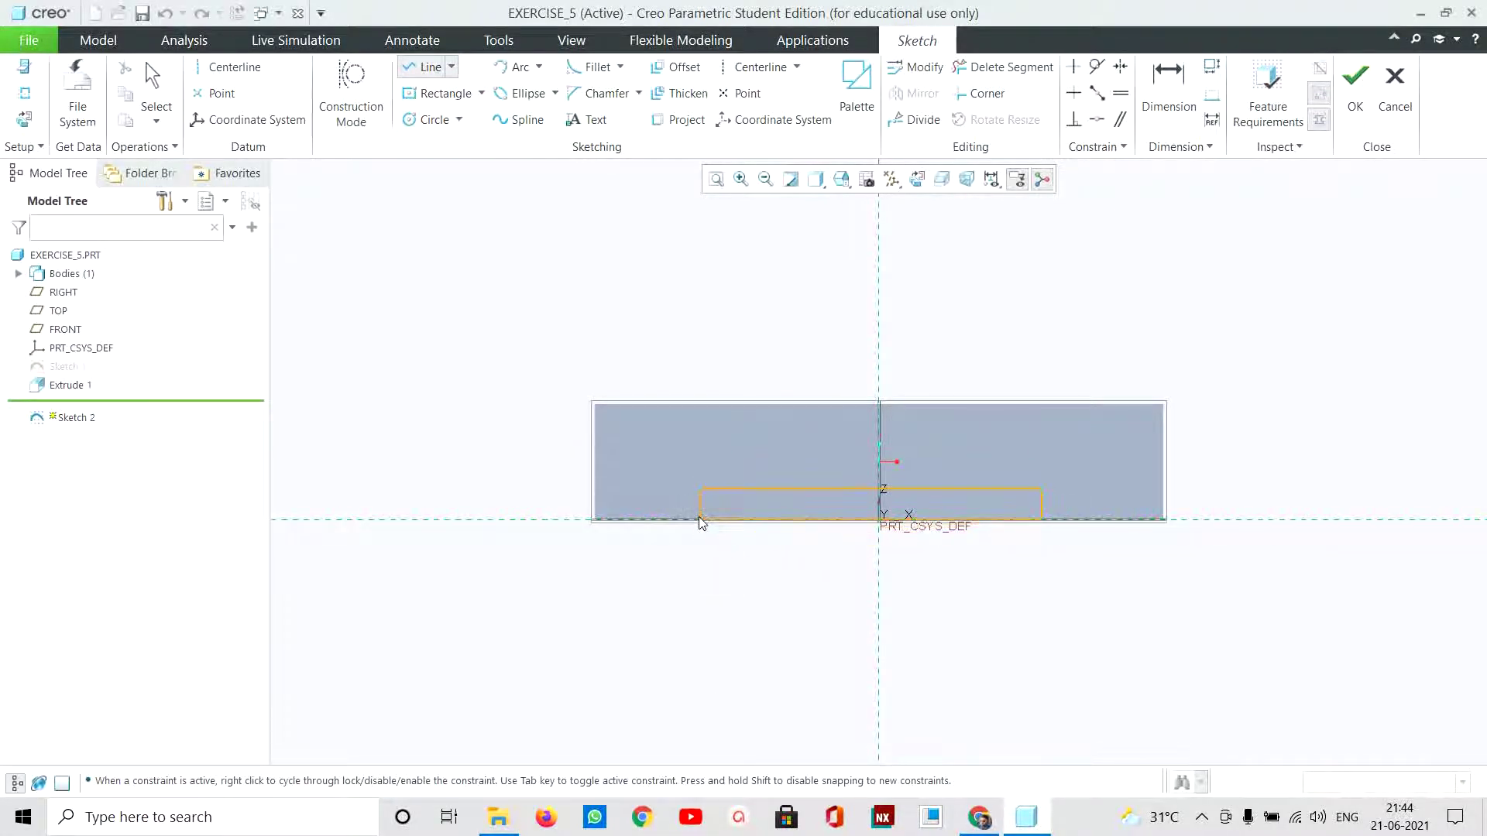
middle_click(464, 639)
middle_click(464, 638)
Step: Dimension the rectangle 70 wide, 35 from the centre axis, 6 high, and finish
double_click(833, 462)
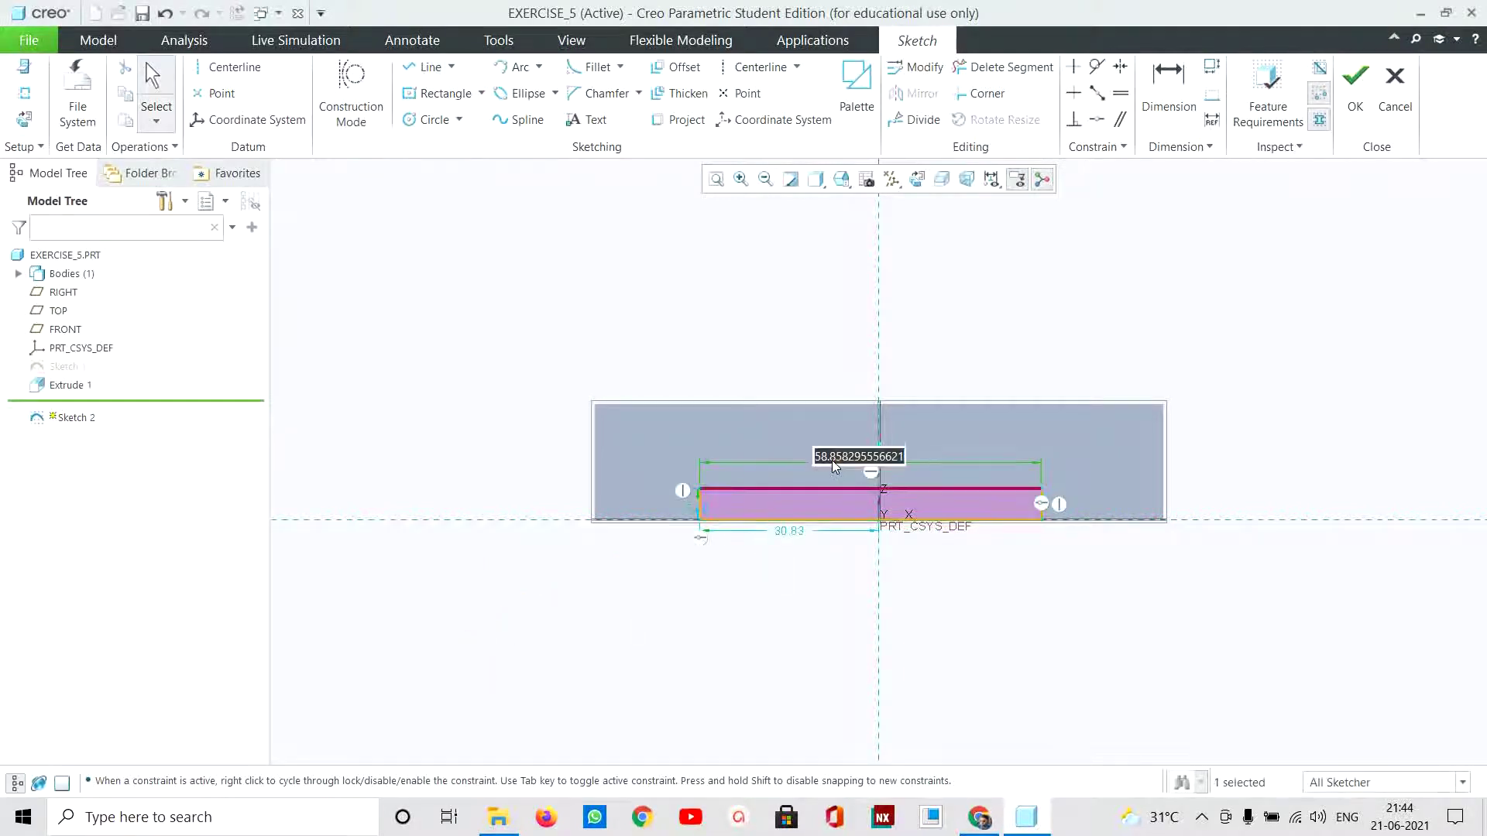
type("70")
key("Return")
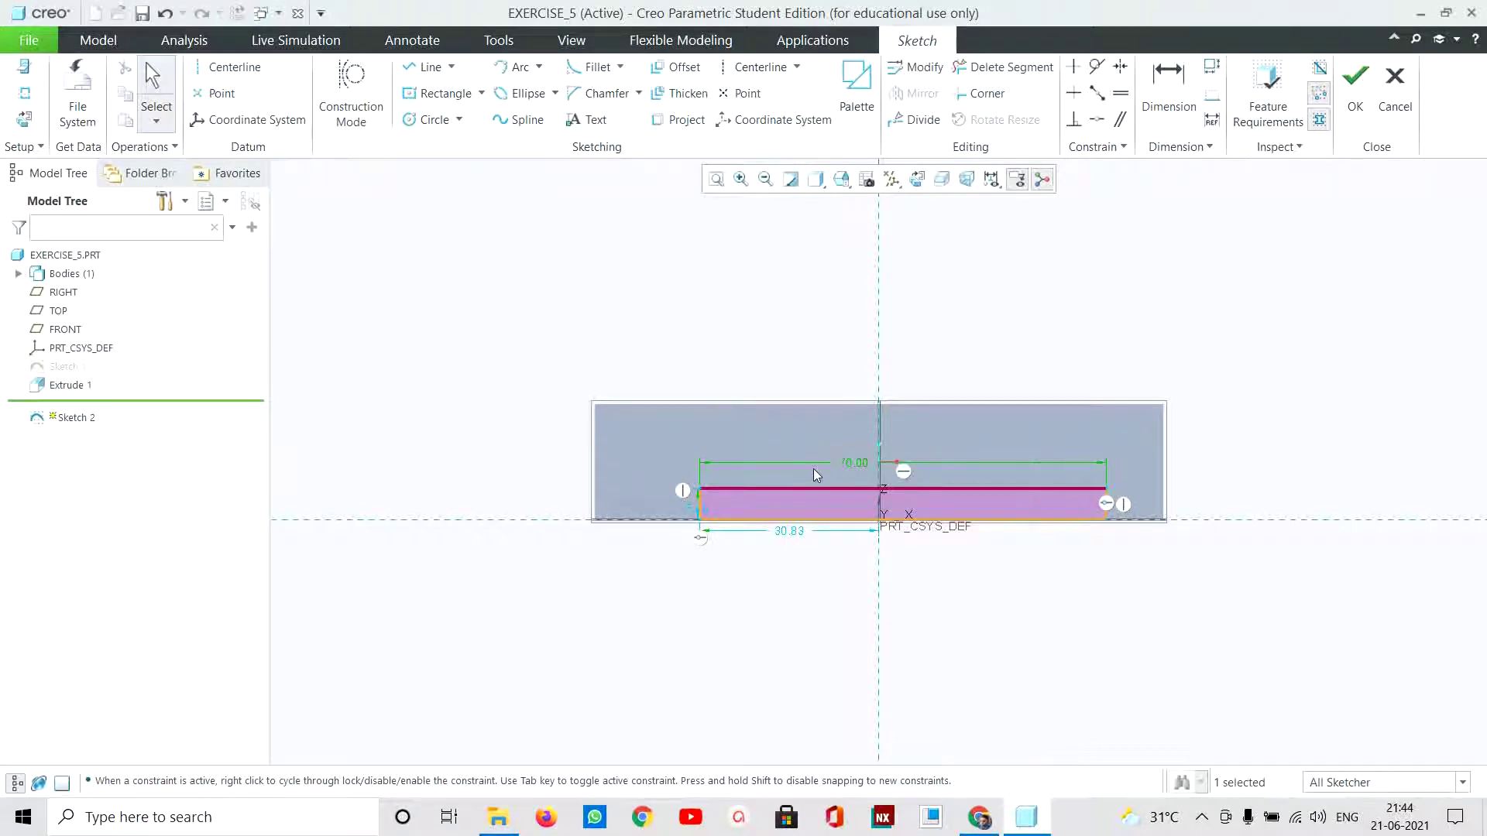
double_click(797, 532)
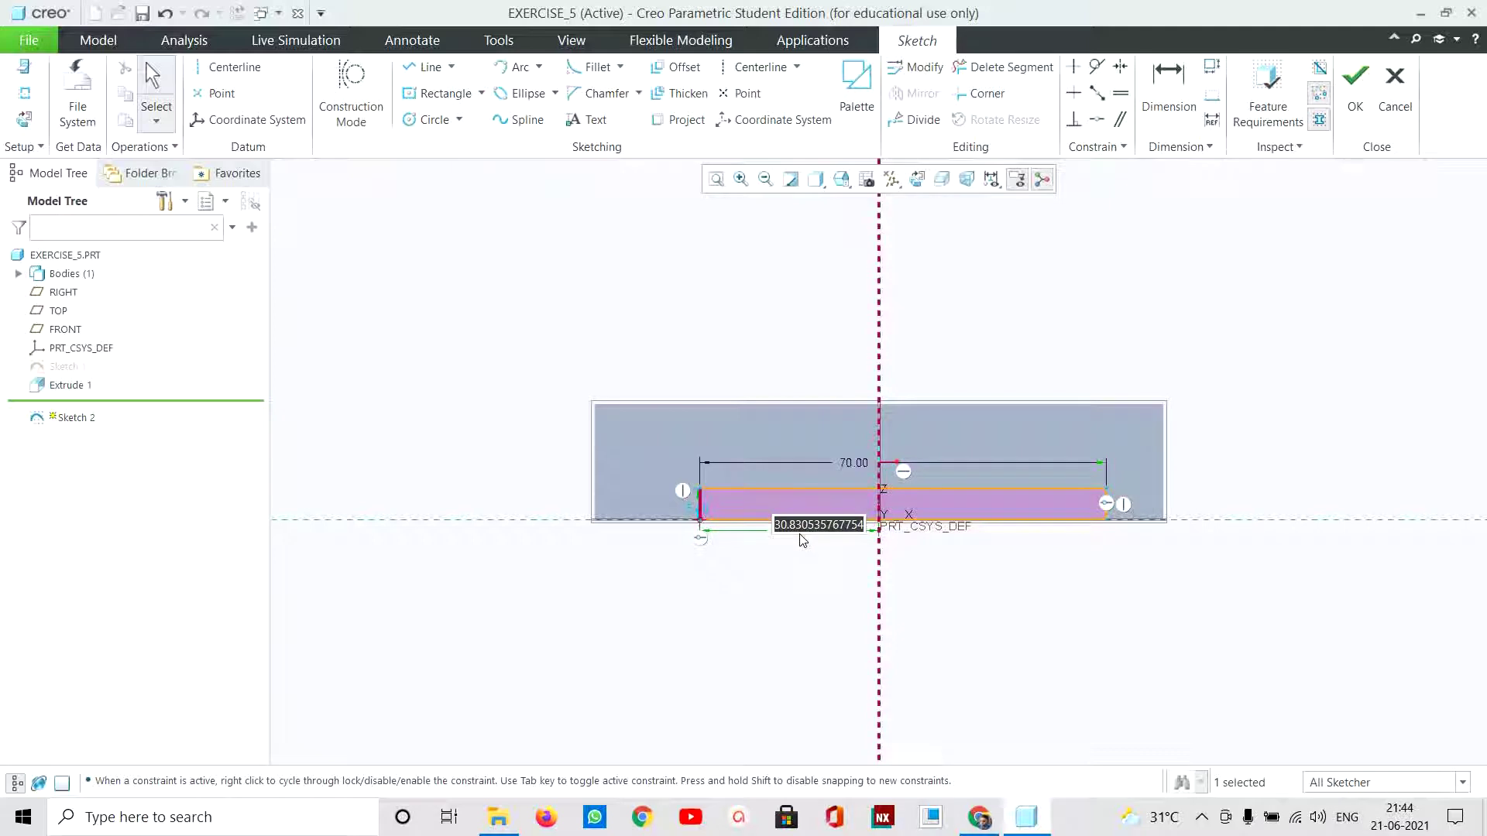
type("35")
key("Return")
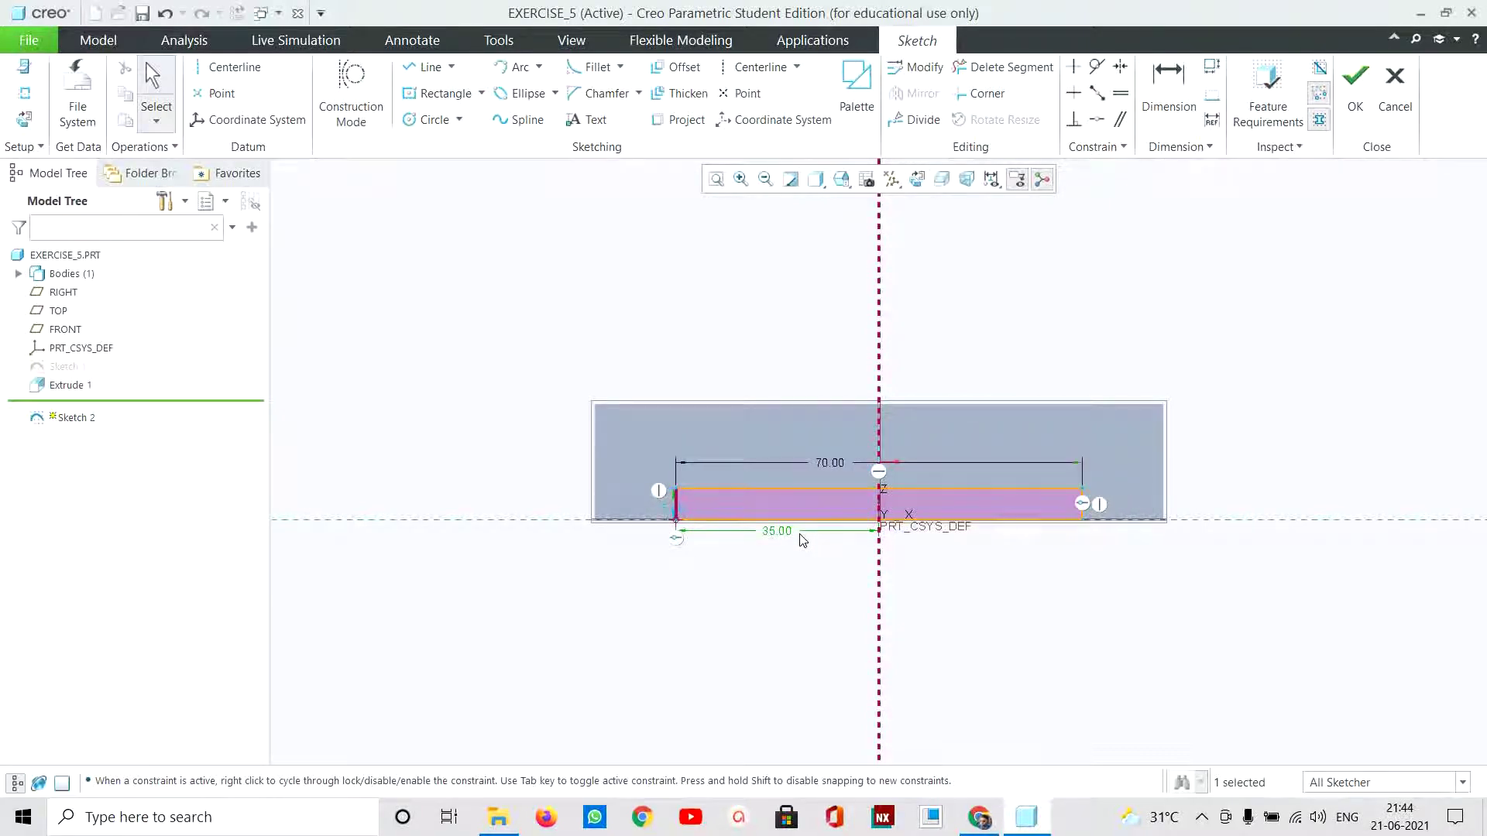
double_click(668, 512)
type("6")
key("Return")
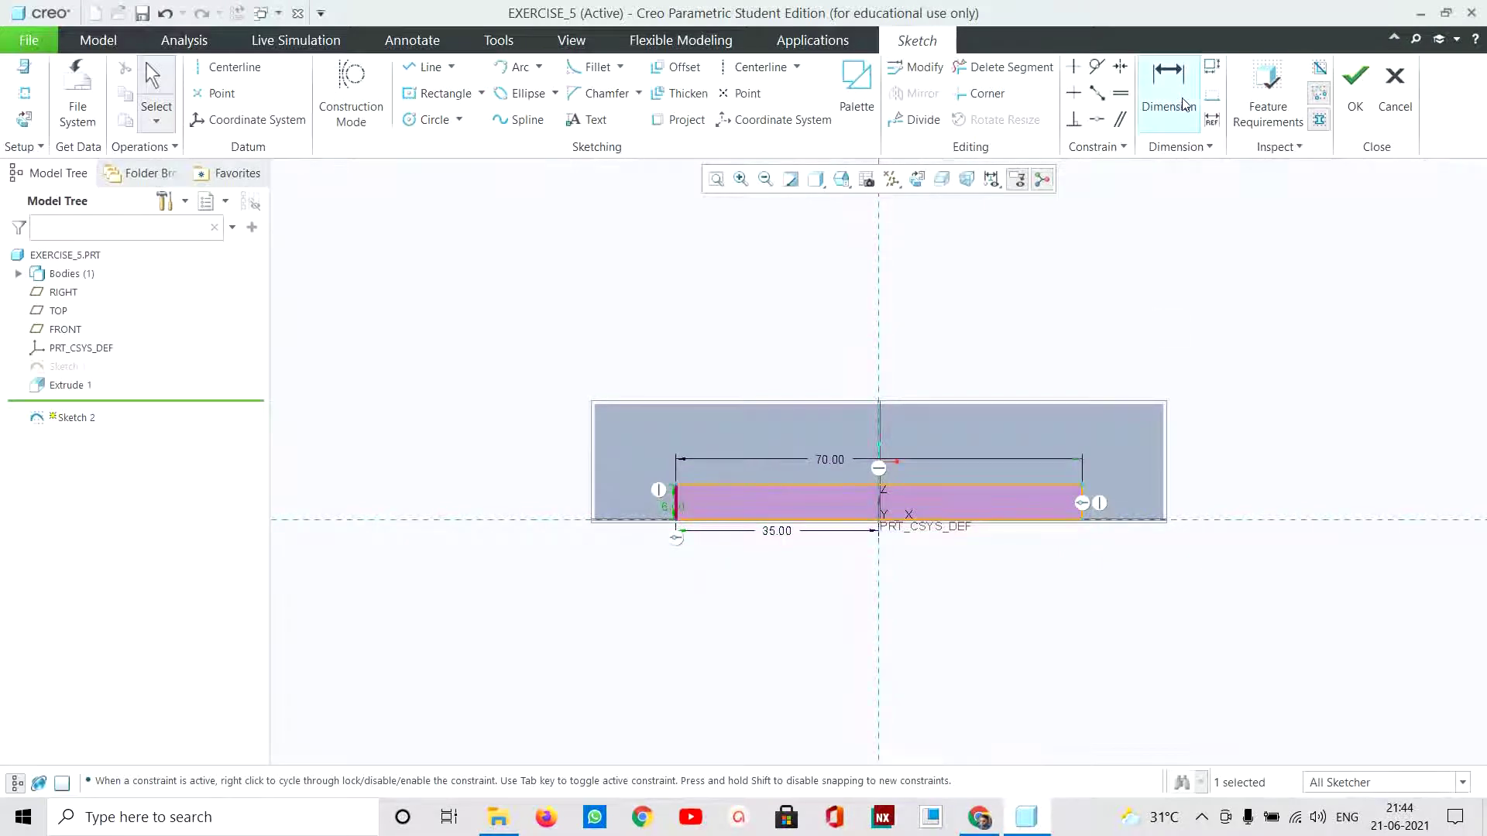
left_click(1349, 110)
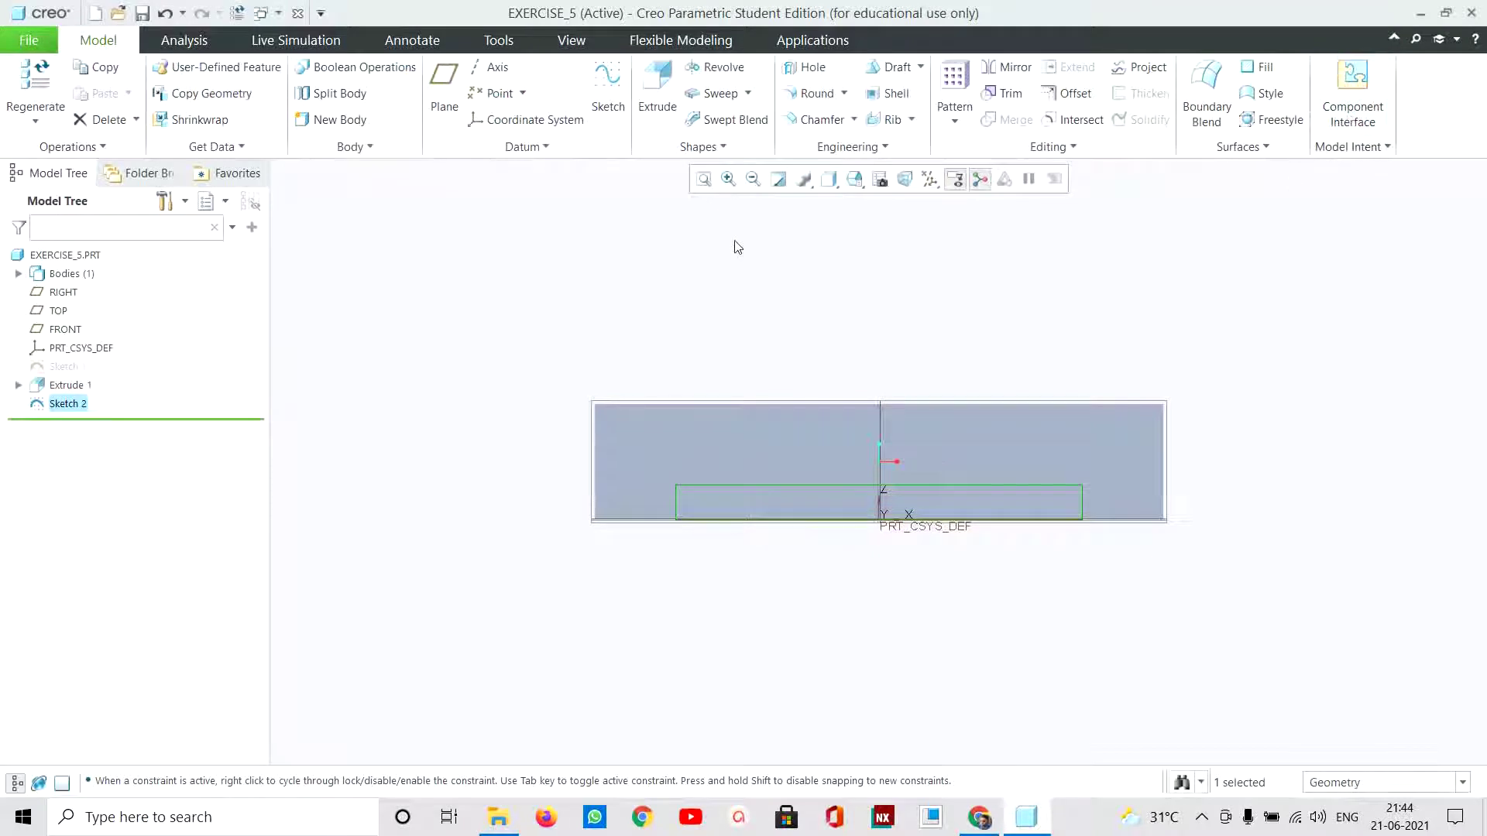
Step: Cut the 70 by 6 rectangle 100 deep through the base as a slot
left_click(650, 97)
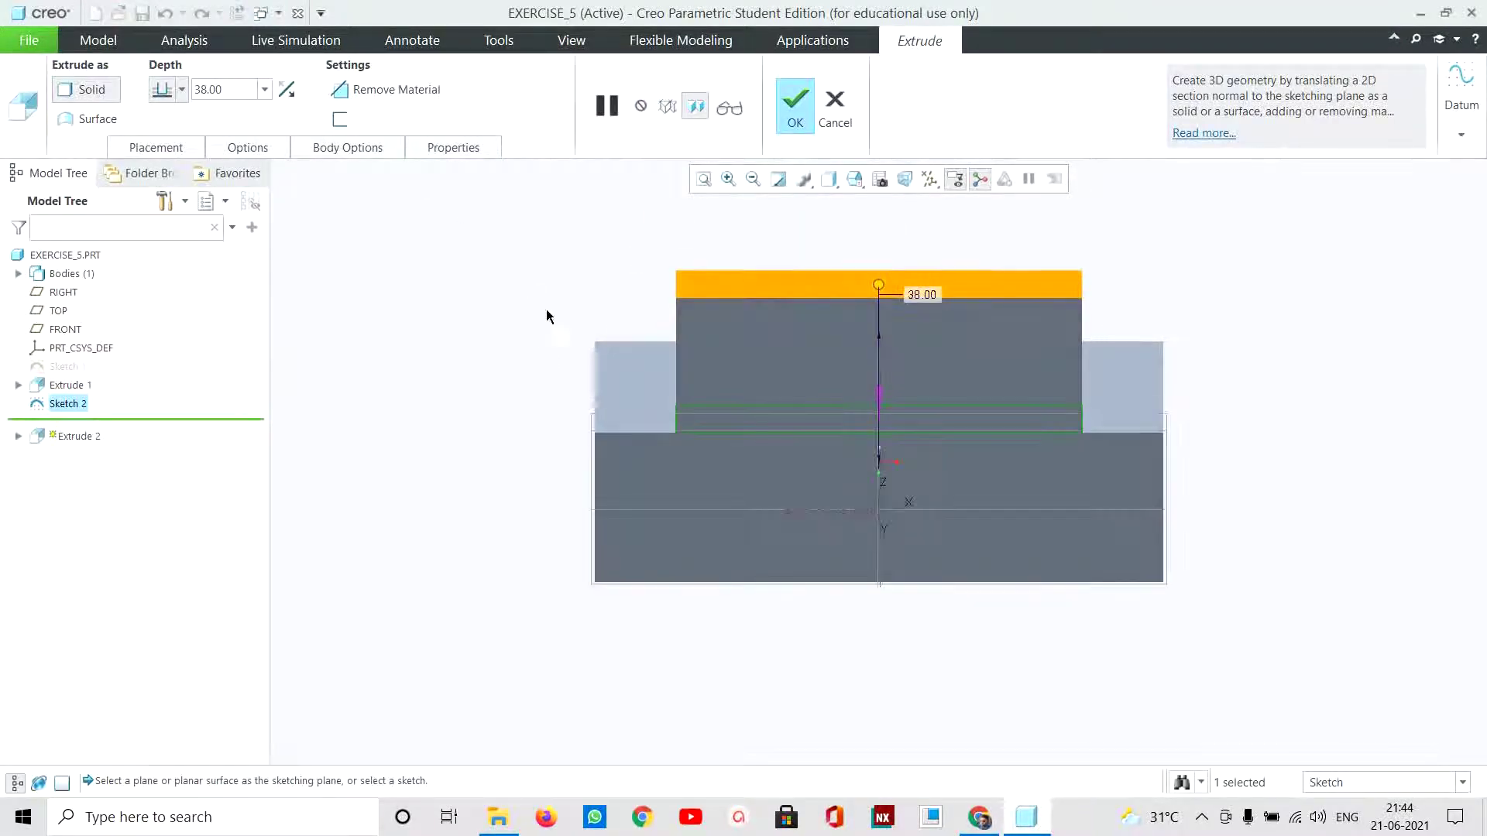
left_click(233, 87)
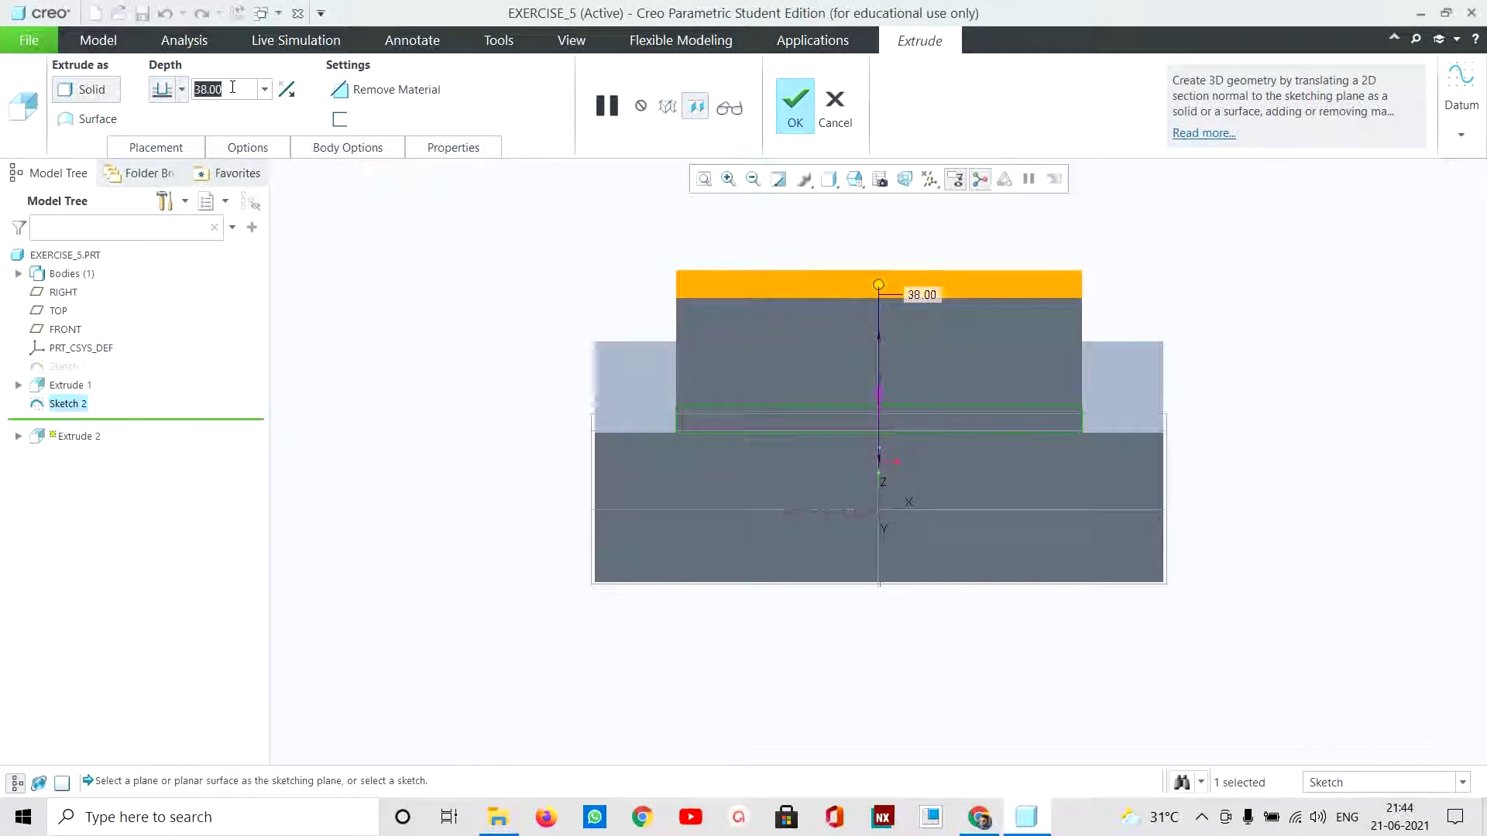
type("100")
key("Return")
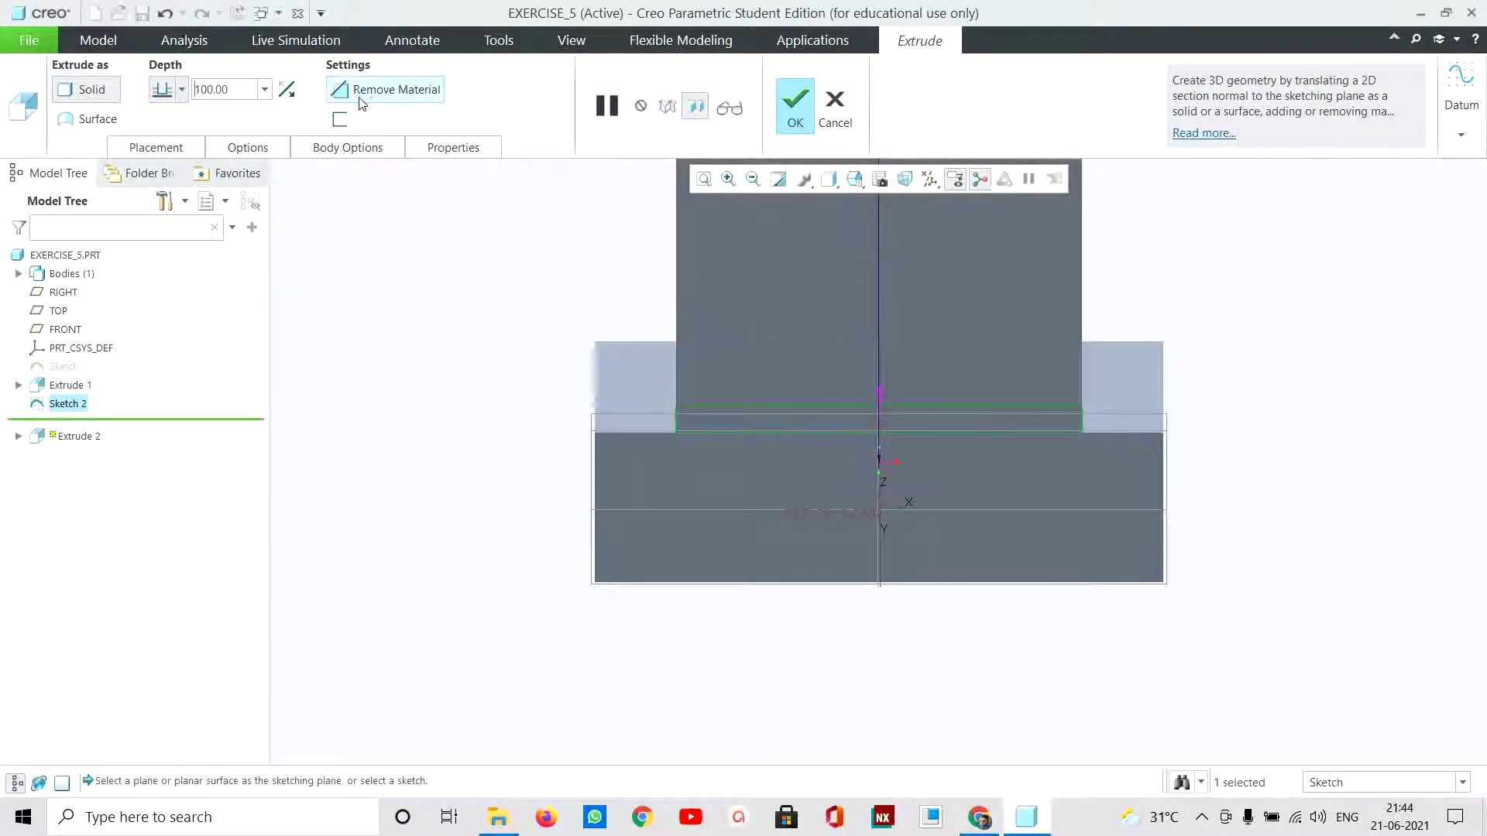
left_click(397, 89)
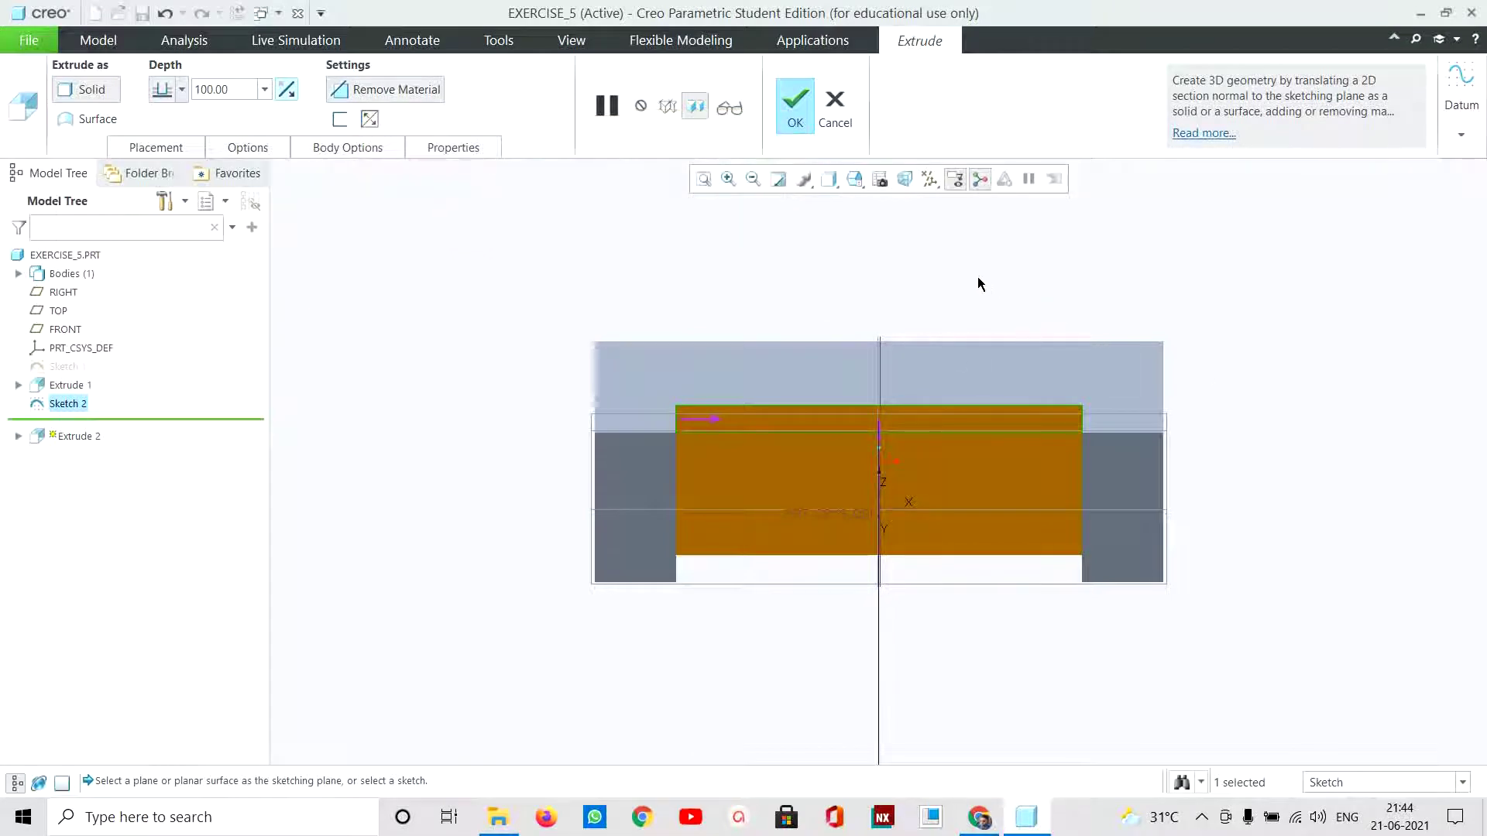
key("ctrl+d")
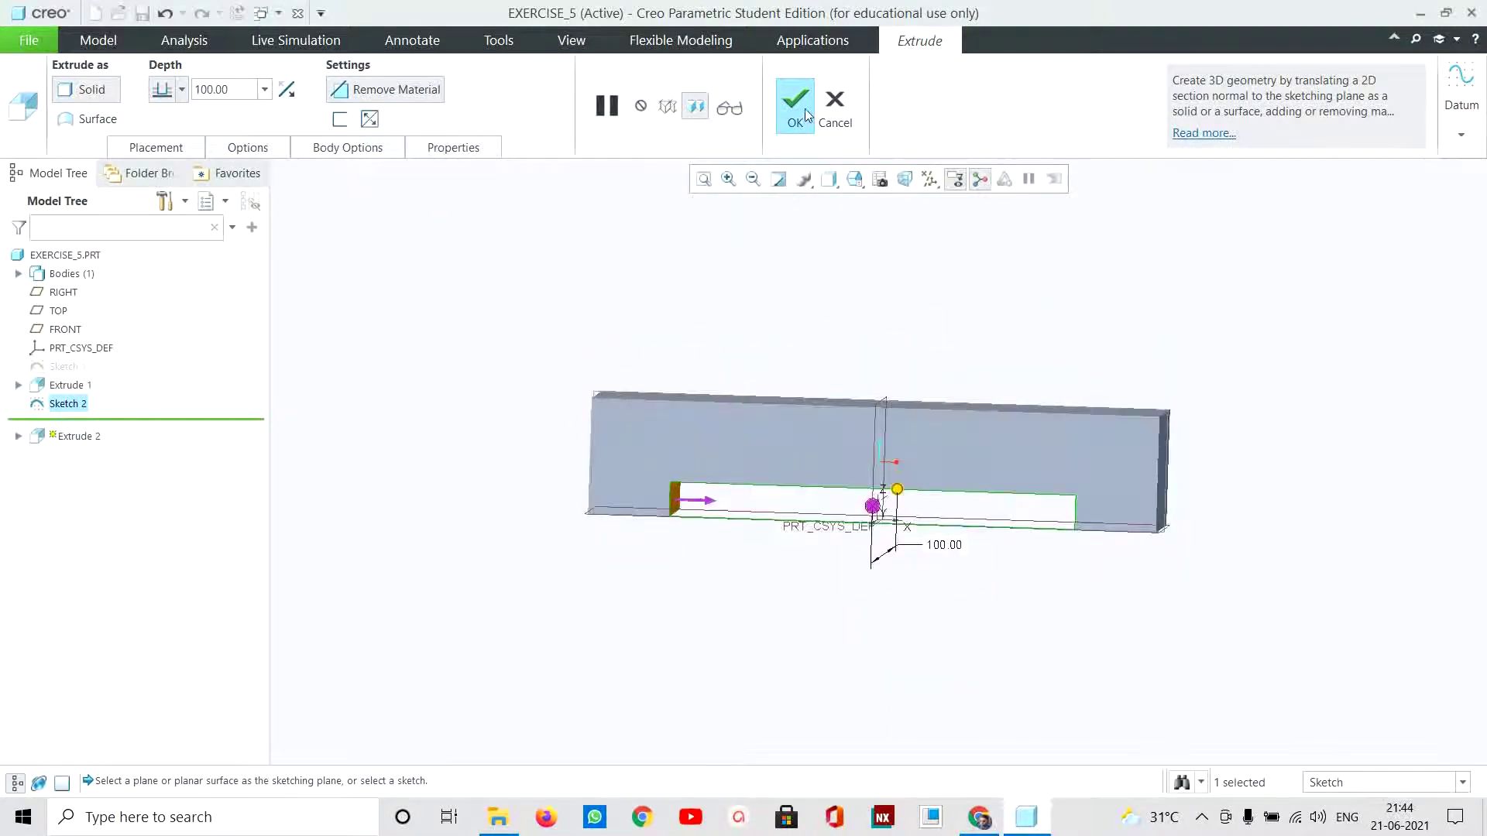
left_click(803, 114)
left_click(979, 817)
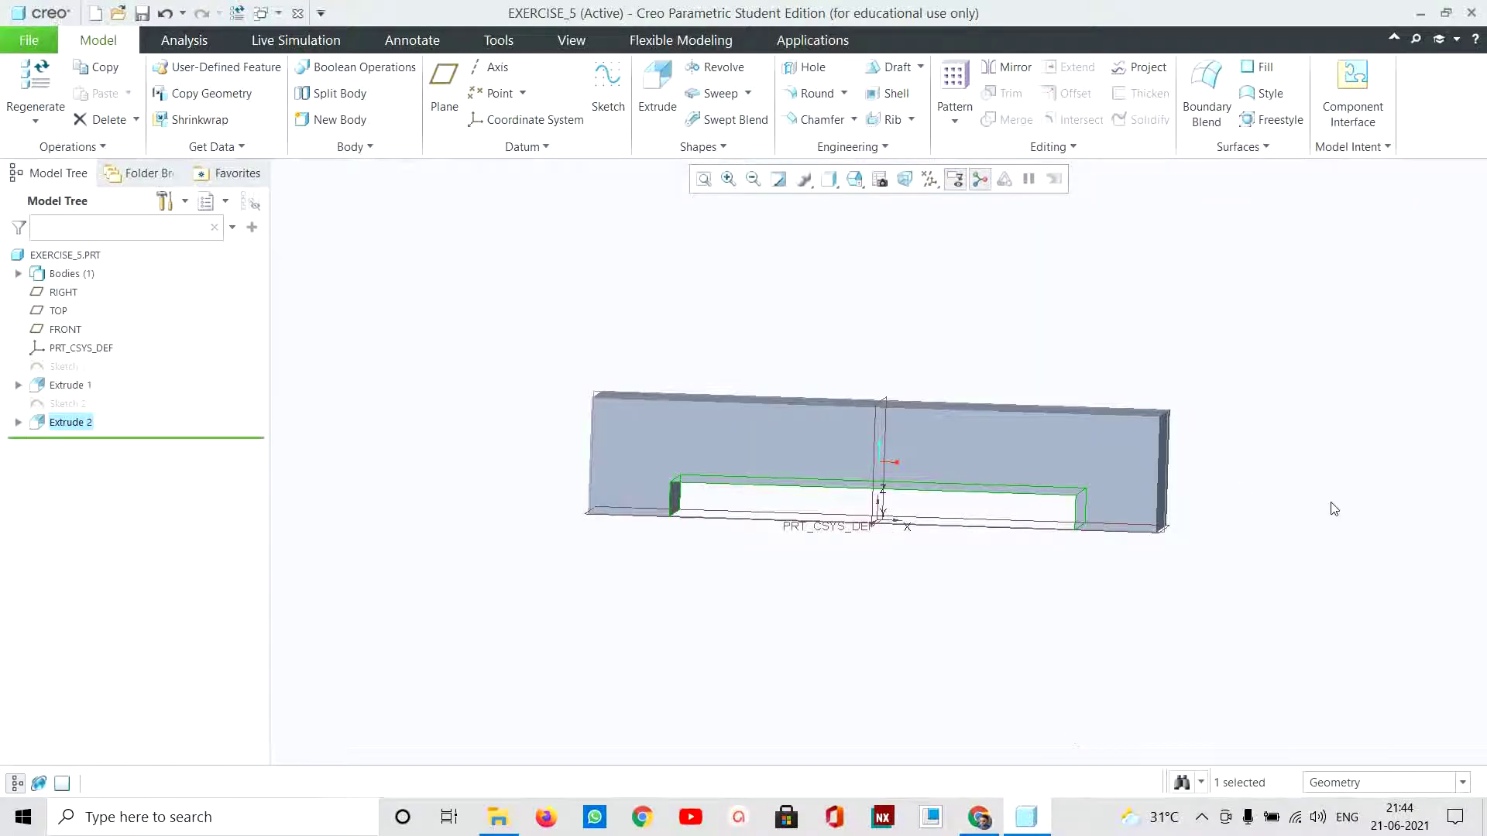
middle_click_drag(1331, 508, 829, 495)
Step: Round the block's left and right end edges with a 5 mm radius
left_click(810, 97)
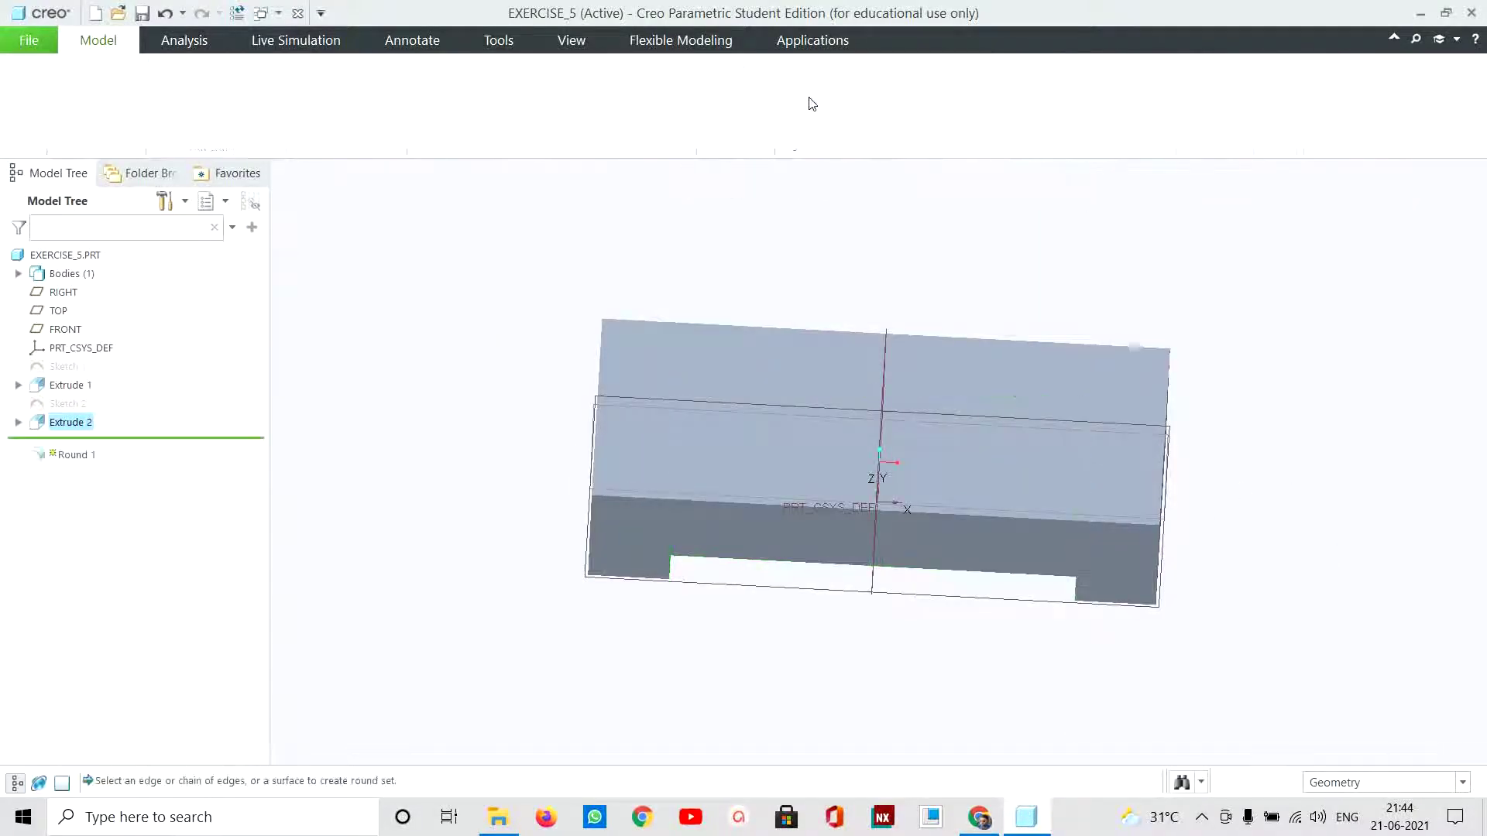
left_click(1170, 422)
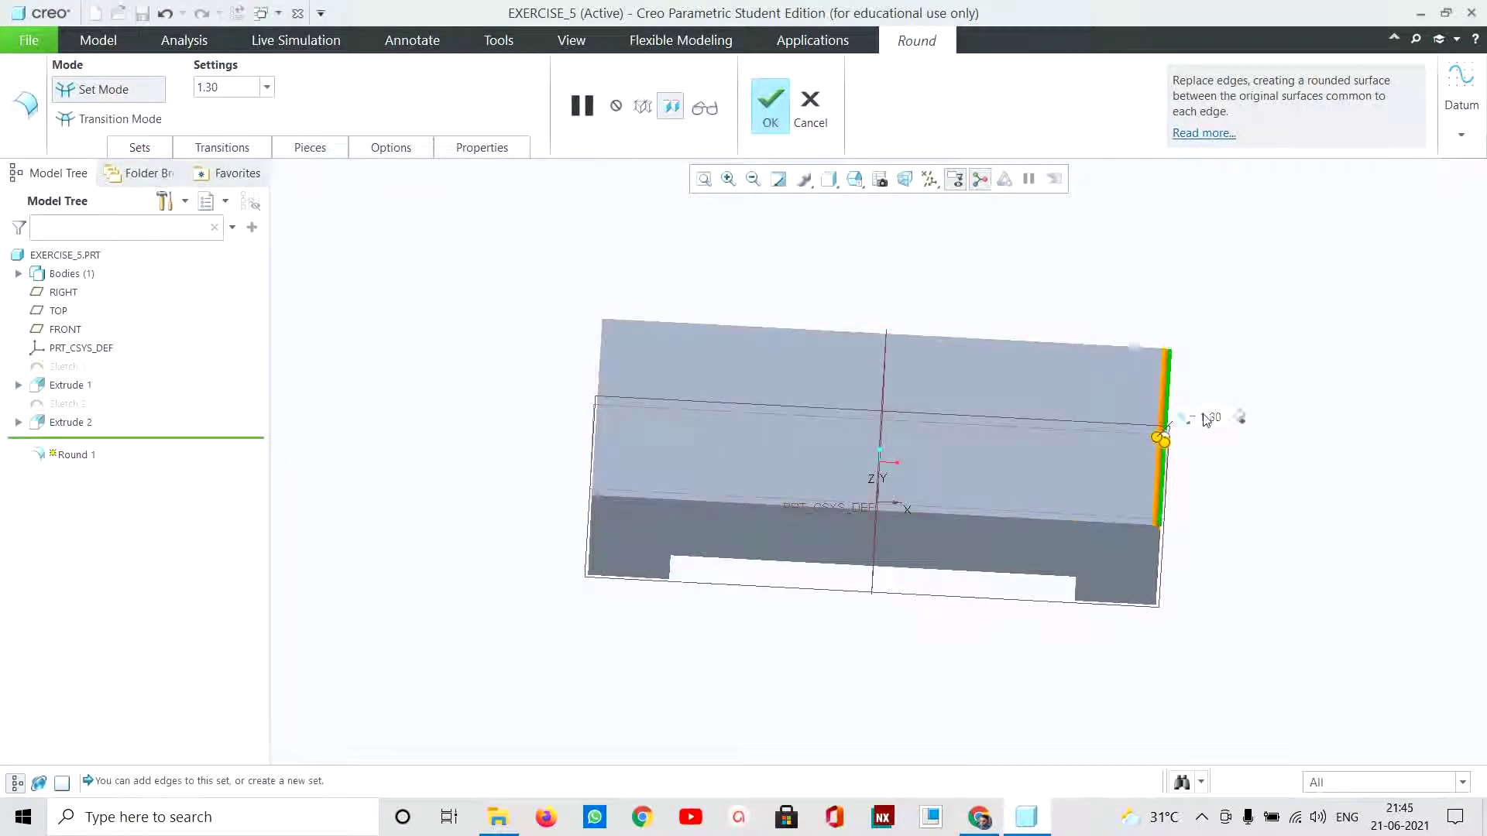
type("5")
key("Return")
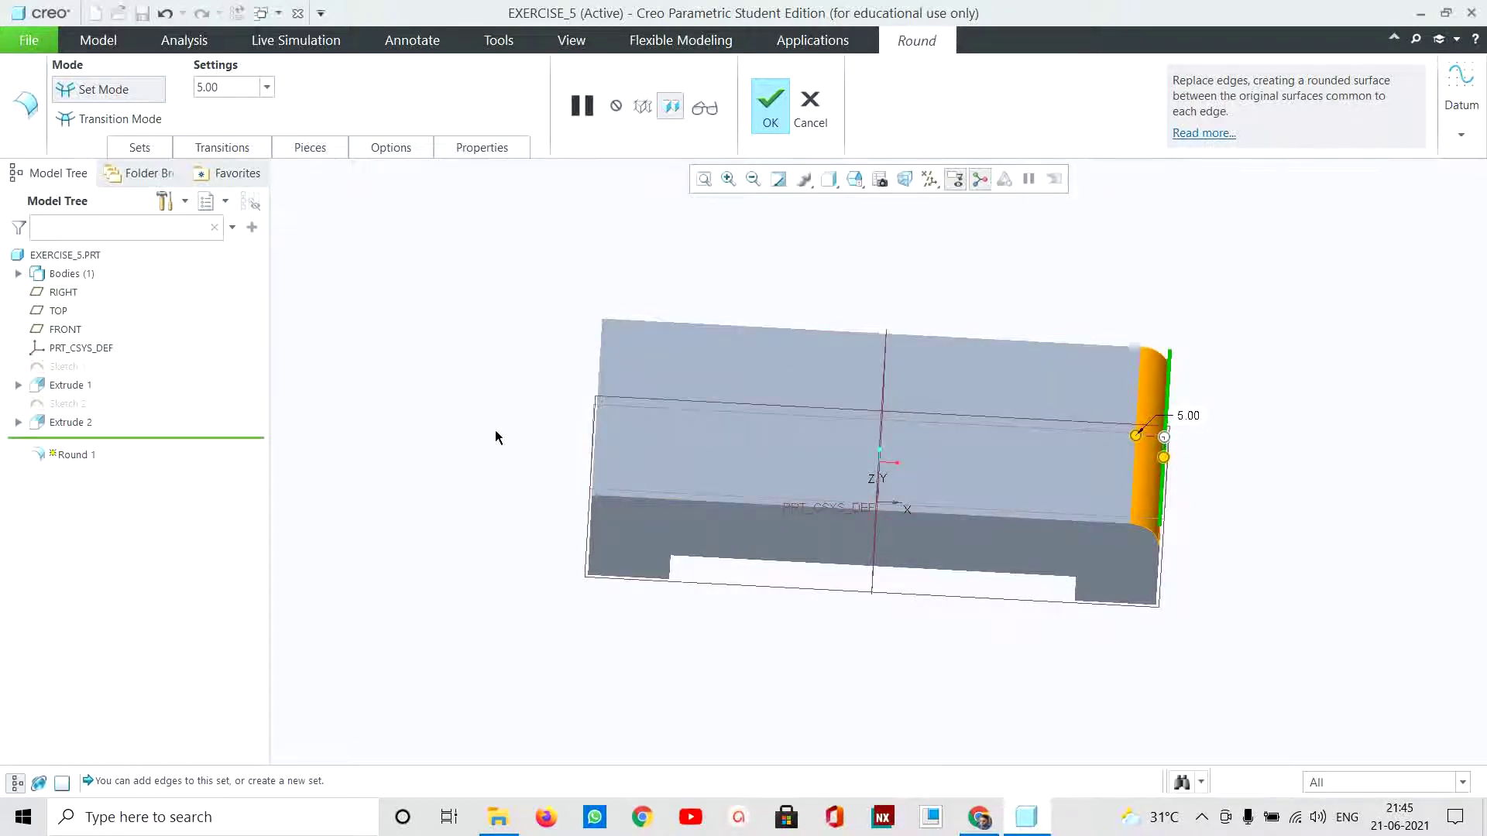
mouse_move(495, 435)
middle_mouse_down()
mouse_move(531, 449)
mouse_move(624, 416)
middle_mouse_up()
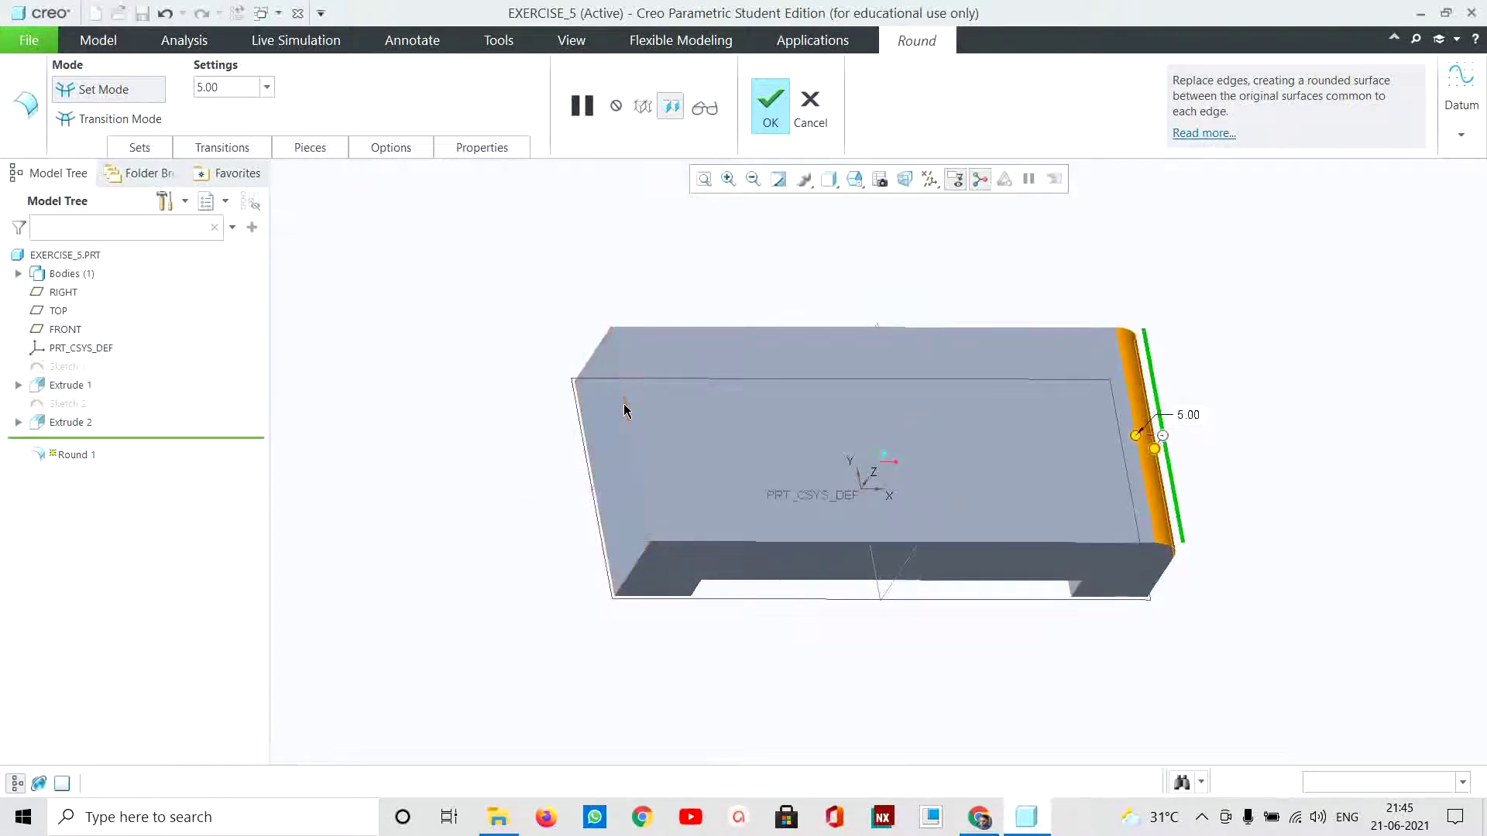
left_click(624, 413, "ctrl")
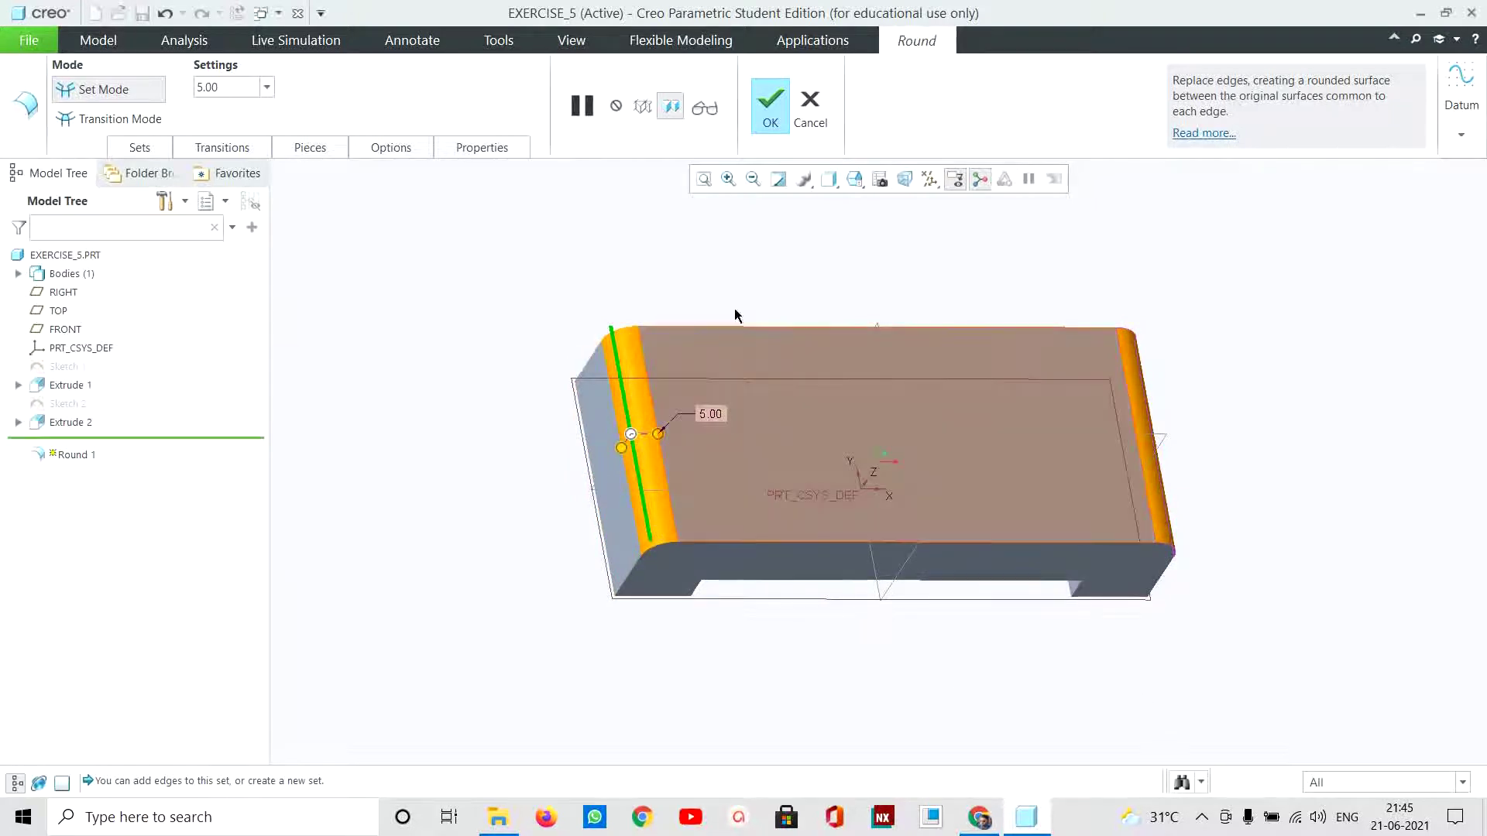
left_click(762, 114)
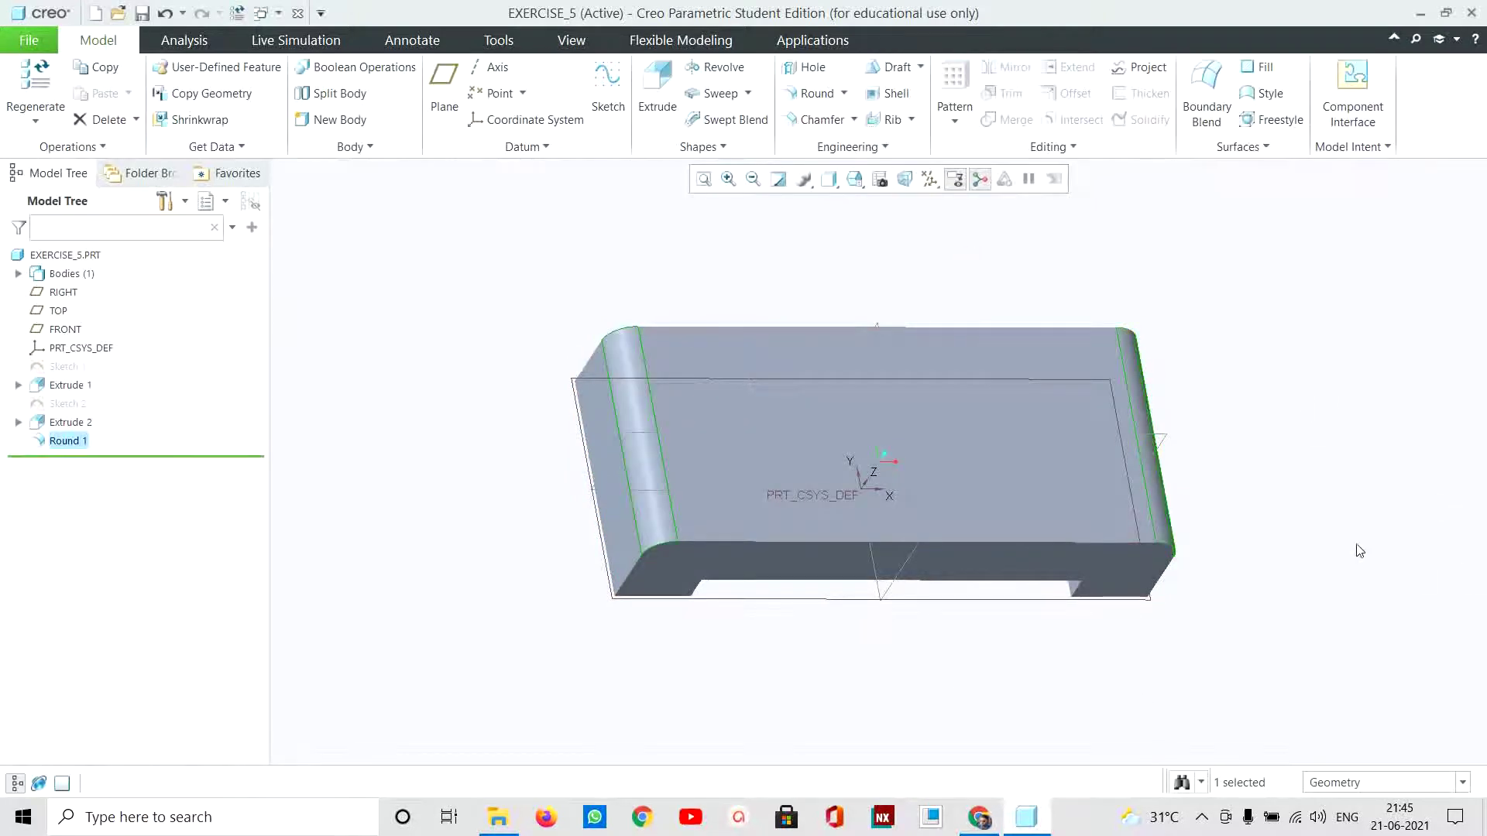
mouse_move(1357, 548)
middle_mouse_down()
mouse_move(1331, 462)
mouse_move(1331, 519)
mouse_move(1337, 471)
mouse_move(1354, 504)
mouse_move(1334, 515)
mouse_move(1339, 543)
middle_mouse_up()
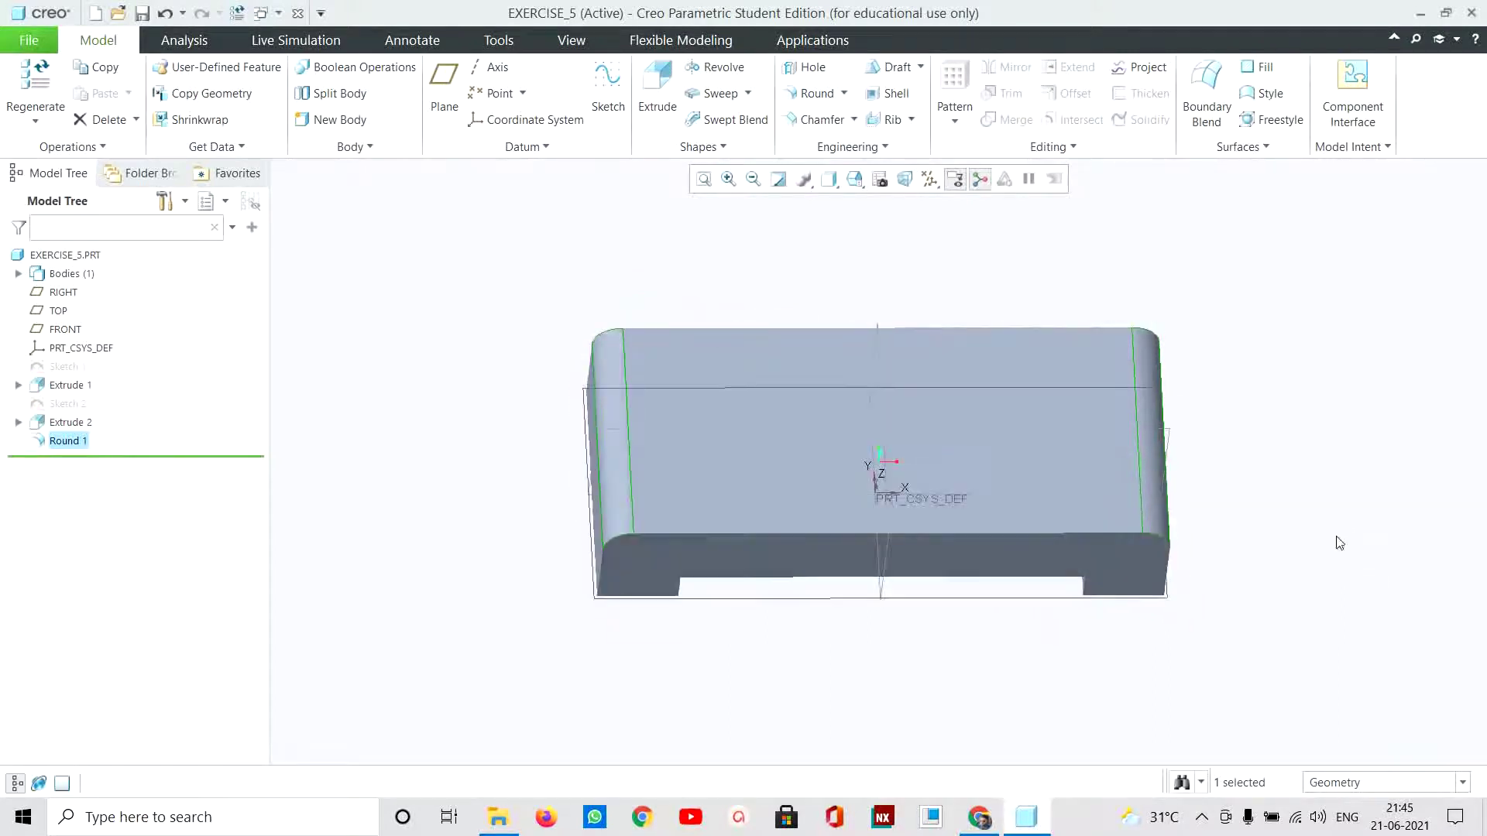
left_click(979, 817)
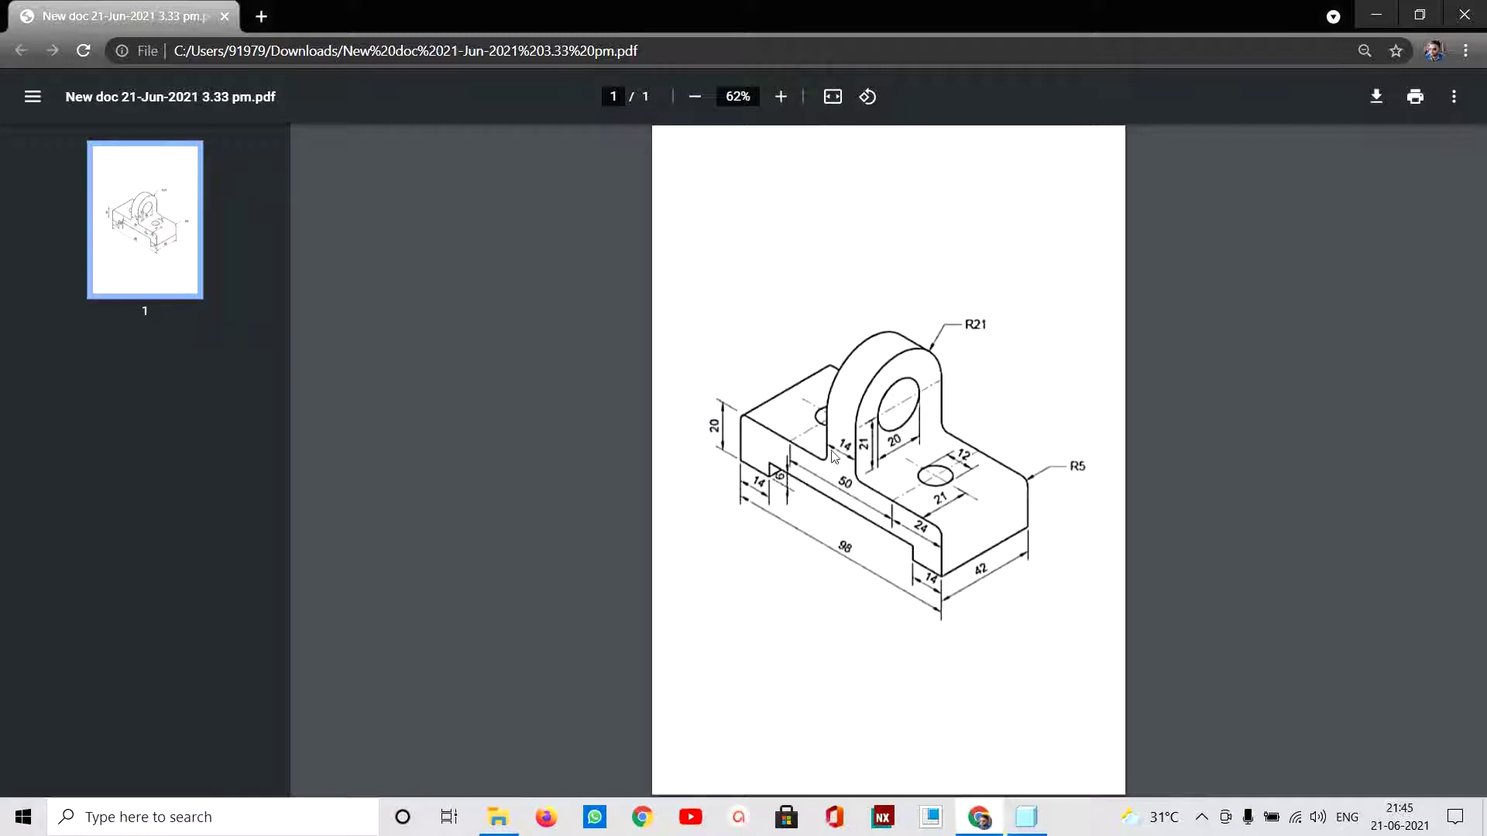
Step: Start a sketch on the base's top face, viewed straight on
left_click(1026, 817)
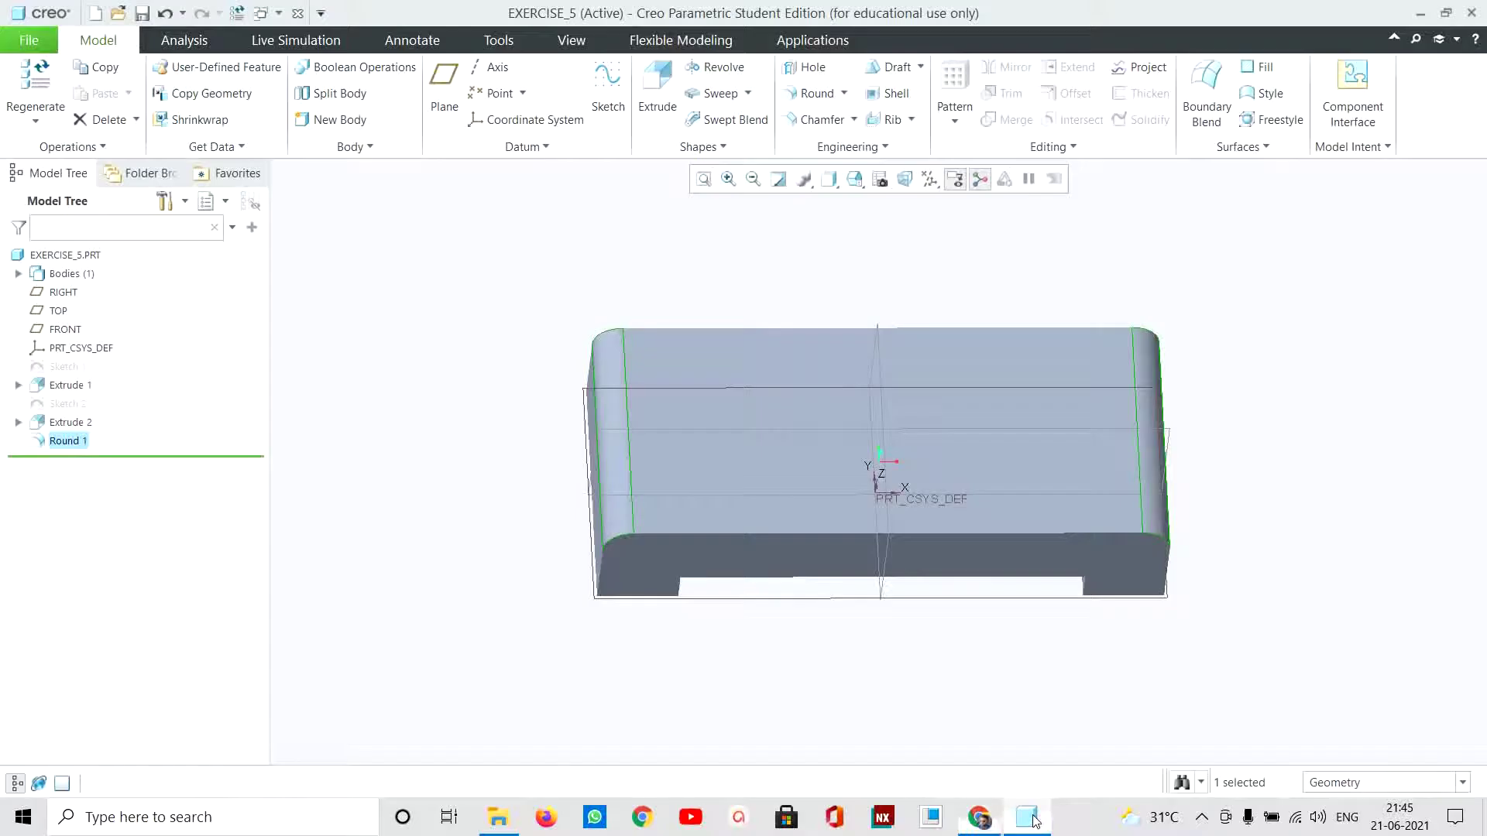
left_click(918, 414)
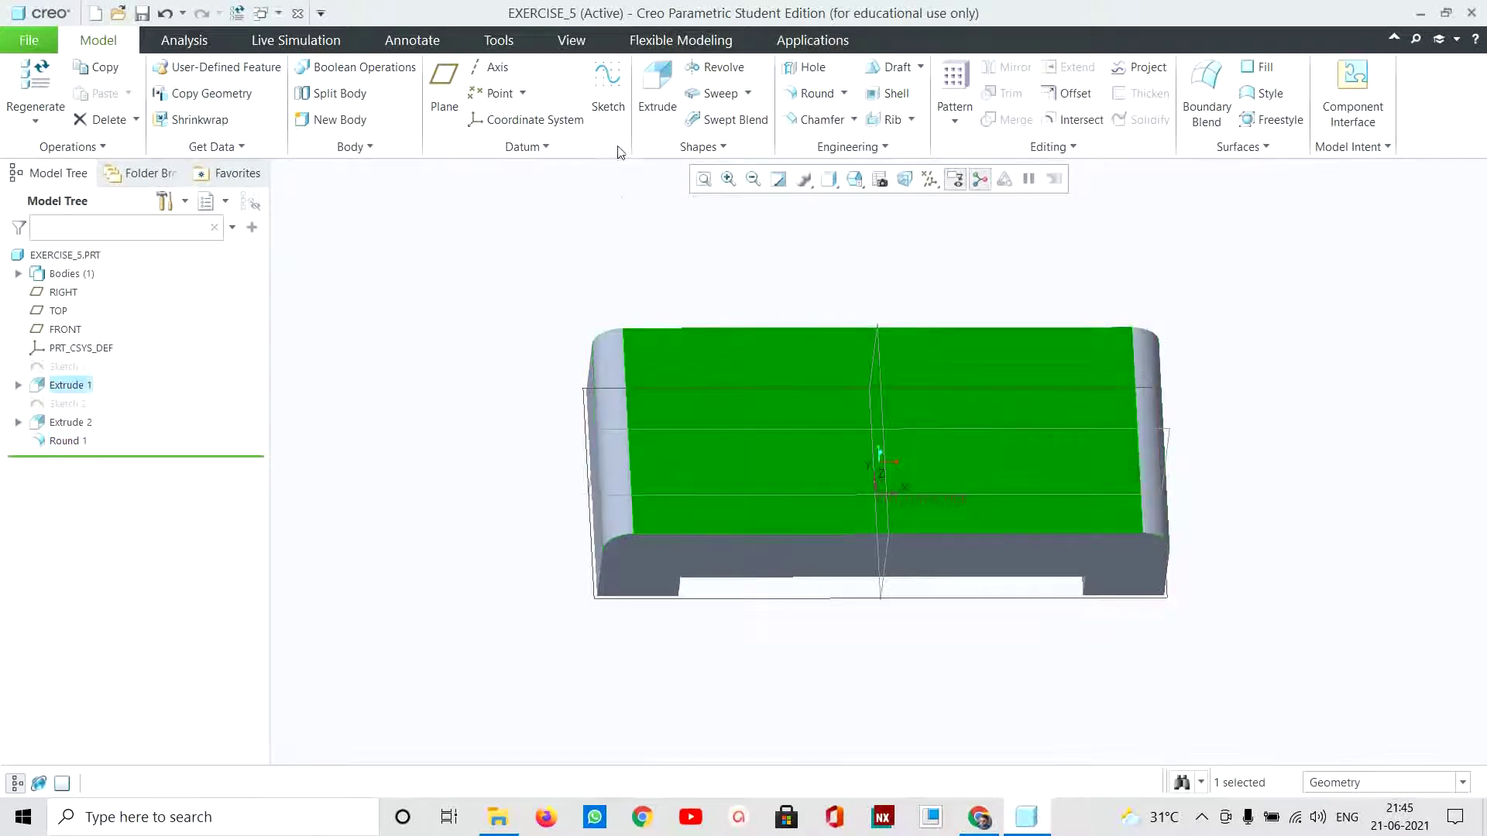
left_click(602, 106)
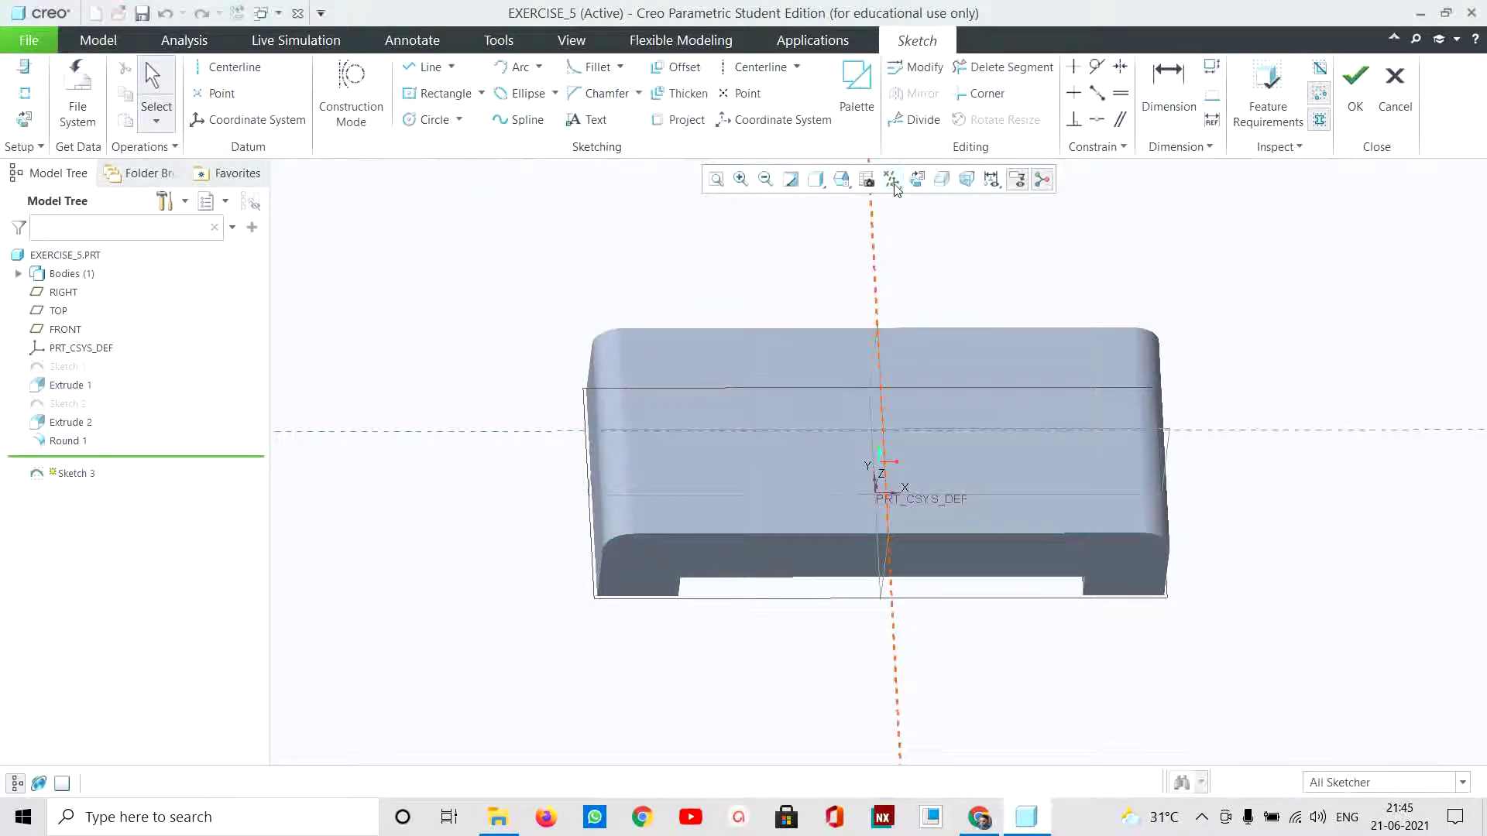
left_click(915, 178)
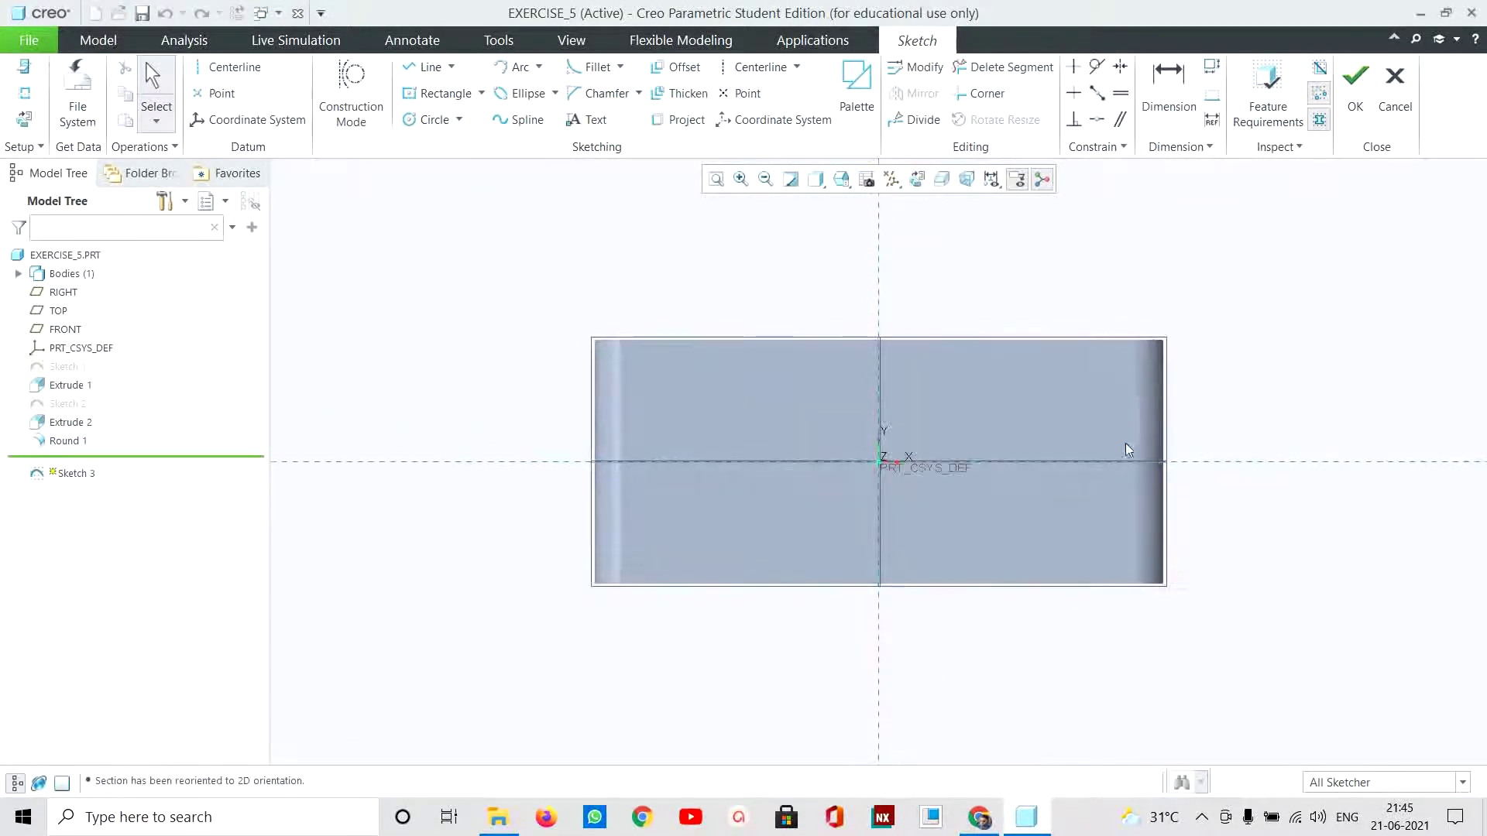
Step: Draw a centre rectangle at the origin spanning the face, 14 wide
left_click(480, 93)
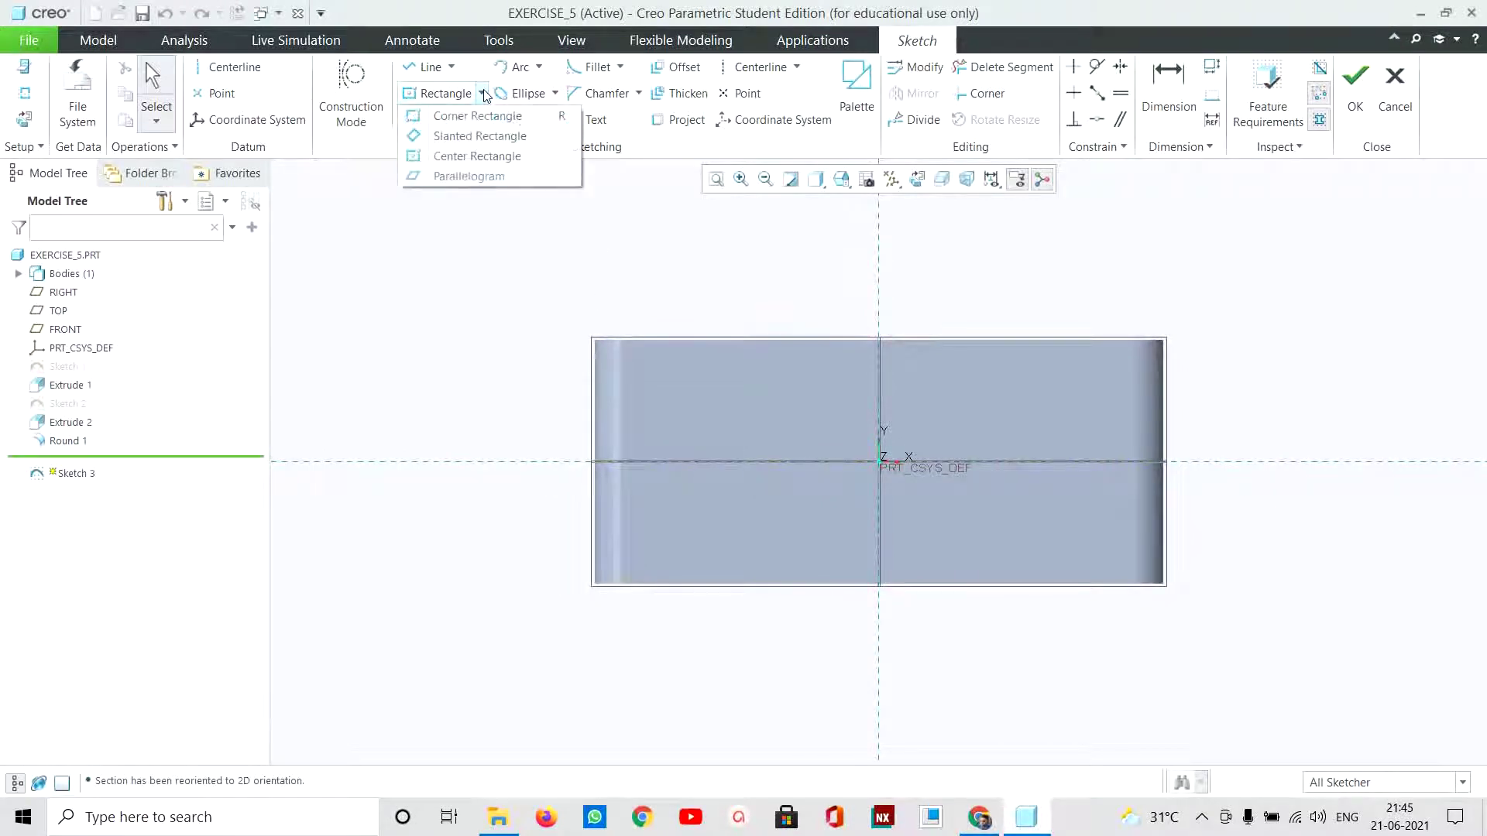
left_click(475, 155)
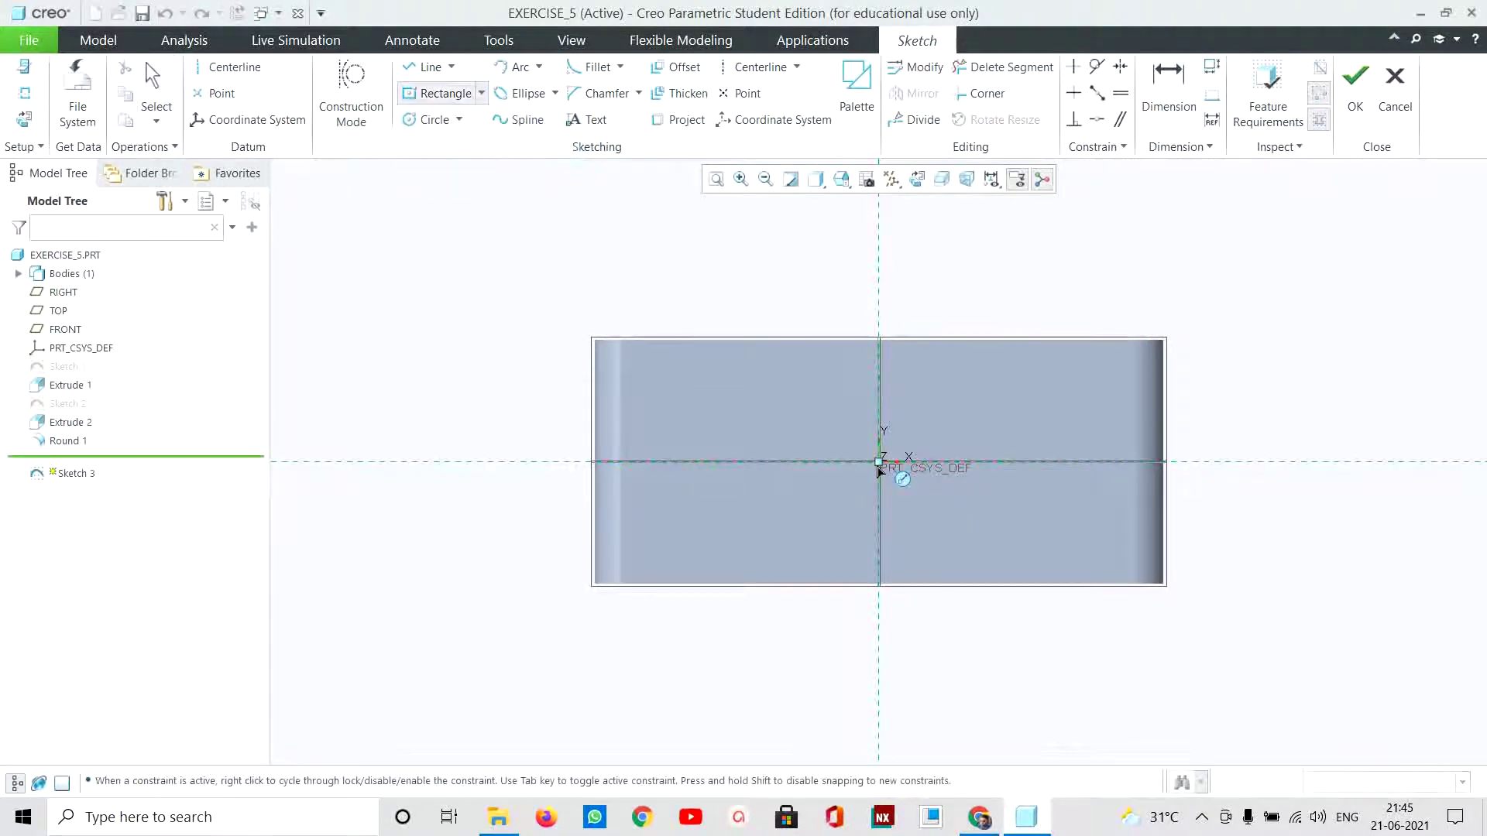
left_click(879, 461)
left_click(911, 583)
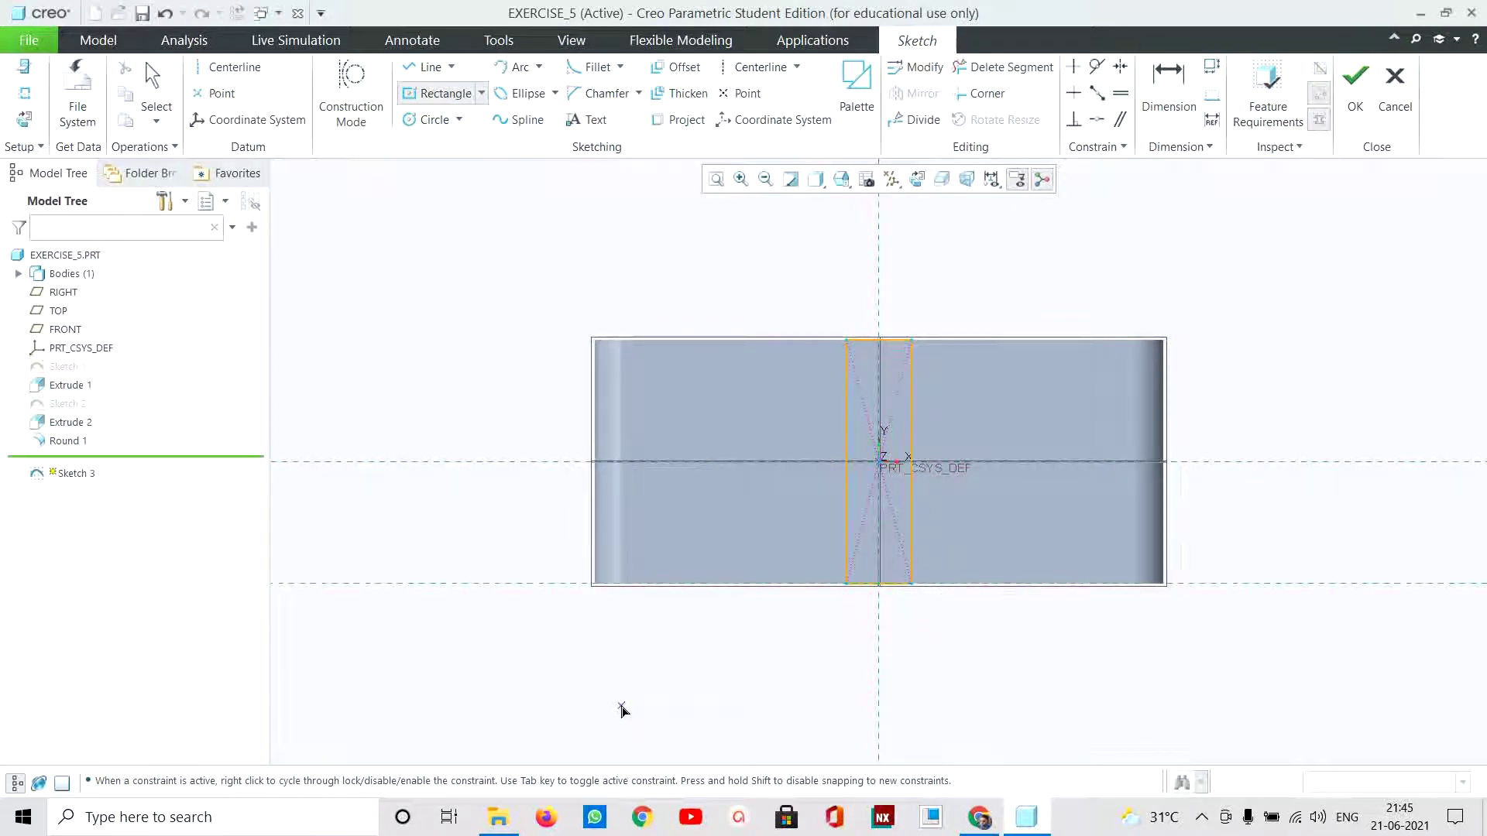
middle_click(624, 715)
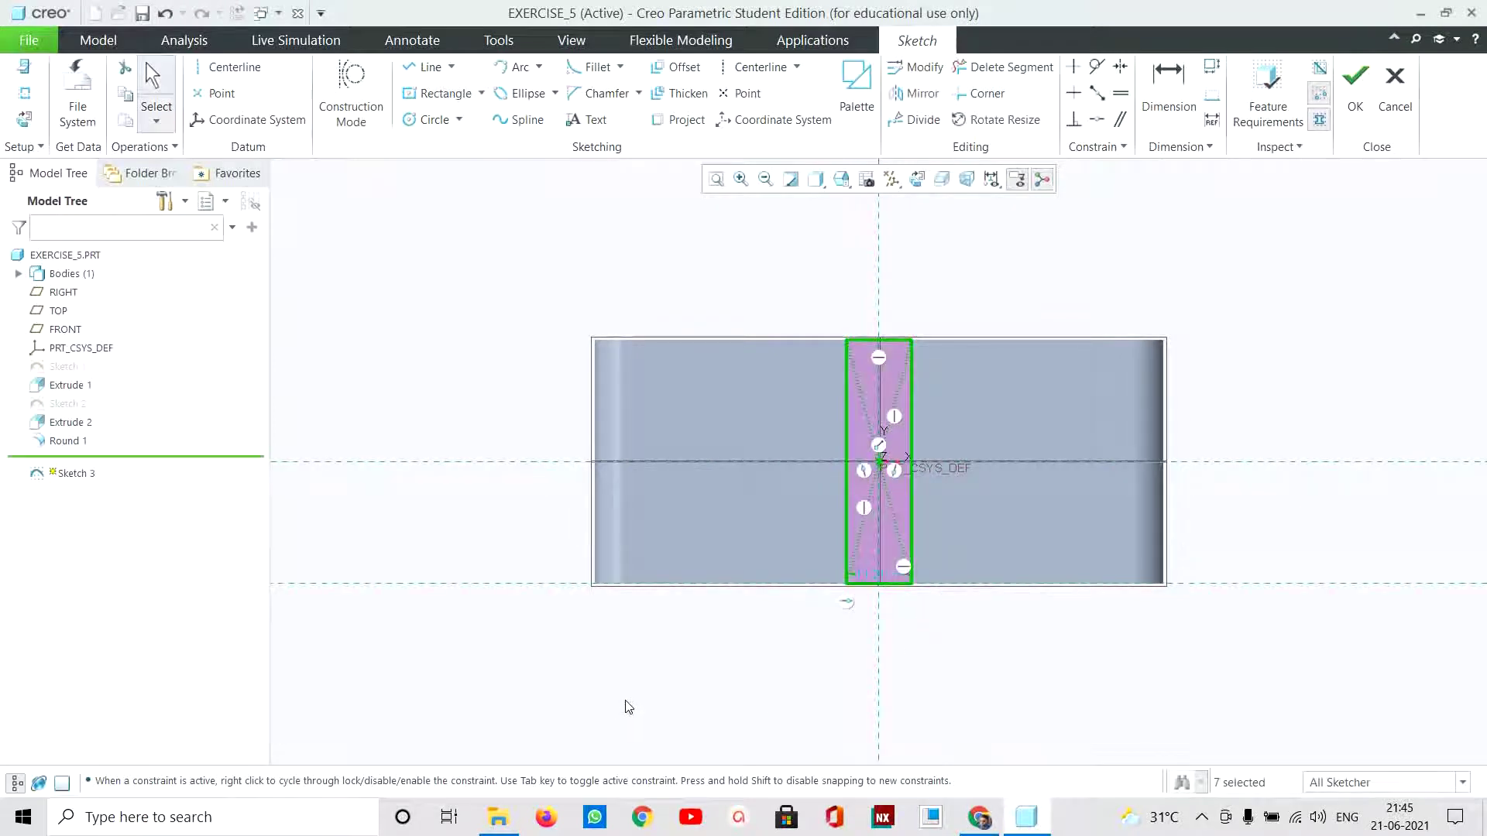
double_click(861, 571)
type("14")
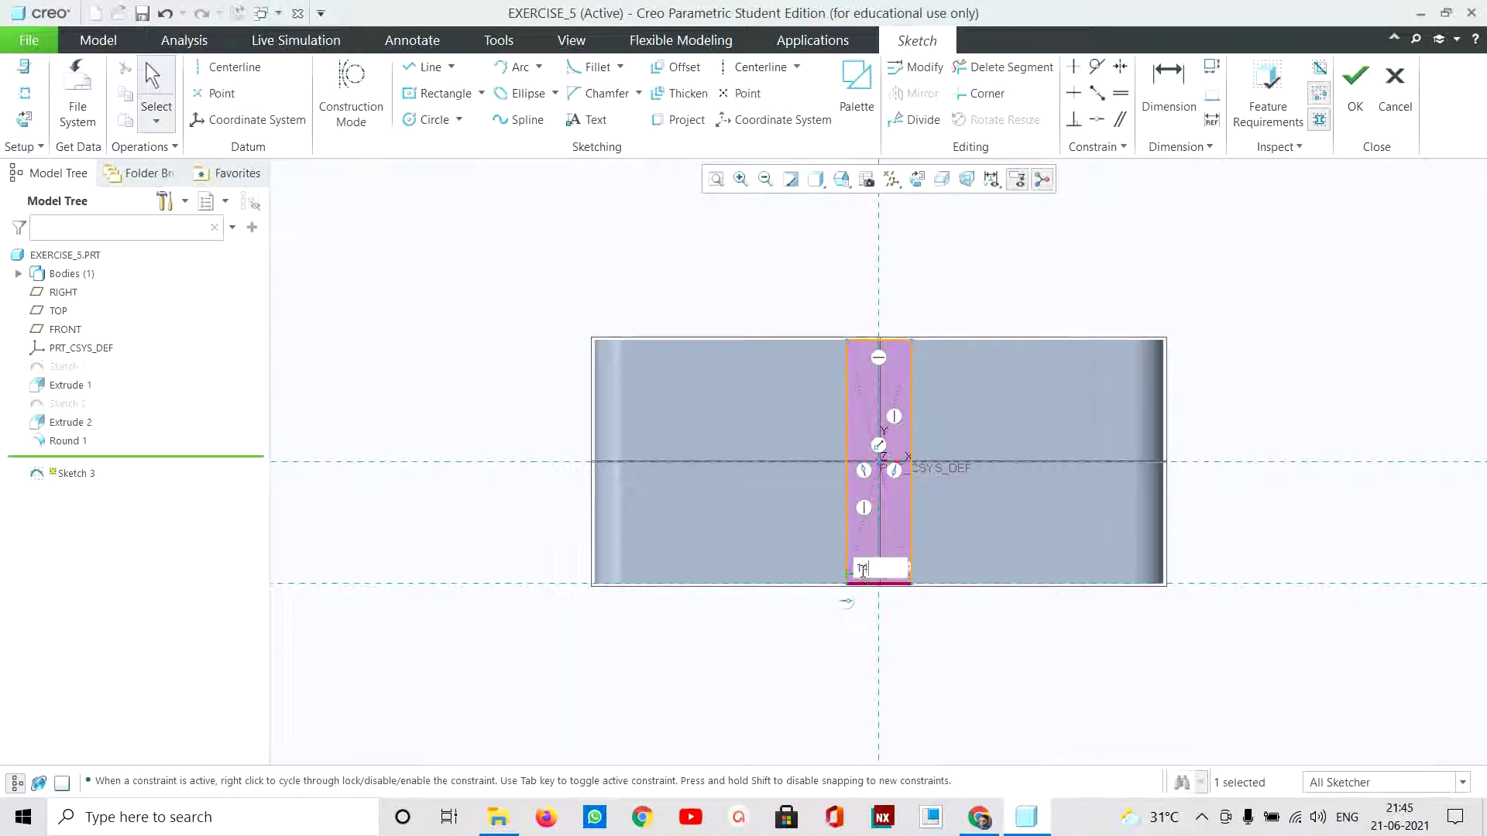
key("Return")
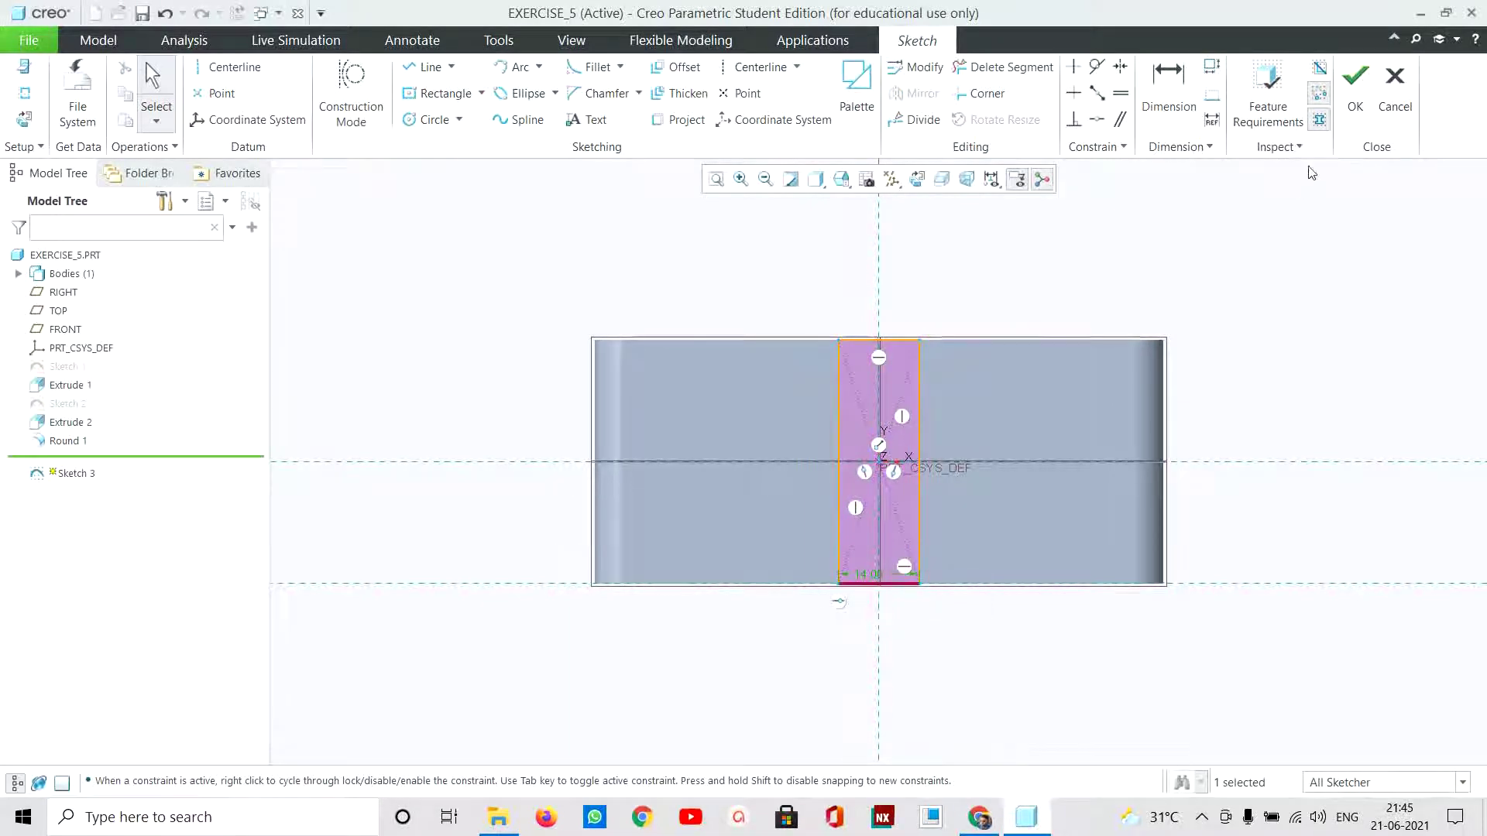
Step: Finish Sketch 3 and preview its extrusion, checking the reference drawing
left_click(1355, 106)
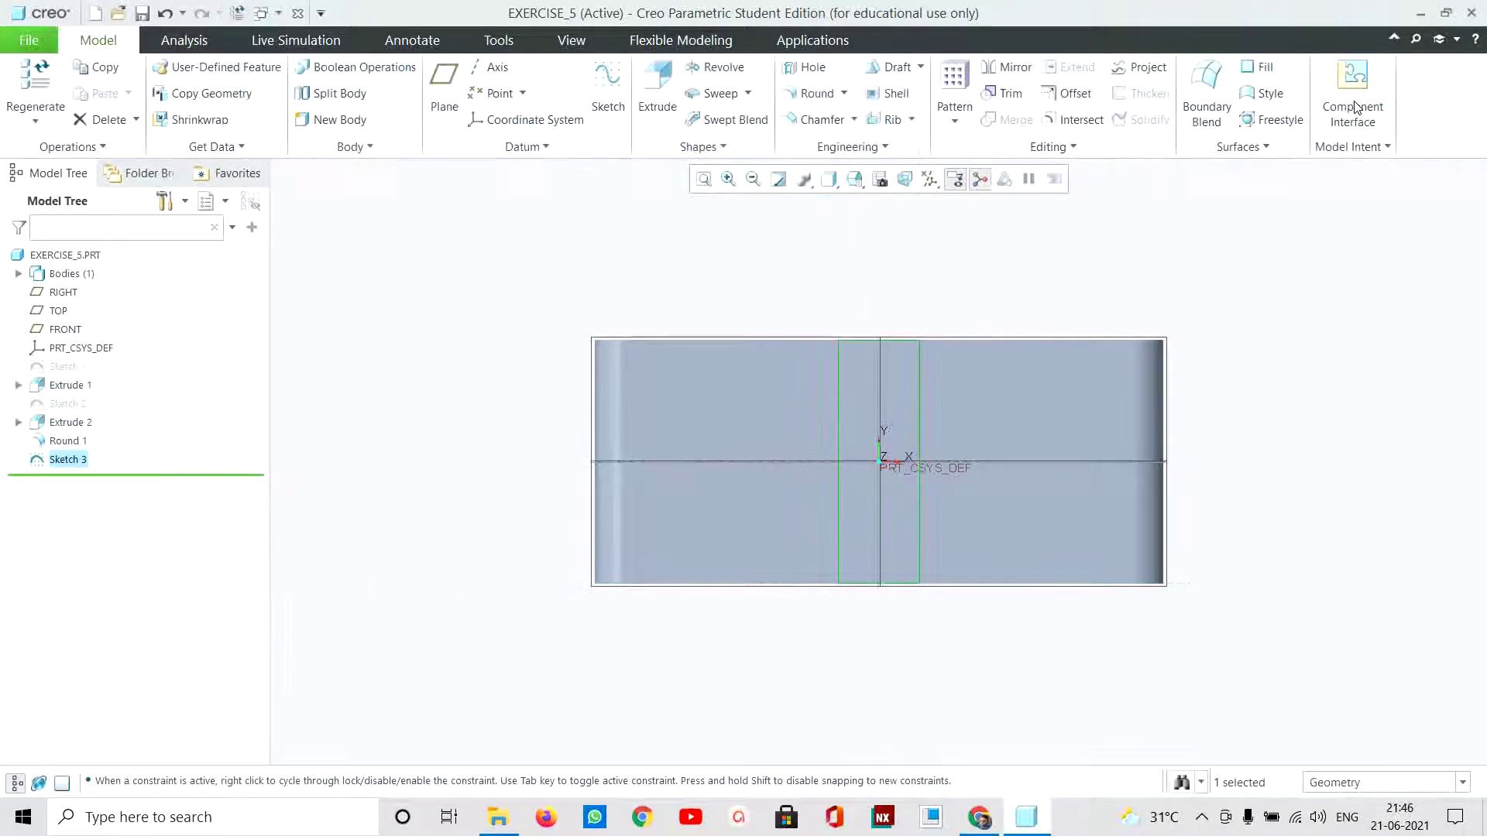
left_click(655, 99)
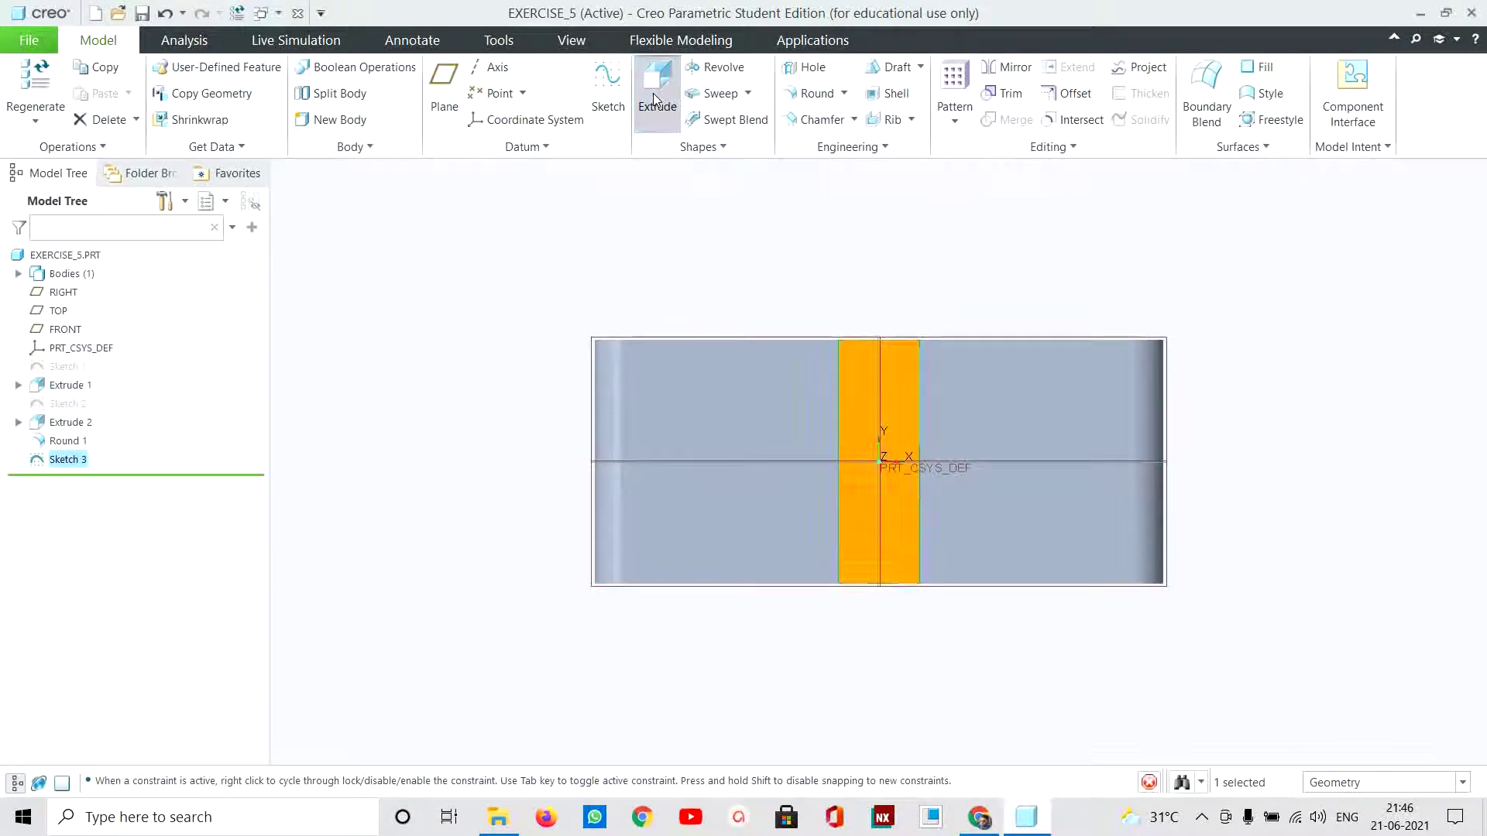
mouse_move(1223, 526)
middle_mouse_down()
mouse_move(1226, 449)
mouse_move(1206, 439)
middle_mouse_up()
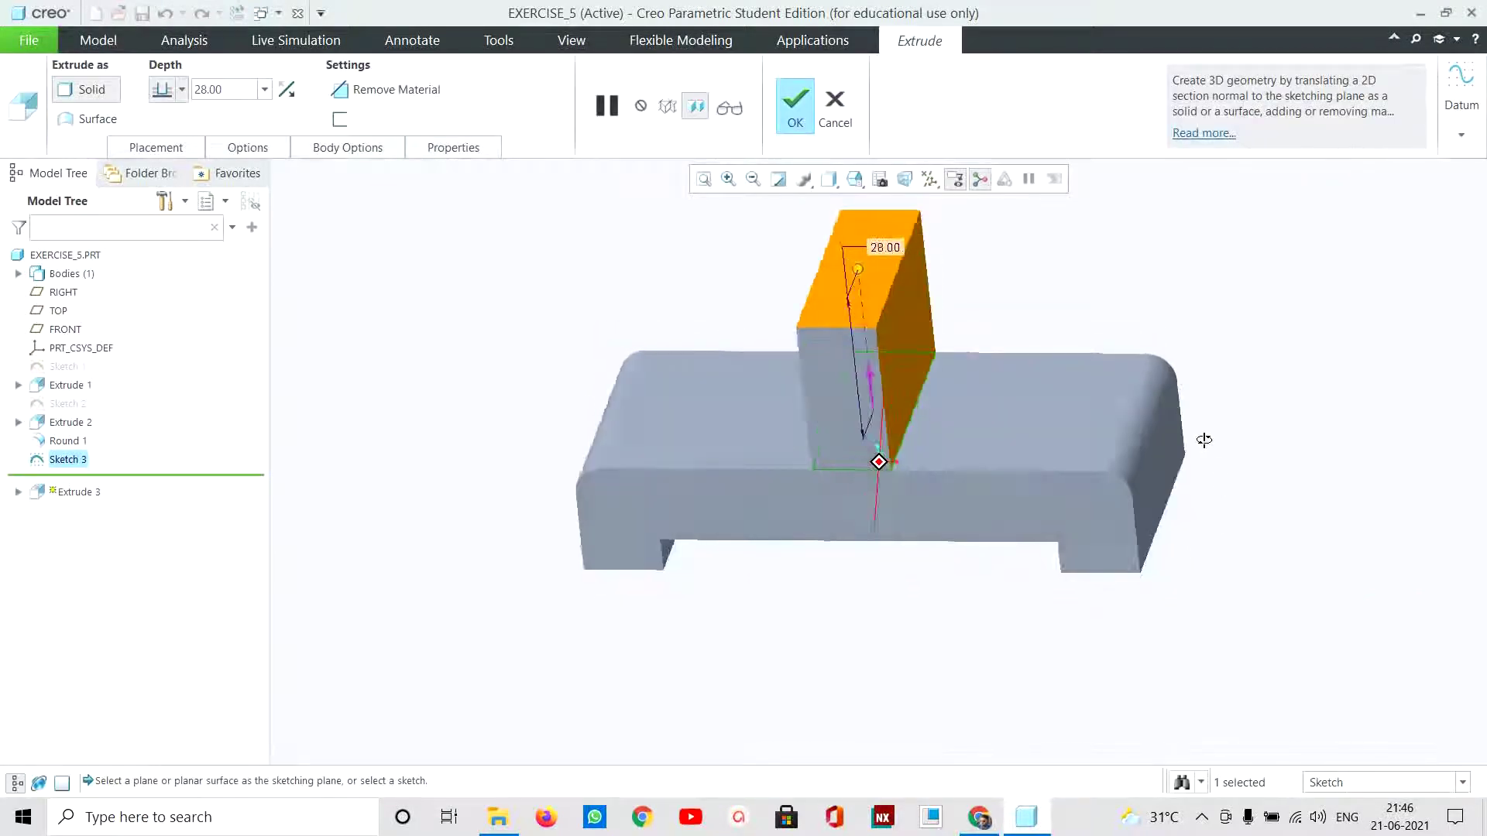
left_click(979, 817)
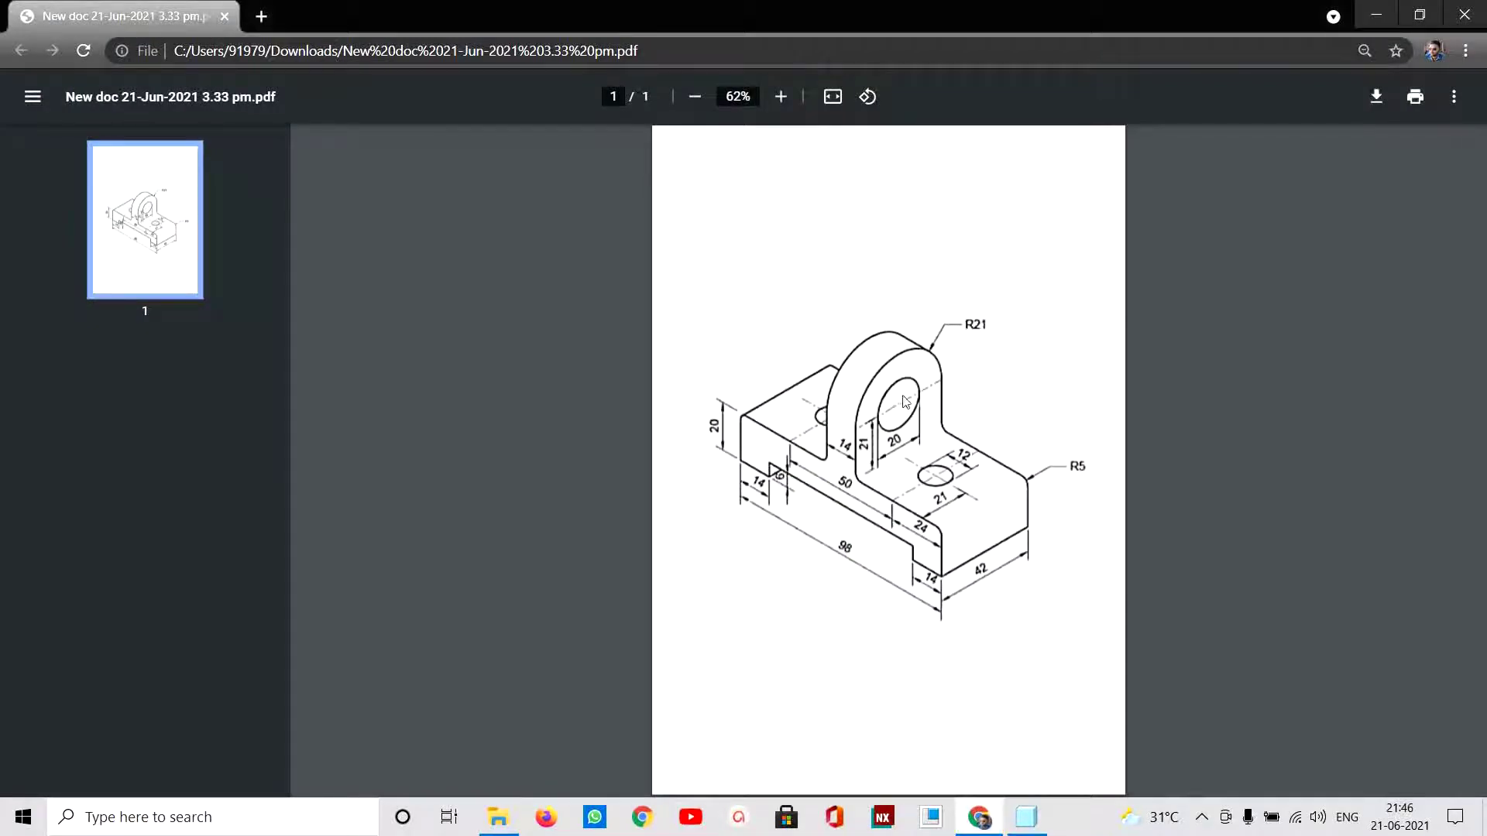
left_click(1026, 817)
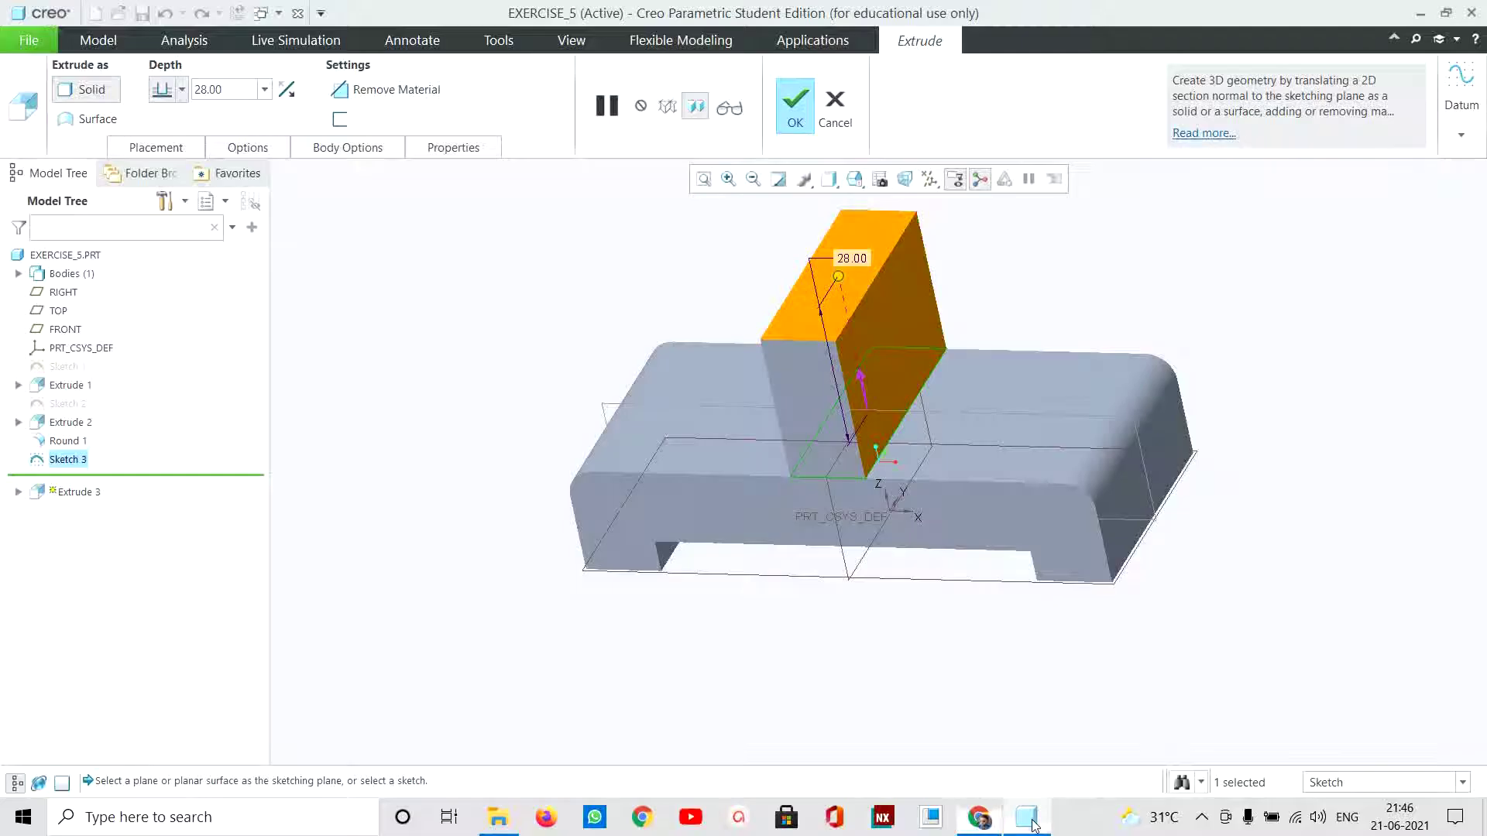
Step: Extrude the 14-wide rectangle 42 deep to form the upright block
left_click(246, 91)
type("42")
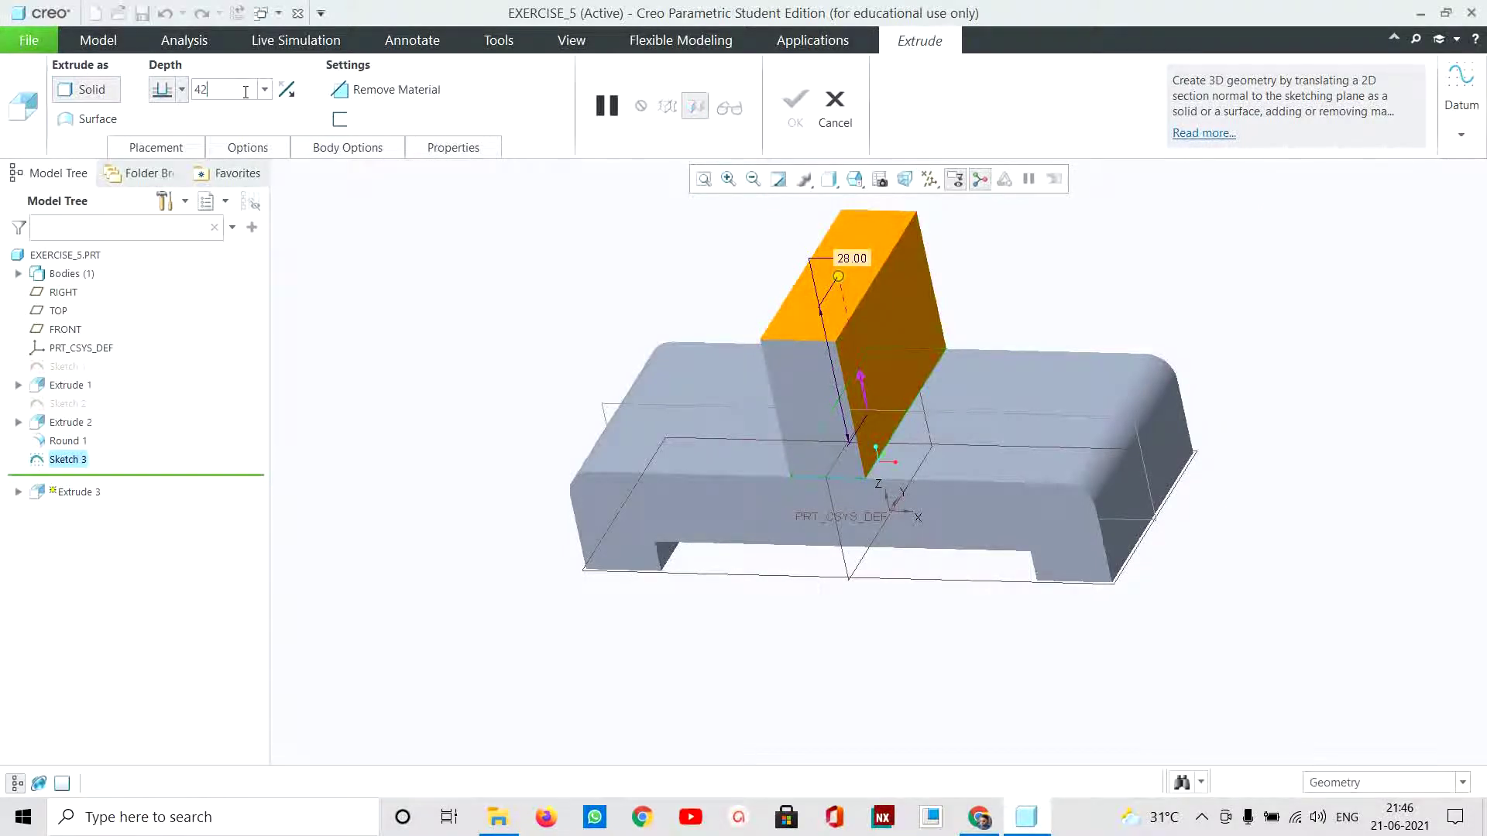
key("Return")
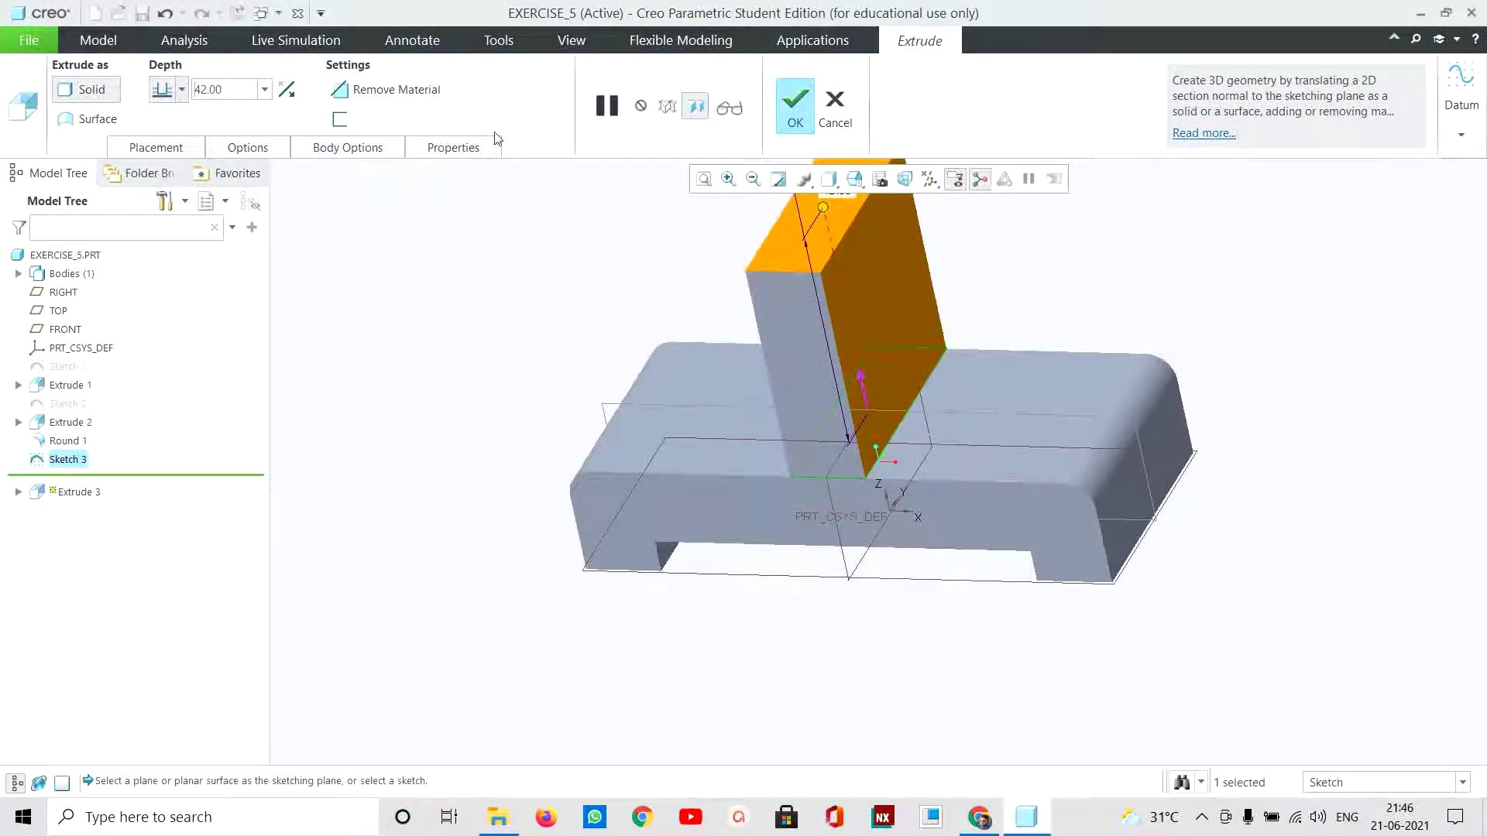
left_click(793, 108)
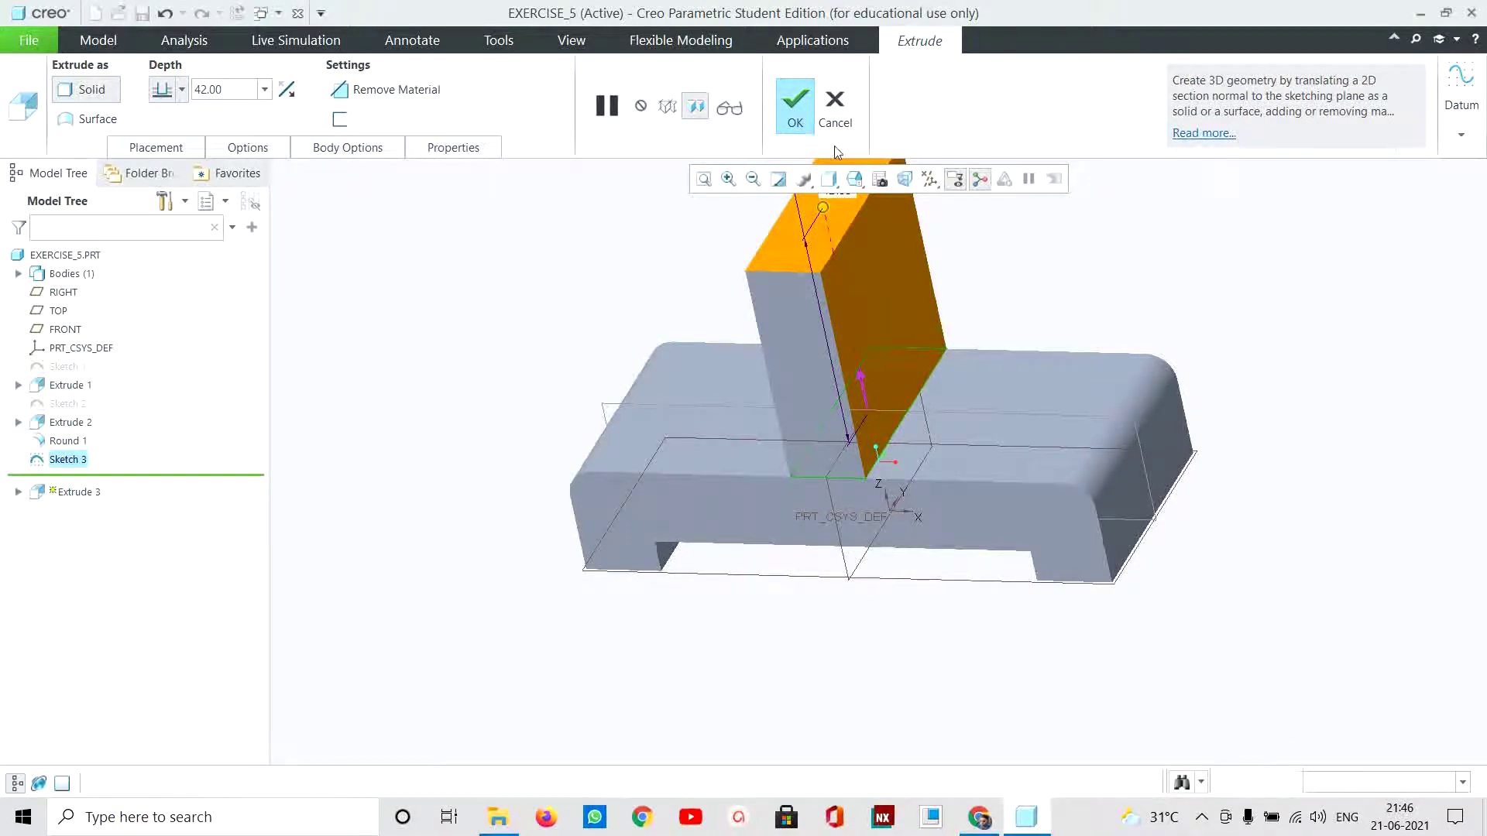
middle_click_drag(1255, 373, 1248, 392)
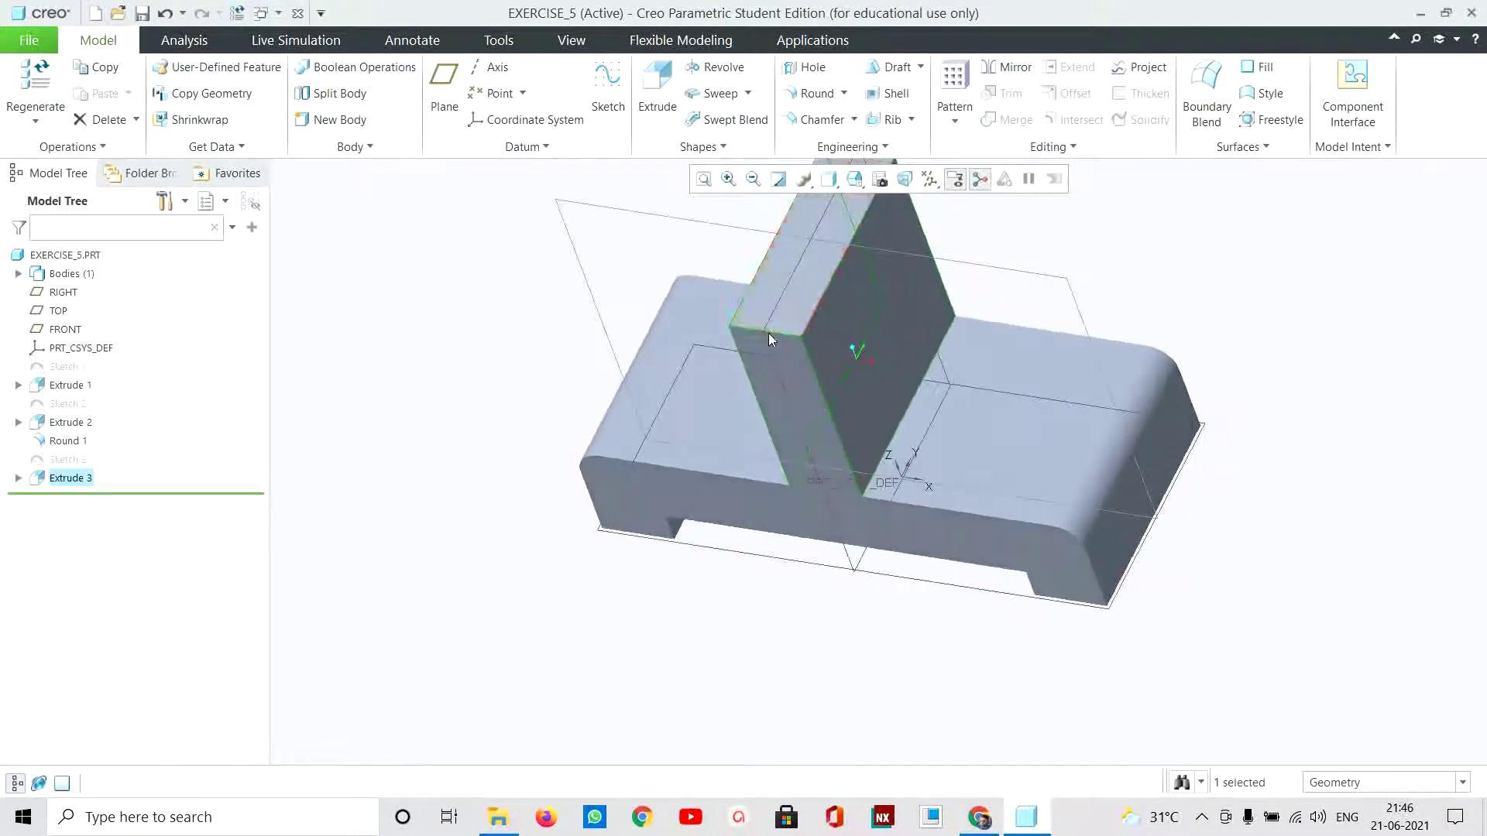
left_click(980, 815)
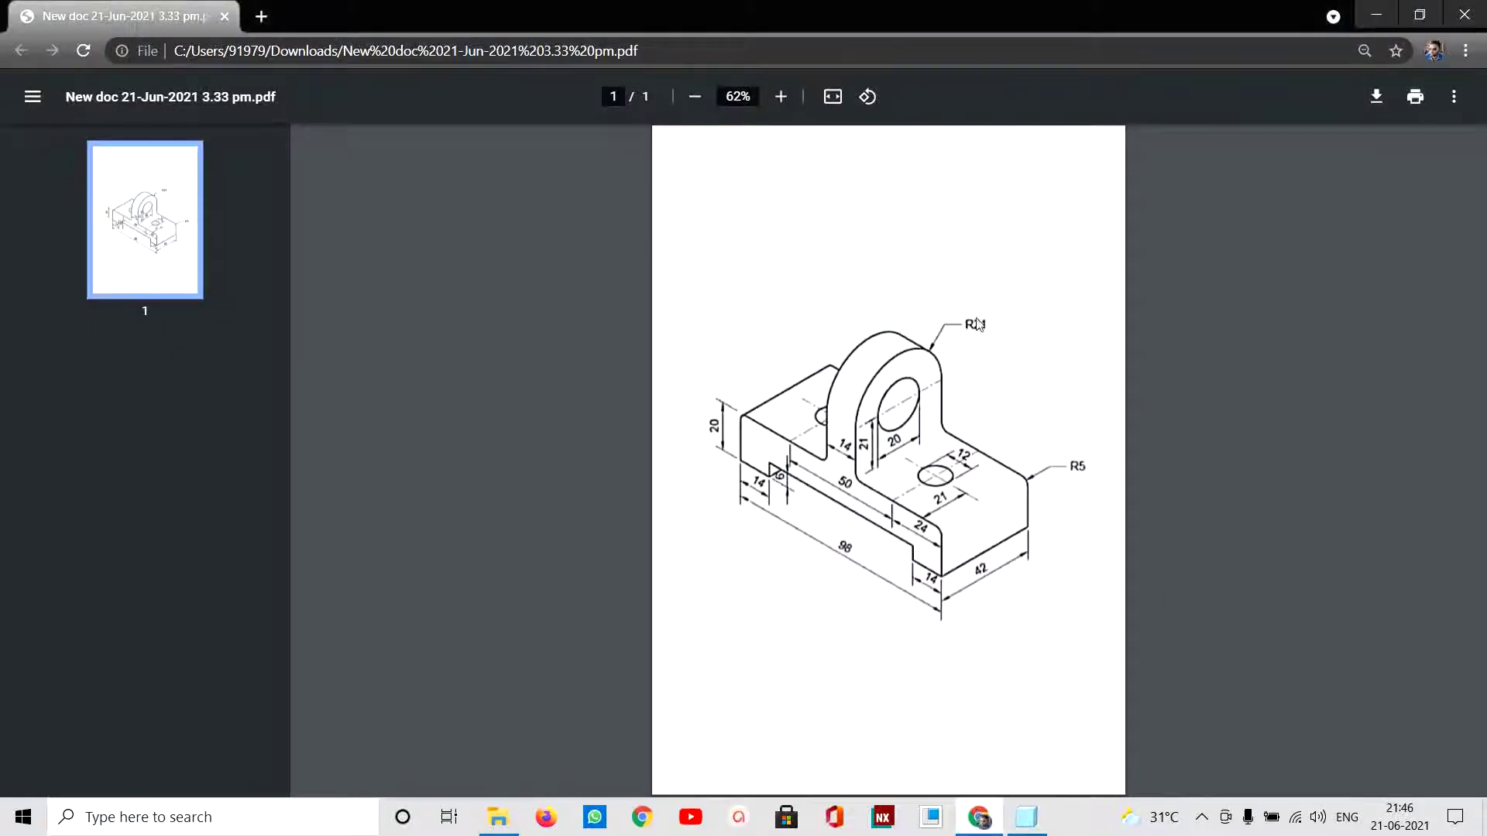
left_click(1019, 818)
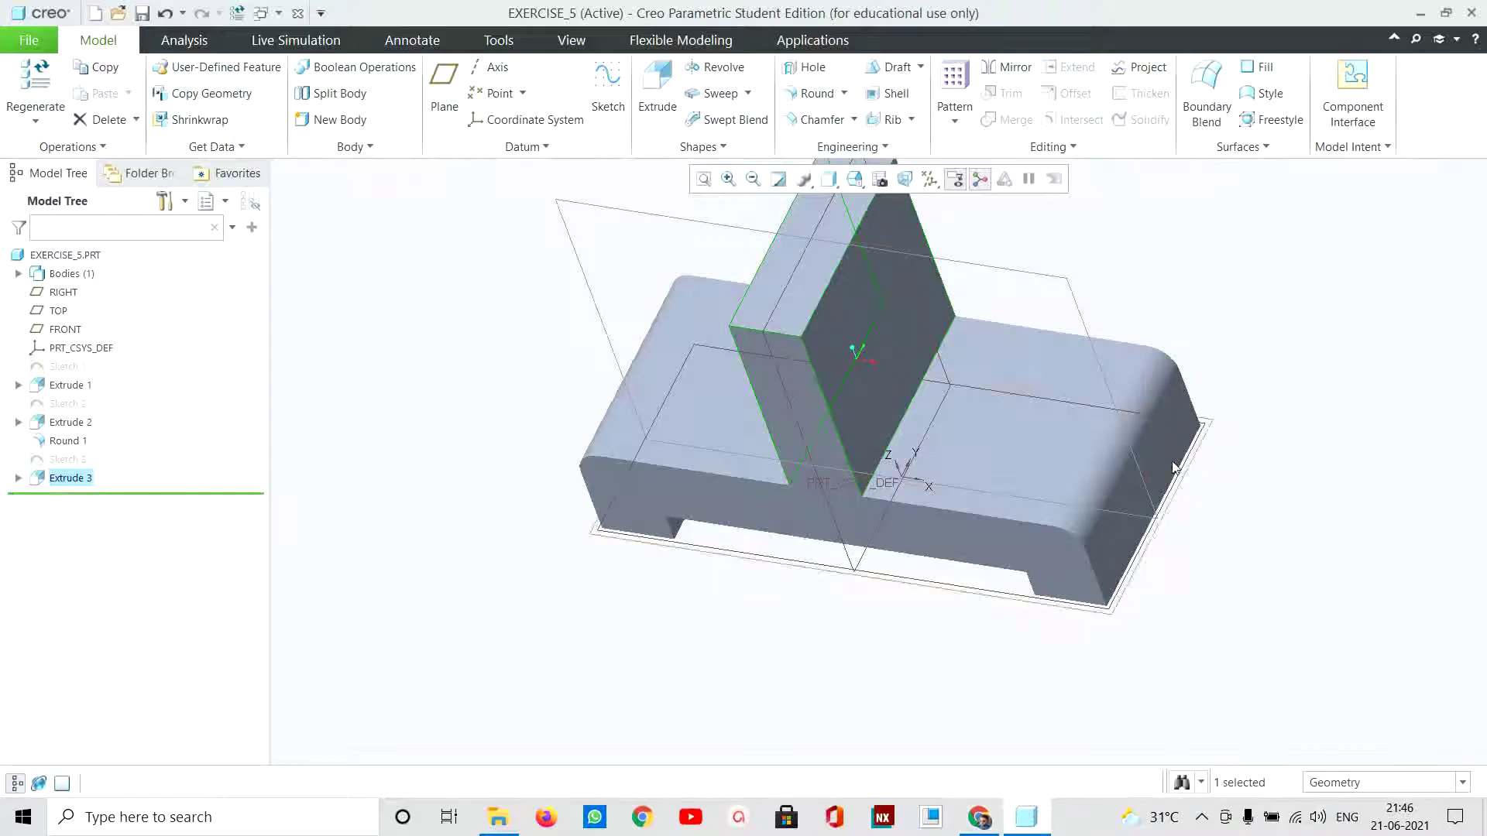
left_click(701, 181)
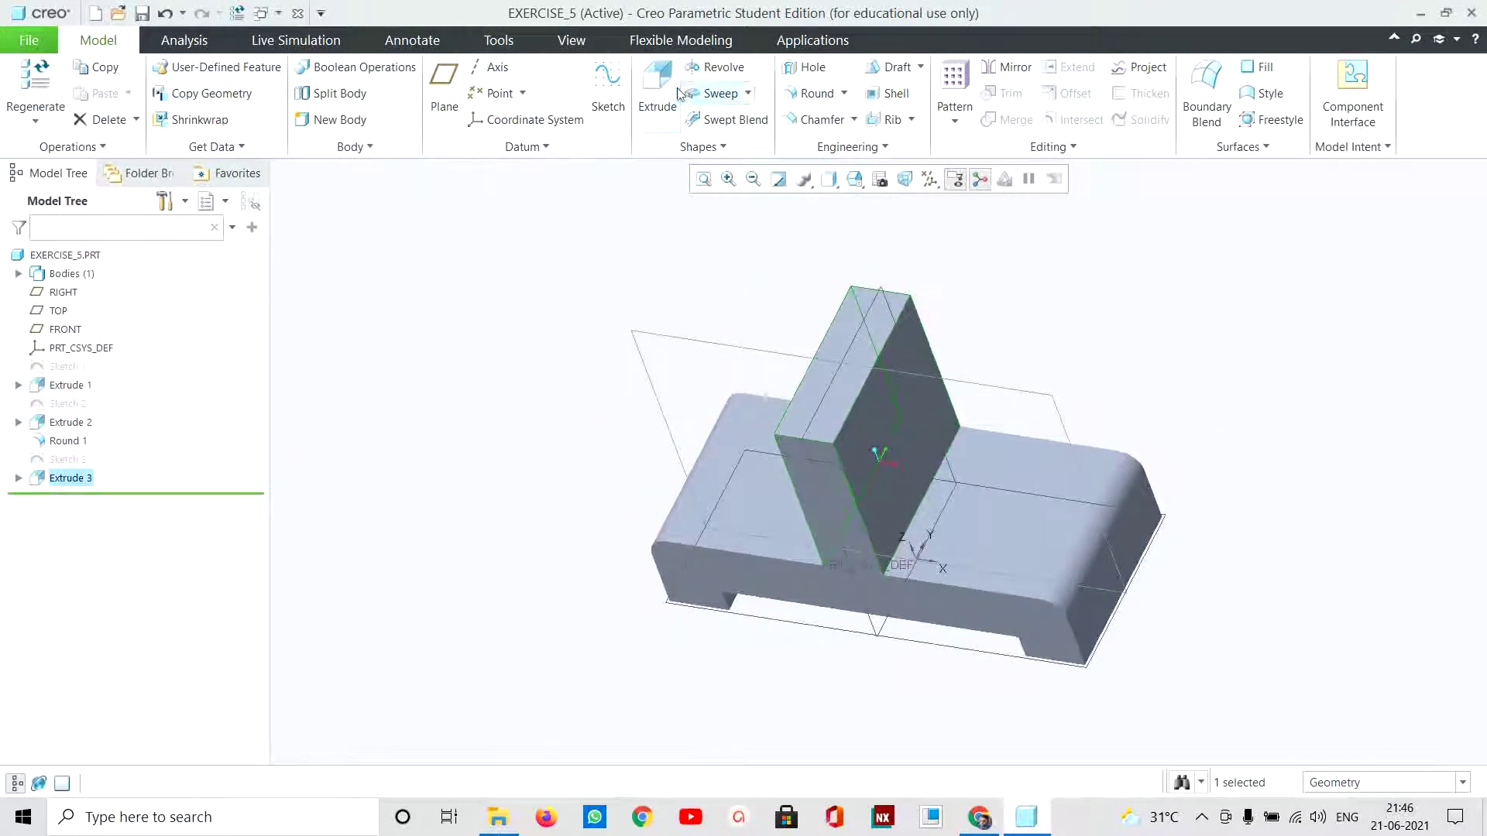
Step: Round both top edges of the upright with a 21 mm radius
left_click(805, 93)
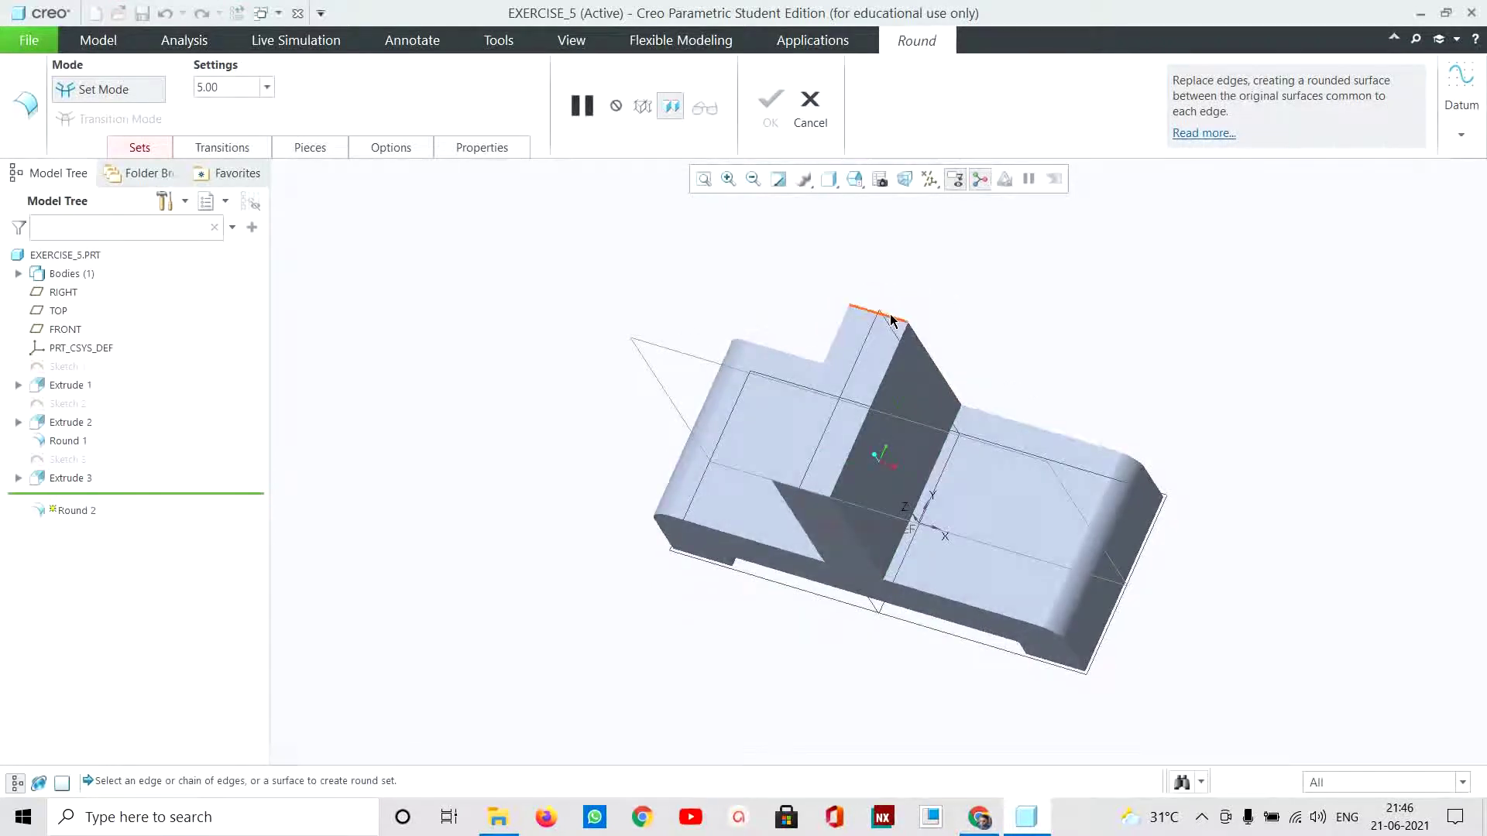
left_click(890, 319)
double_click(922, 314)
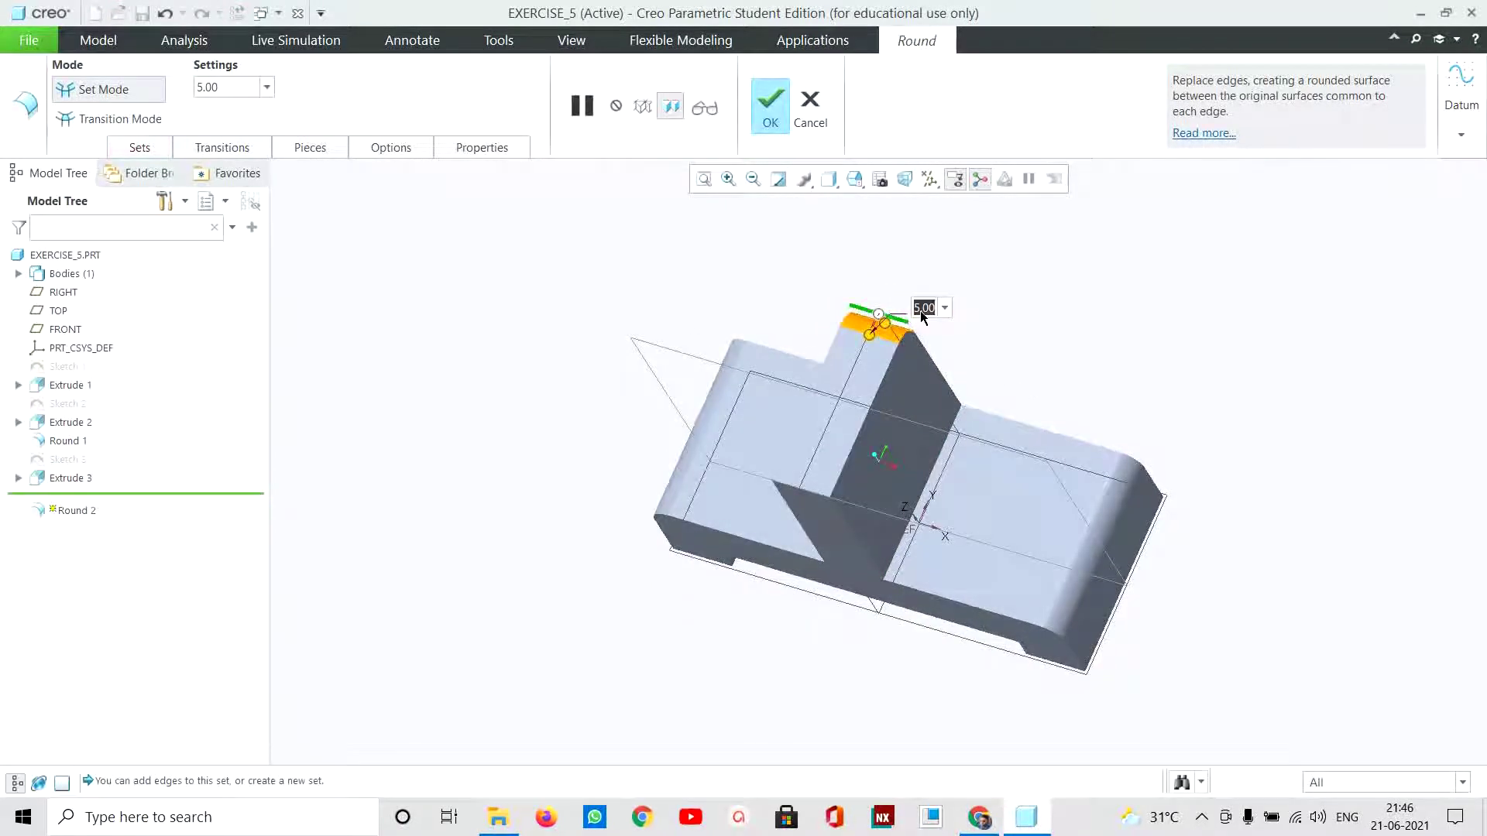
type("20")
key("Return")
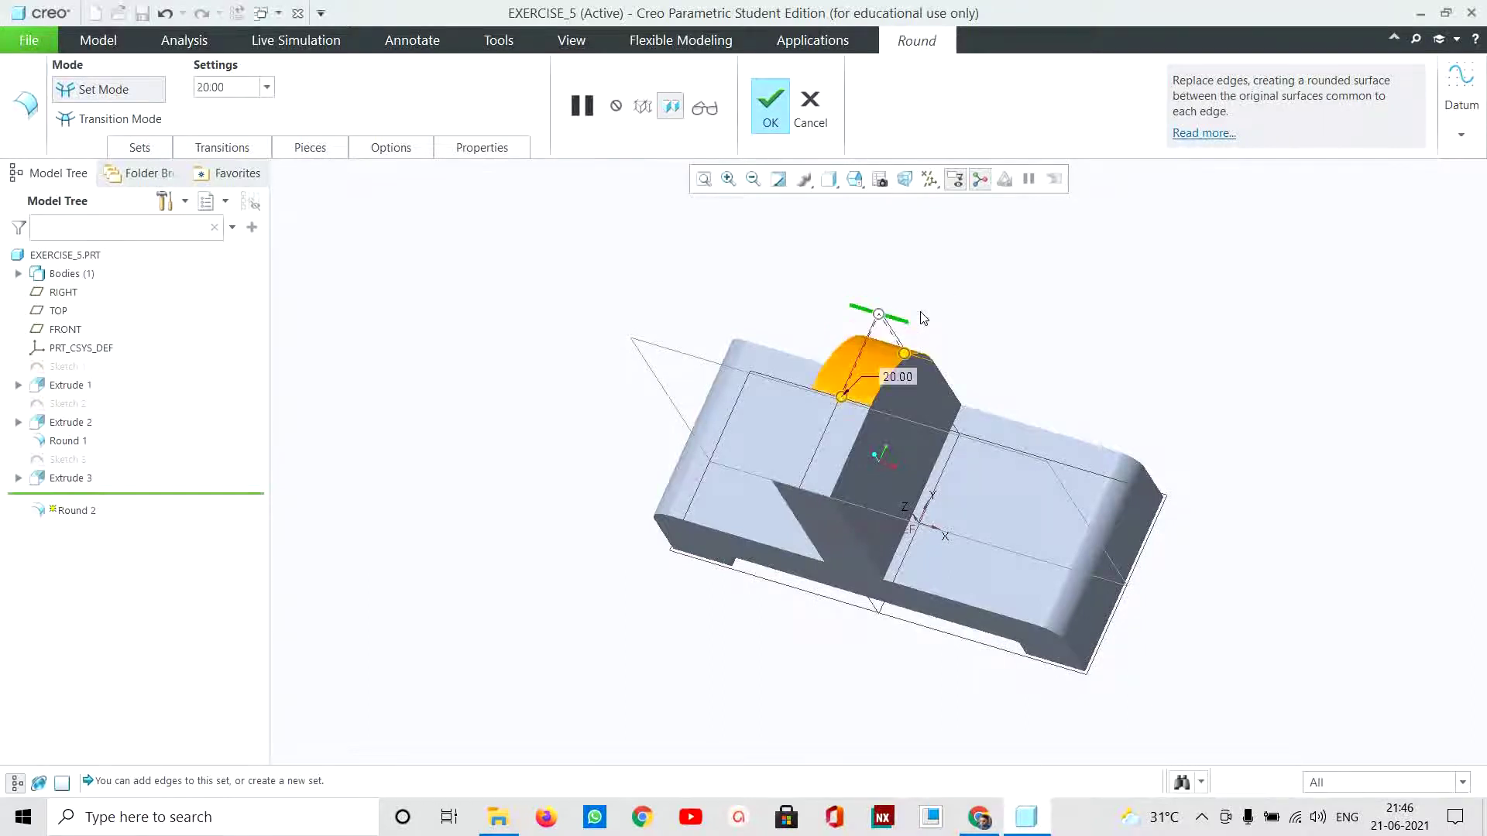
double_click(909, 377)
type("1")
key("Return")
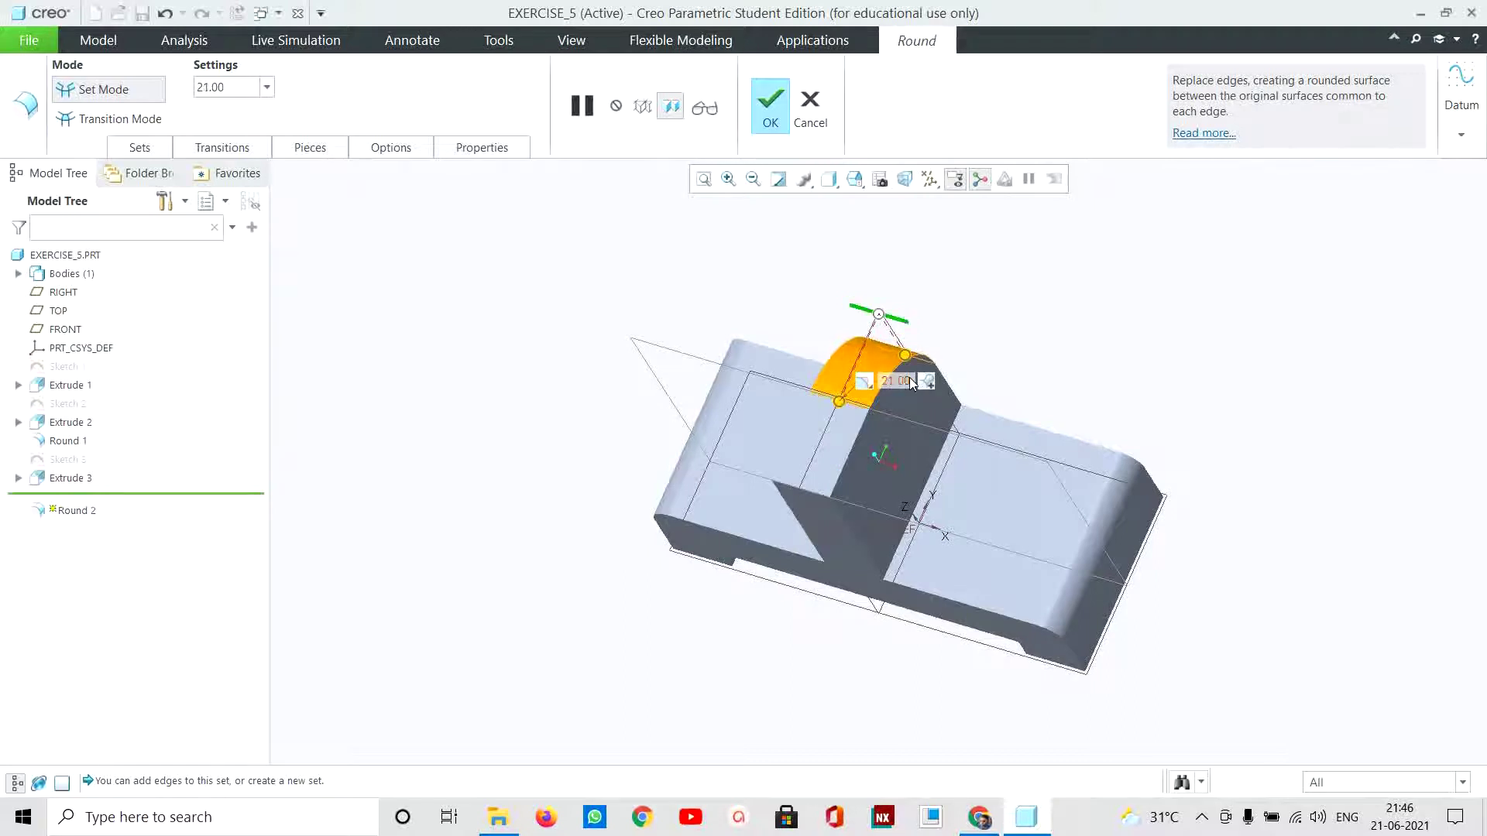
left_click(800, 487, "ctrl")
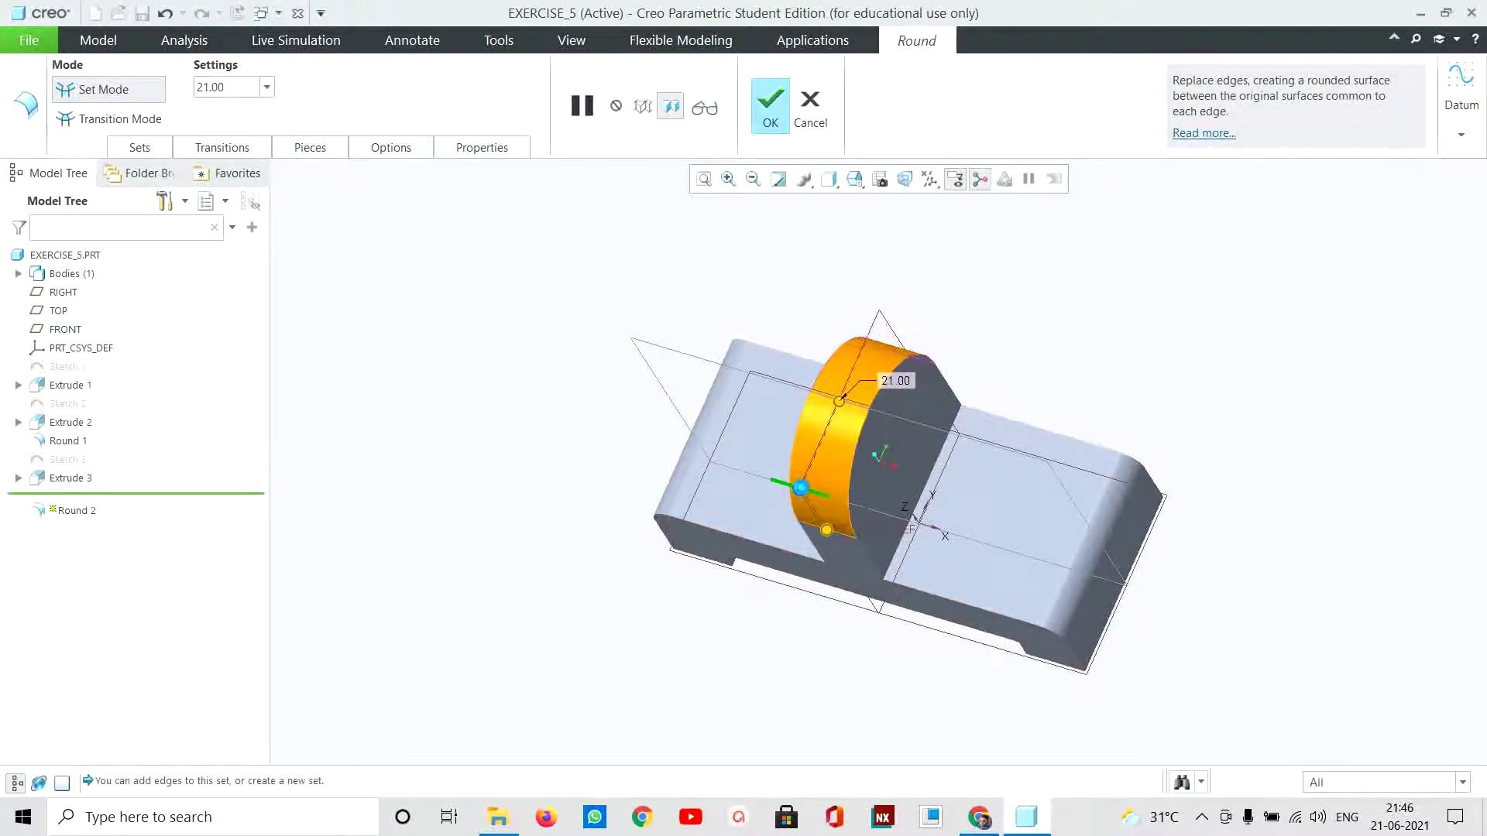
mouse_move(1254, 386)
middle_mouse_down()
mouse_move(1222, 332)
mouse_move(1237, 366)
middle_mouse_up()
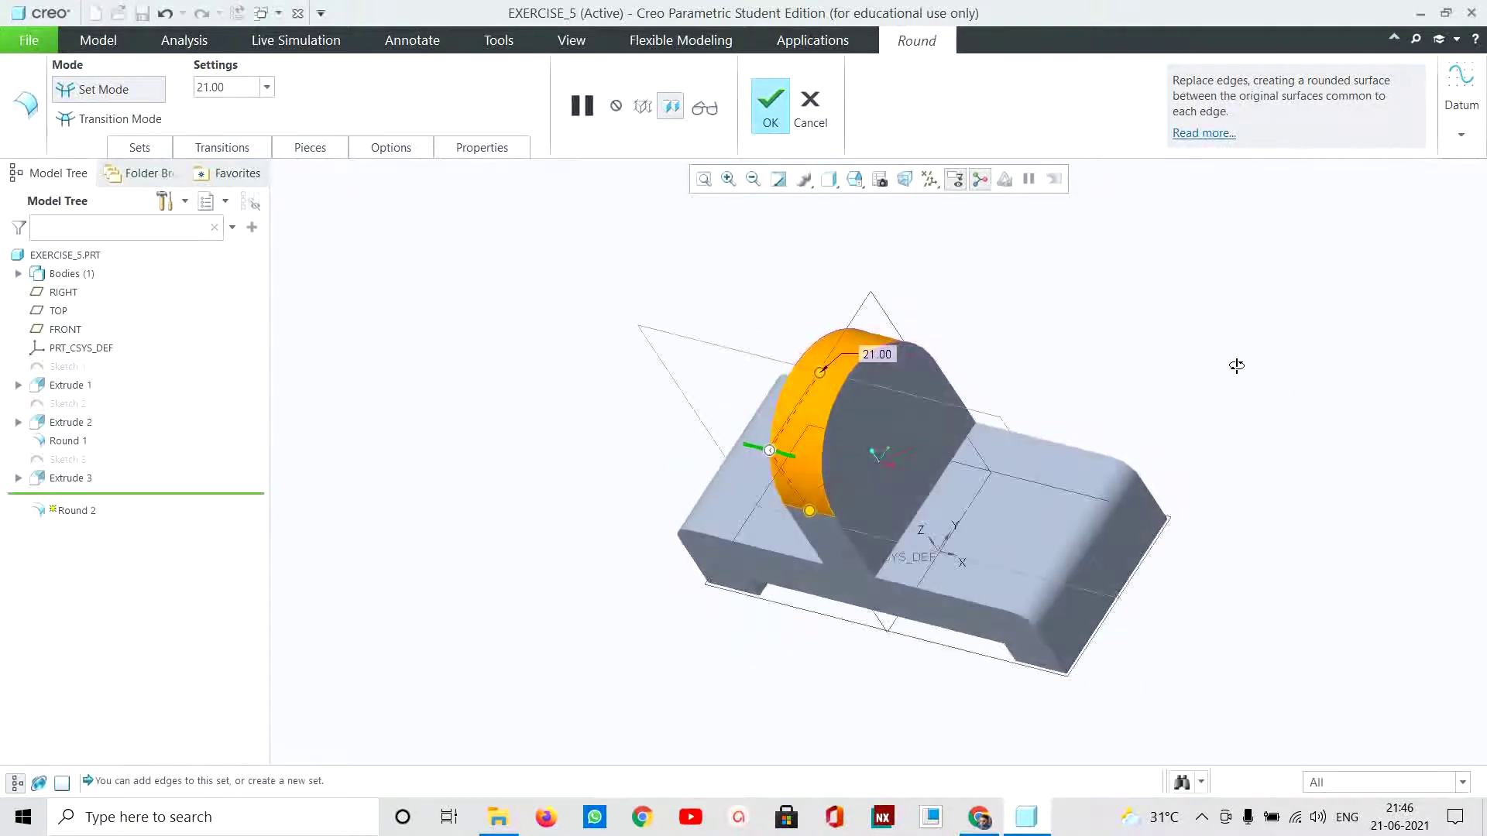
left_click(770, 106)
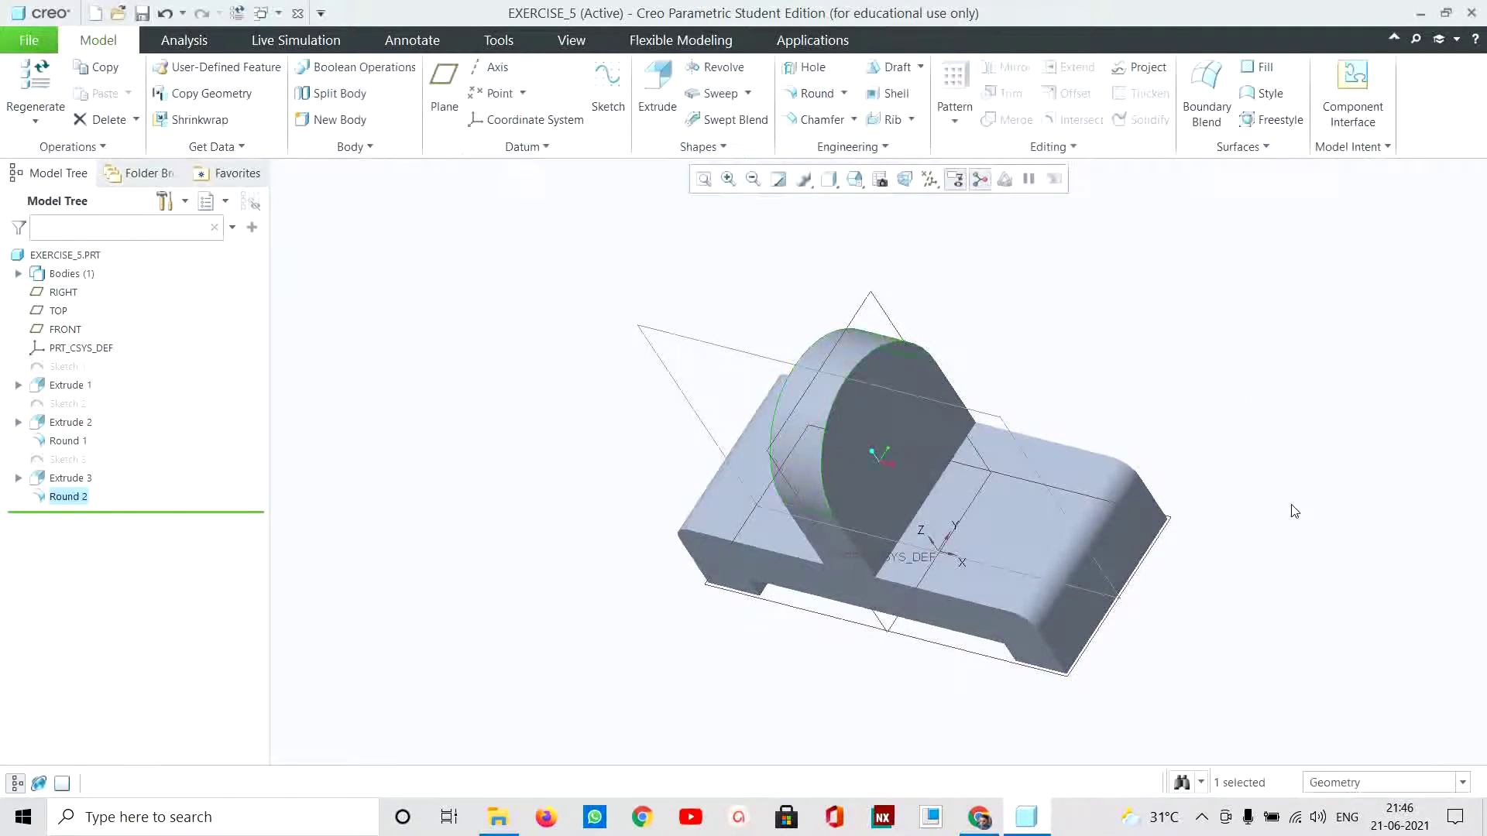
Step: Bring up the bracket reference drawing PDF in Chrome
left_click(993, 823)
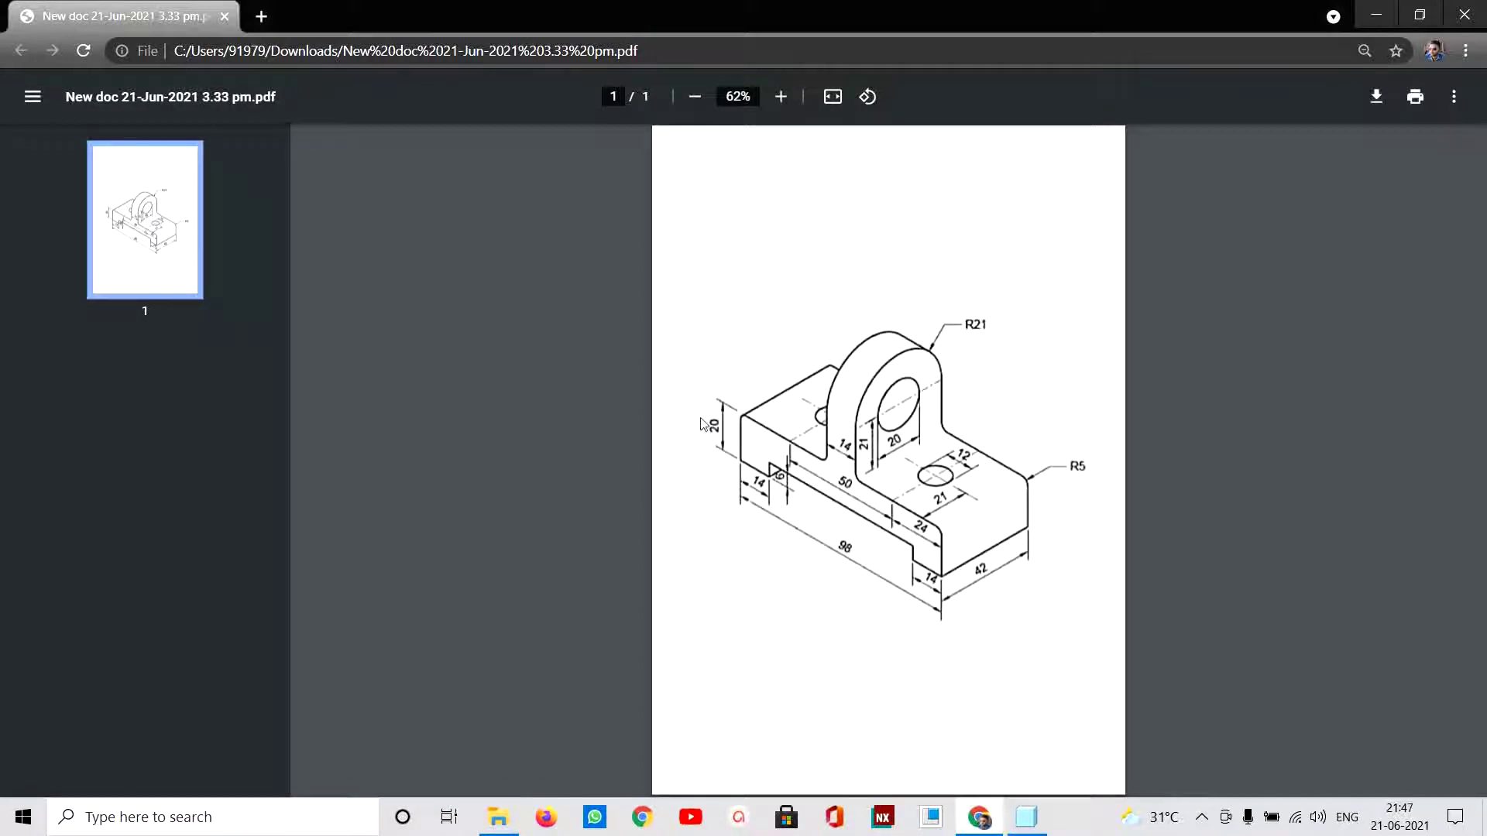
Step: Start a sketch on the upright face with a vertical centerline 41.00 from the datum
left_click(1041, 815)
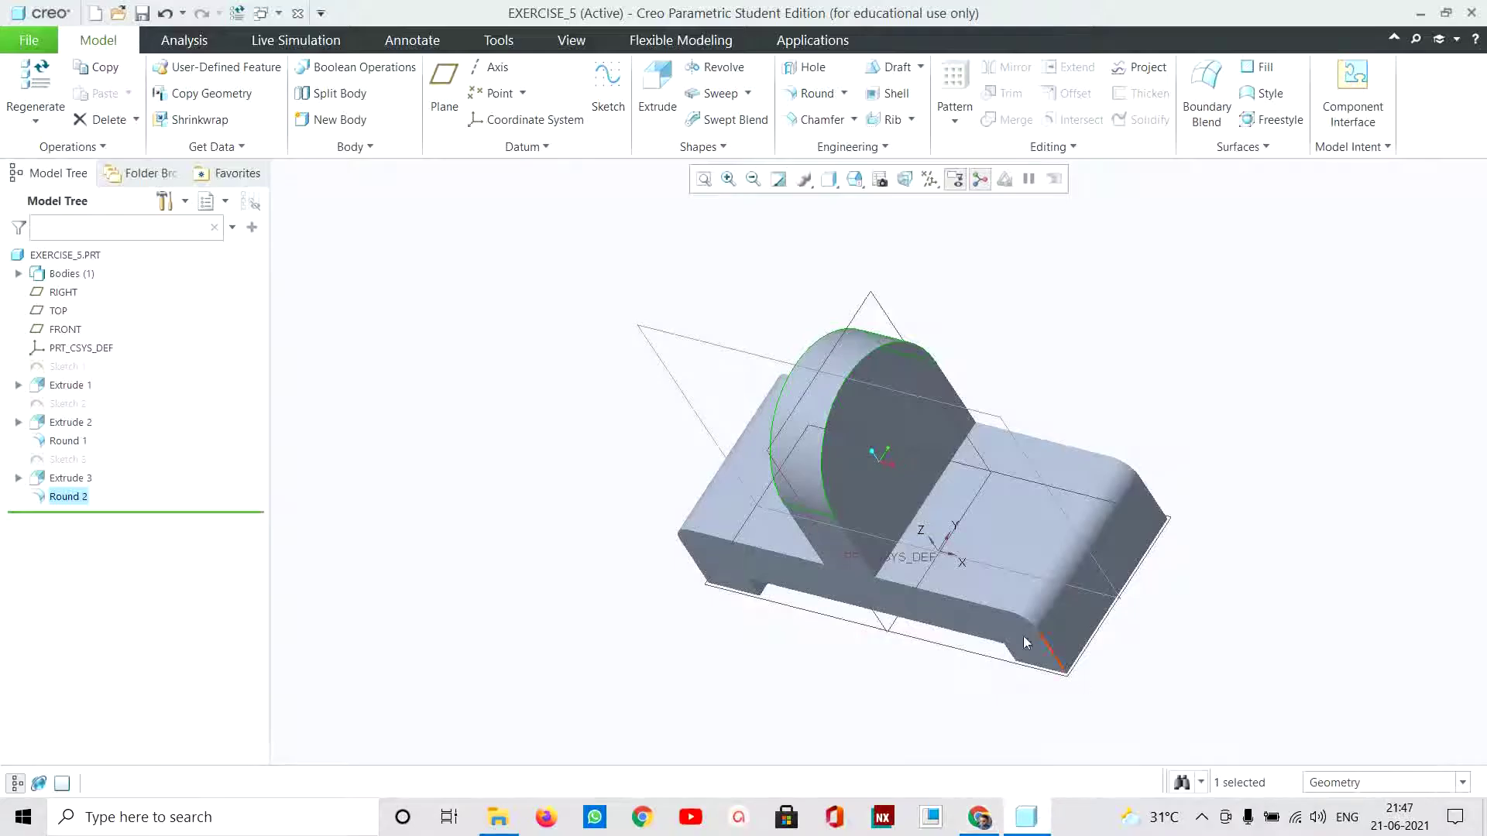
left_click(878, 430)
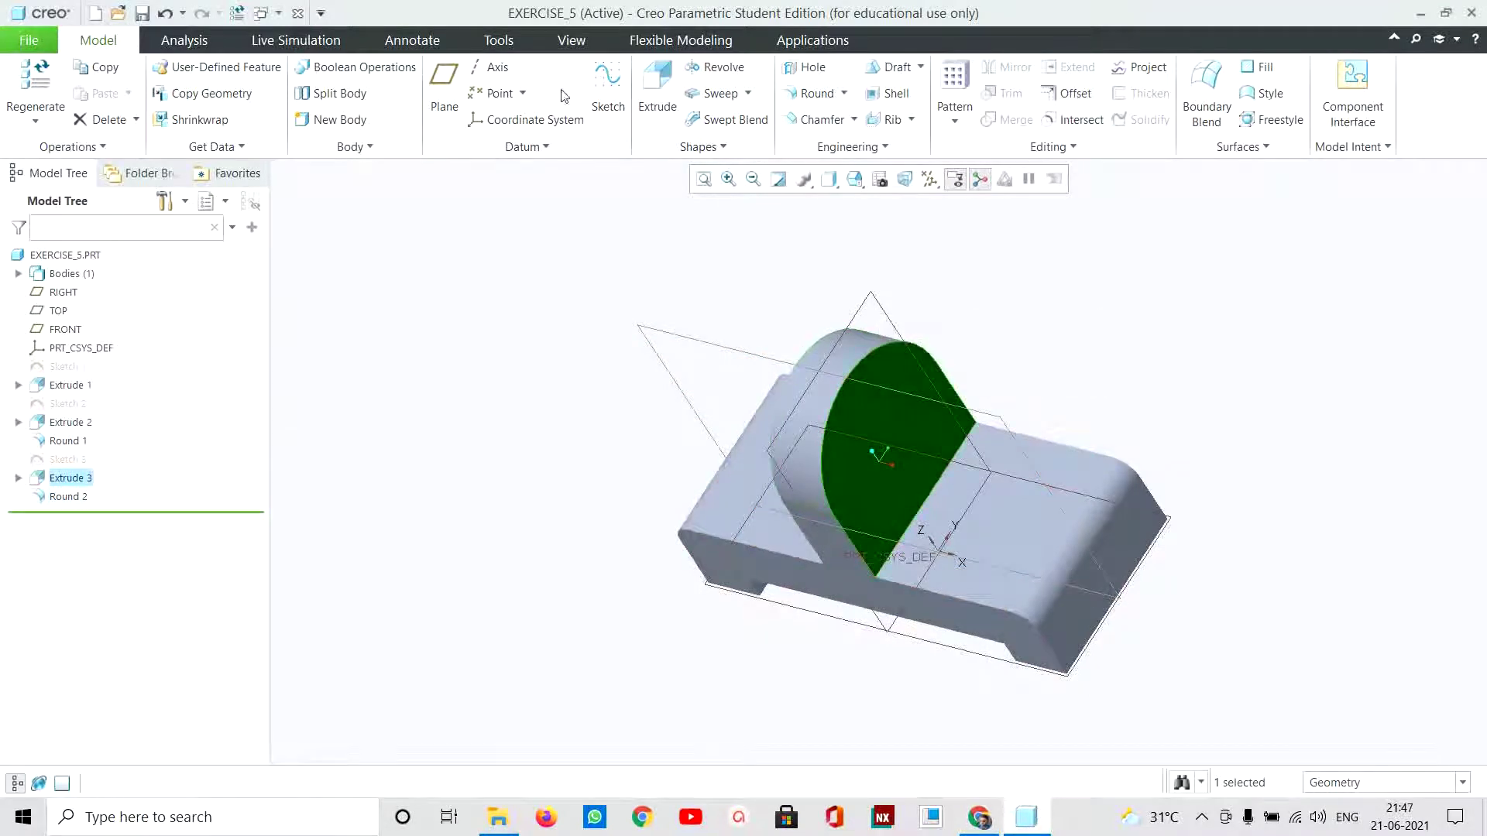
left_click(607, 95)
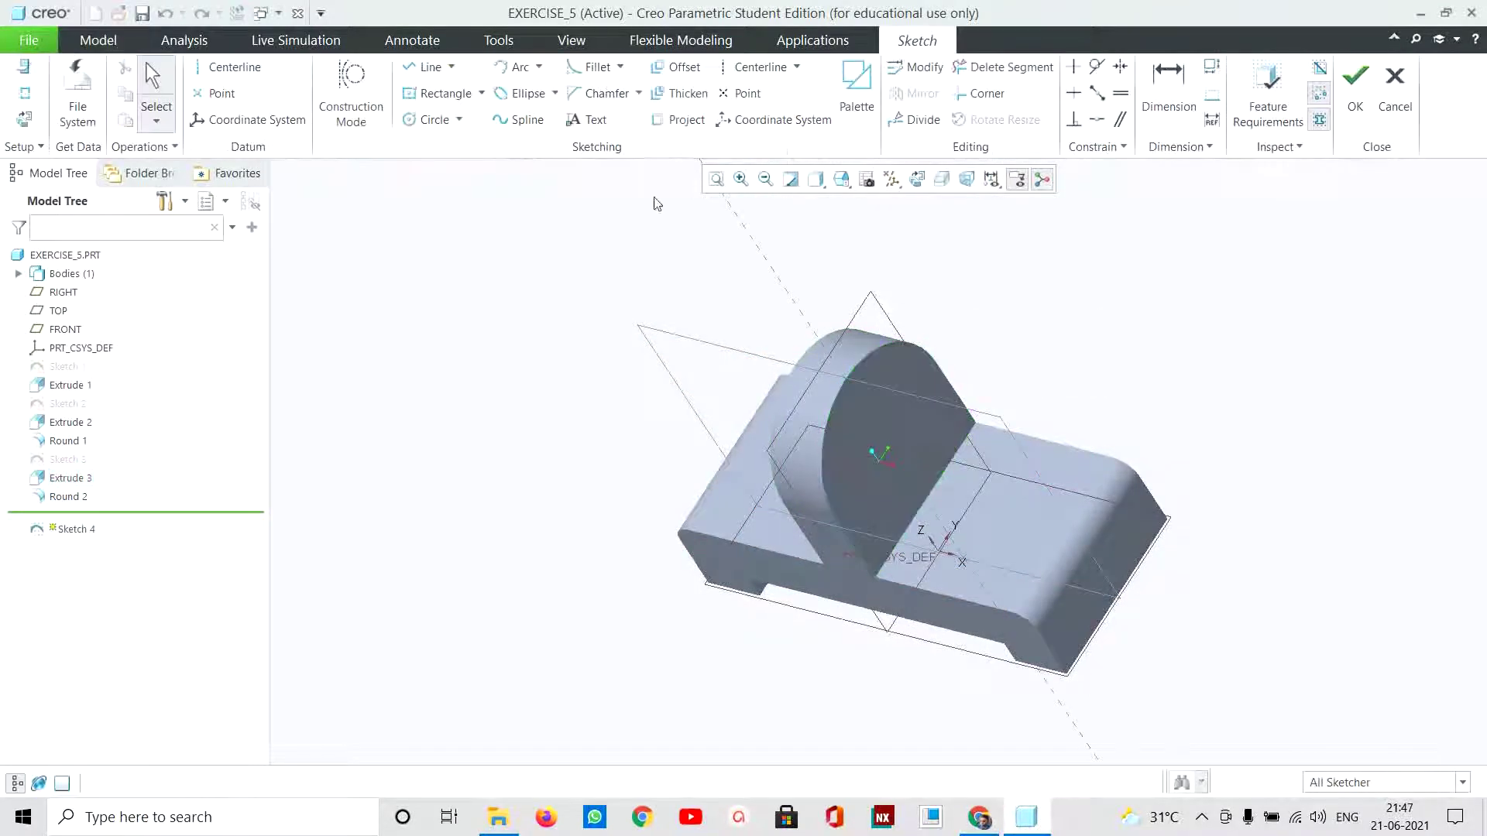
left_click(909, 183)
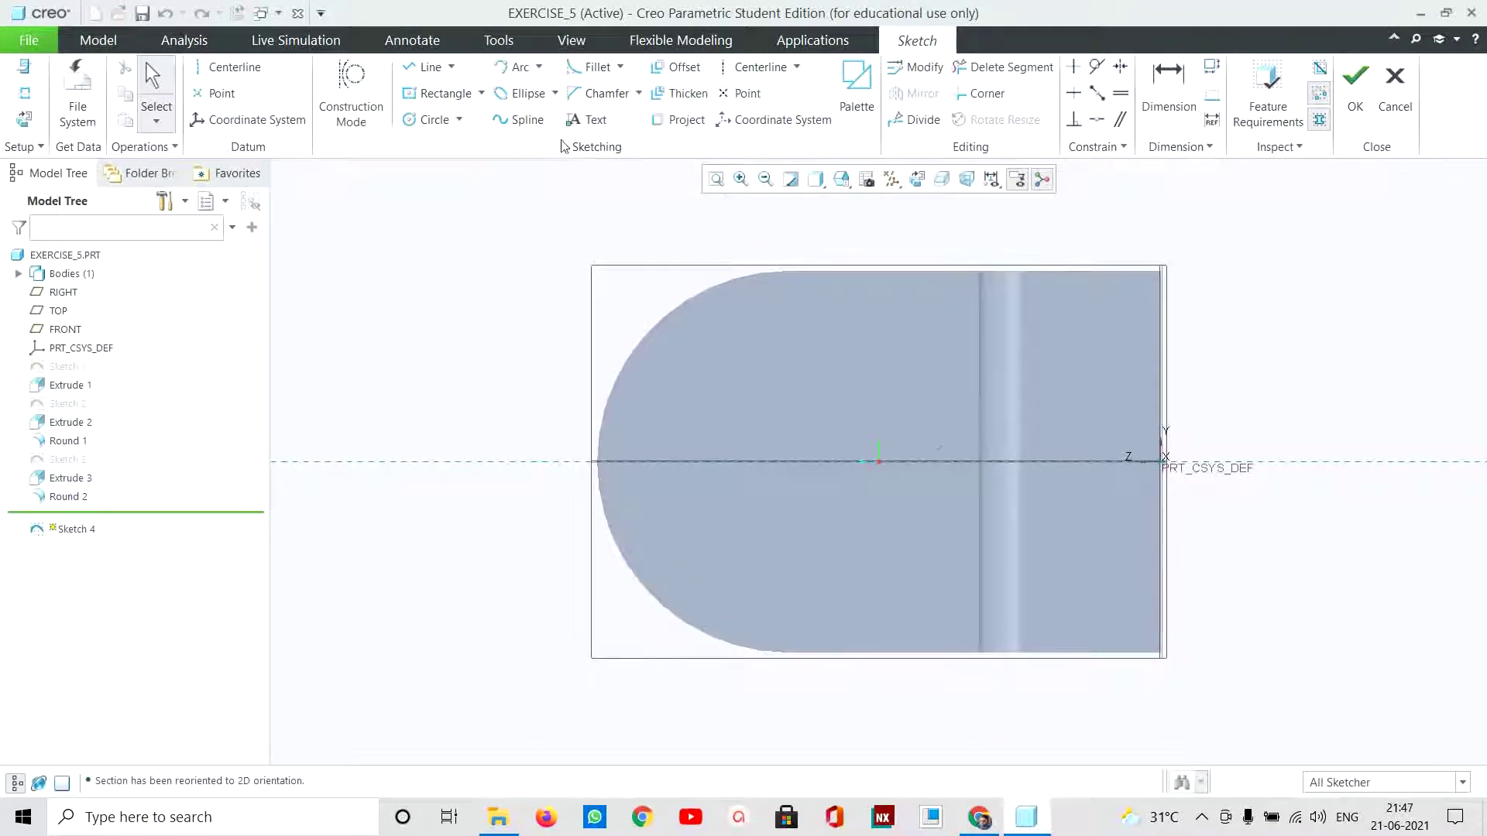
left_click(255, 69)
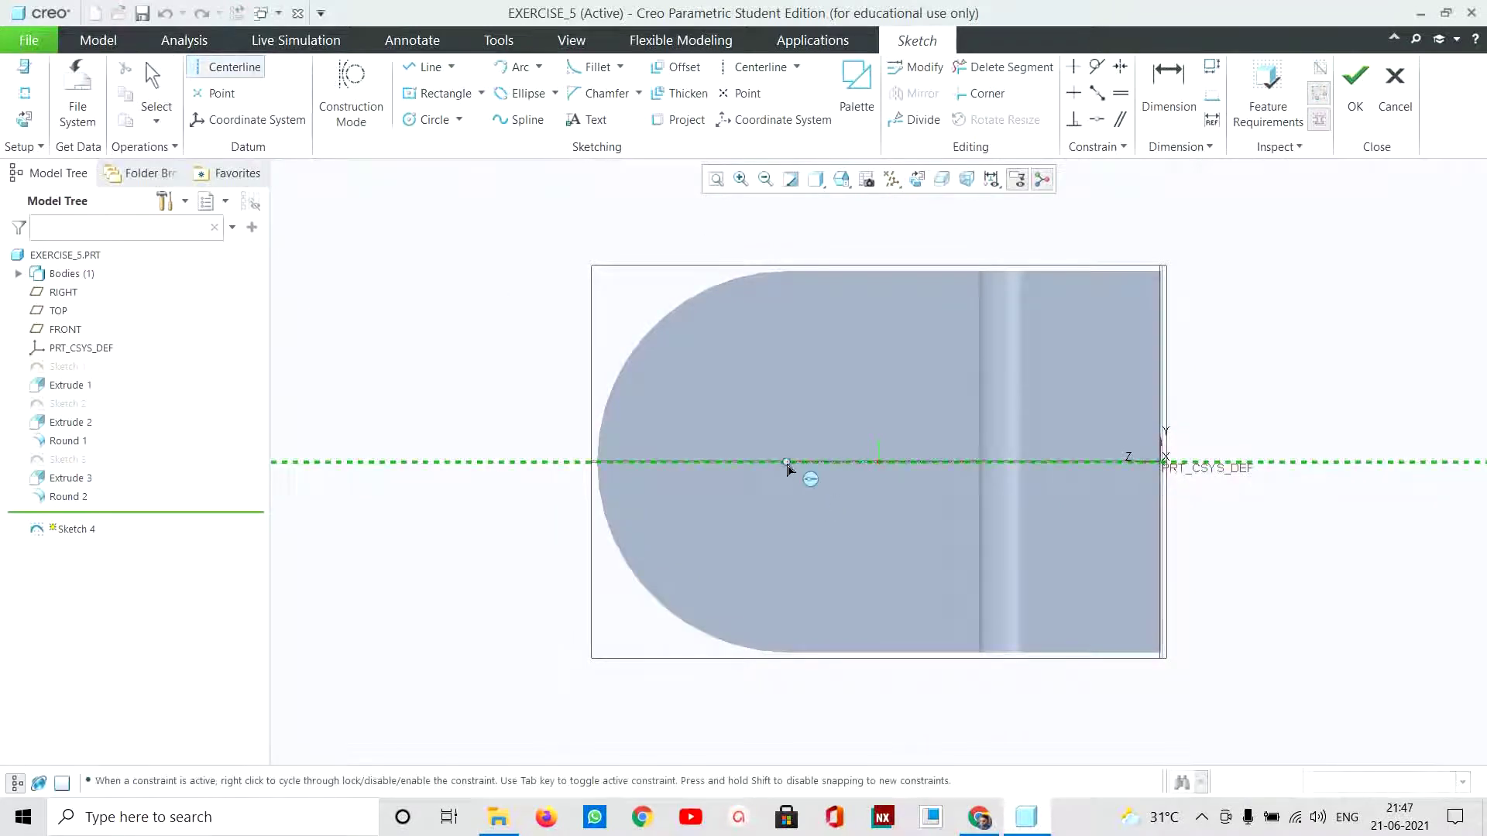
left_click(780, 550)
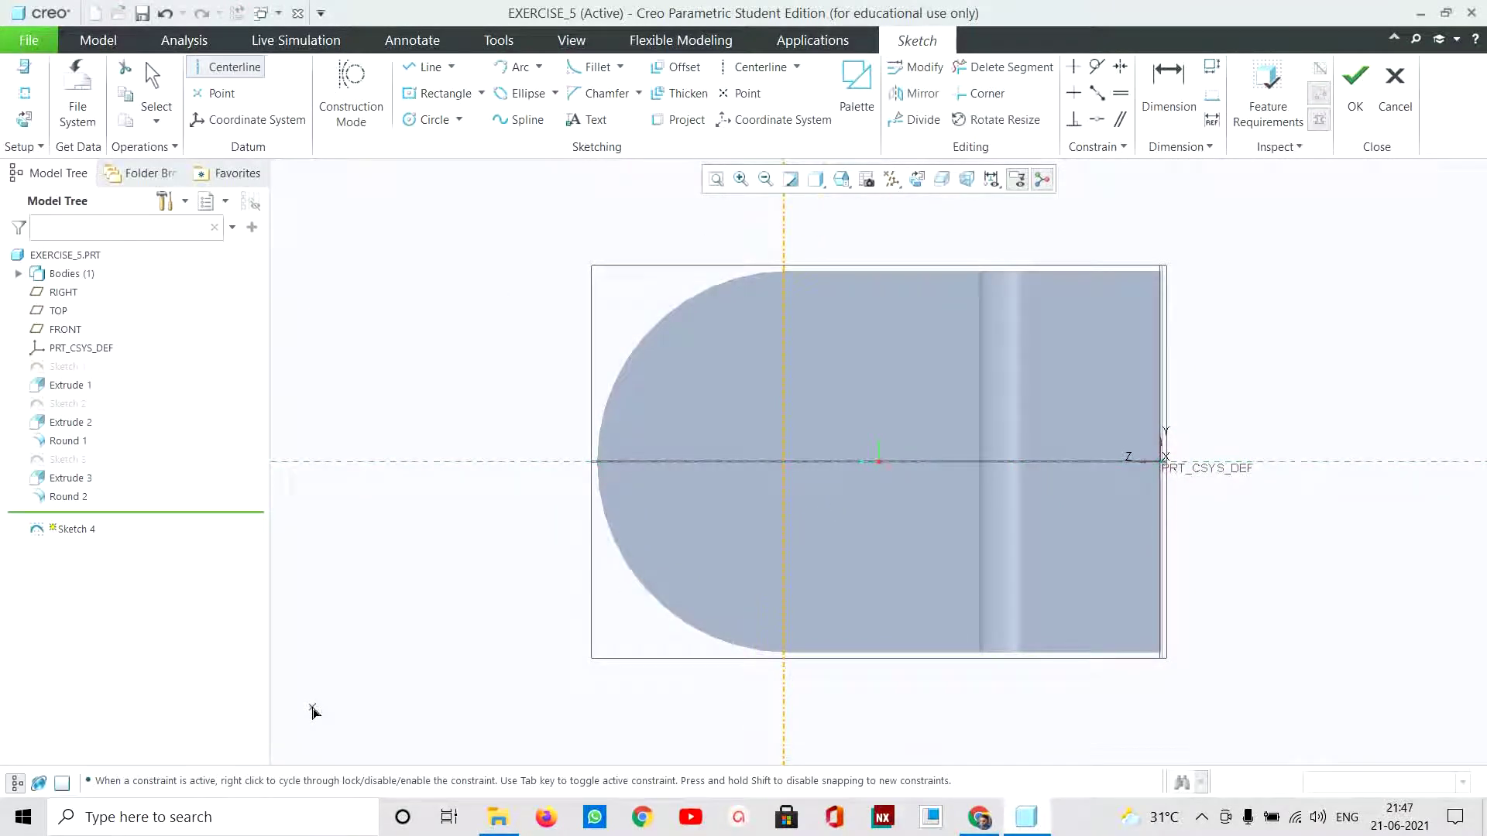
middle_click(313, 711)
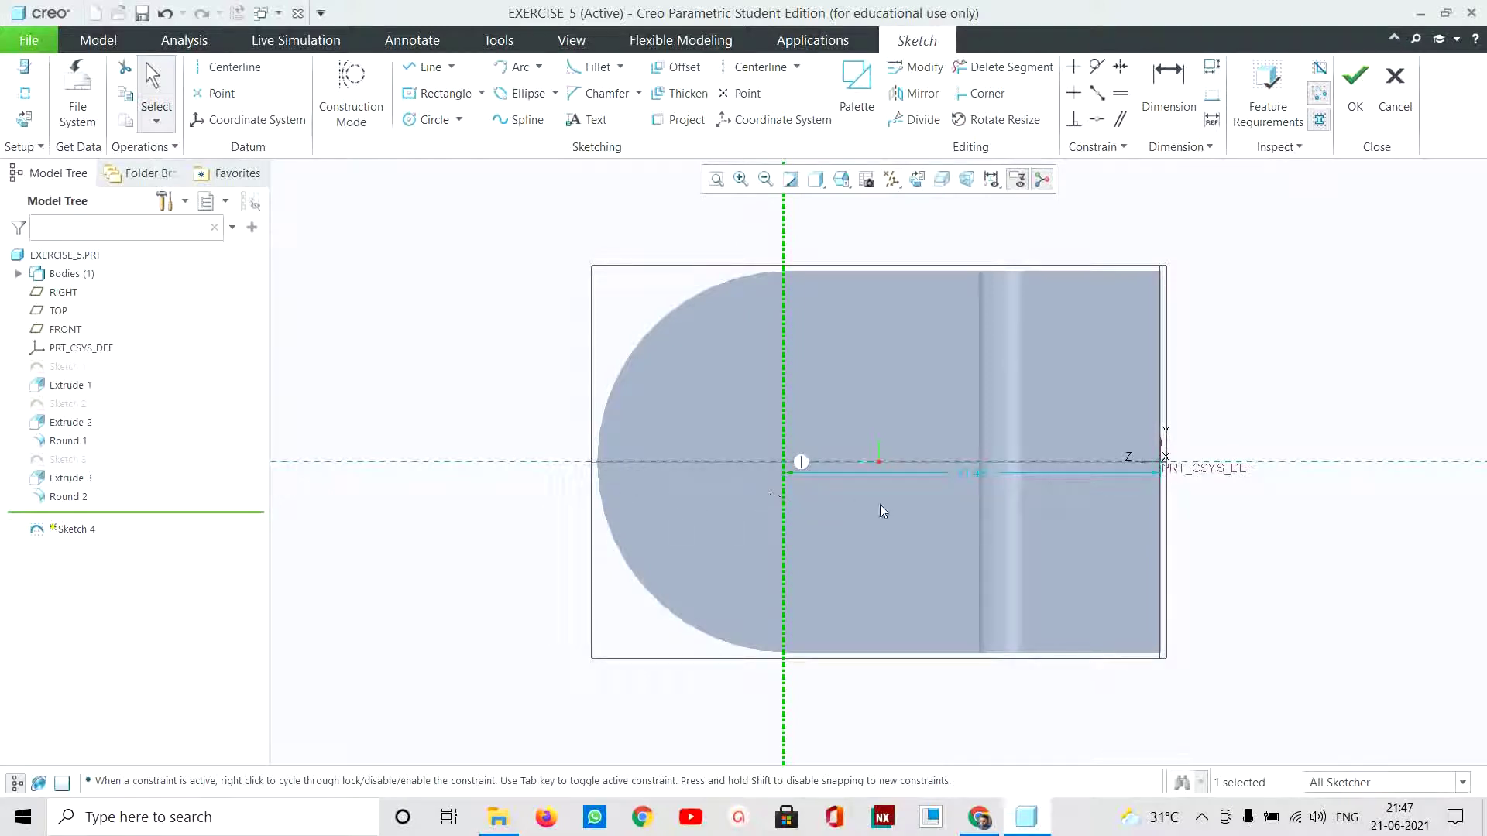
double_click(963, 480)
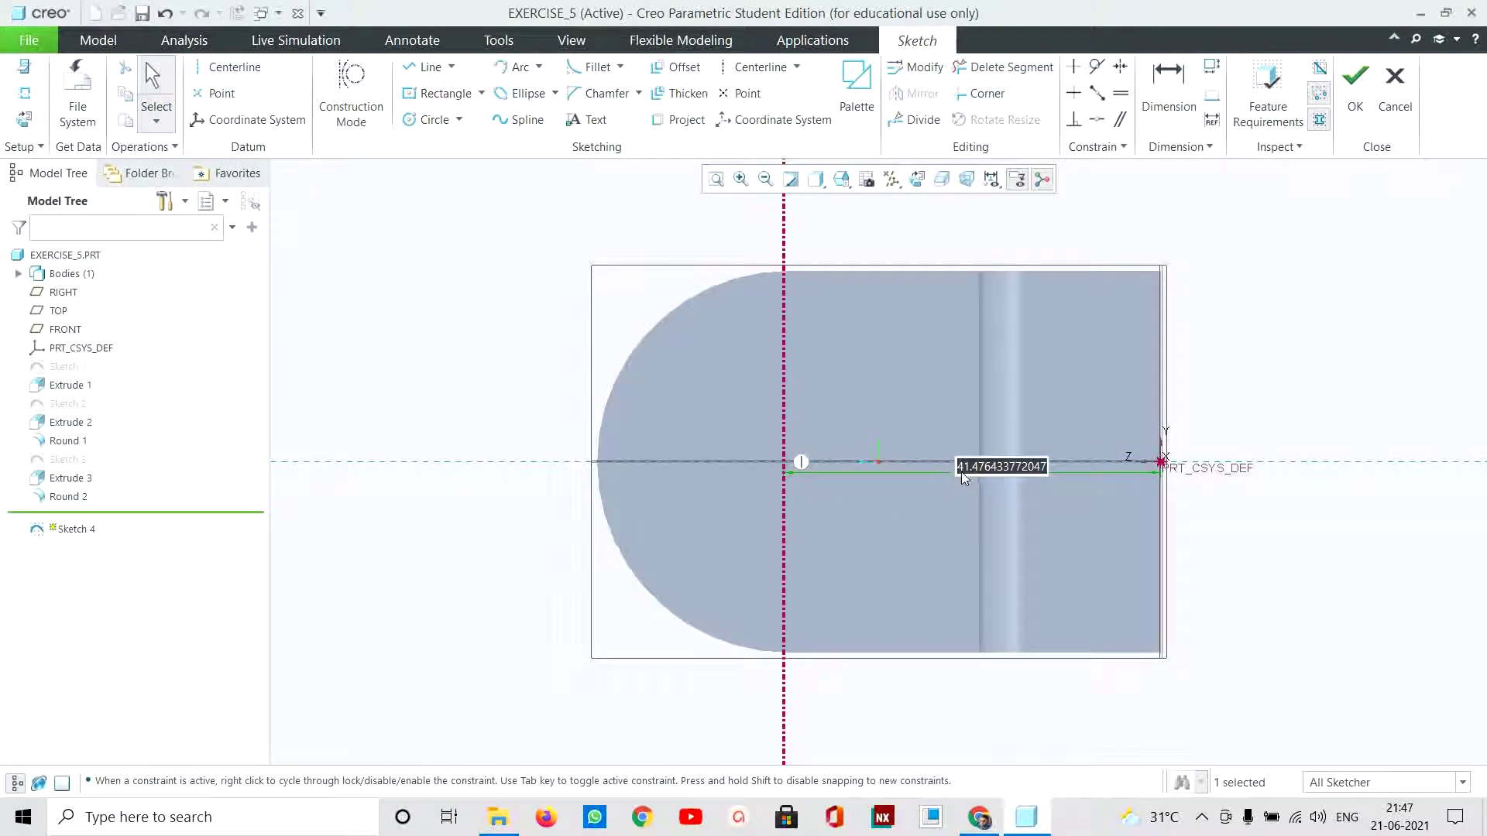
key("BackSpace")
type("41")
key("Return")
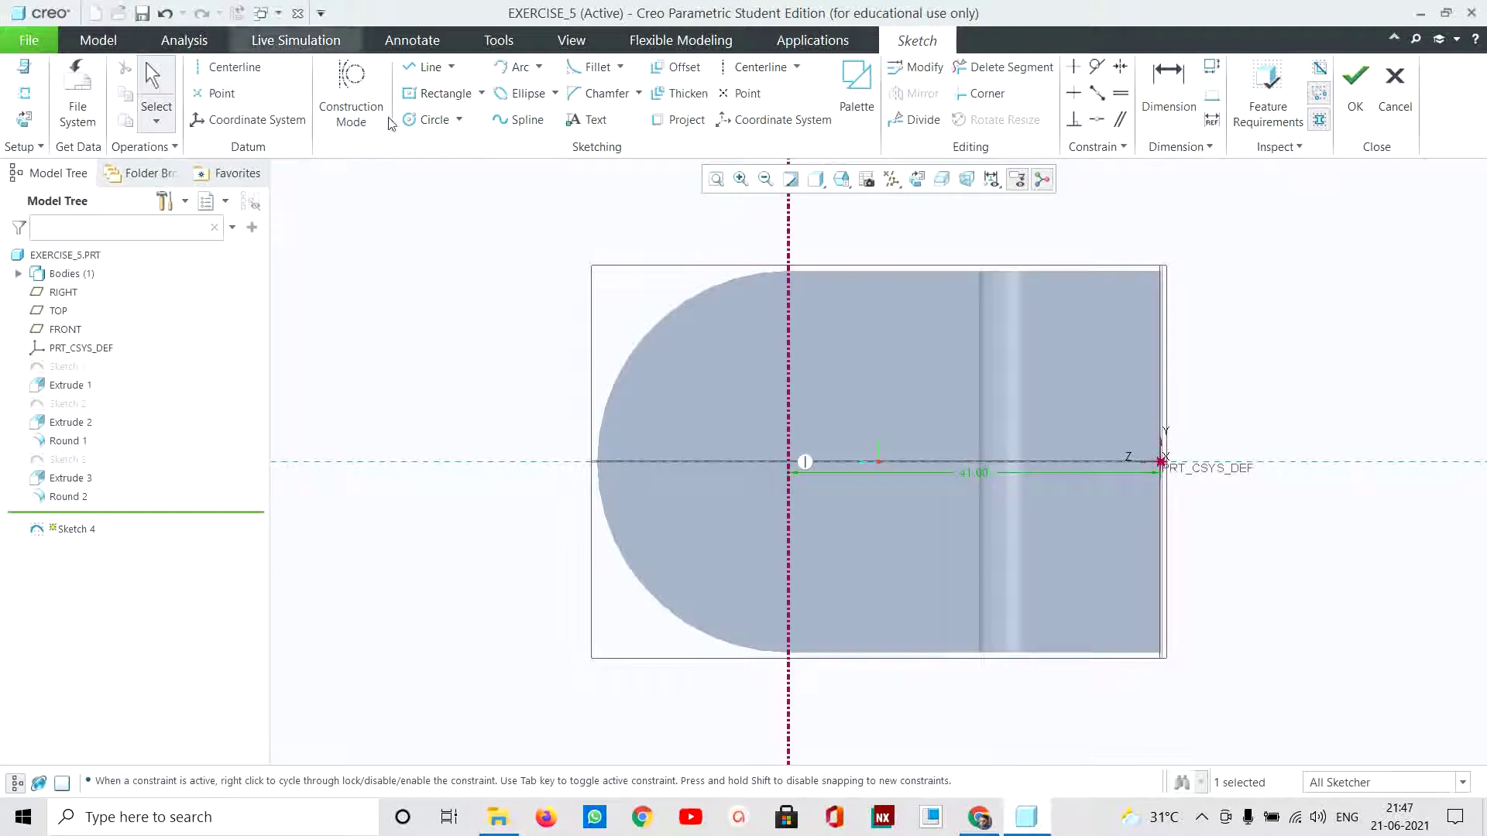
Step: Draw a Ø20.00 circle on the centerline and finish Sketch 4
left_click(447, 119)
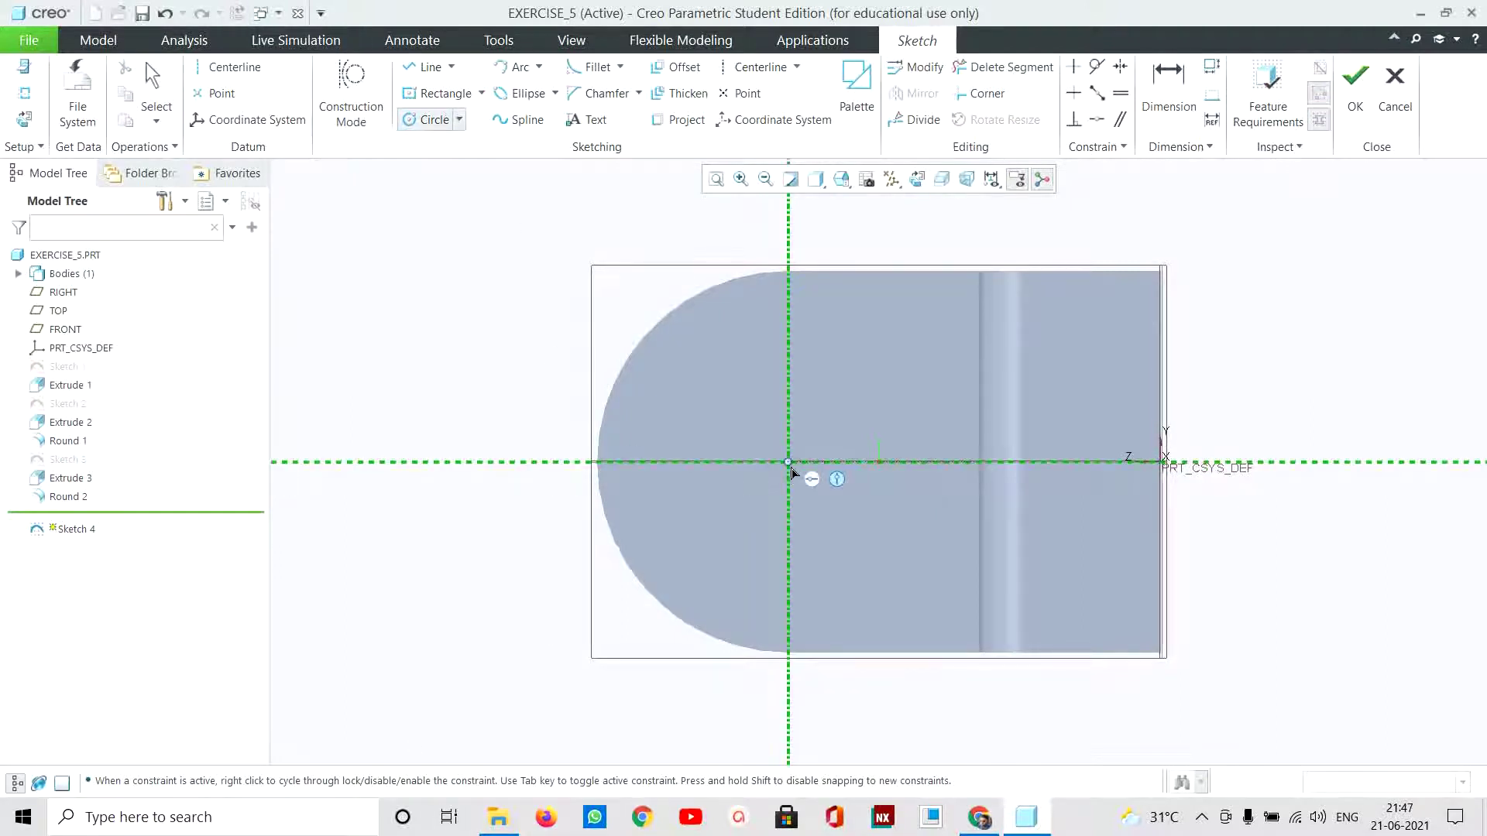
left_click(789, 463)
left_click(836, 537)
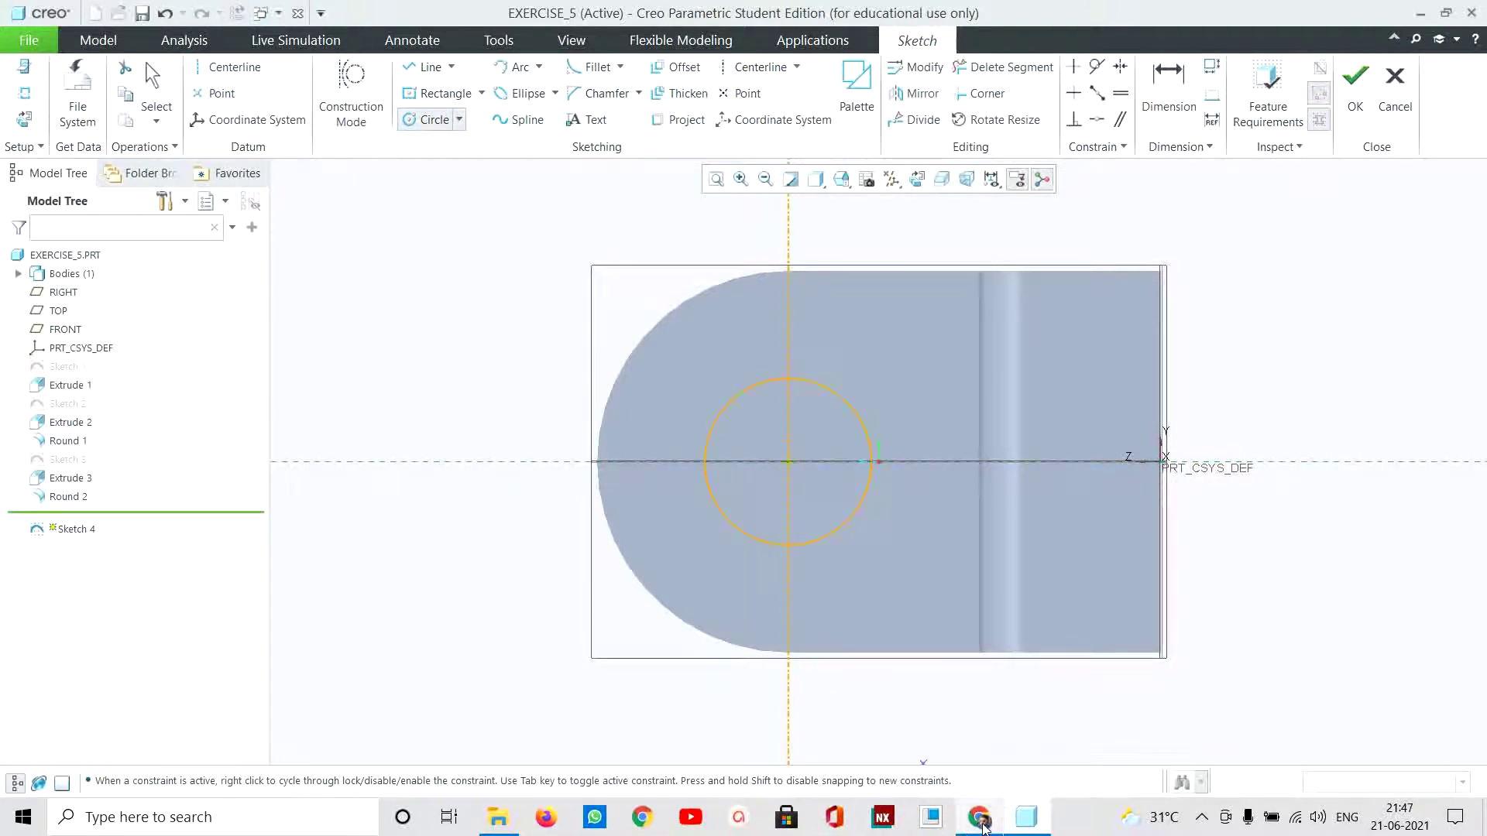
left_click(980, 814)
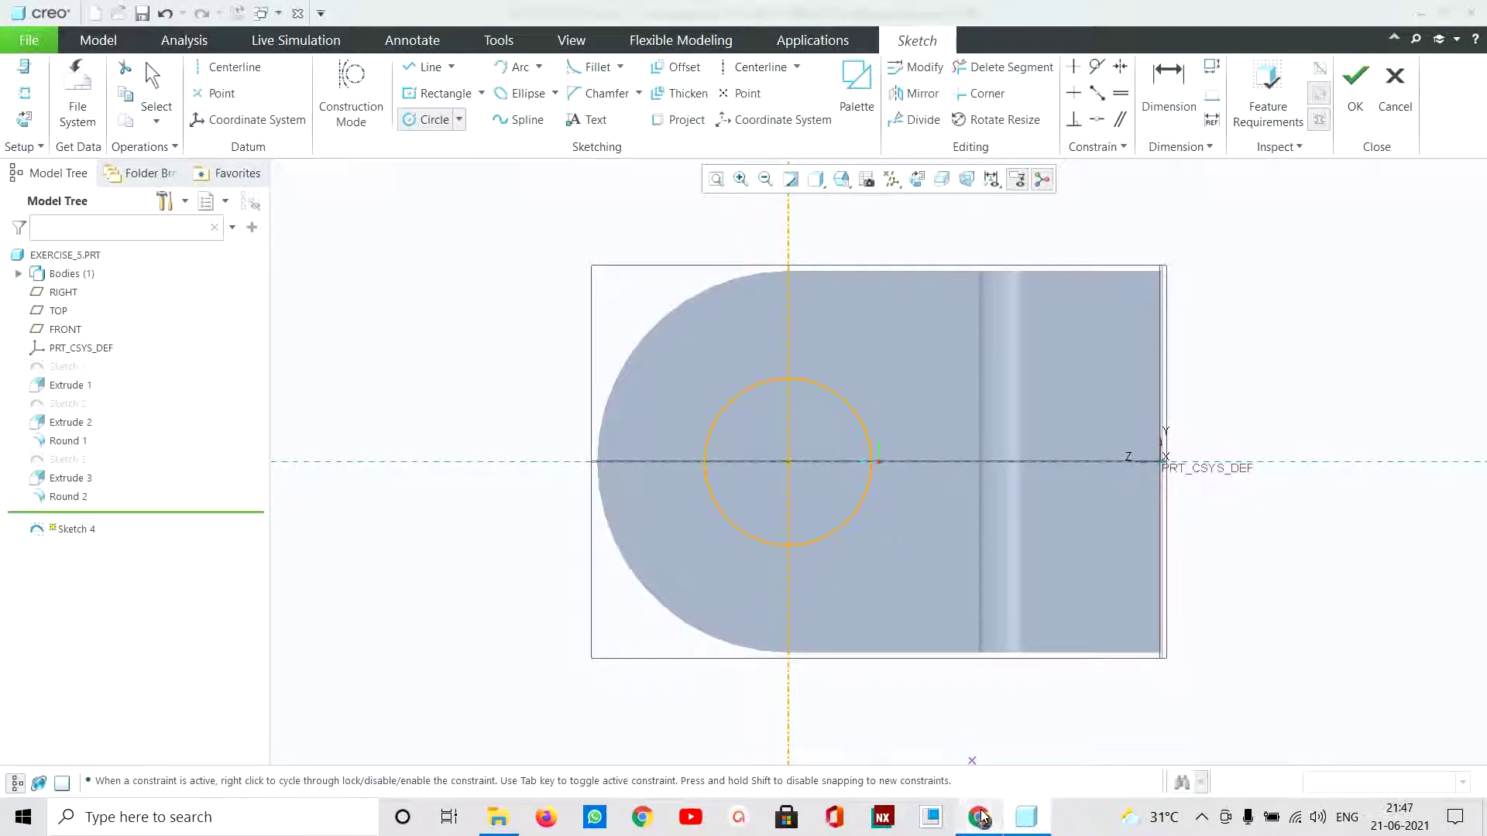
left_click(1026, 817)
middle_click(666, 424)
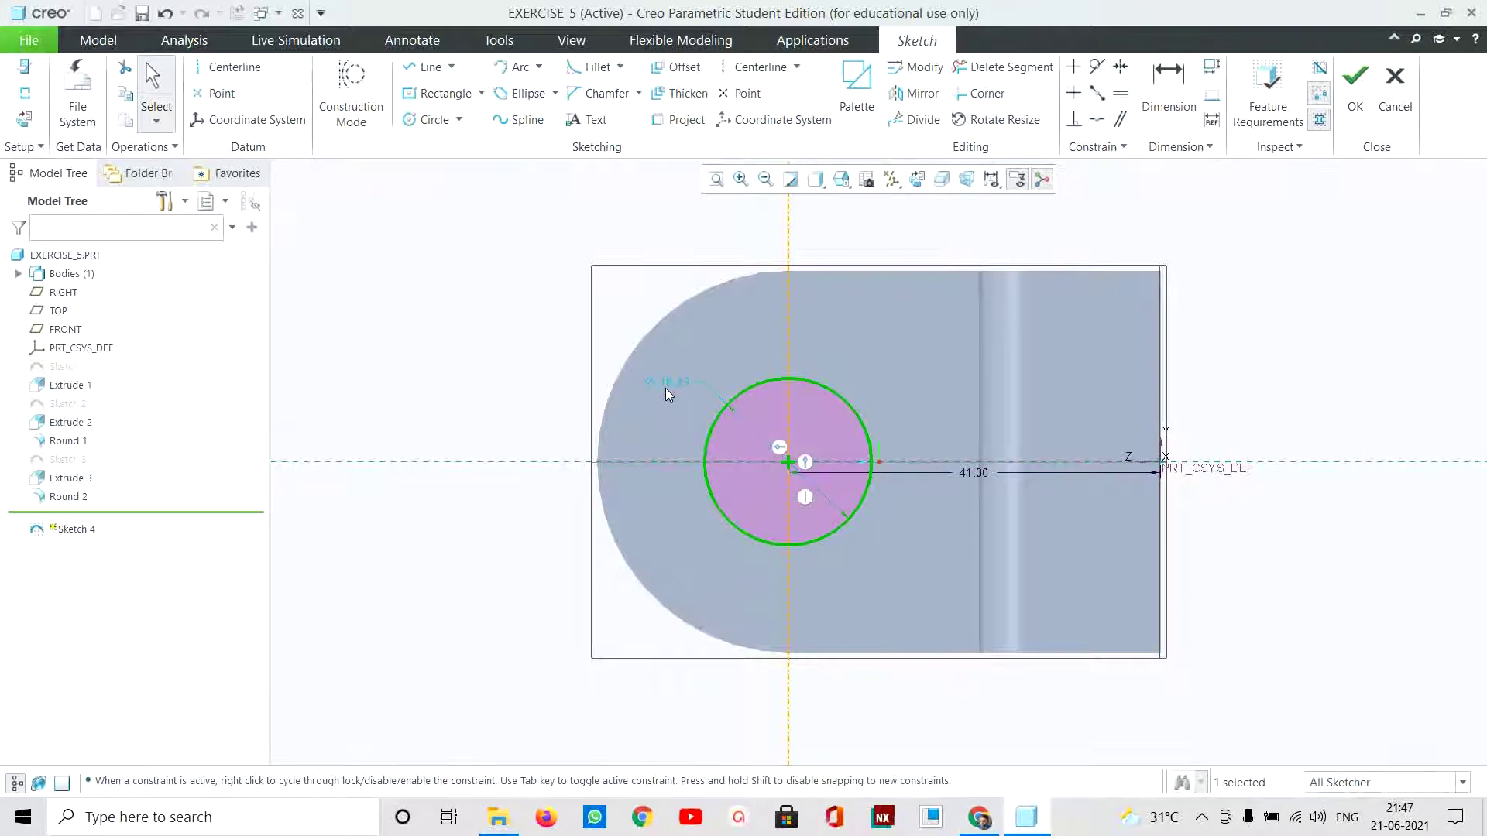
double_click(662, 380)
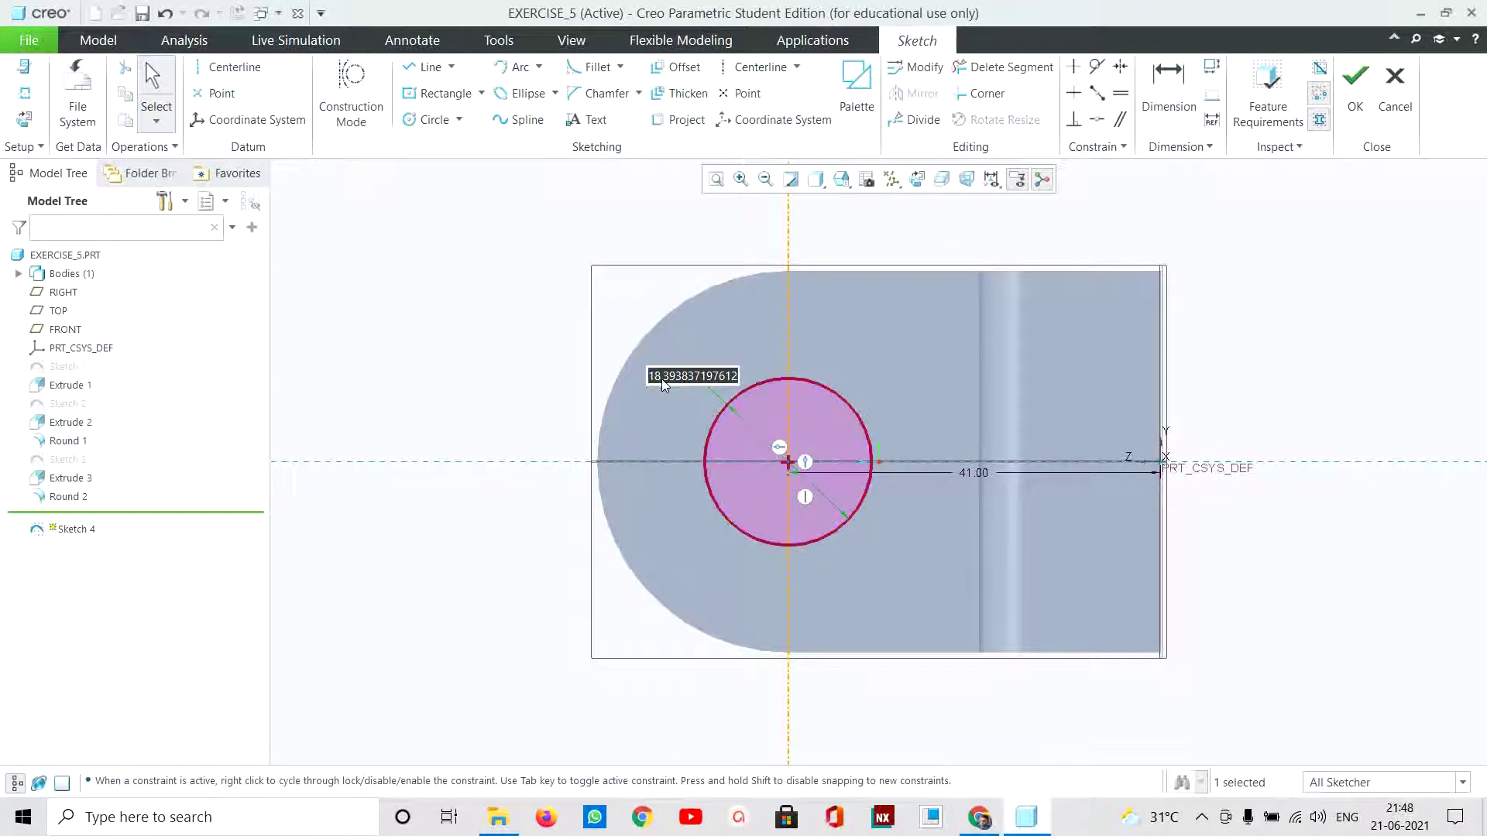
type("20")
key("Return")
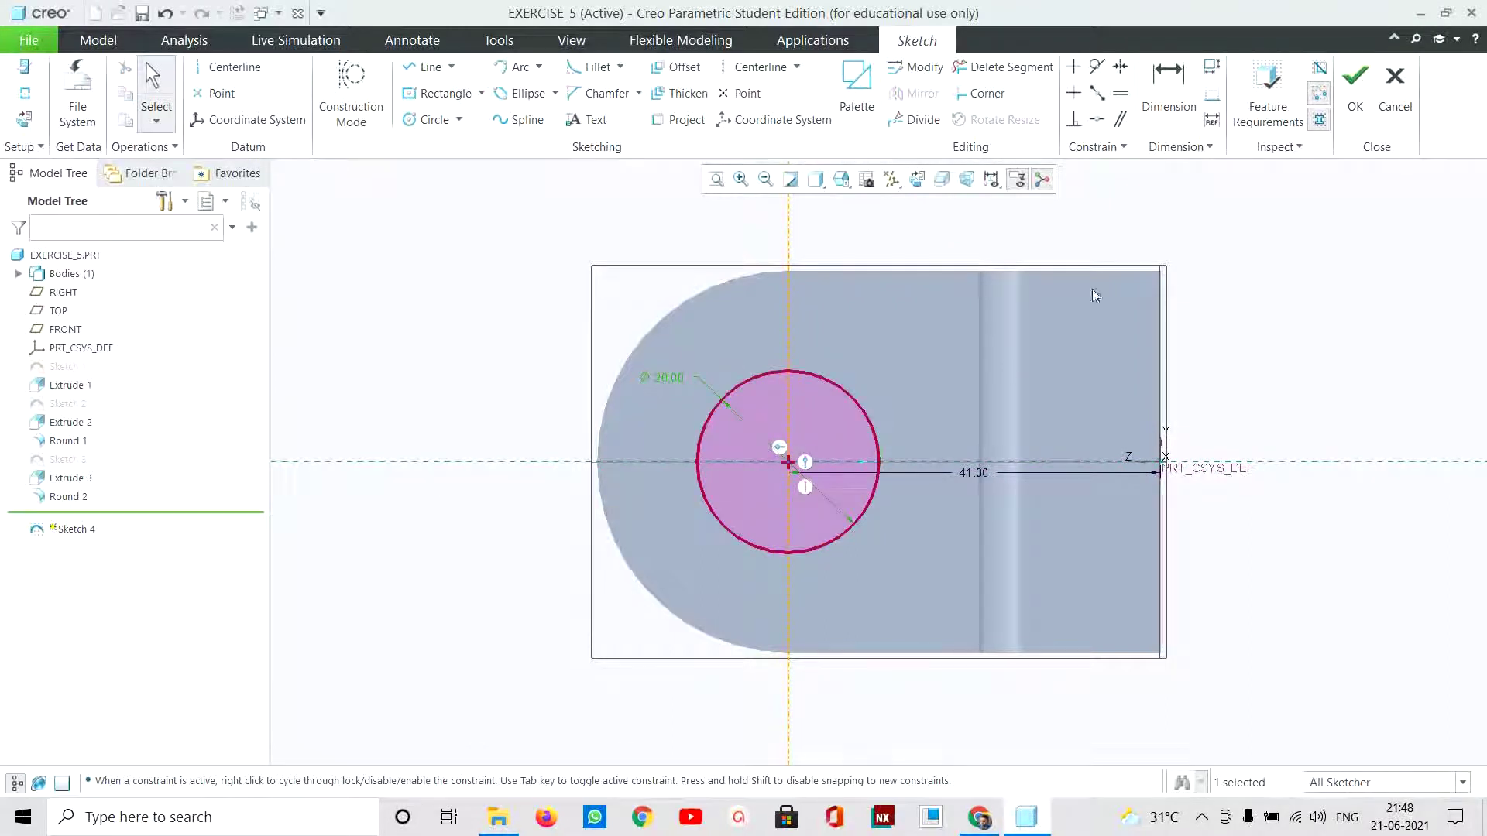
left_click(1355, 81)
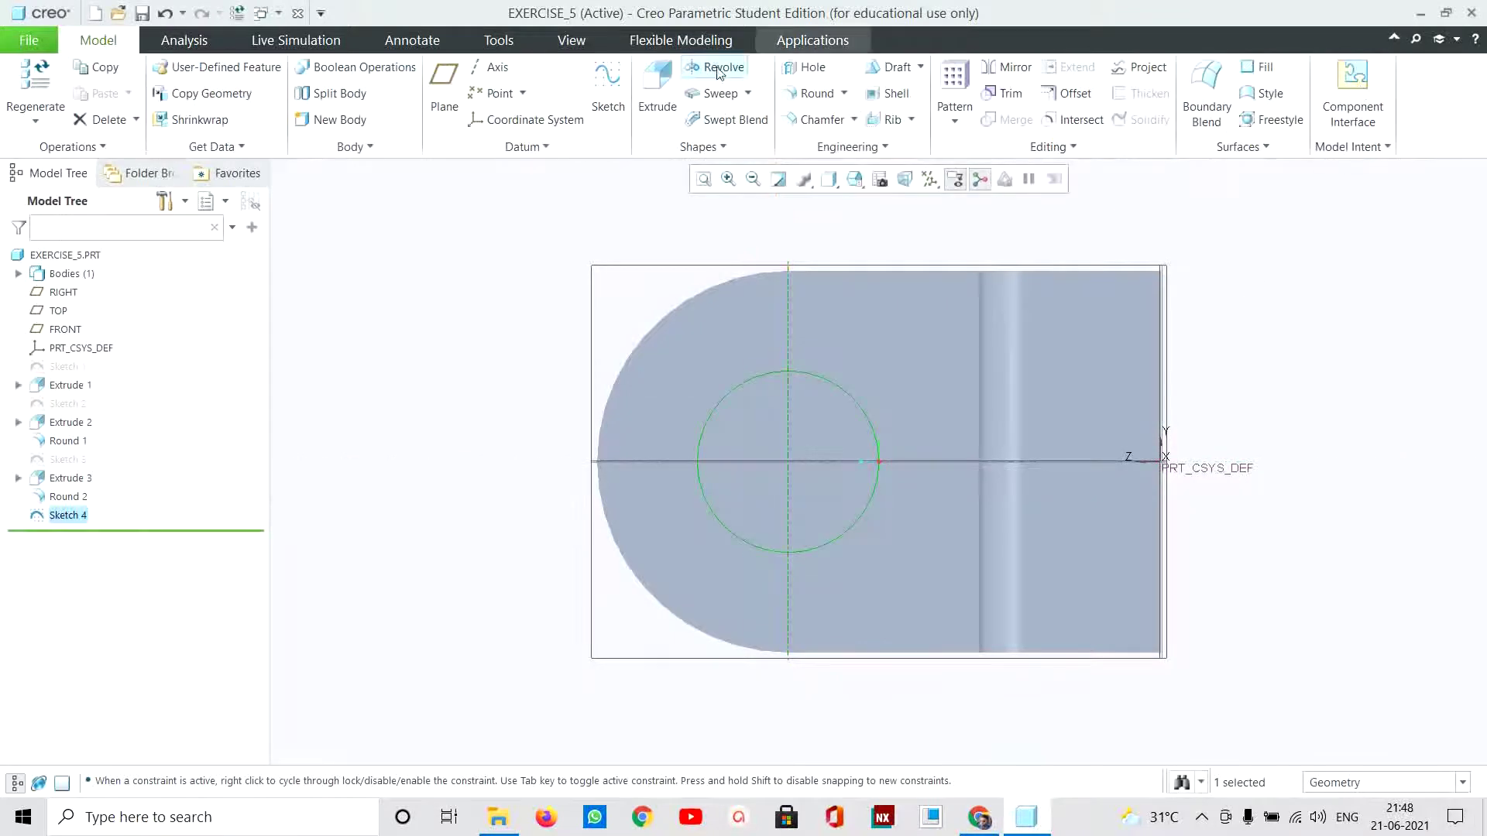
Step: Extrude the Ø20 circle as a reversed, material-removing cut 20 deep through the upright
left_click(658, 86)
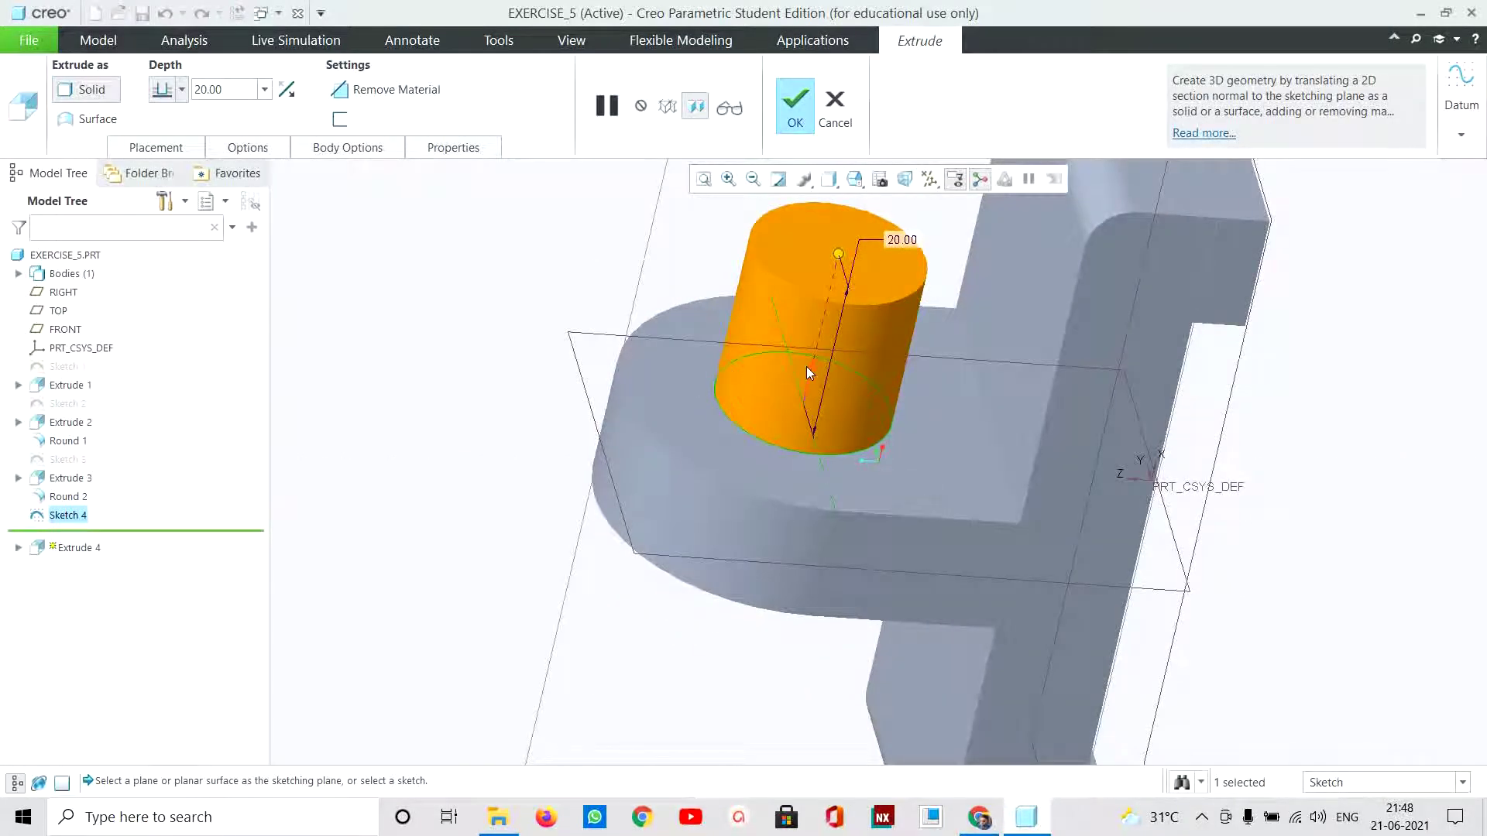
left_click(811, 367)
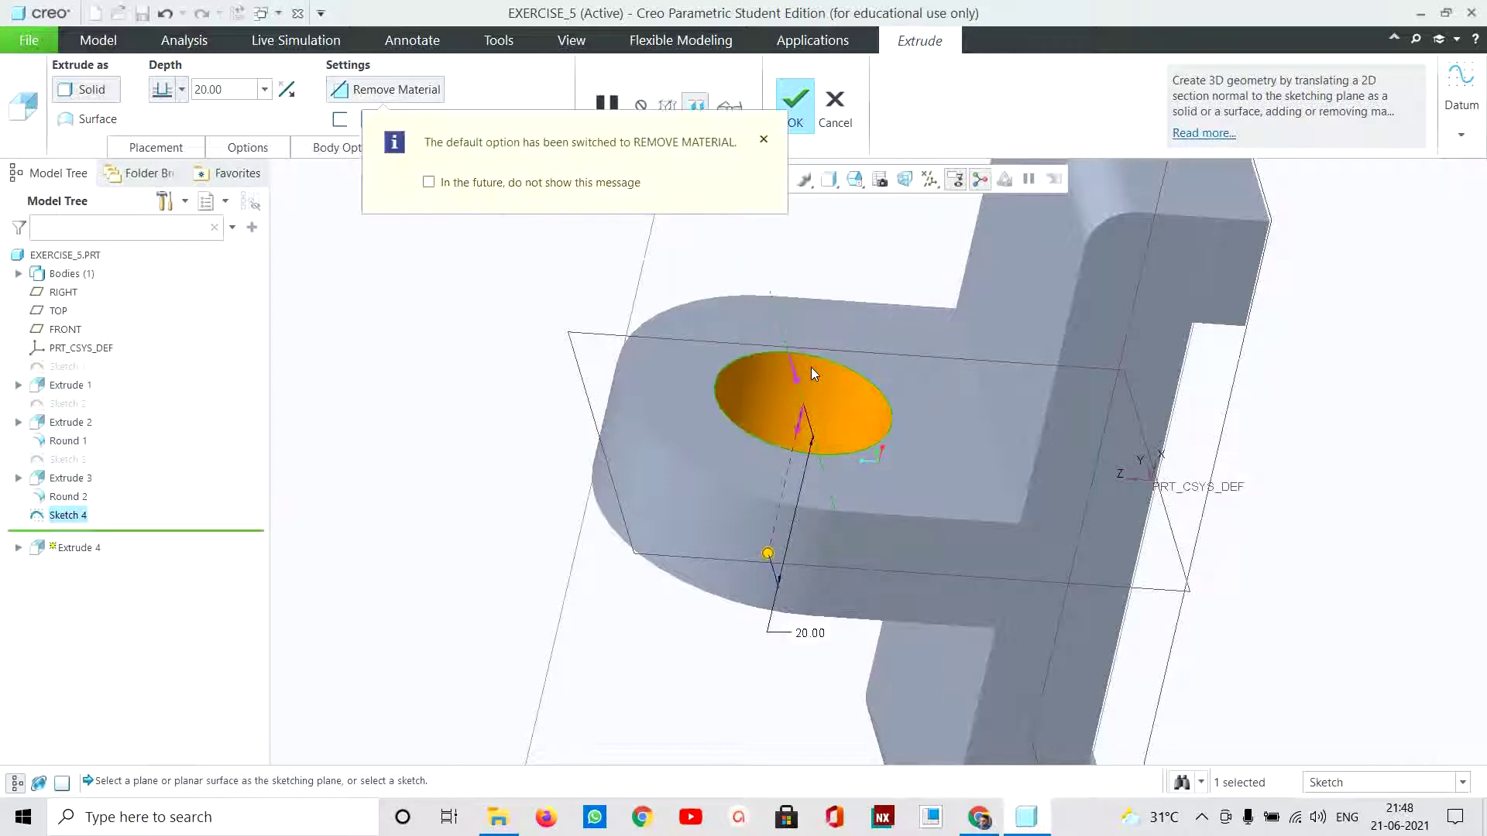
left_click(800, 416)
left_click(288, 91)
left_click(791, 124)
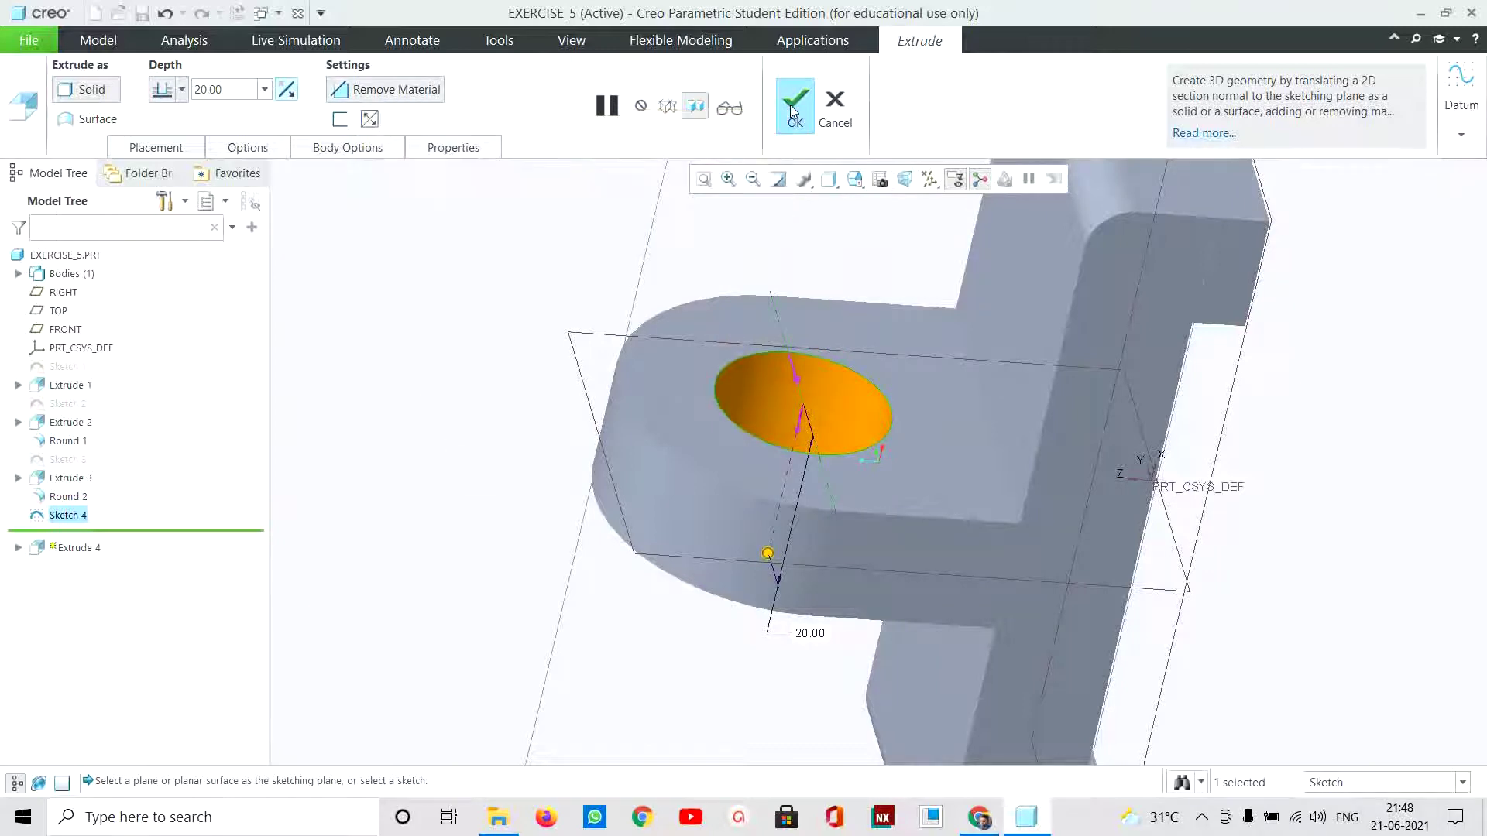
middle_click_drag(1294, 647, 1294, 631)
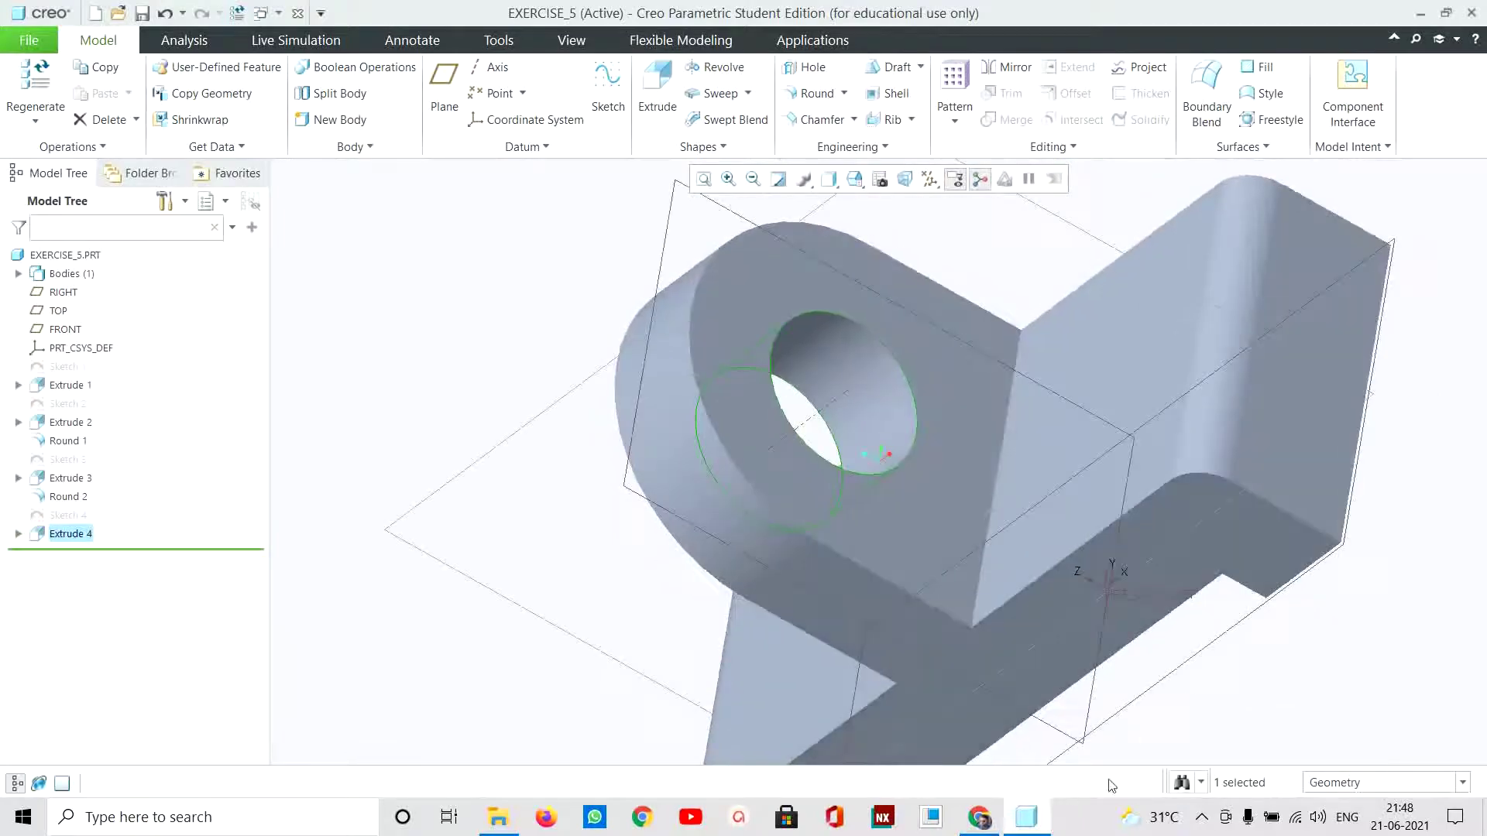
left_click(979, 817)
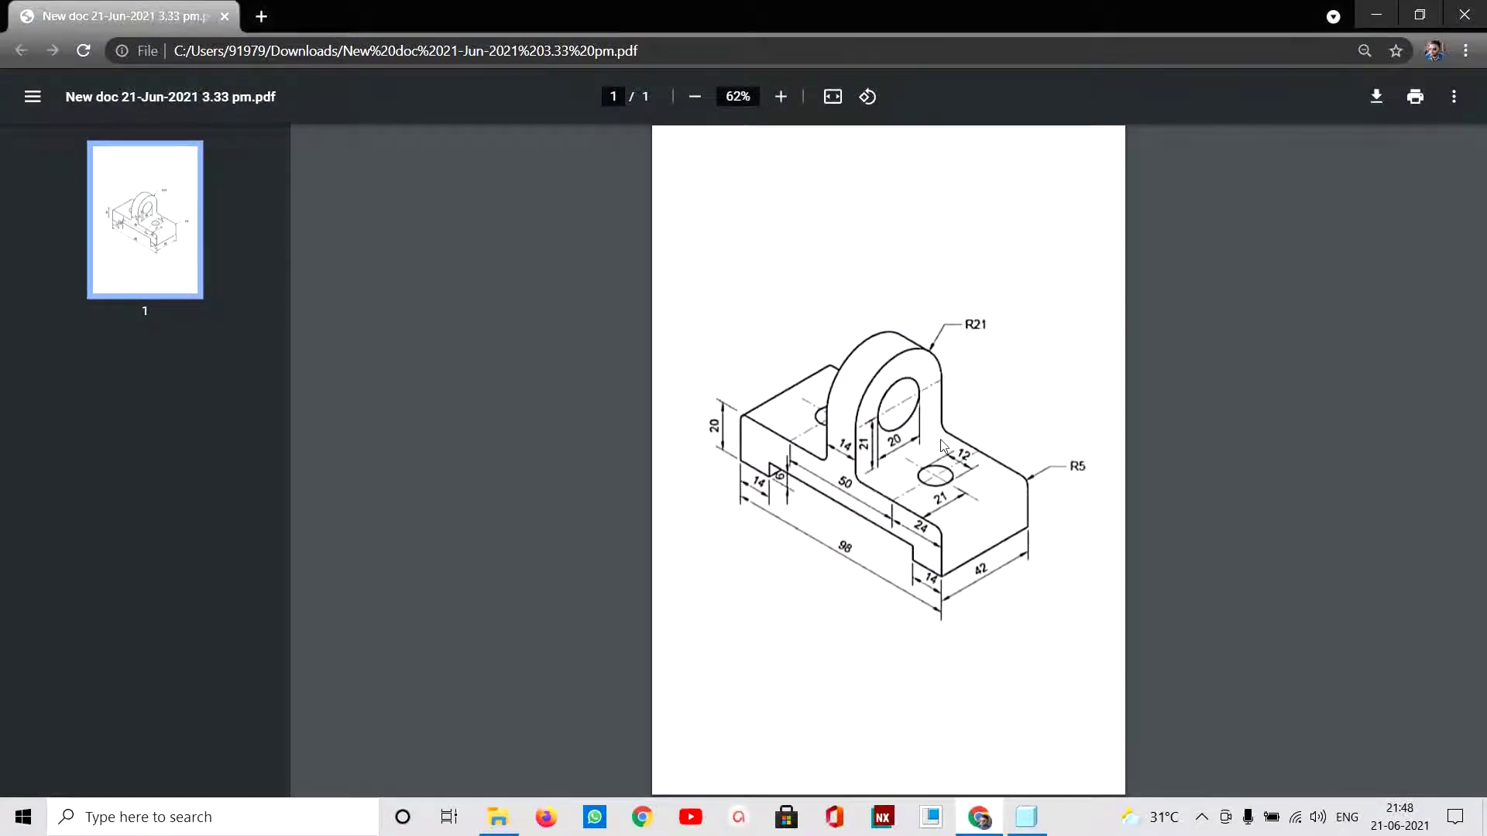
left_click(1026, 817)
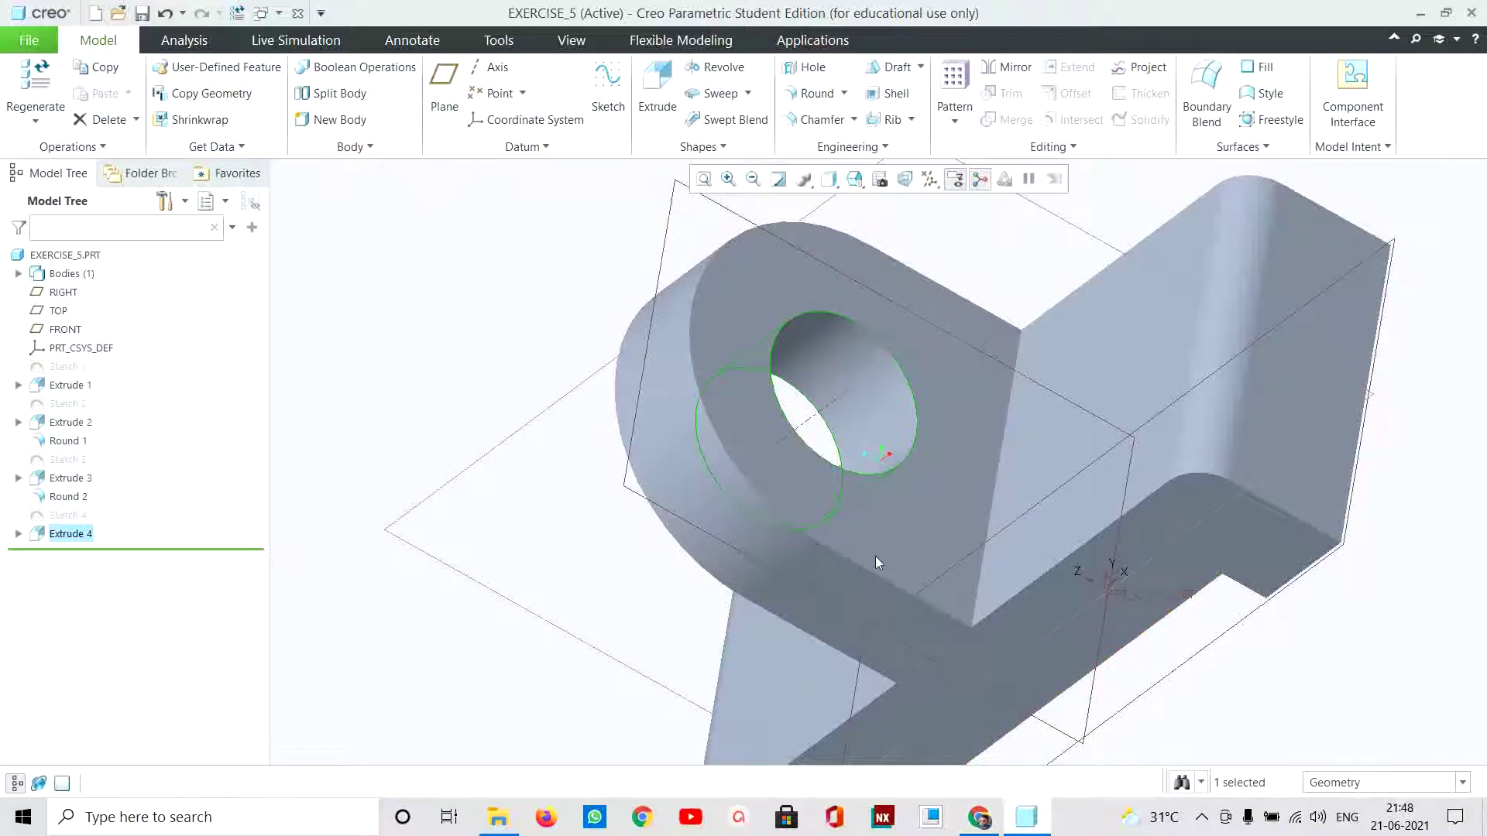
Step: Round the upright's base edge with a 5.00 radius as Round 3
left_click(703, 179)
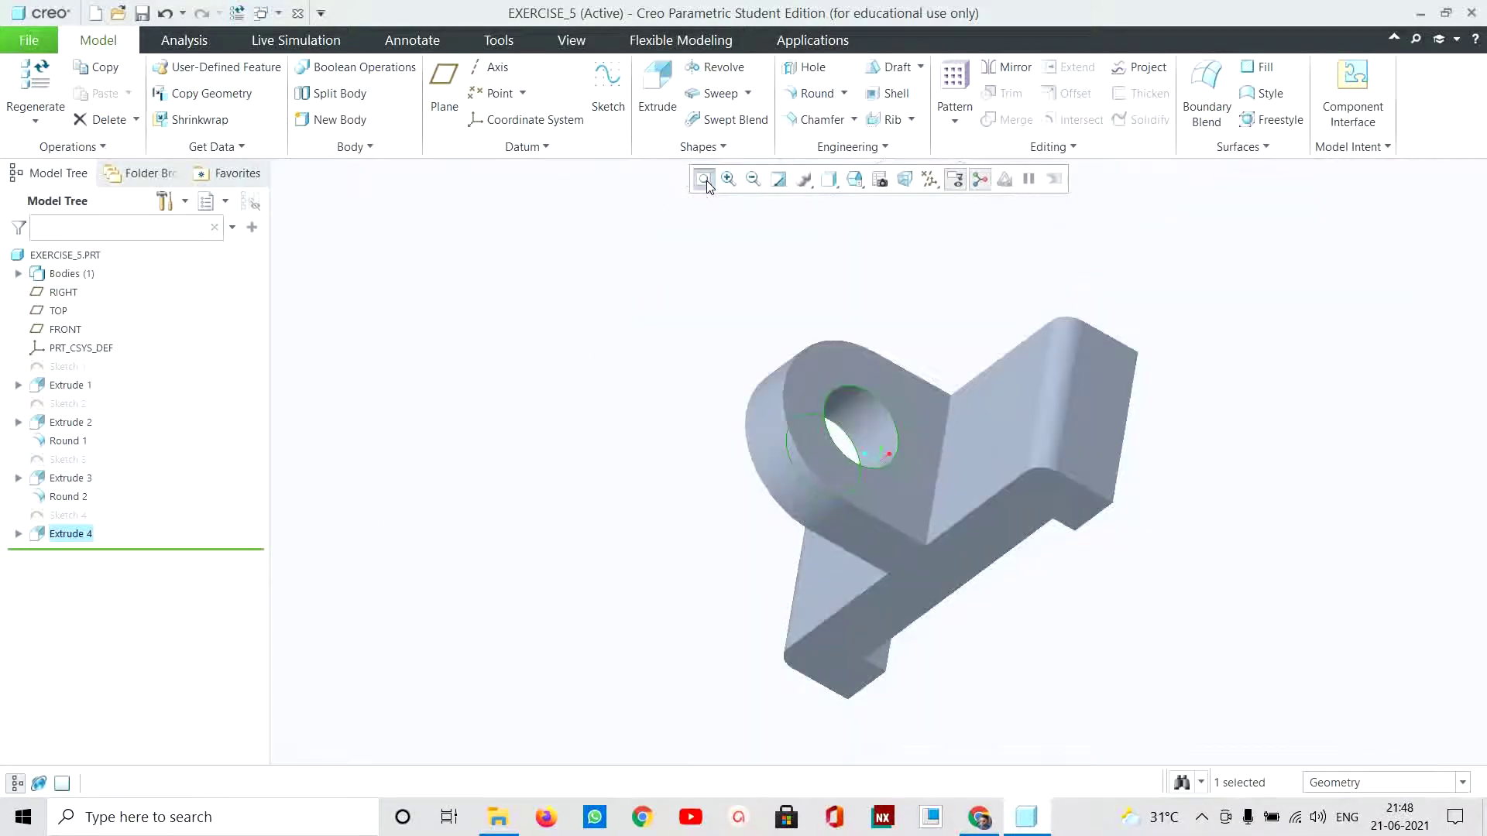
left_click(814, 93)
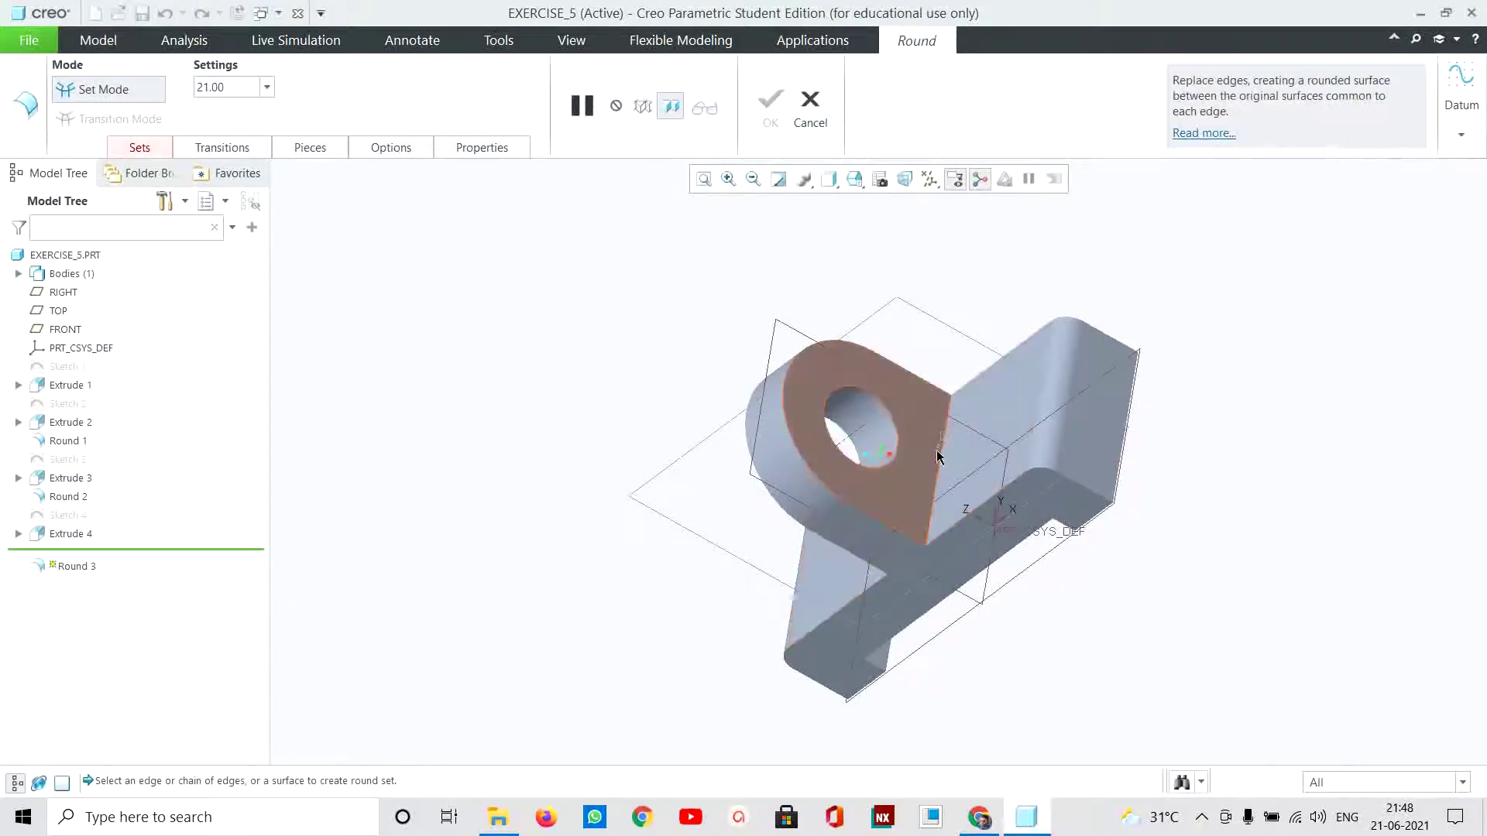
left_click(938, 476)
type("5")
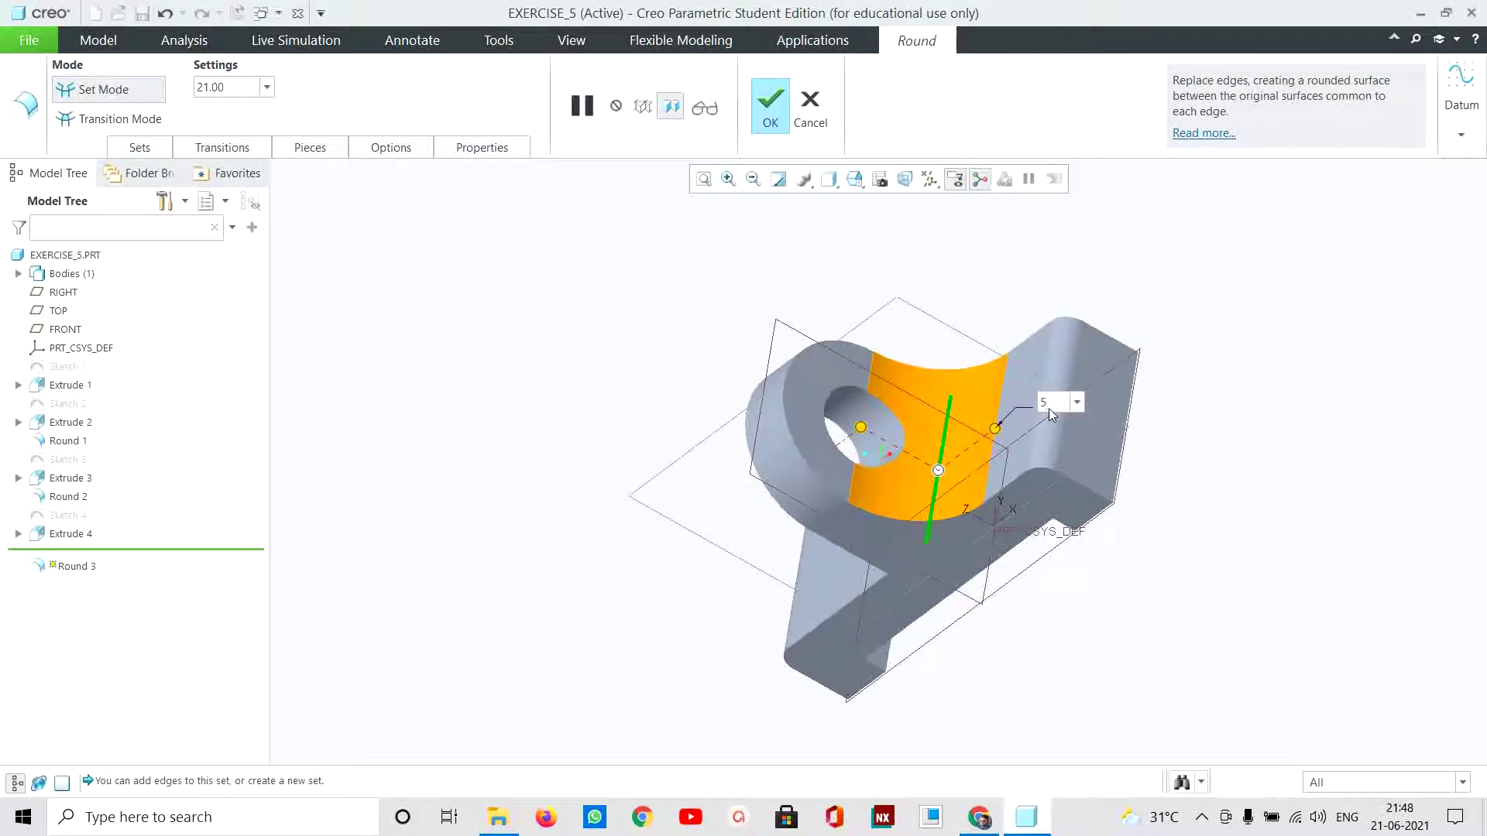
key("Return")
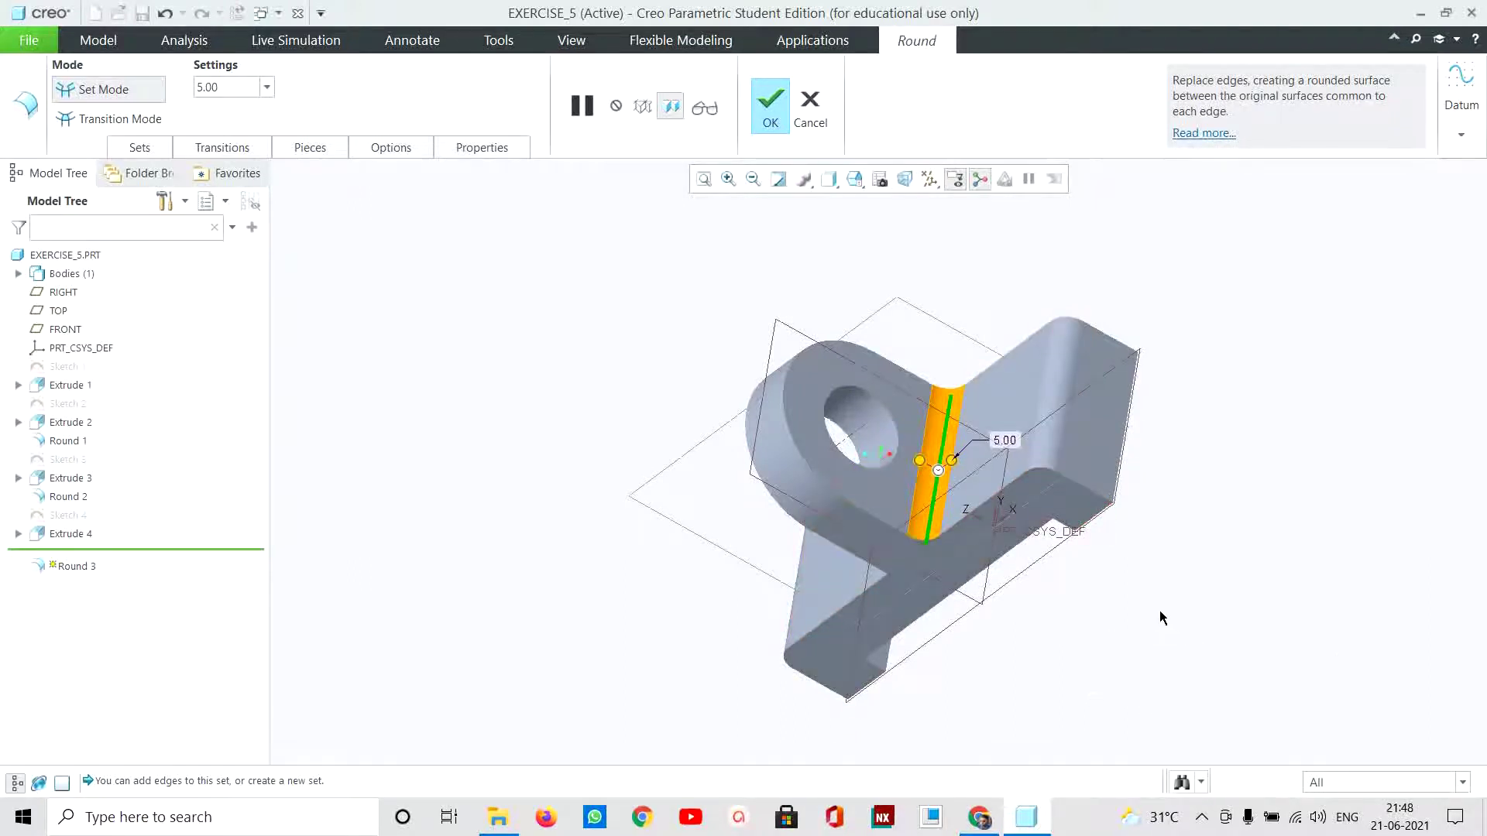
mouse_move(1160, 616)
middle_mouse_down()
mouse_move(1218, 514)
mouse_move(1261, 571)
mouse_move(1066, 550)
middle_mouse_up()
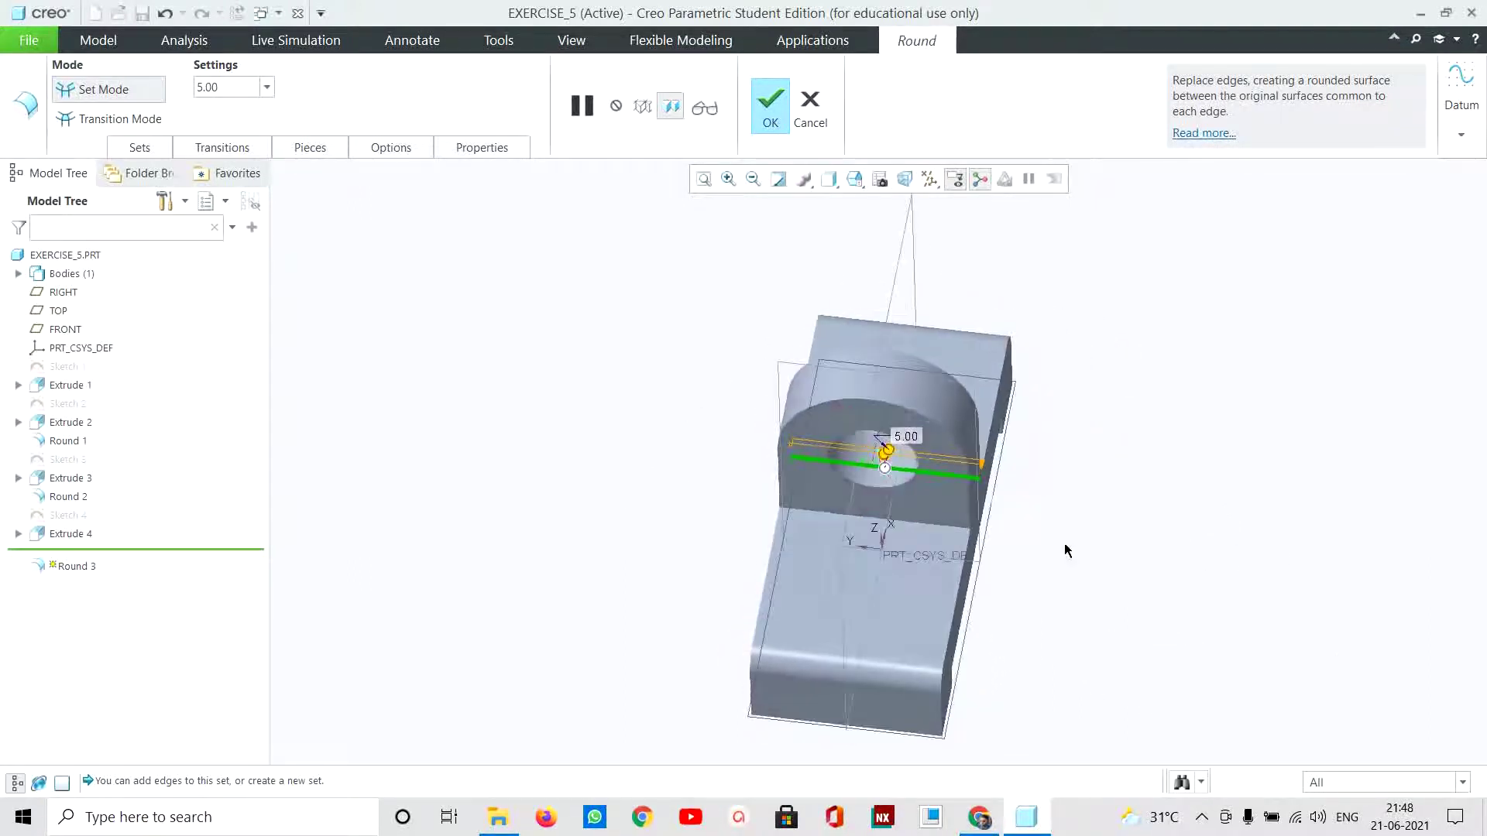
left_click(929, 529)
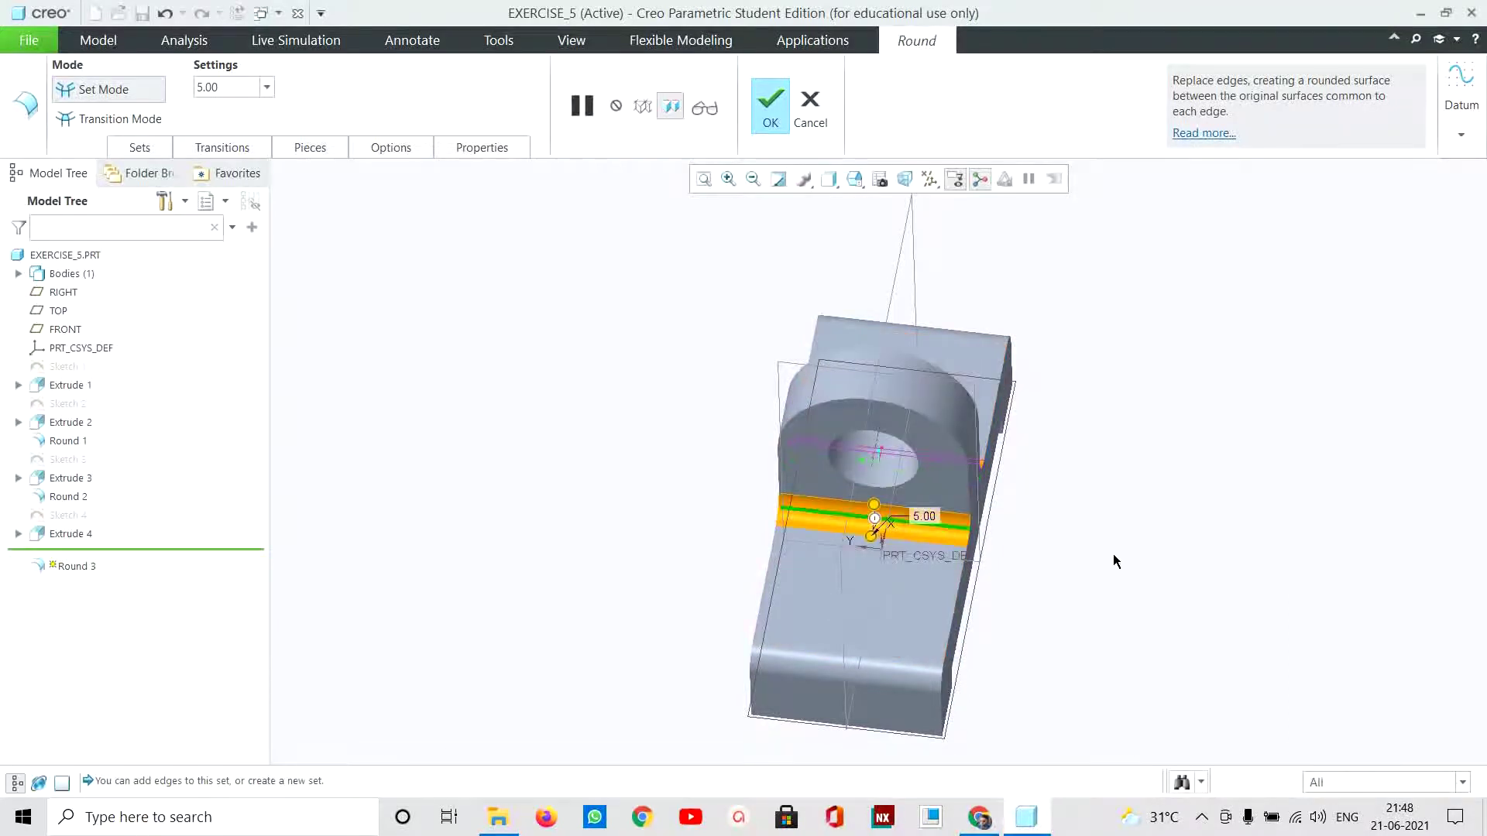
left_click(769, 106)
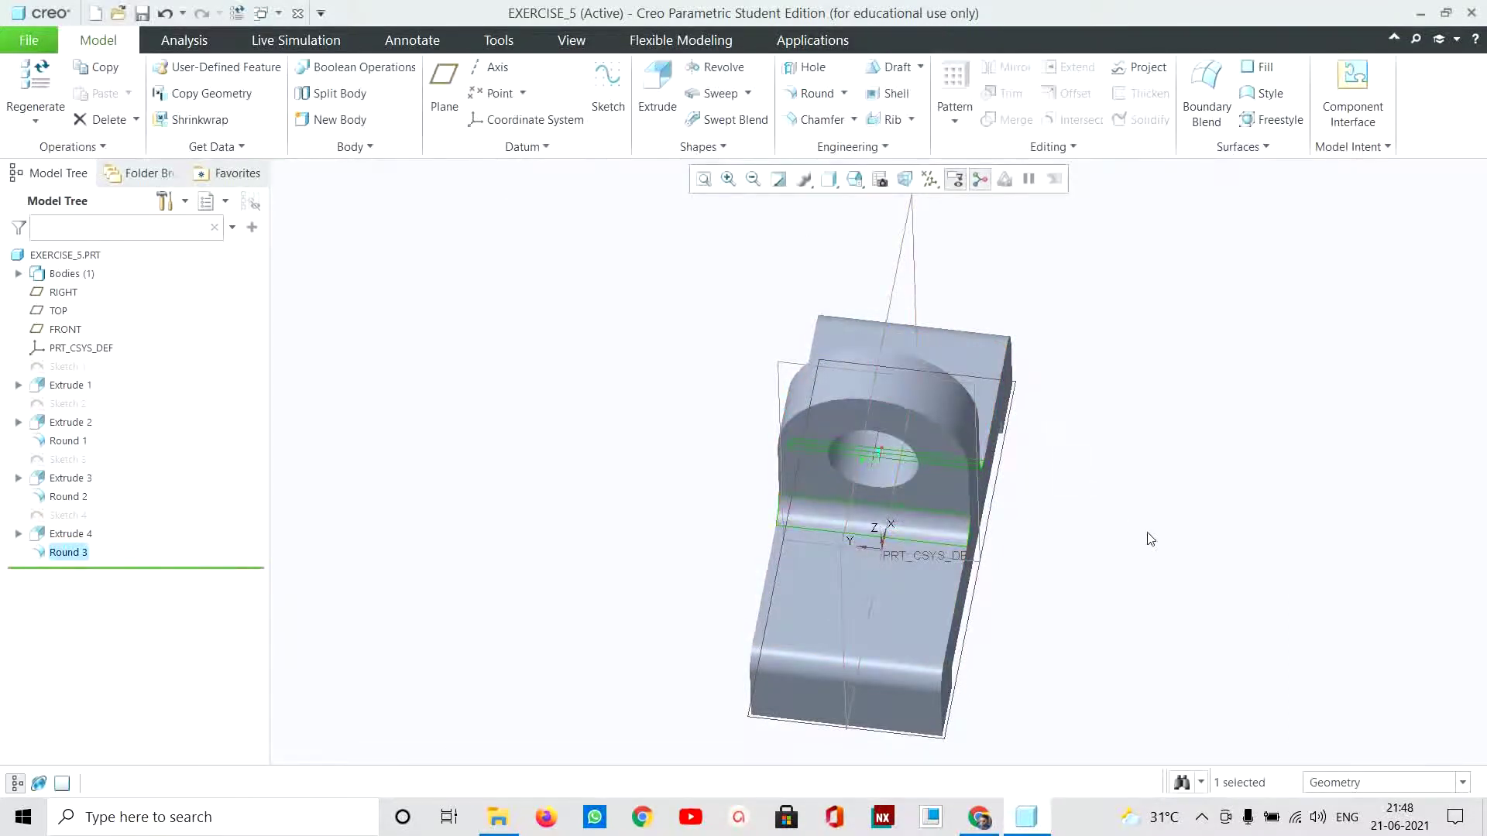
middle_click_drag(1150, 540, 999, 542)
left_click(979, 817)
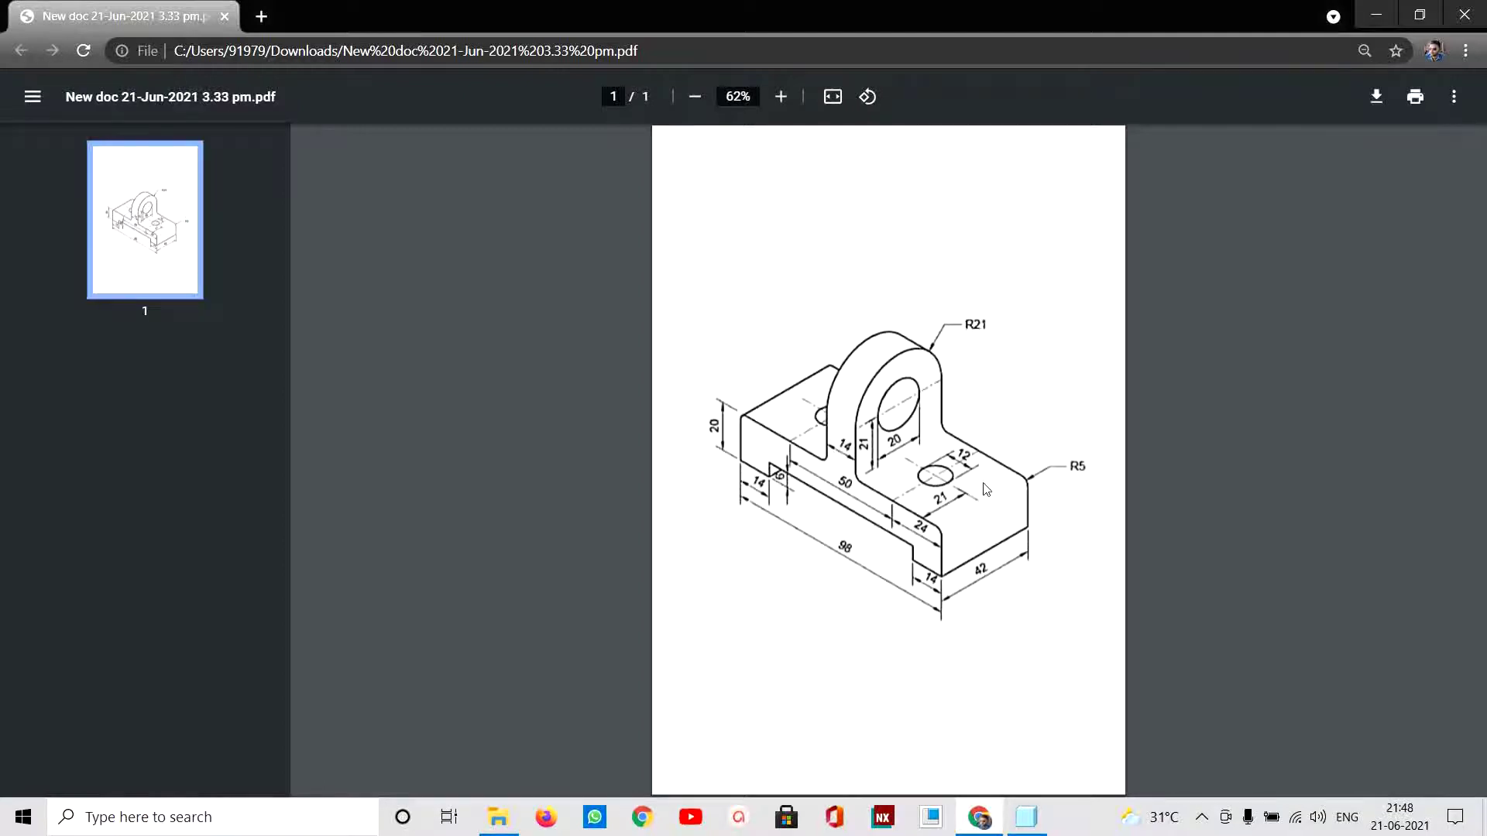
left_click(1026, 817)
left_click(1013, 458)
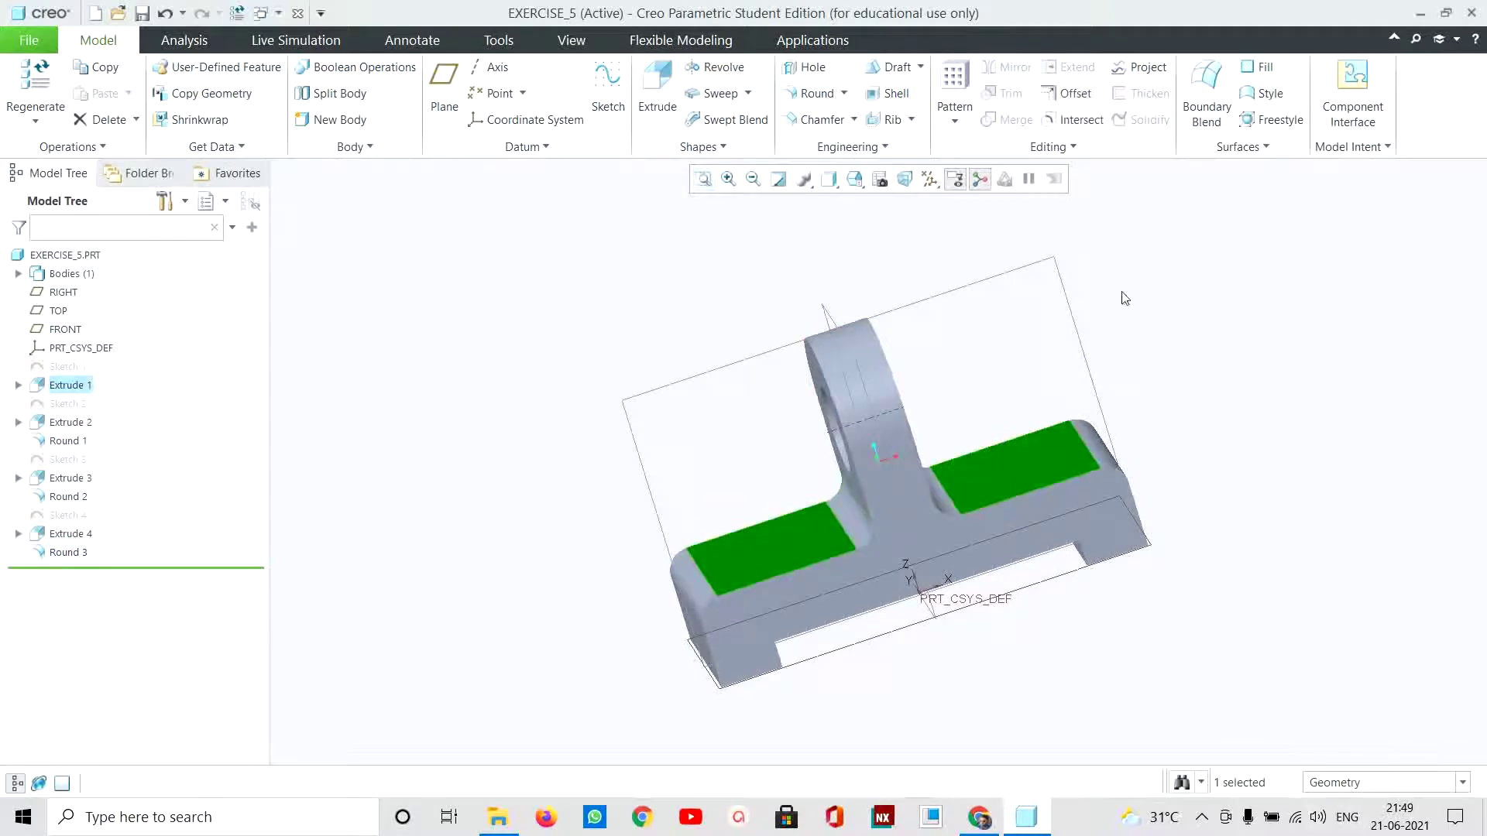
Step: Start a sketch on the base top face with two vertical centerlines either side of centre
left_click(608, 85)
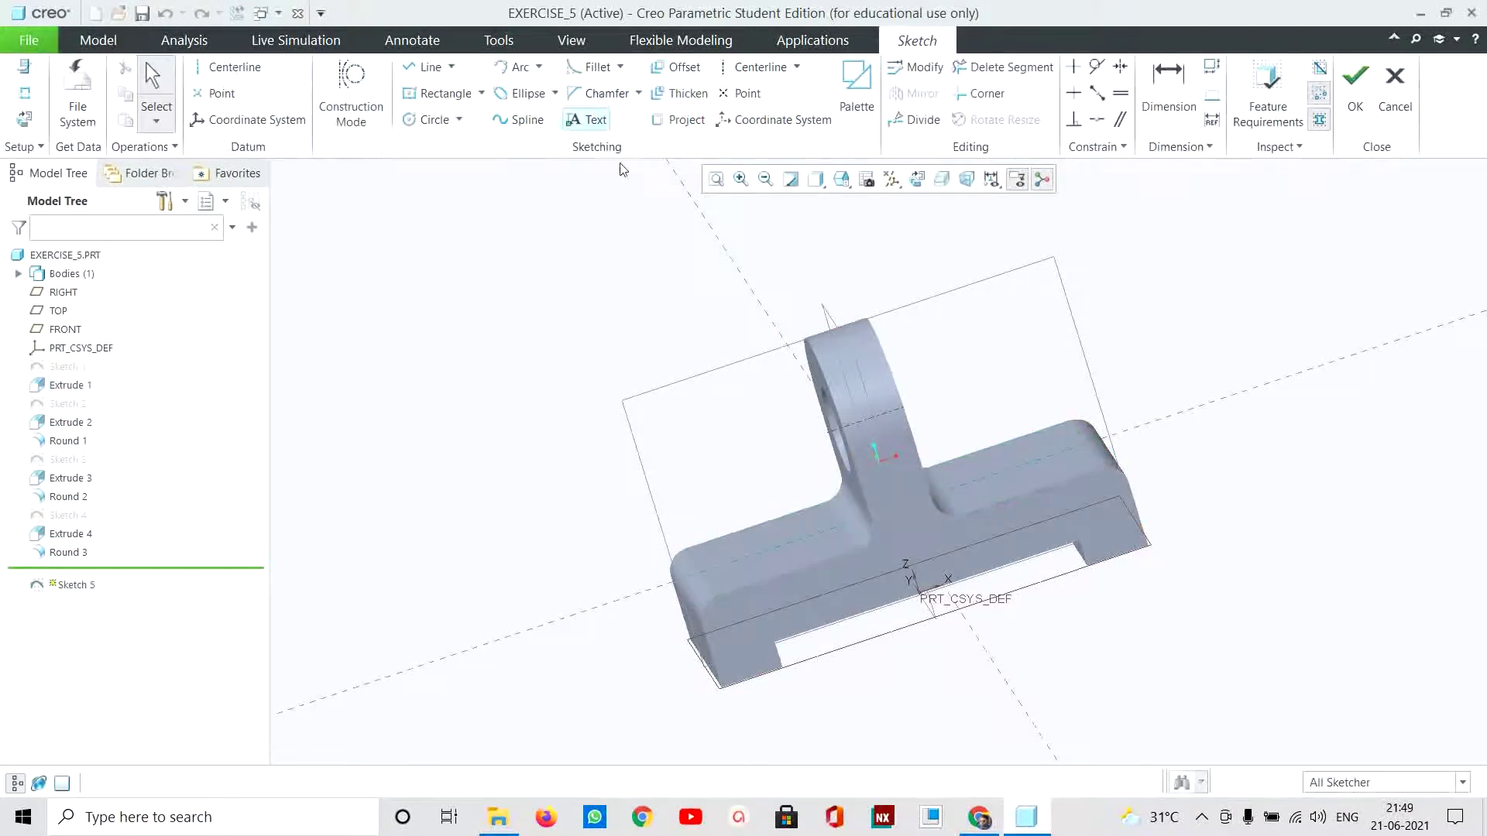
left_click(917, 180)
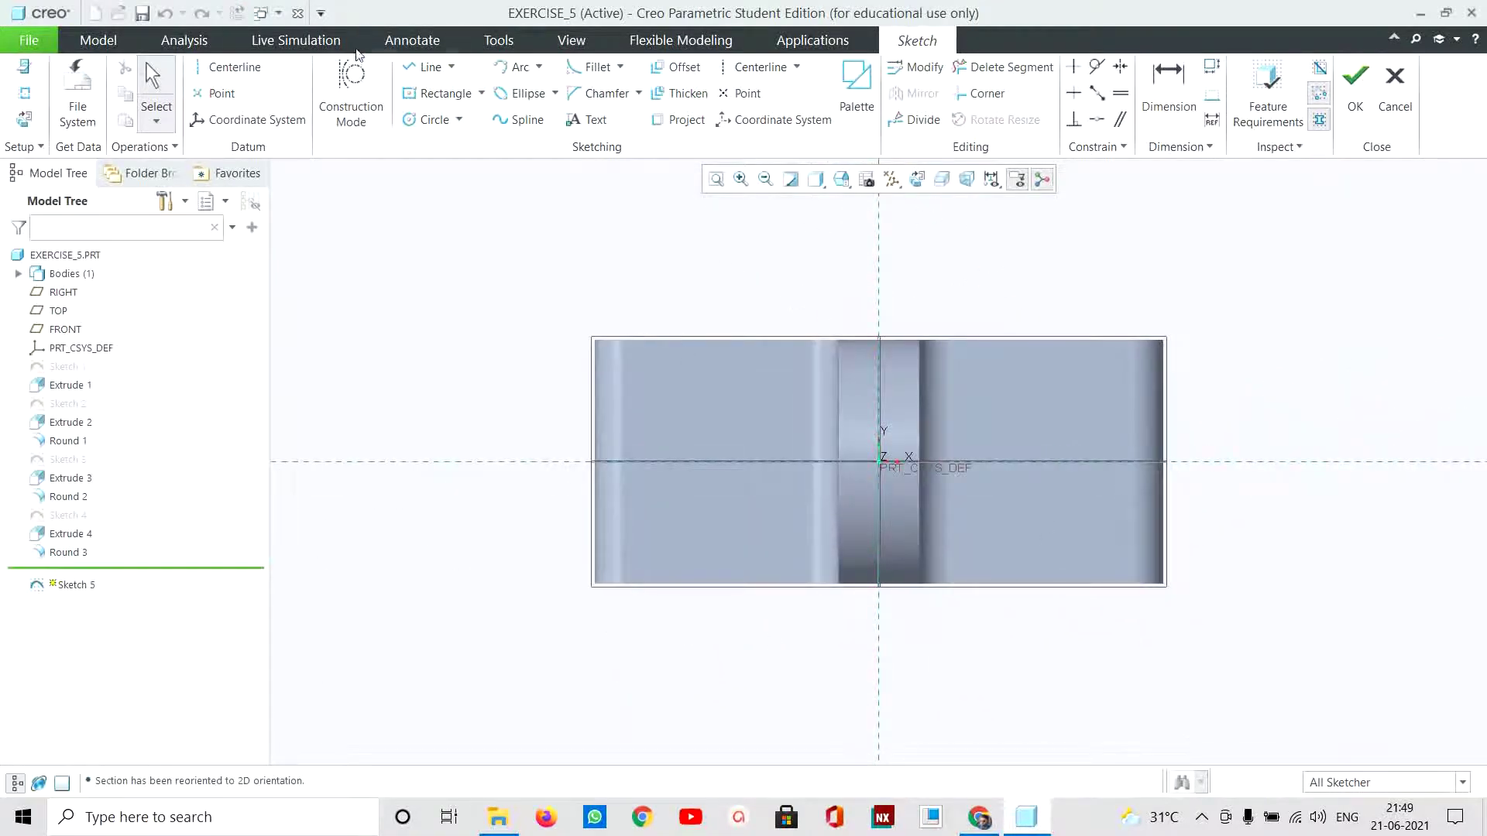
left_click(228, 67)
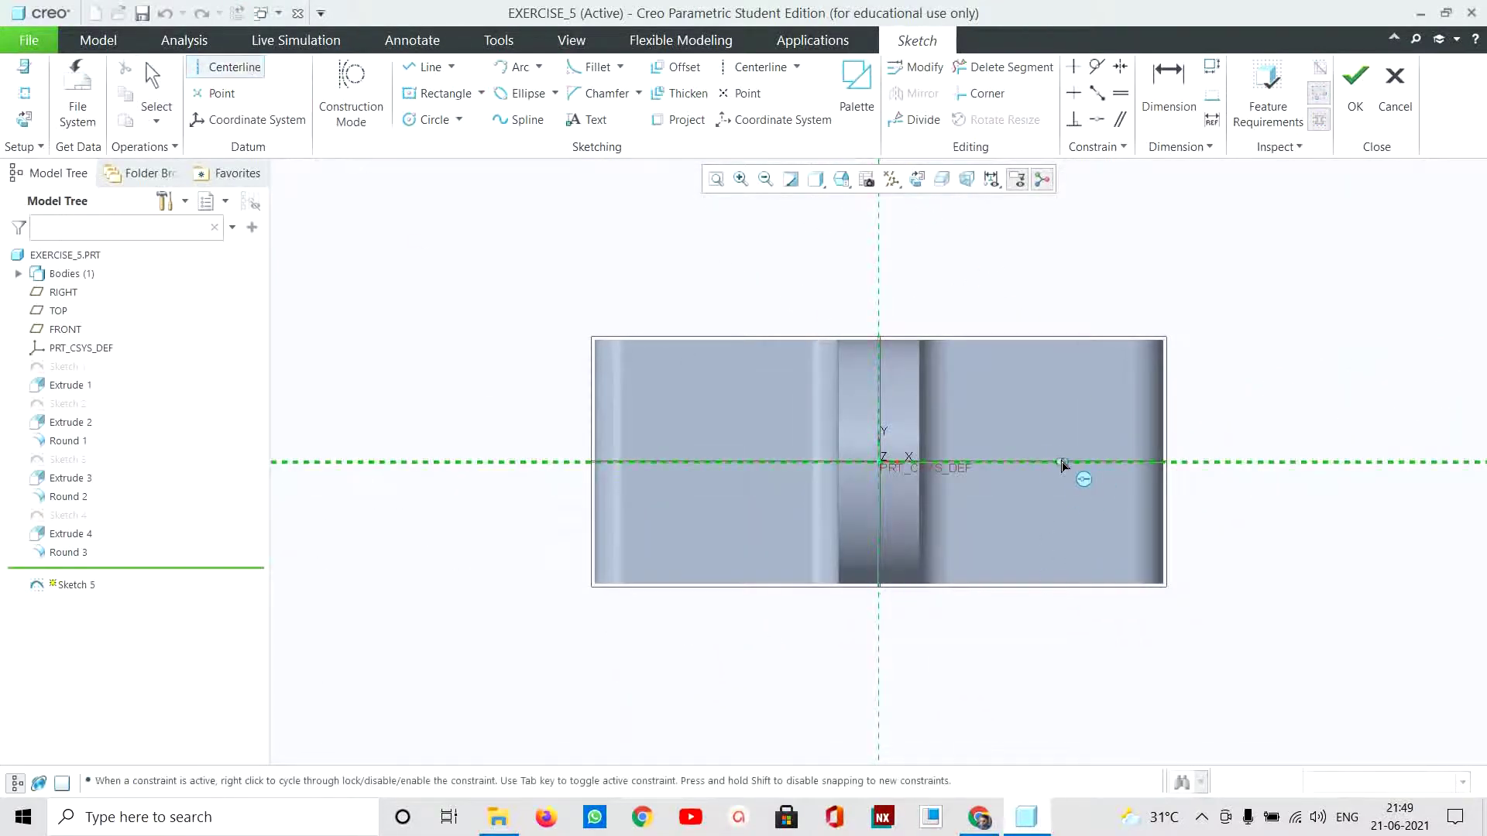
left_click(1059, 463)
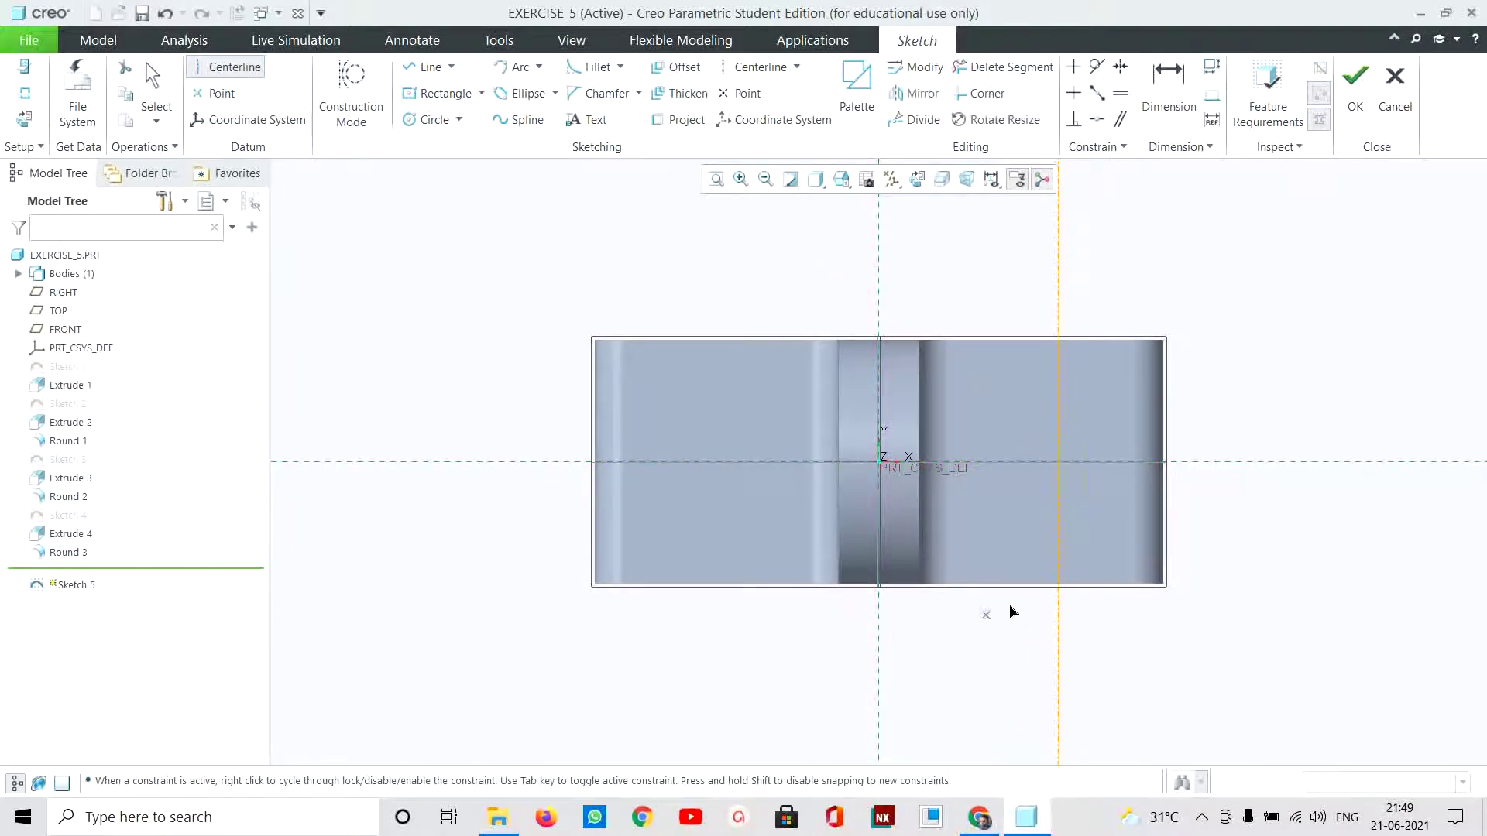
left_click(687, 462)
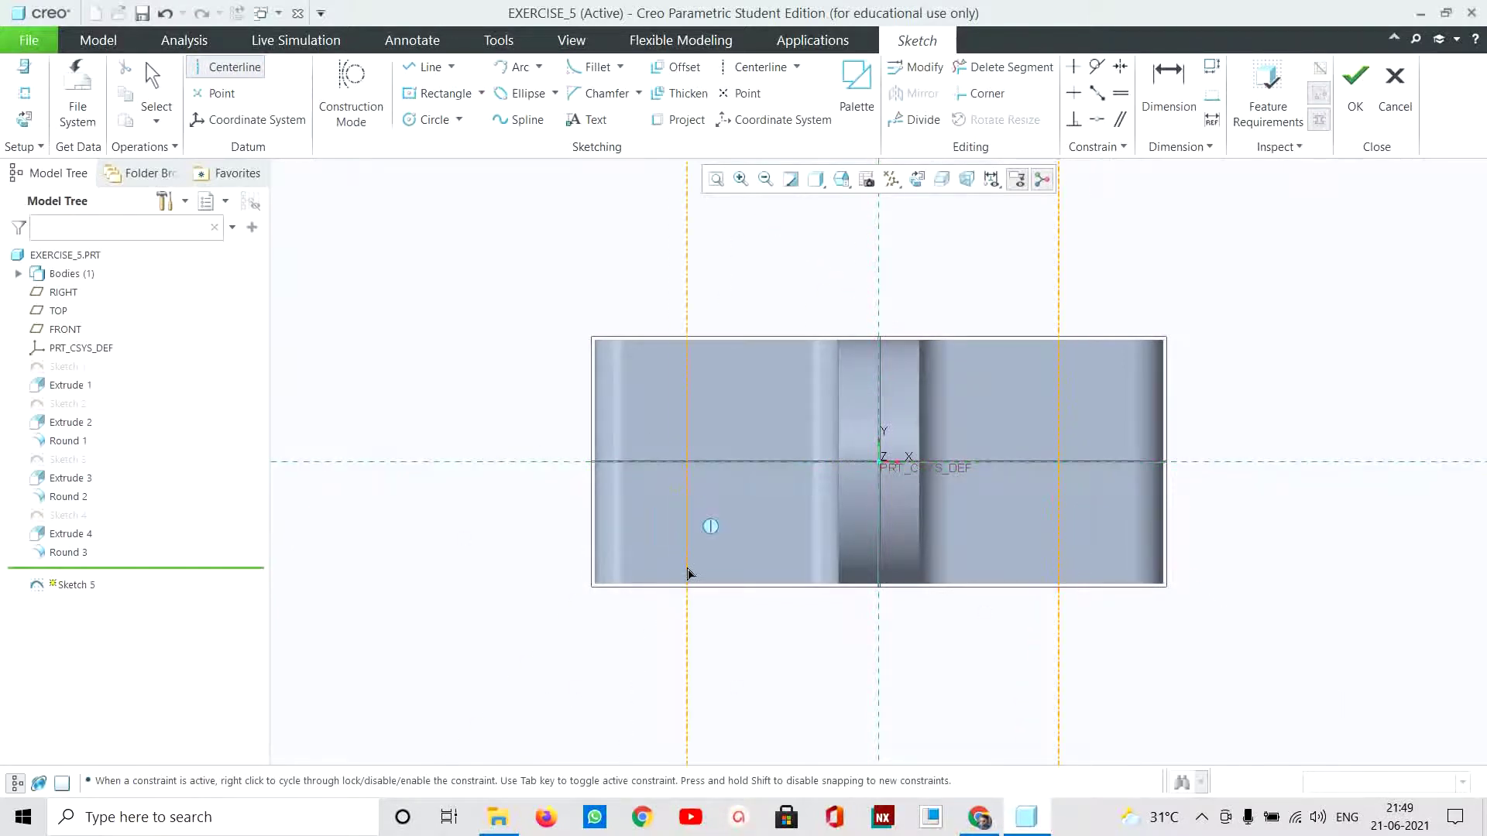
left_click(688, 573)
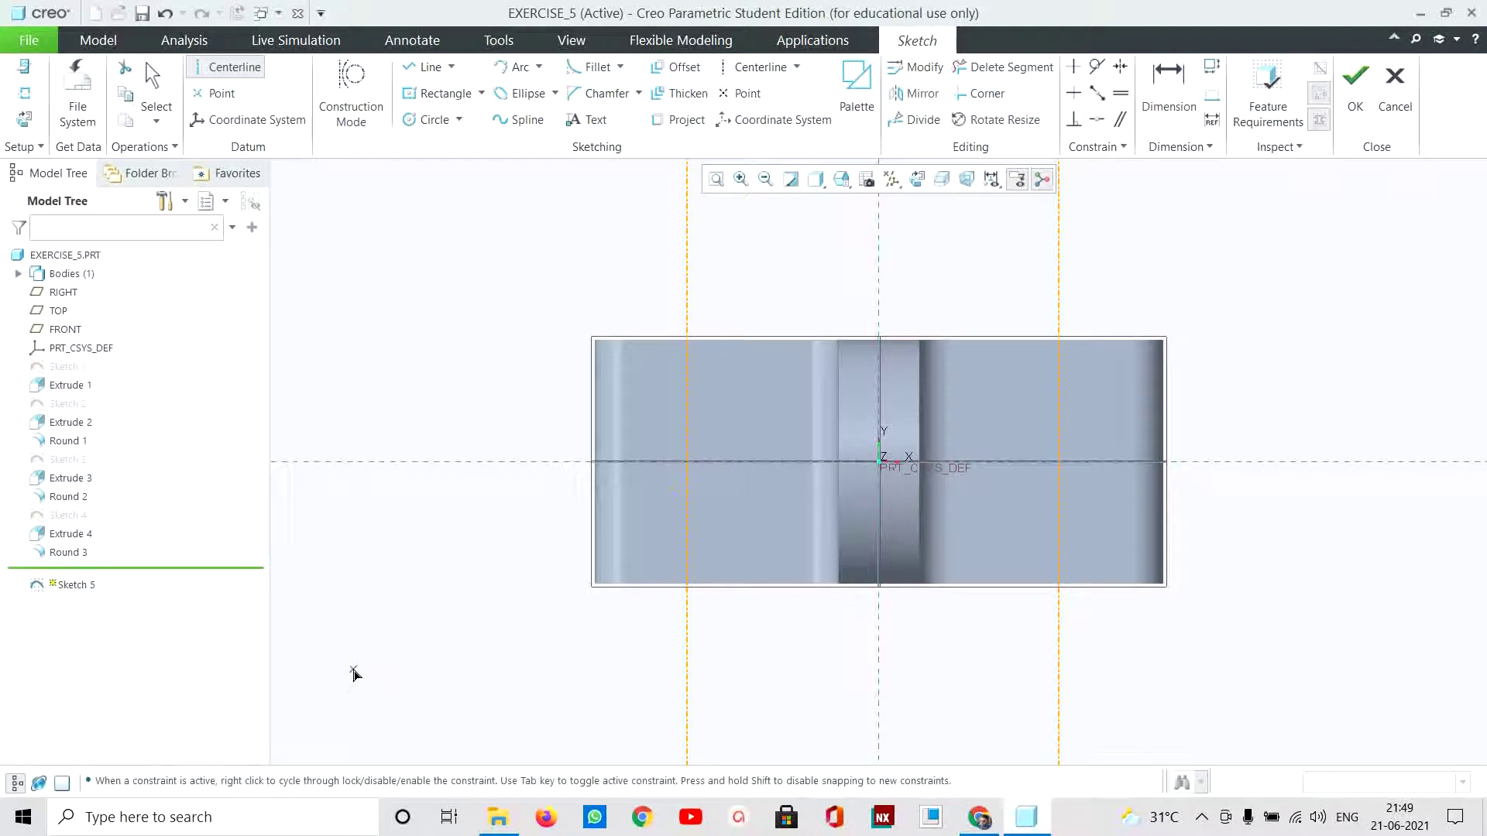
middle_click(354, 673)
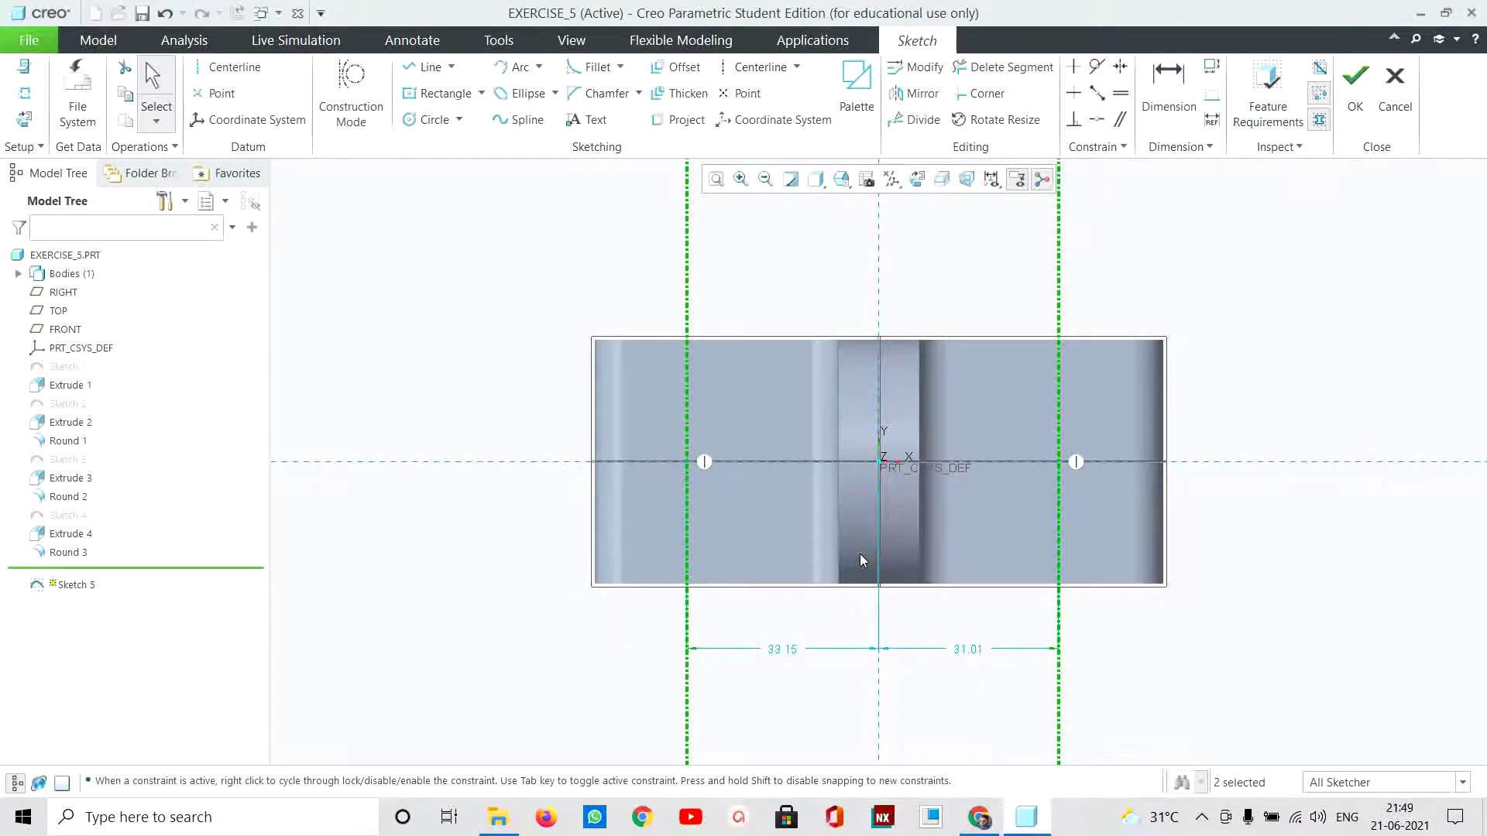
Step: Set both centerlines 28.00 from the part's centre
double_click(782, 649)
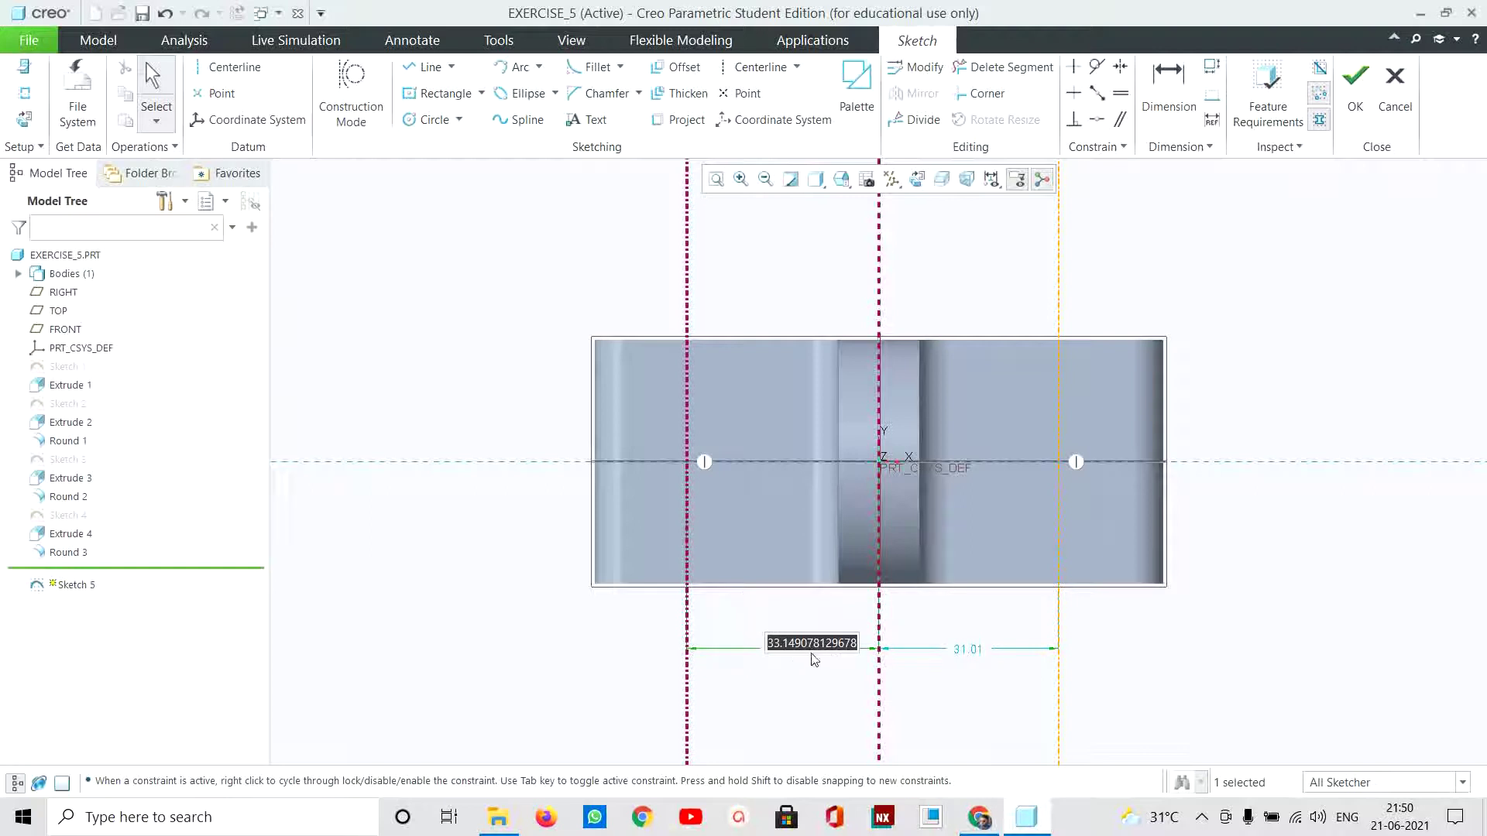
type("28")
key("Return")
double_click(968, 649)
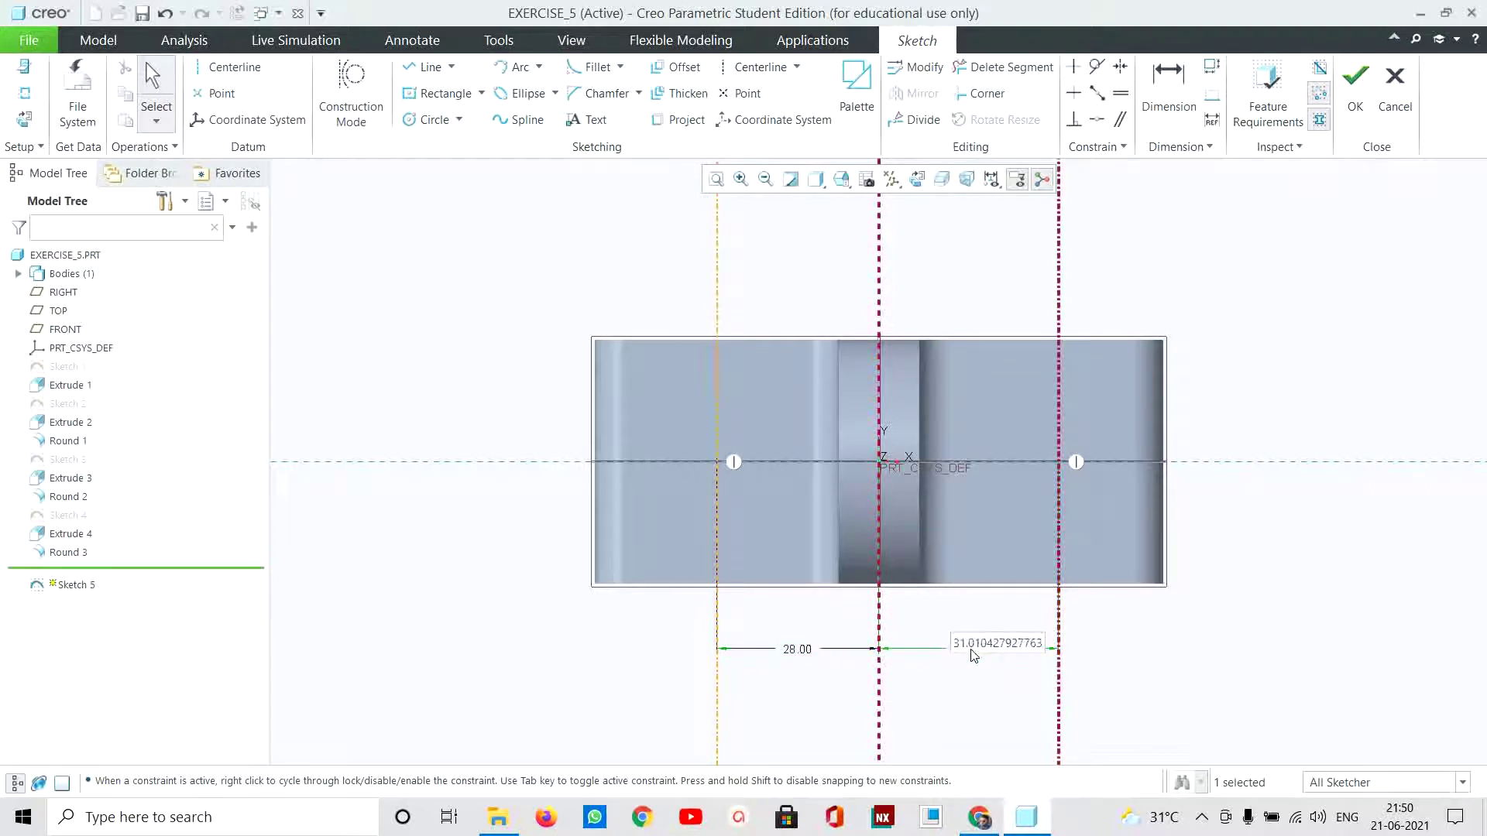
type("28")
key("Return")
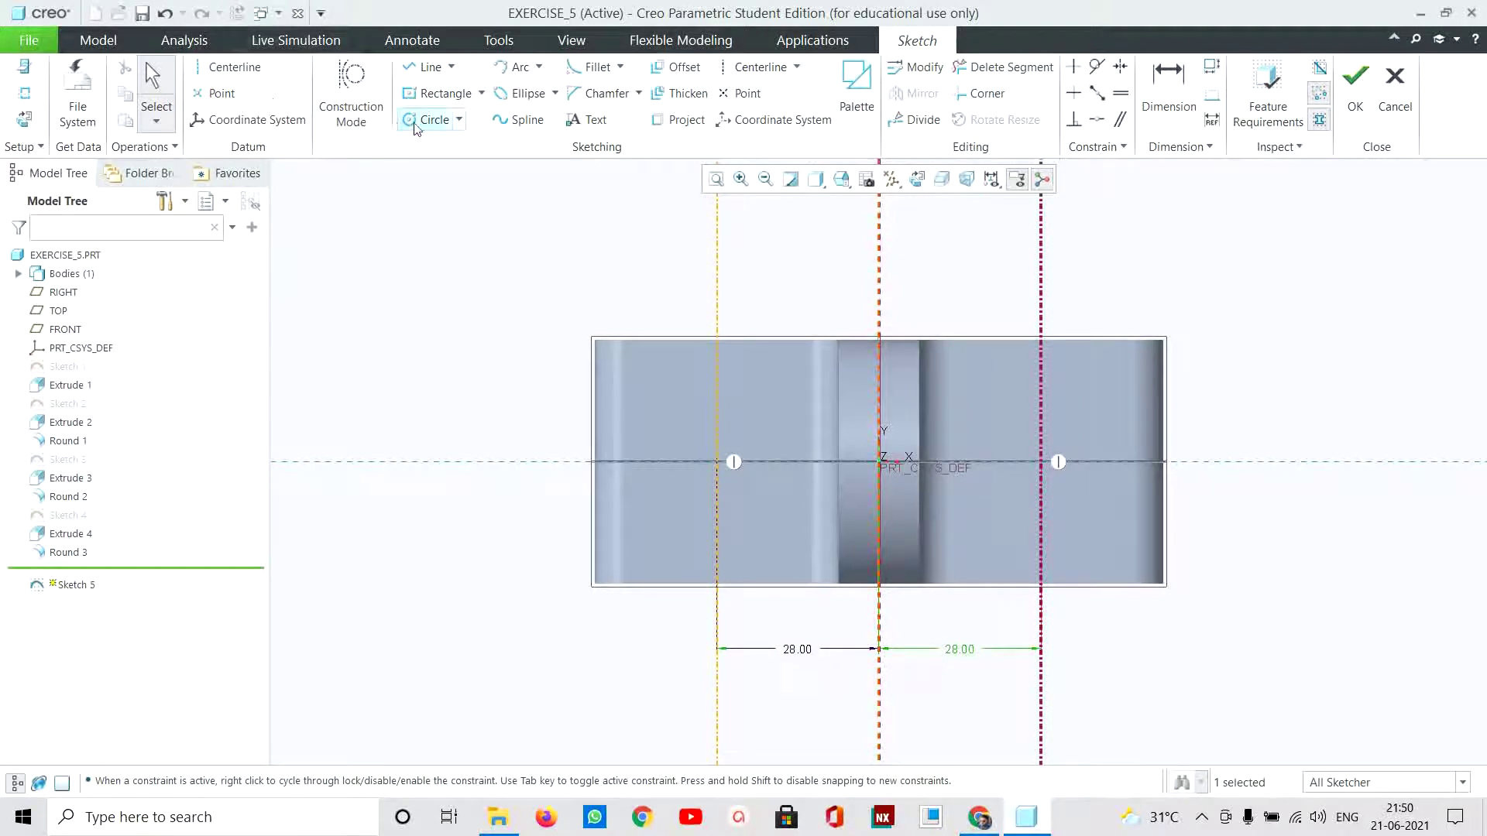
Step: Draw two equal Ø12.00 circles on the 28.00 centerlines and finish Sketch 5
left_click(430, 119)
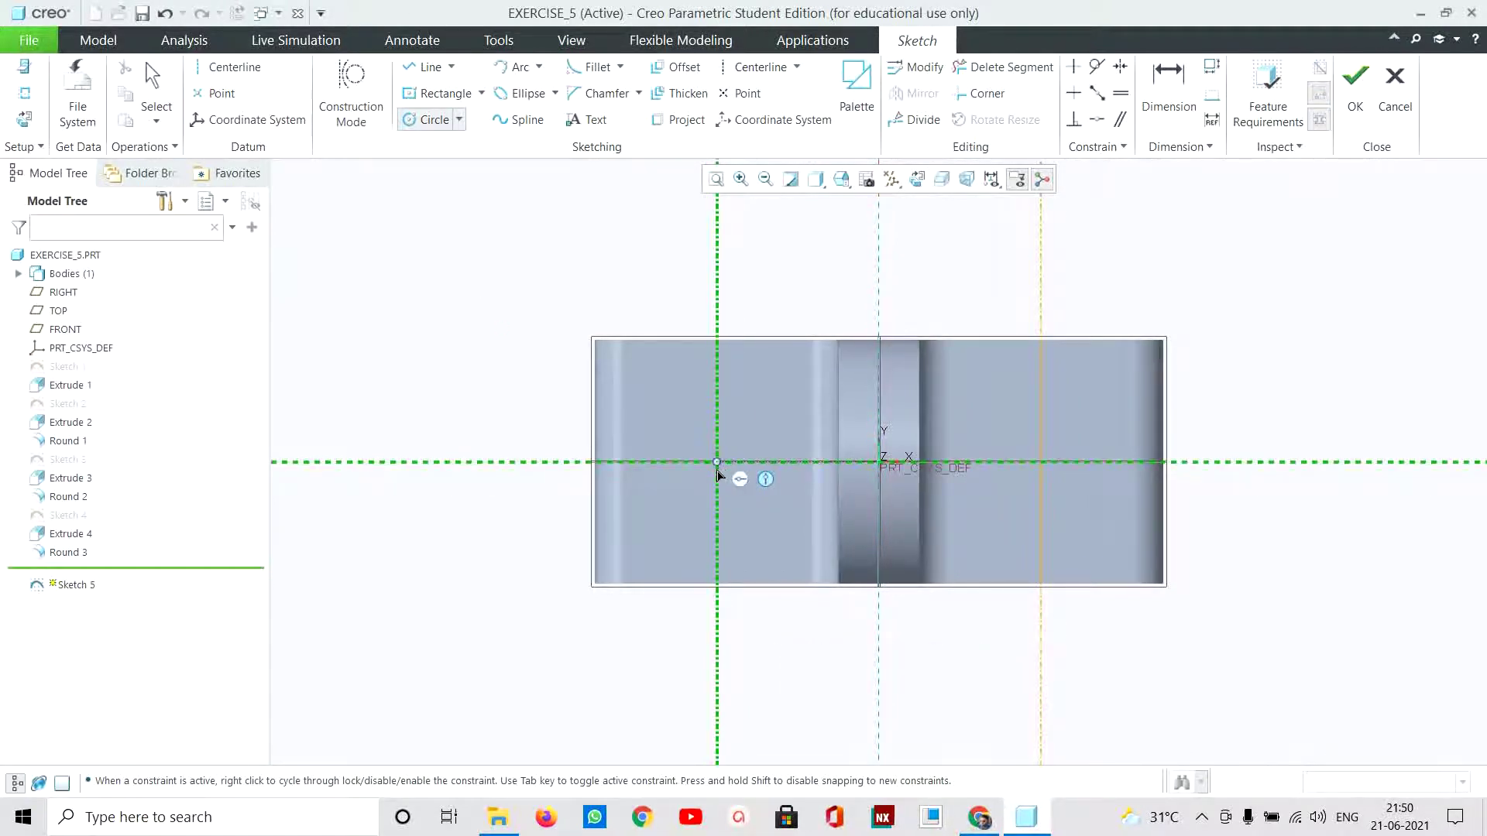
left_click(717, 463)
left_click(742, 503)
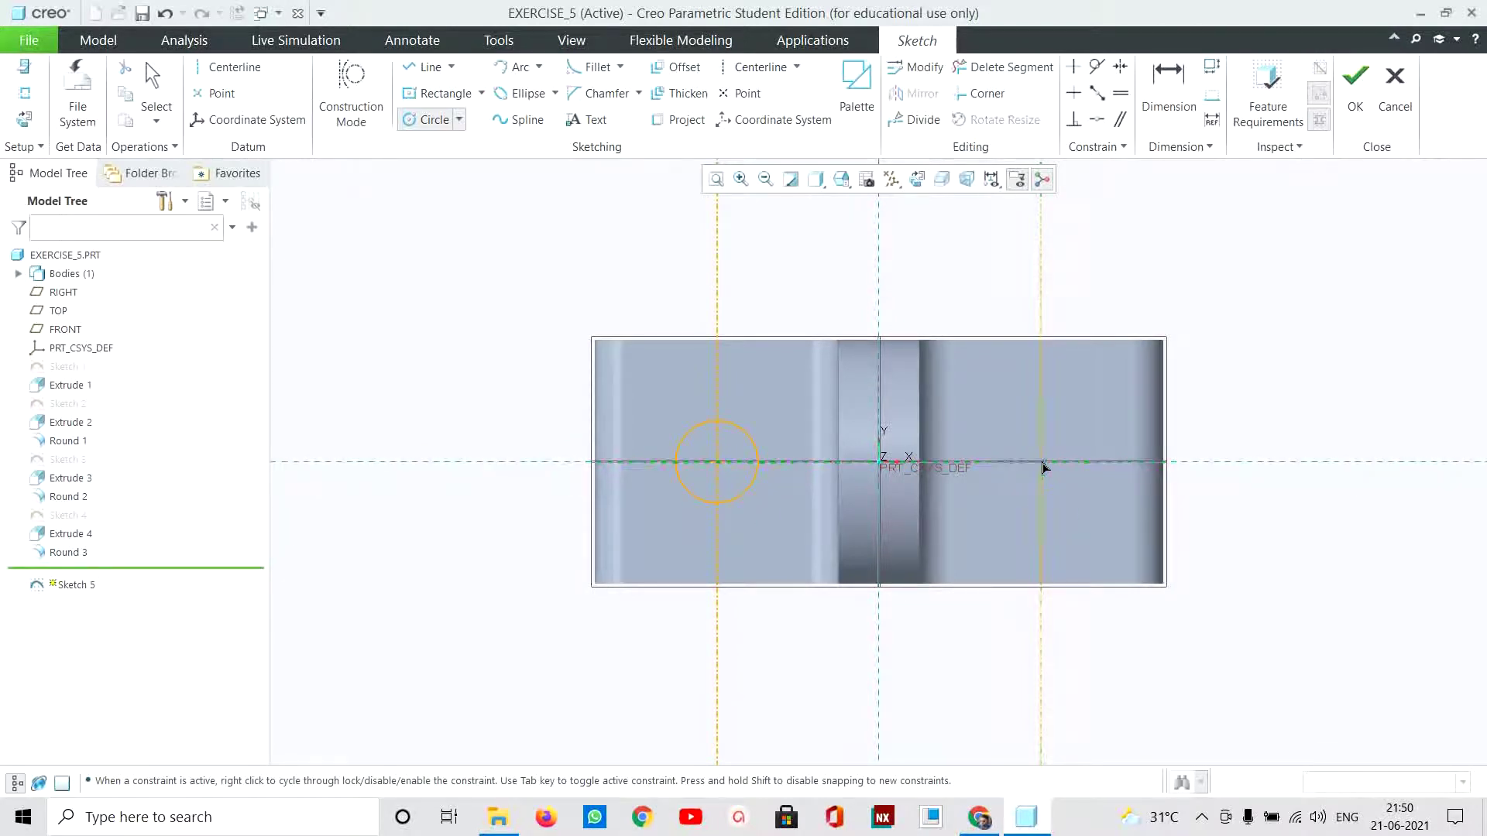
left_click(1041, 462)
left_click(1061, 508)
middle_click(662, 664)
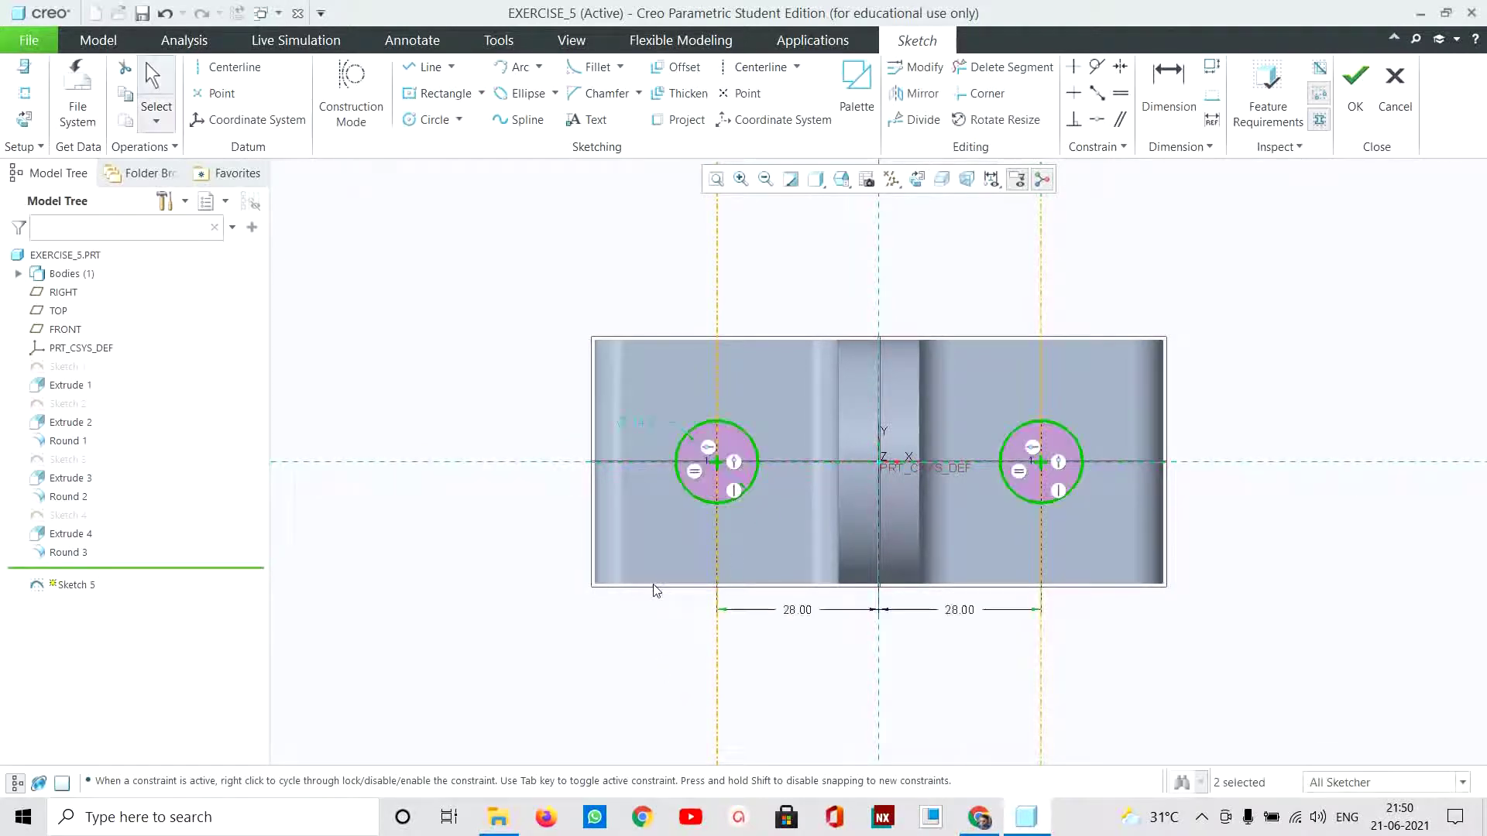
left_click(644, 416)
double_click(643, 421)
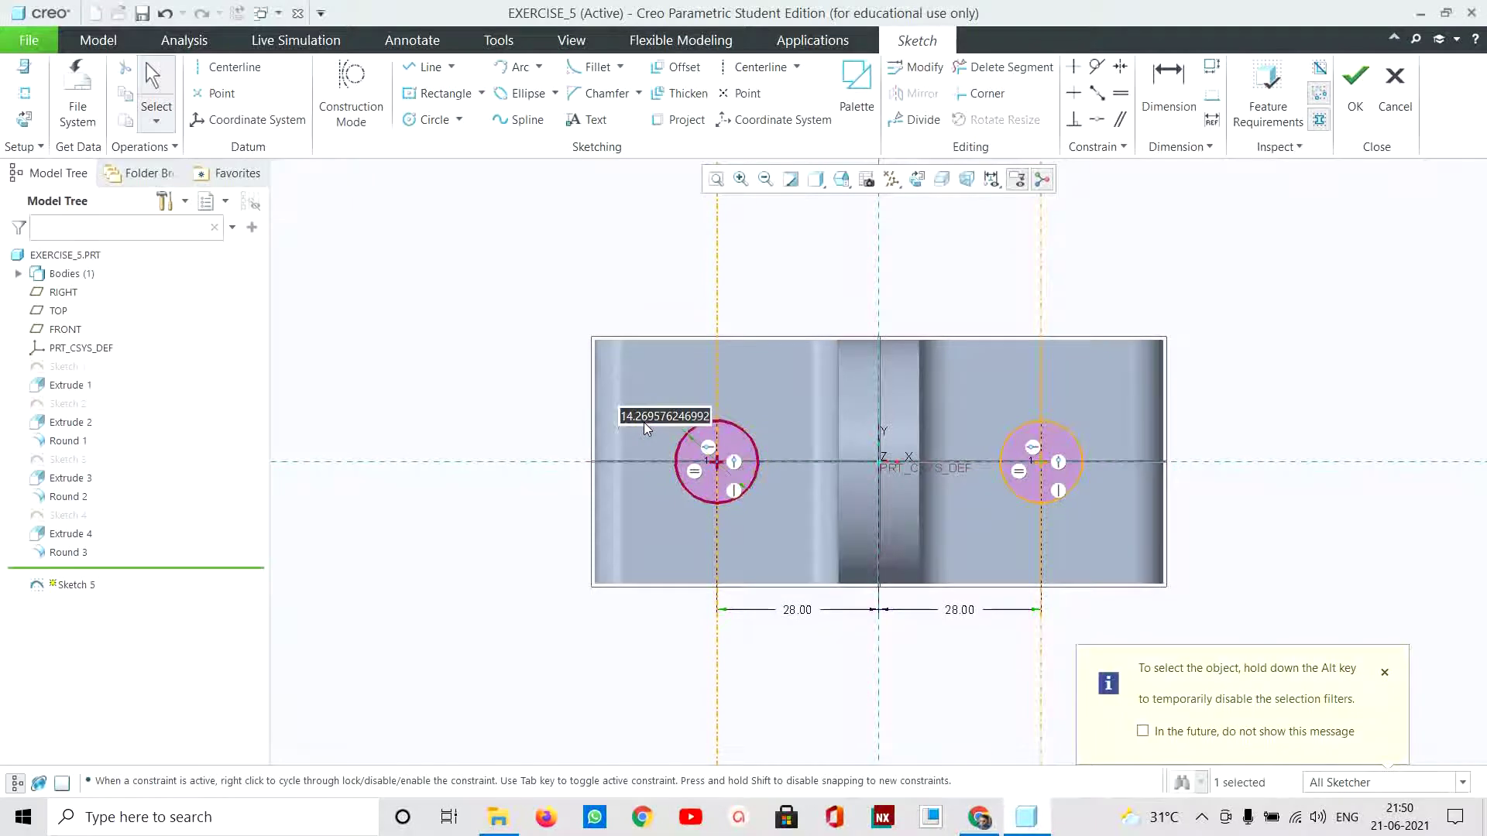
type("12")
key("Return")
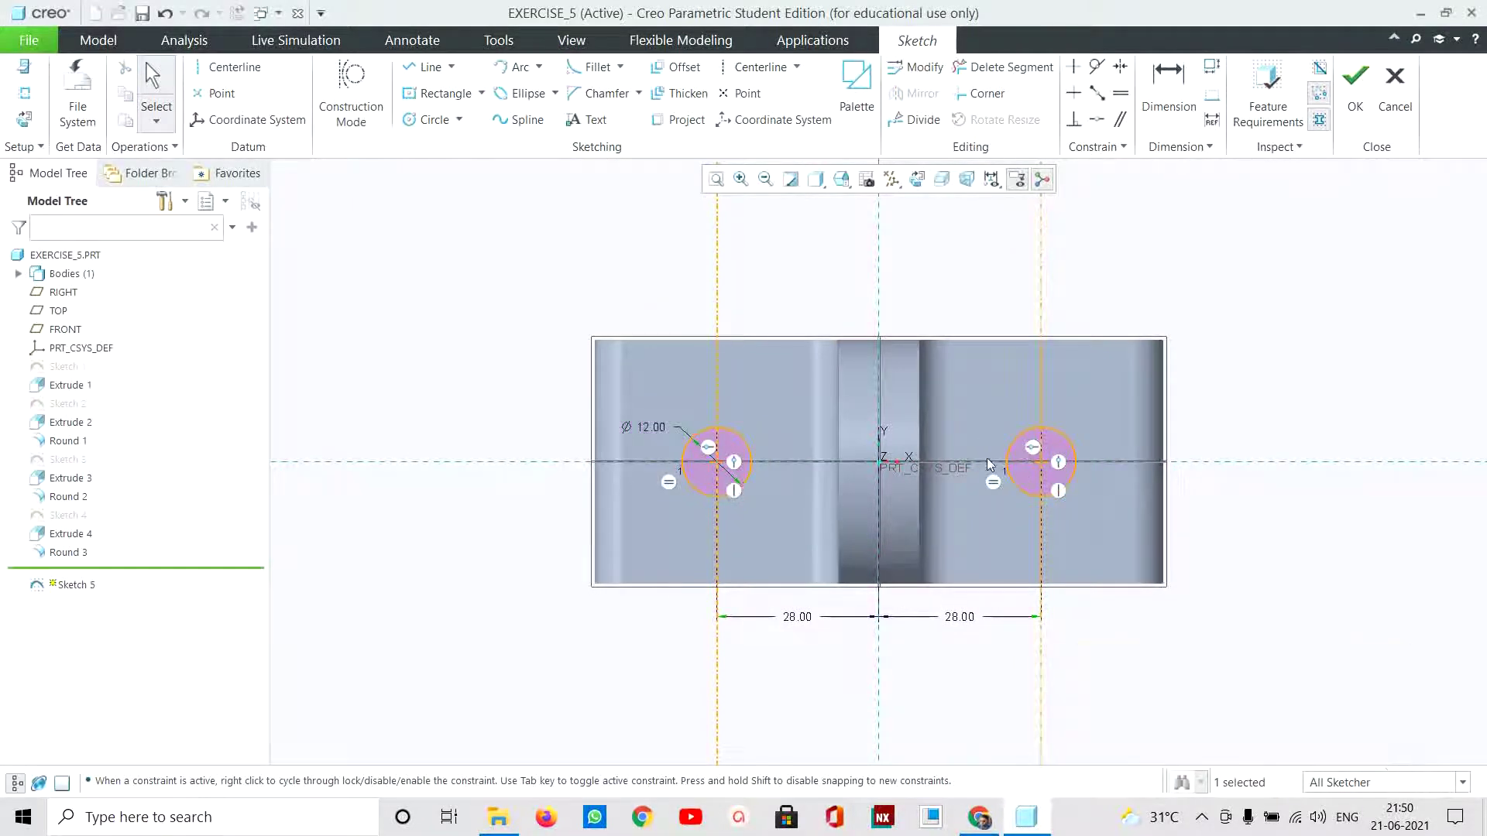
left_click(1354, 89)
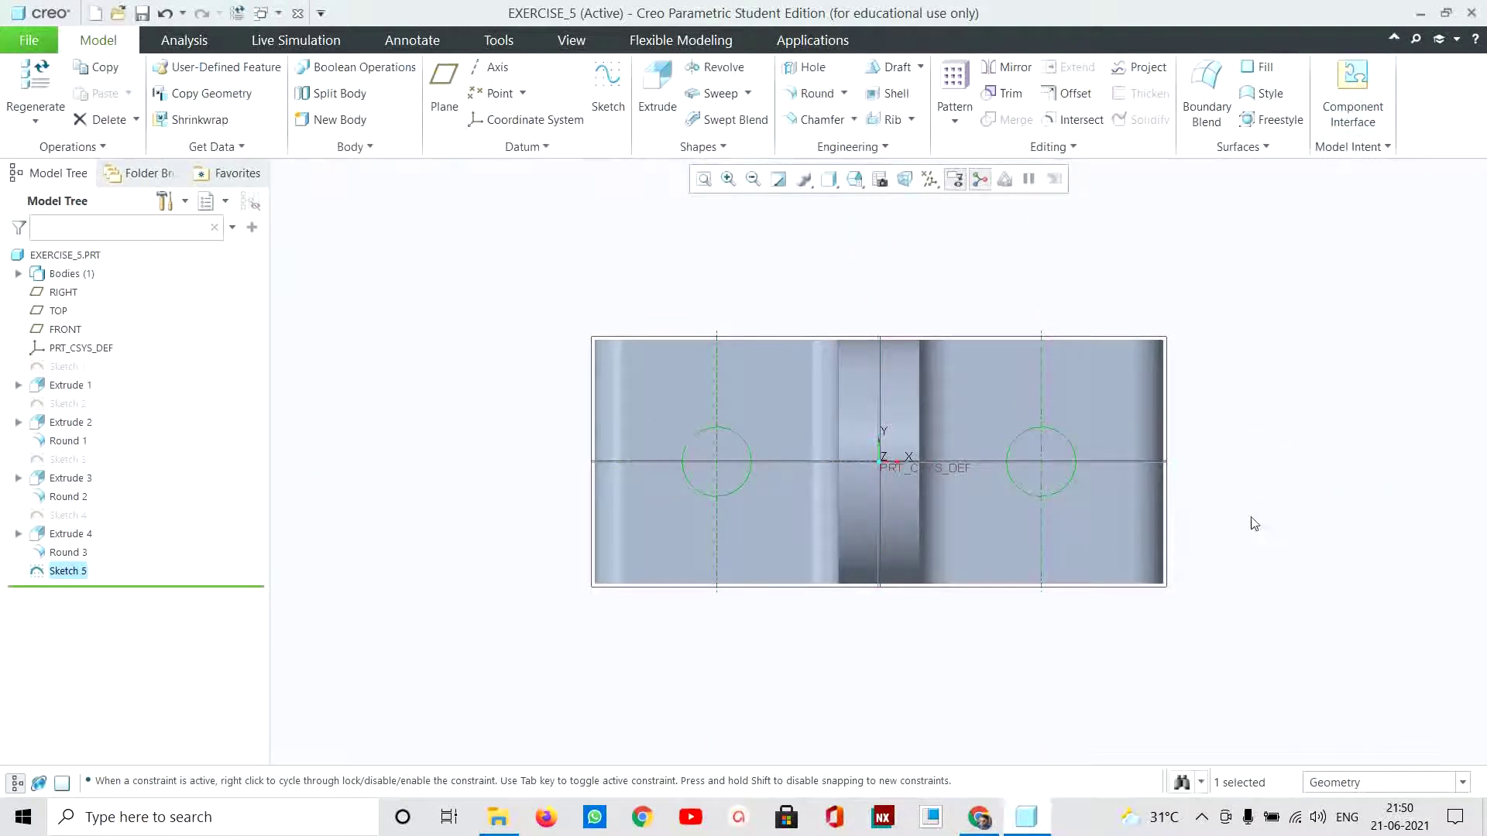
Step: Extrude Sketch 5's two Ø12 circles as material-removing through-cuts in the base
left_click(657, 85)
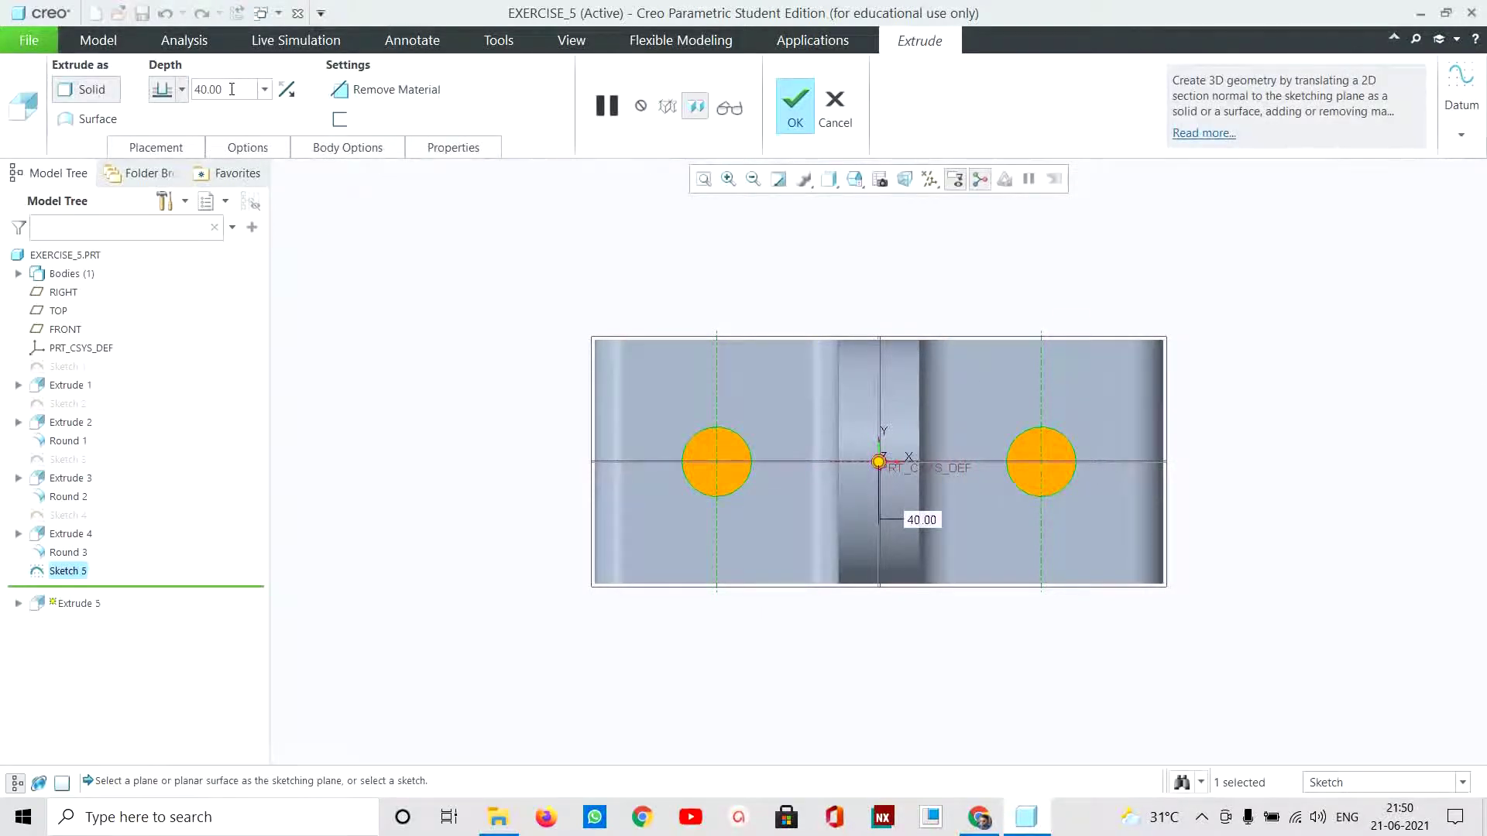
key("ctrl+d")
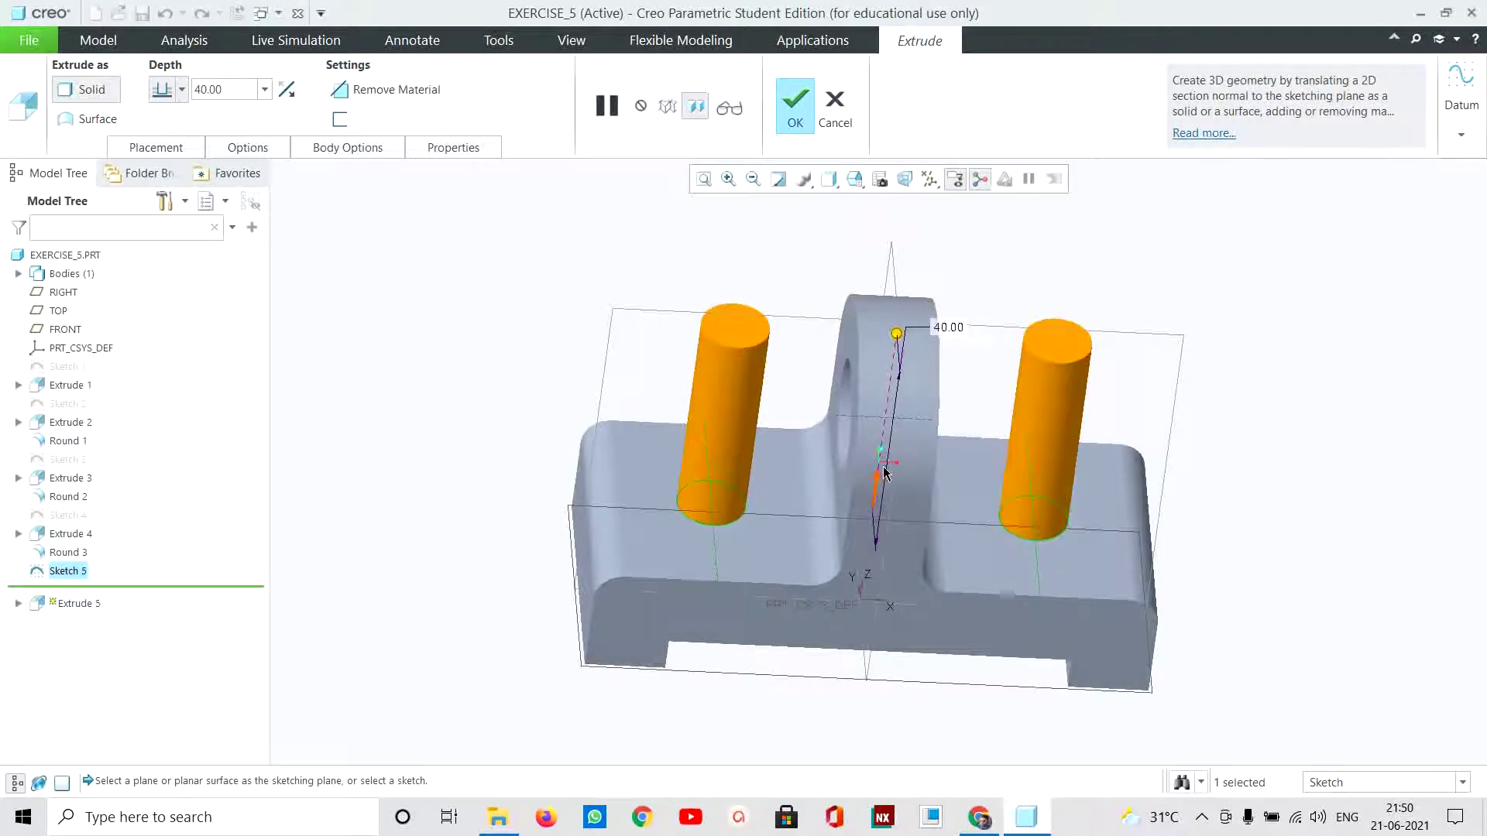
left_click(880, 480)
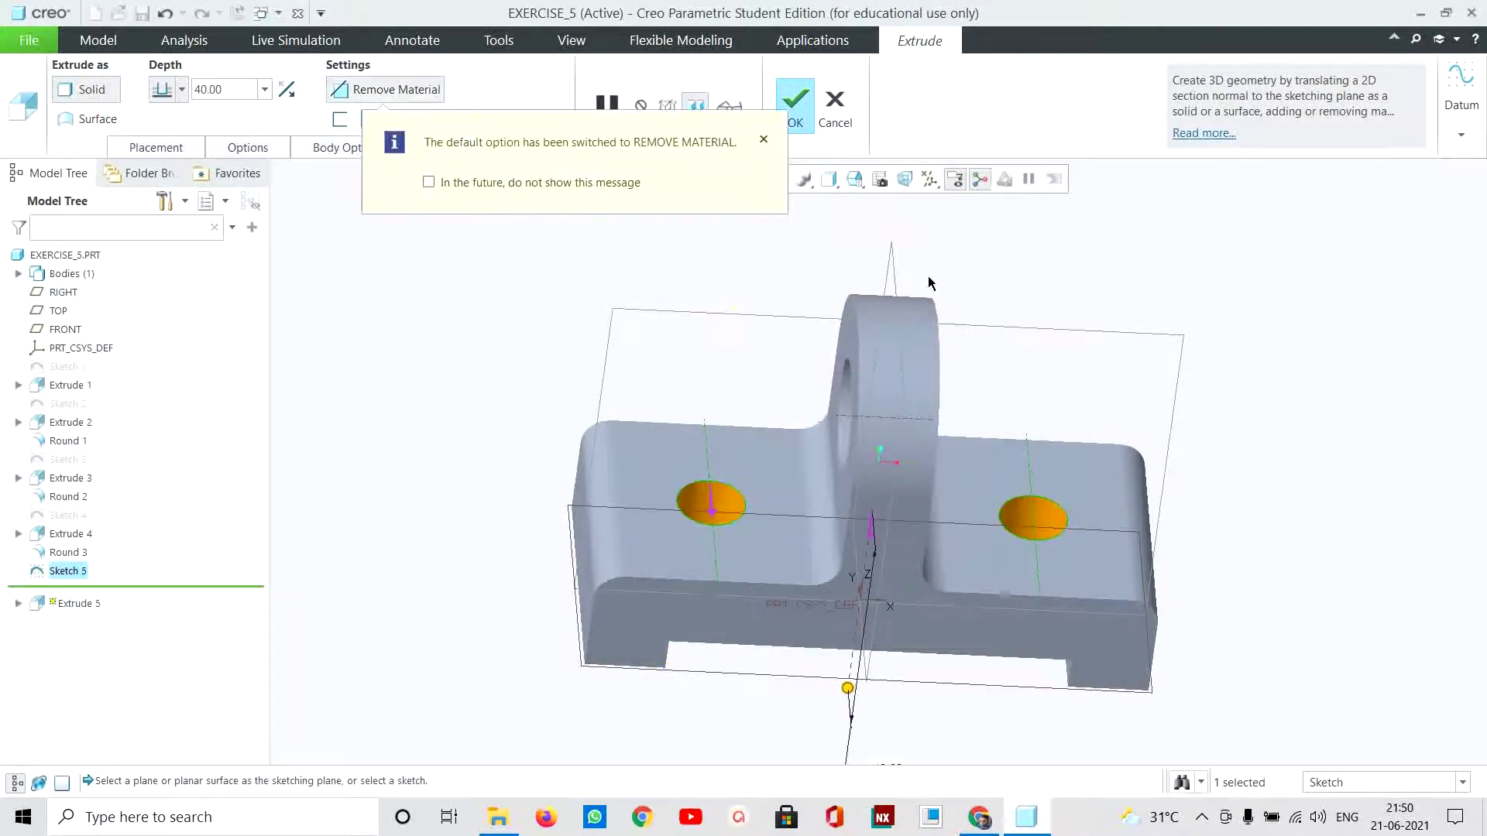
left_click(797, 108)
mouse_move(1257, 413)
middle_mouse_down()
mouse_move(1224, 488)
mouse_move(1242, 431)
mouse_move(1278, 479)
mouse_move(1222, 443)
middle_mouse_up()
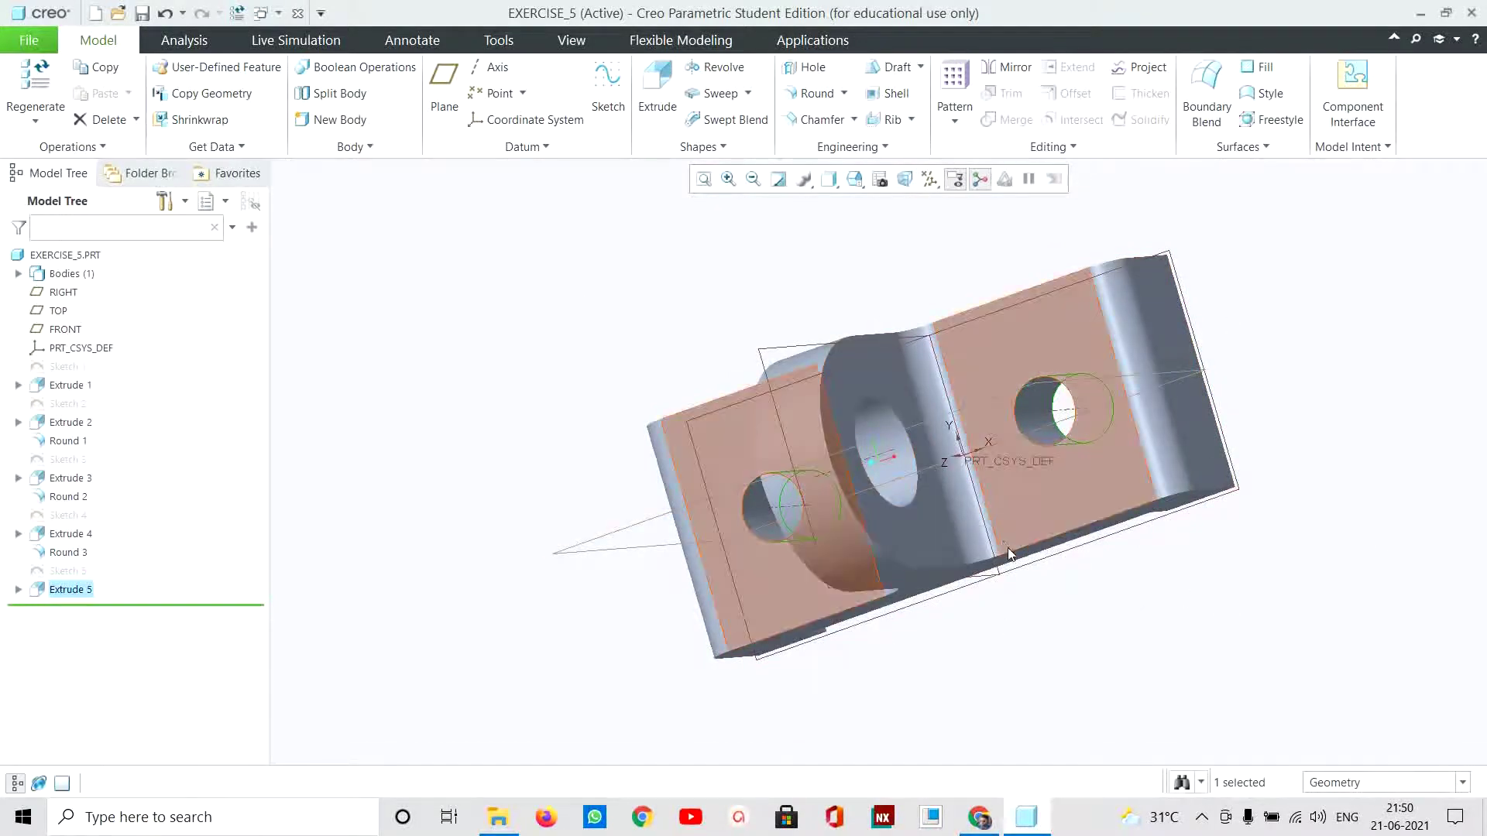
mouse_move(1113, 639)
middle_mouse_down()
mouse_move(1305, 463)
mouse_move(1314, 530)
middle_mouse_up()
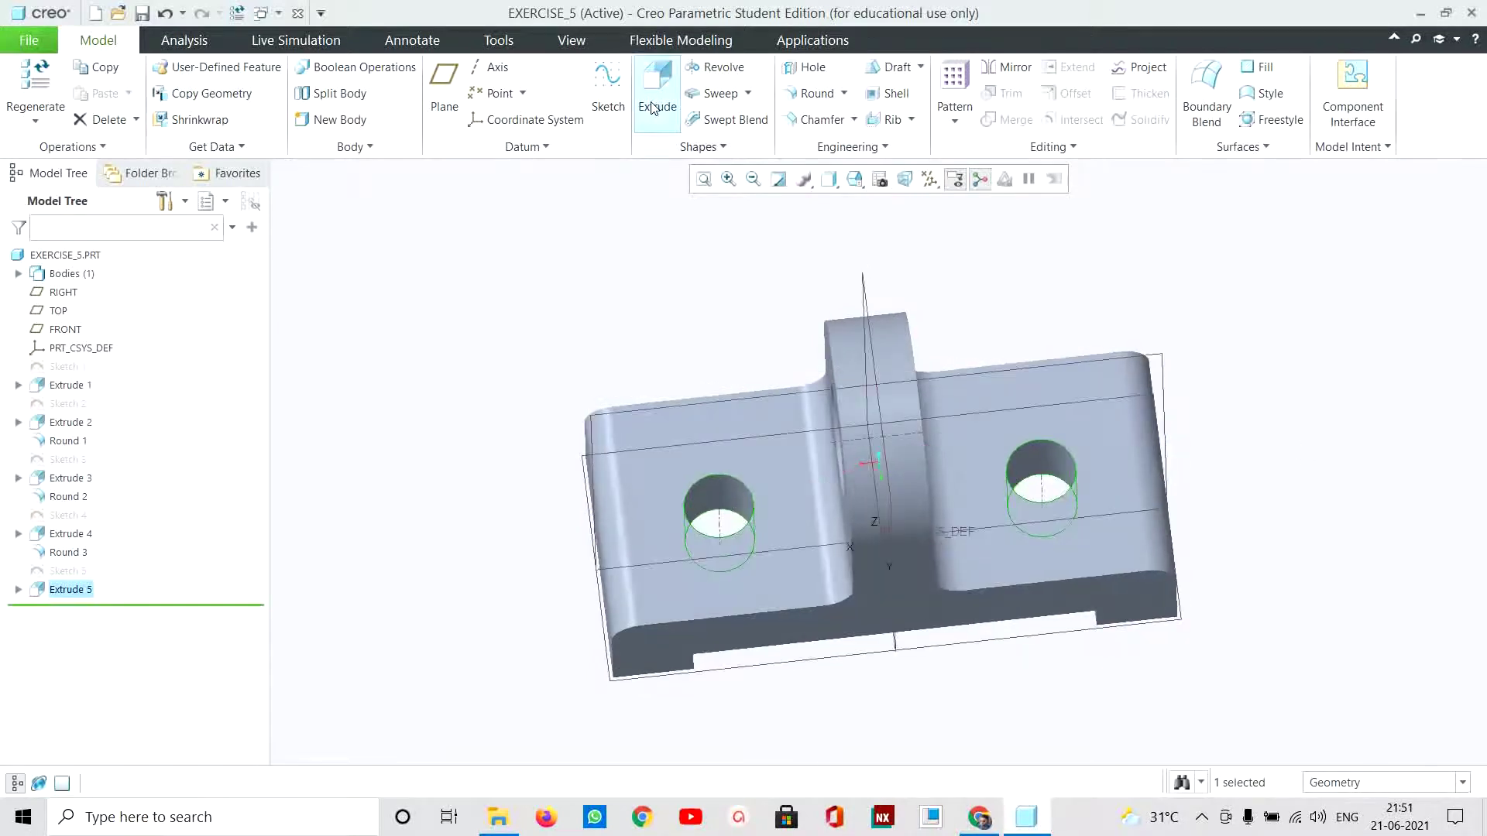
Step: Apply the yellow appearance to the bracket's two top faces
left_click(573, 42)
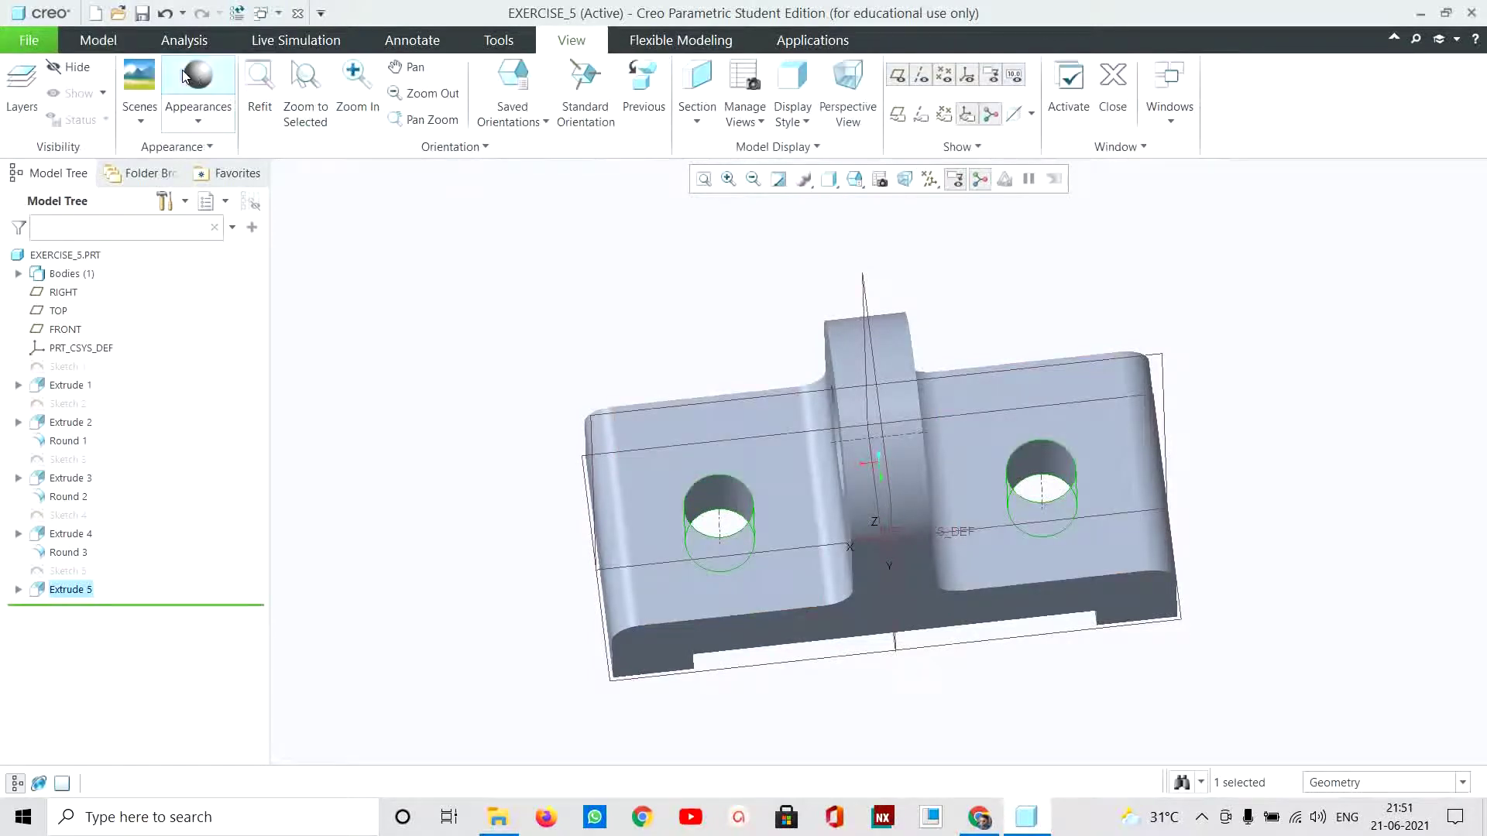
left_click(197, 126)
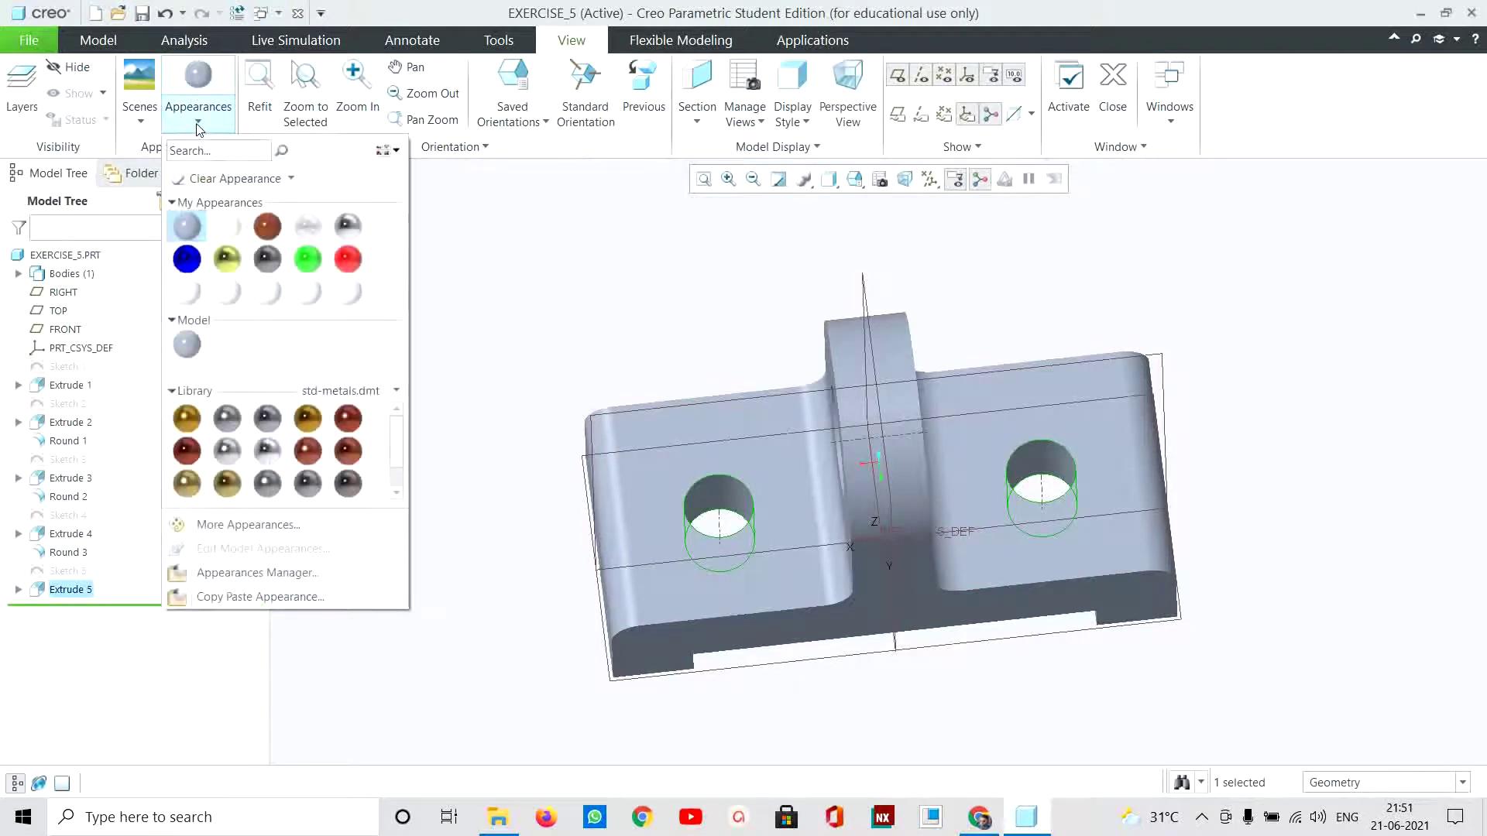
left_click(232, 264)
left_click(741, 462)
middle_click(759, 464)
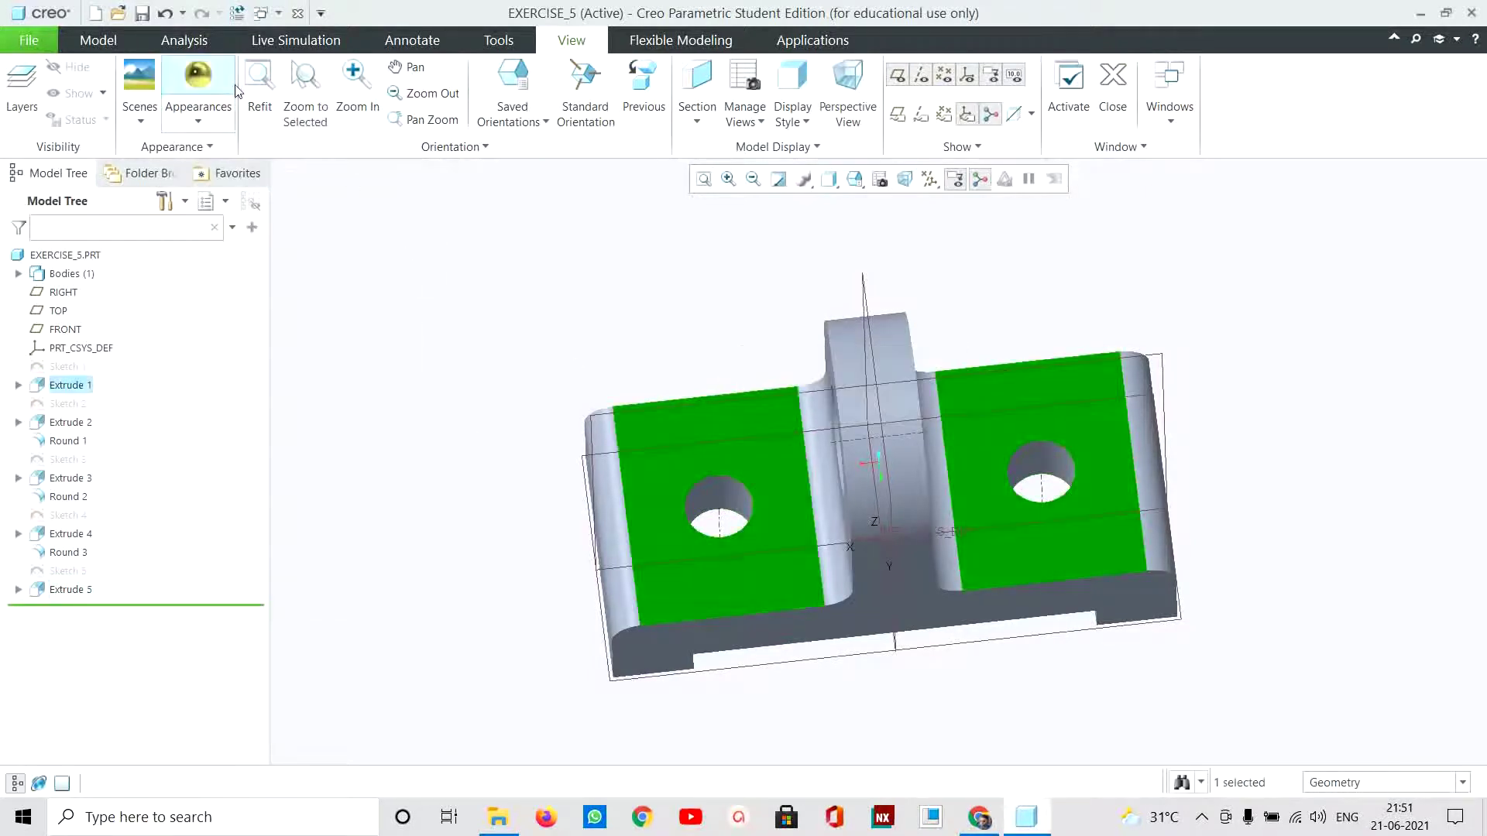
Step: Colour the cylindrical boss face, its ring face and the base top face yellow
mouse_move(1413, 578)
middle_mouse_down()
mouse_move(1281, 521)
mouse_move(1281, 537)
mouse_move(1278, 438)
mouse_move(1186, 379)
mouse_move(1084, 434)
middle_mouse_up()
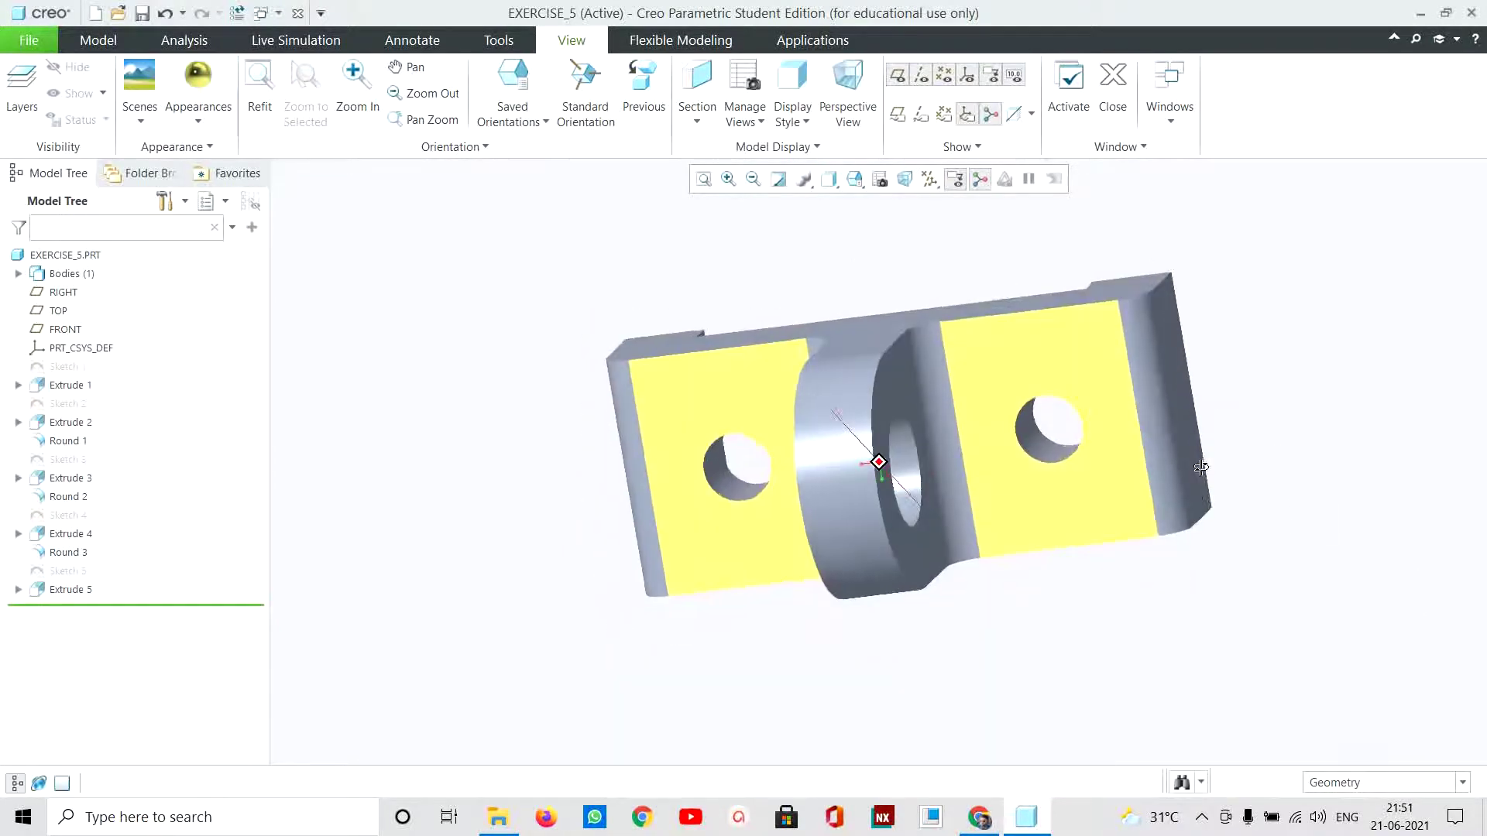
left_click(823, 383)
left_click(198, 77)
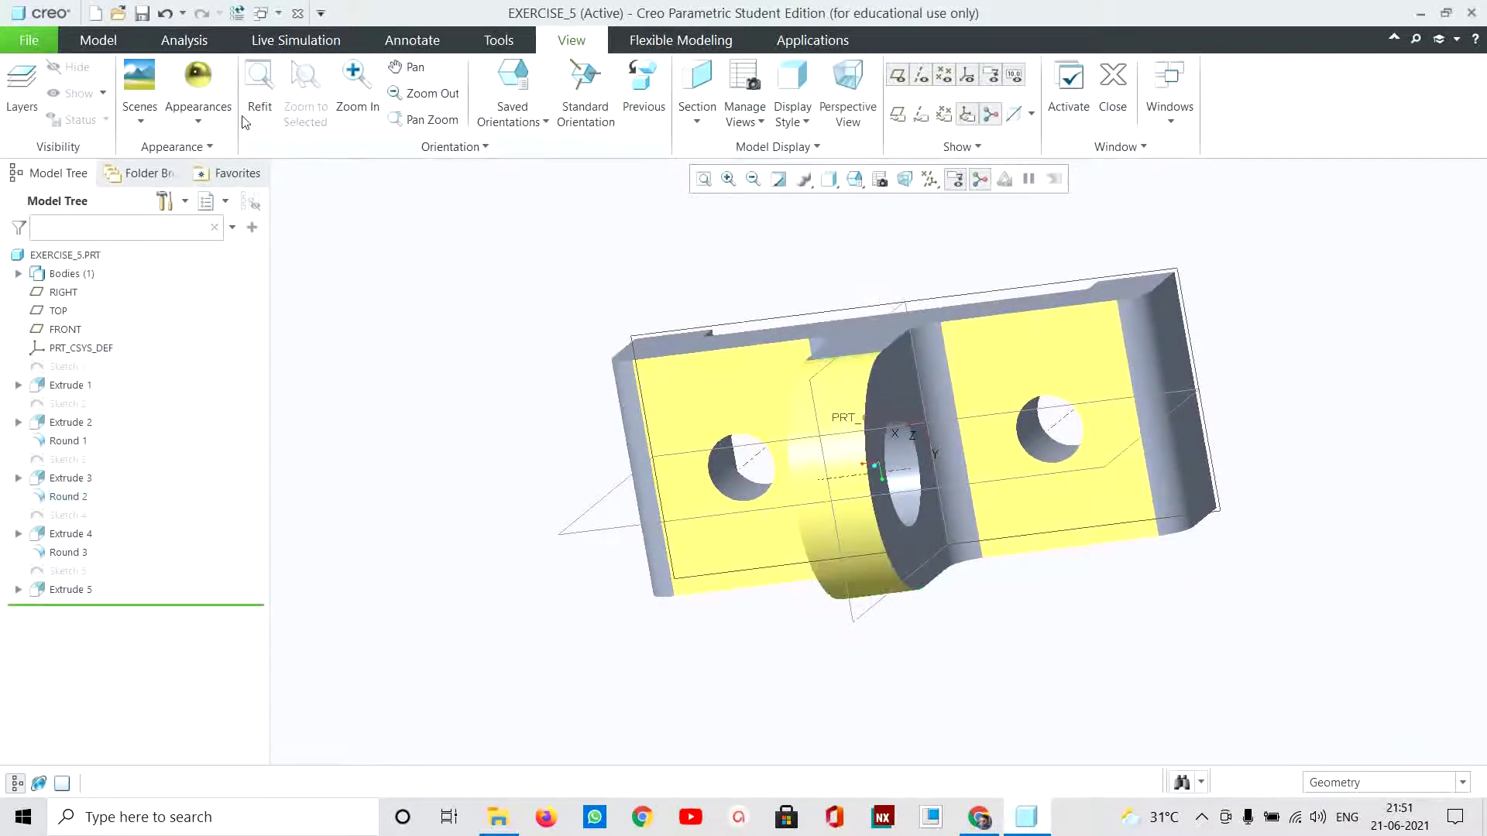
left_click(882, 383)
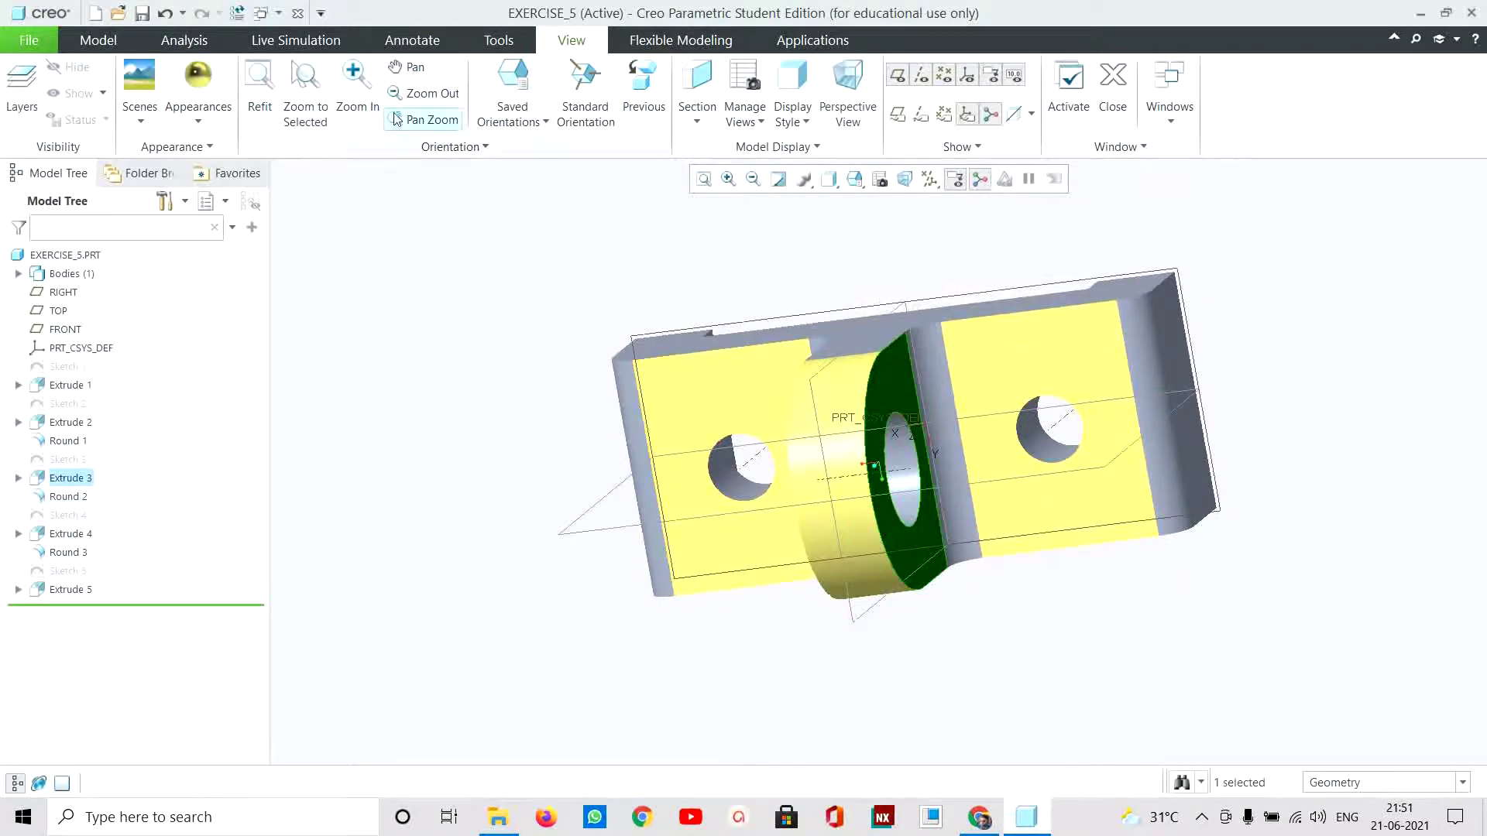
left_click(198, 77)
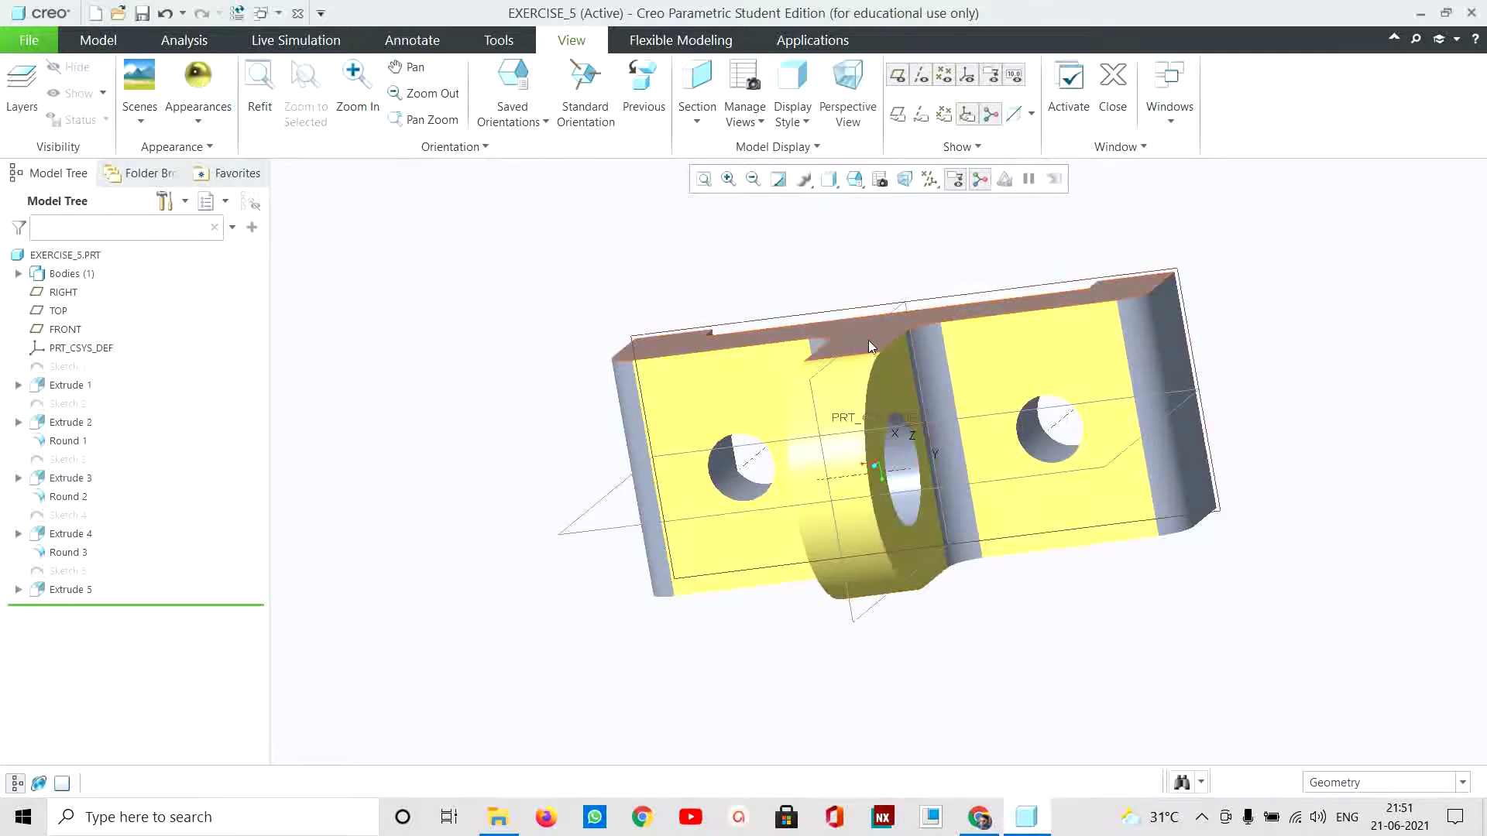
left_click(867, 340)
left_click(198, 78)
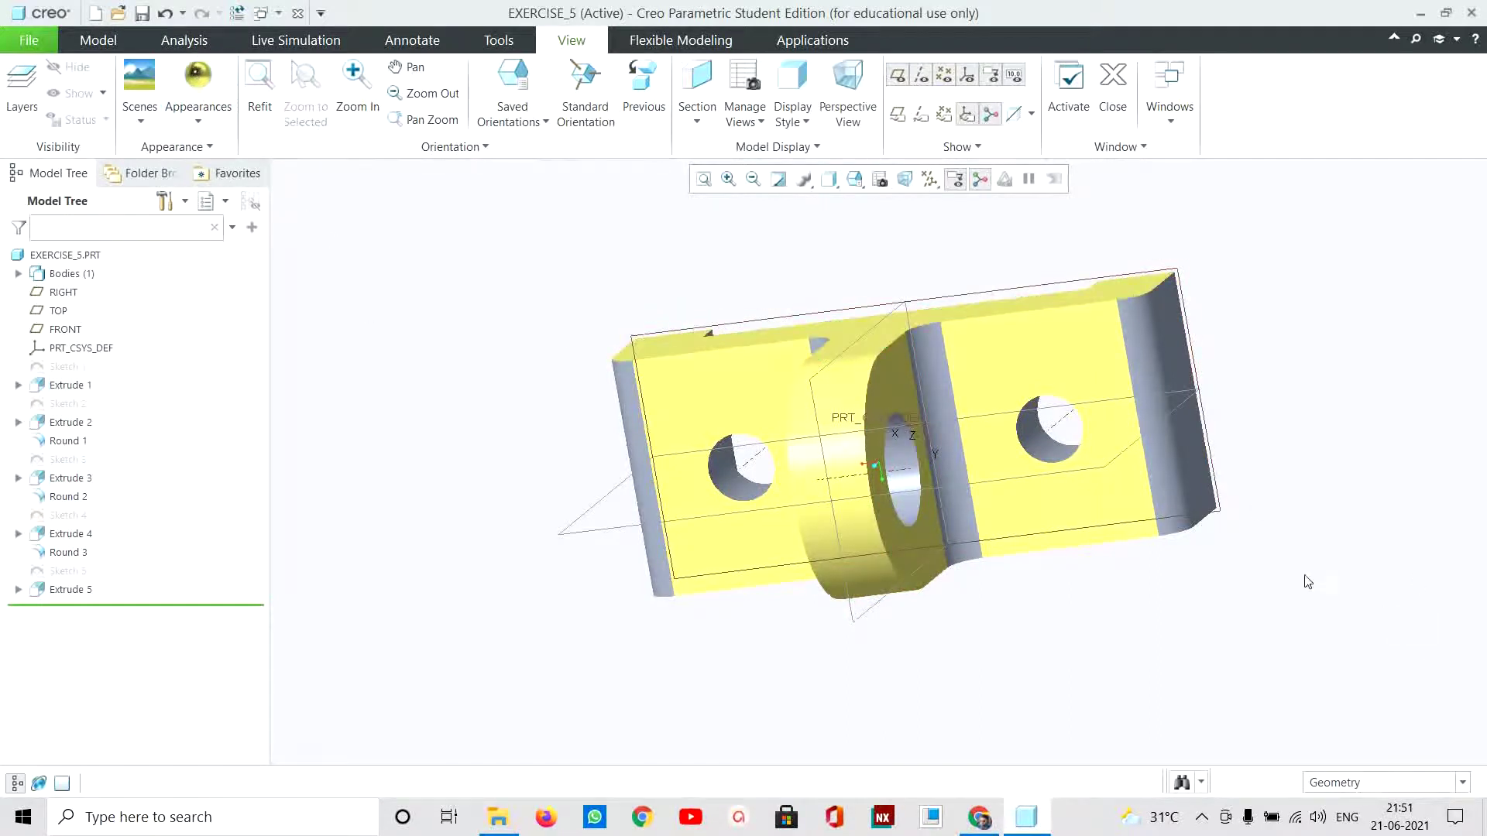
Step: Colour the right round, right end face and strip beside the boss yellow
left_click(1165, 441)
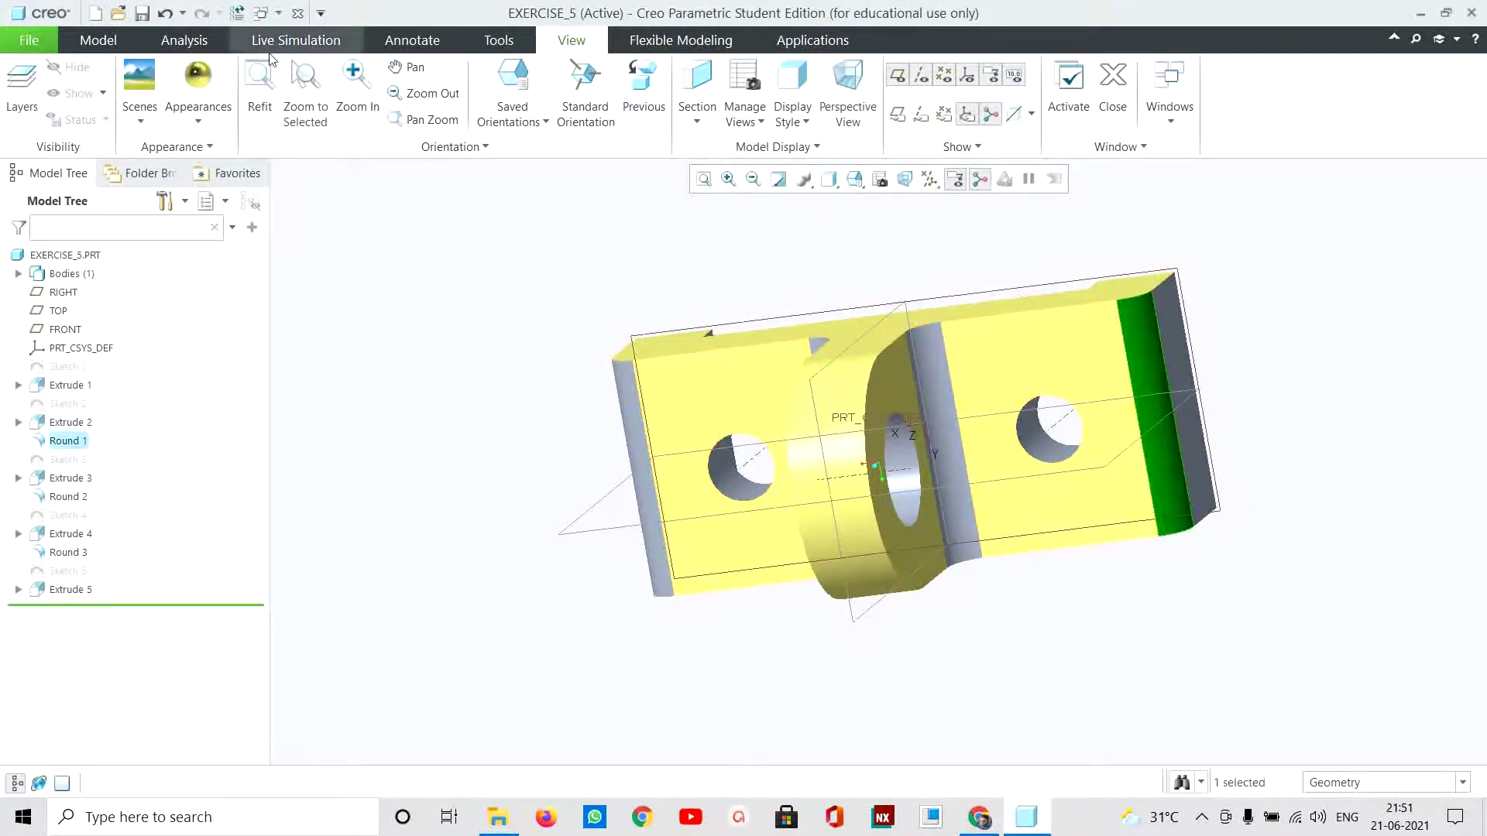
left_click(195, 72)
left_click(1187, 457)
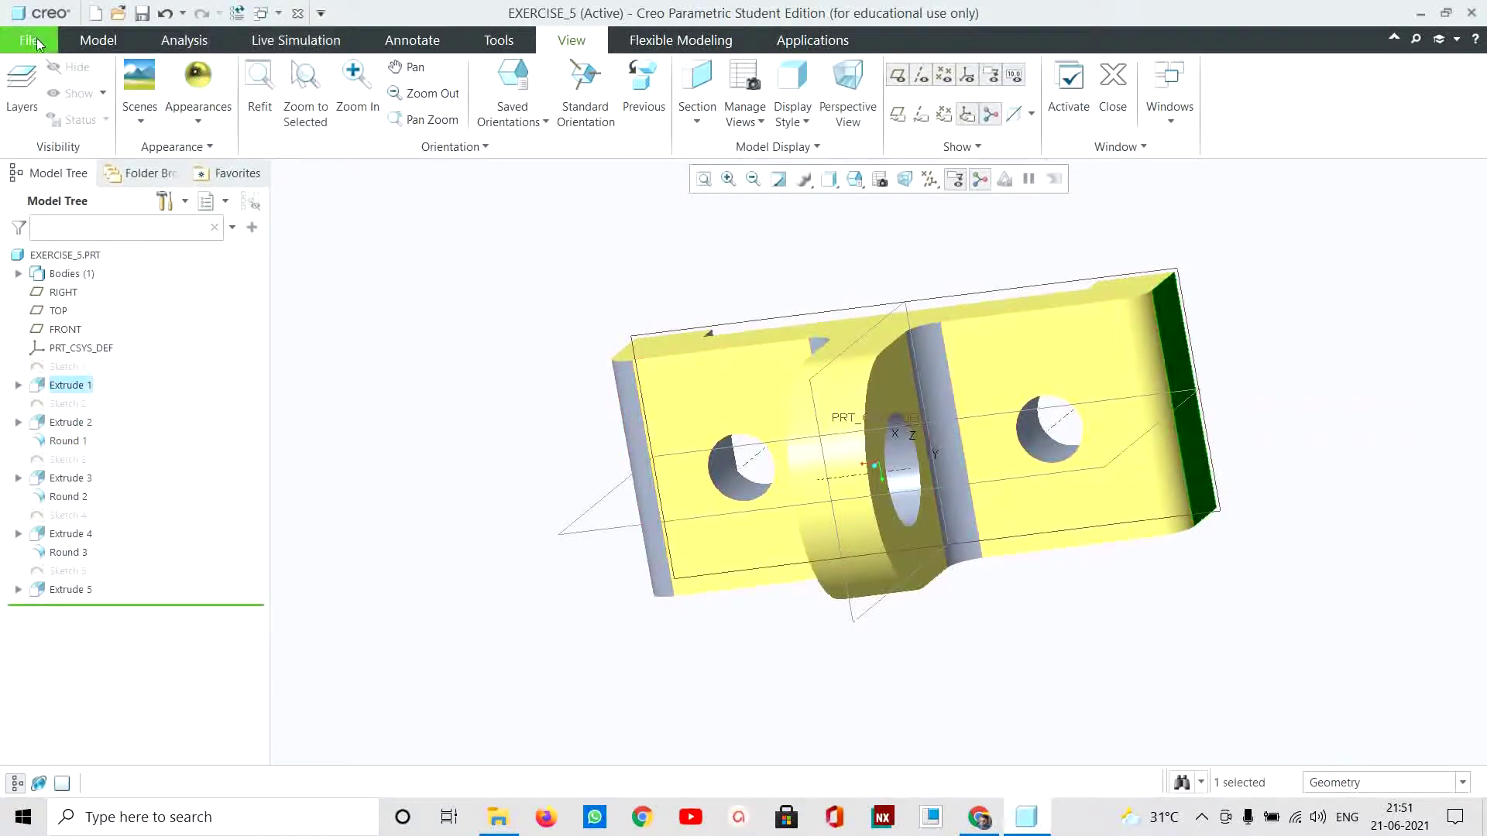
left_click(198, 78)
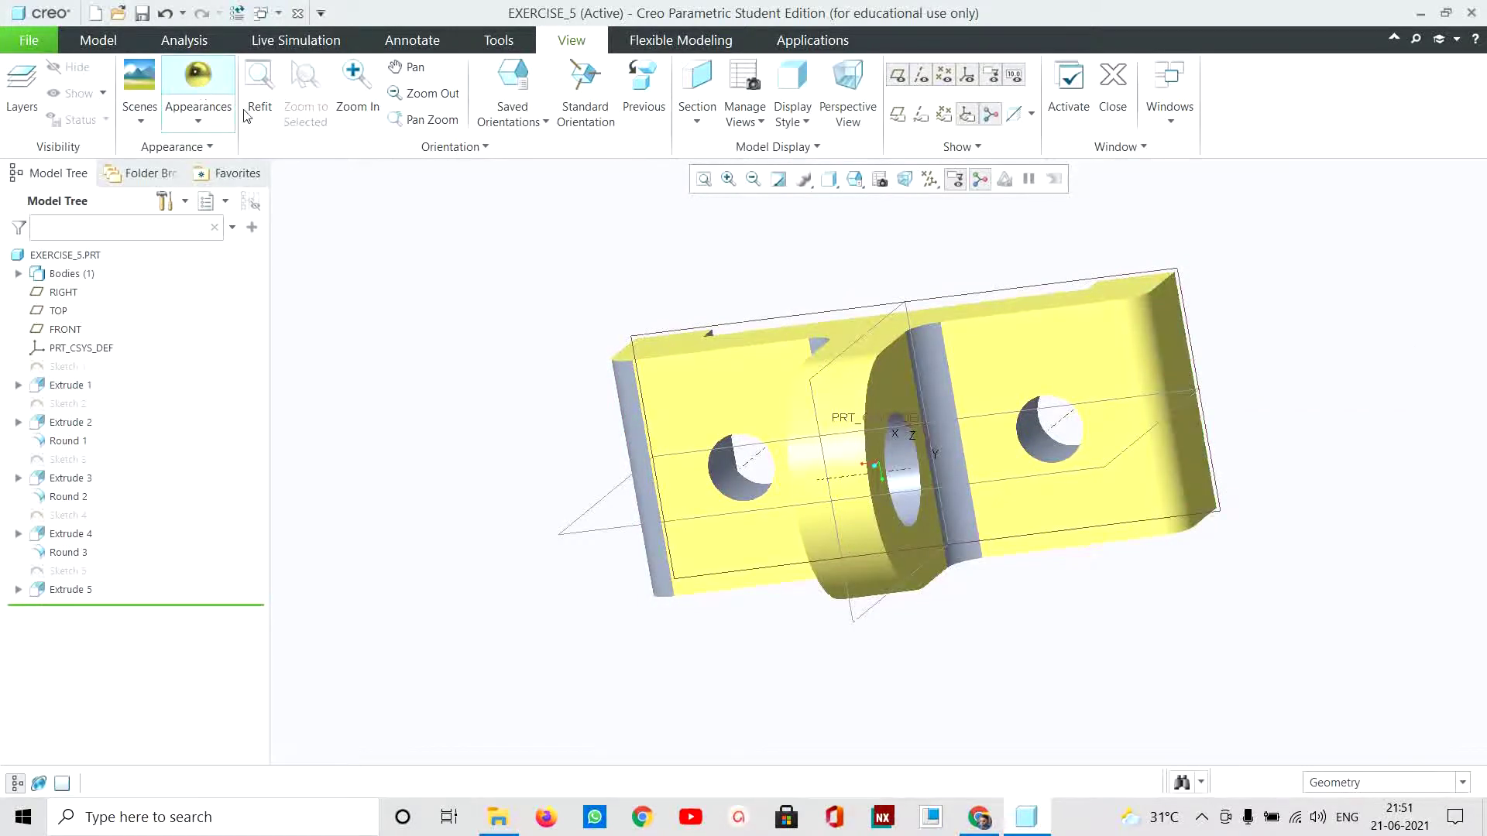
left_click(935, 387)
left_click(199, 78)
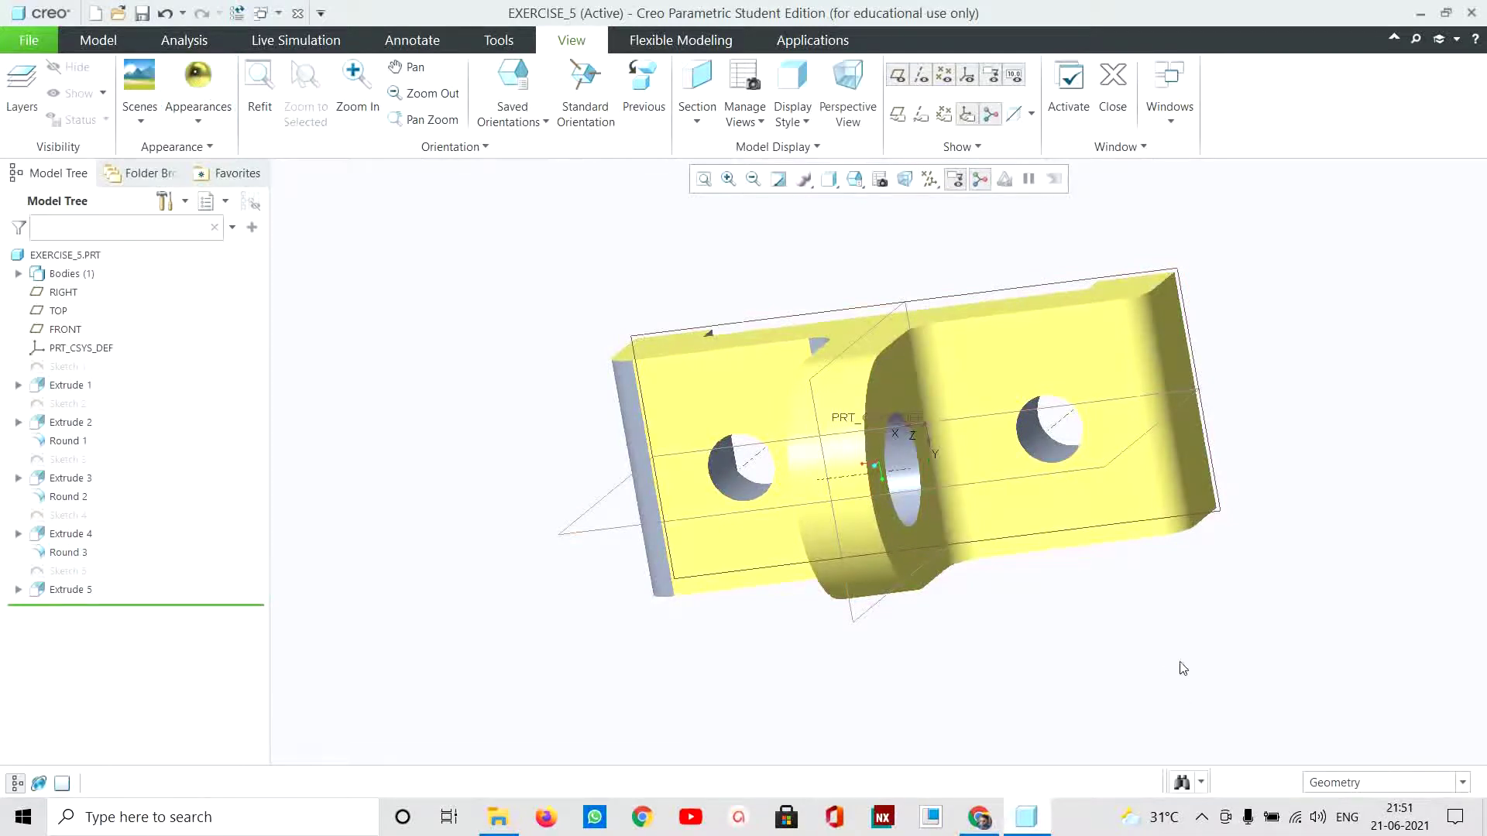
Step: Colour the boss's flat face, the rounded strips and the left end face yellow
middle_click_drag(1182, 668, 1268, 611)
left_click(957, 378)
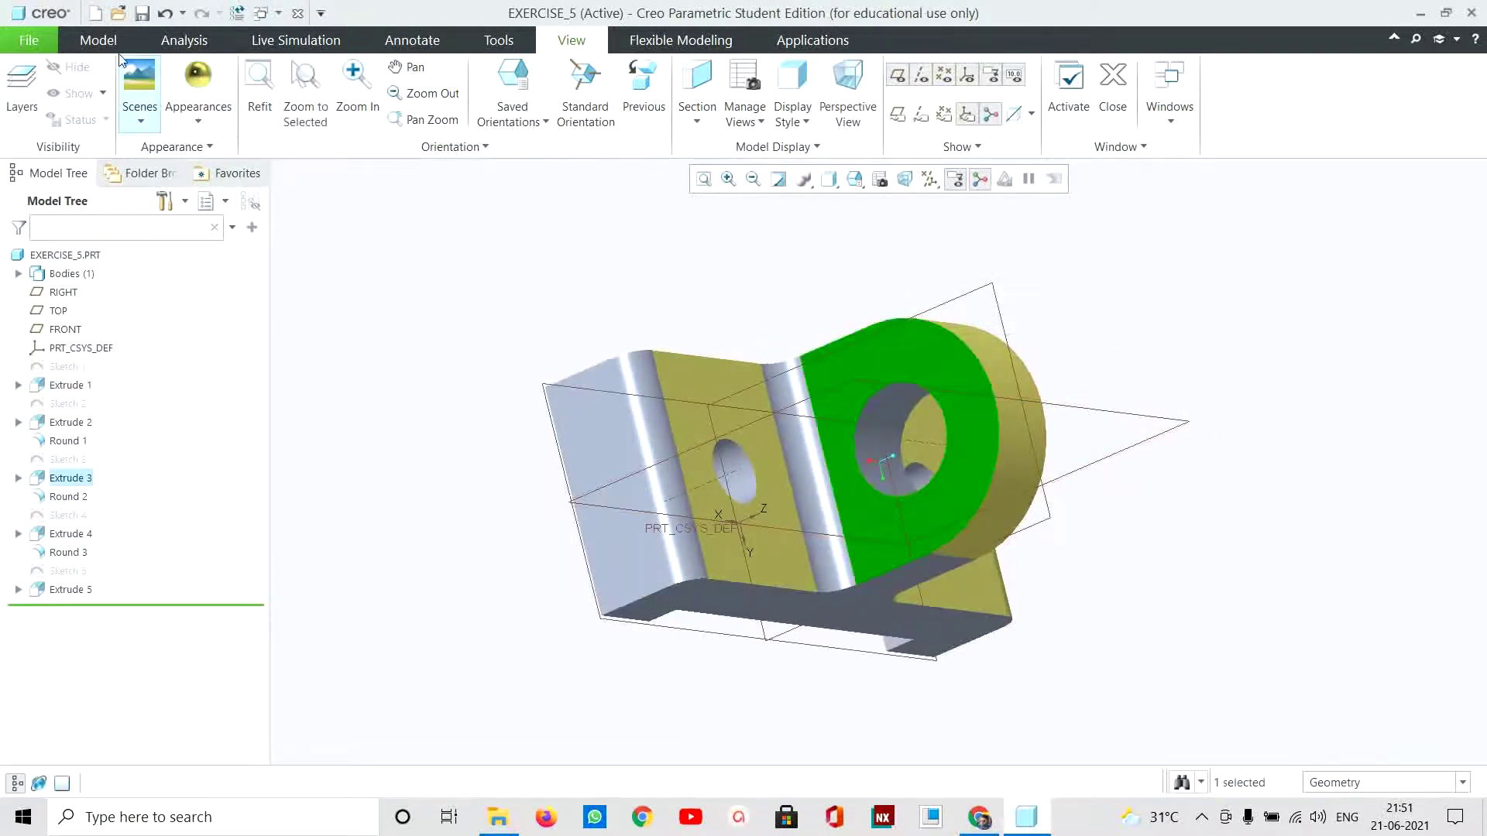
left_click(198, 78)
left_click(784, 443)
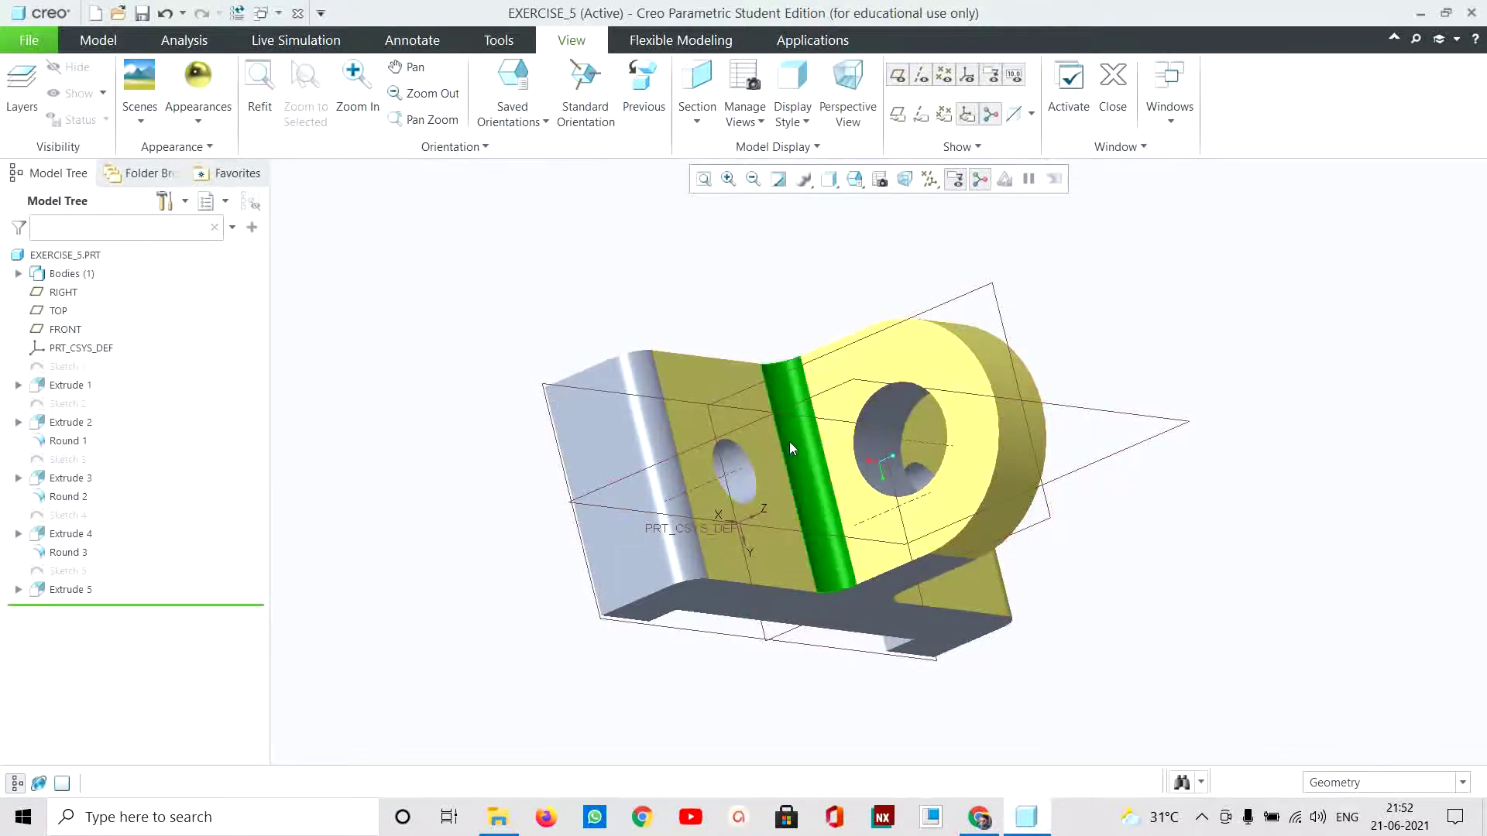
left_click(199, 78)
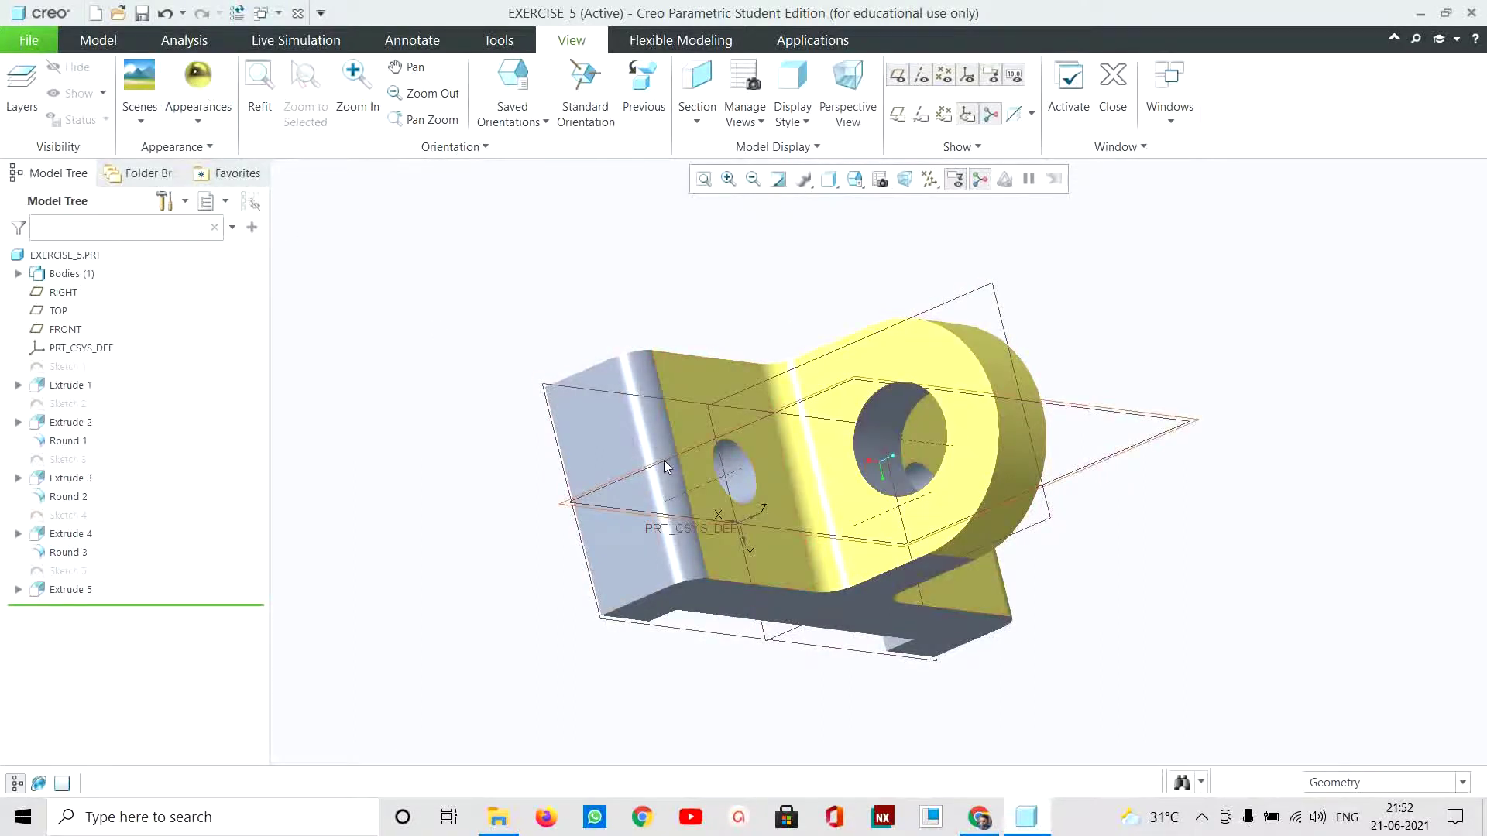
left_click(663, 460)
left_click(214, 91)
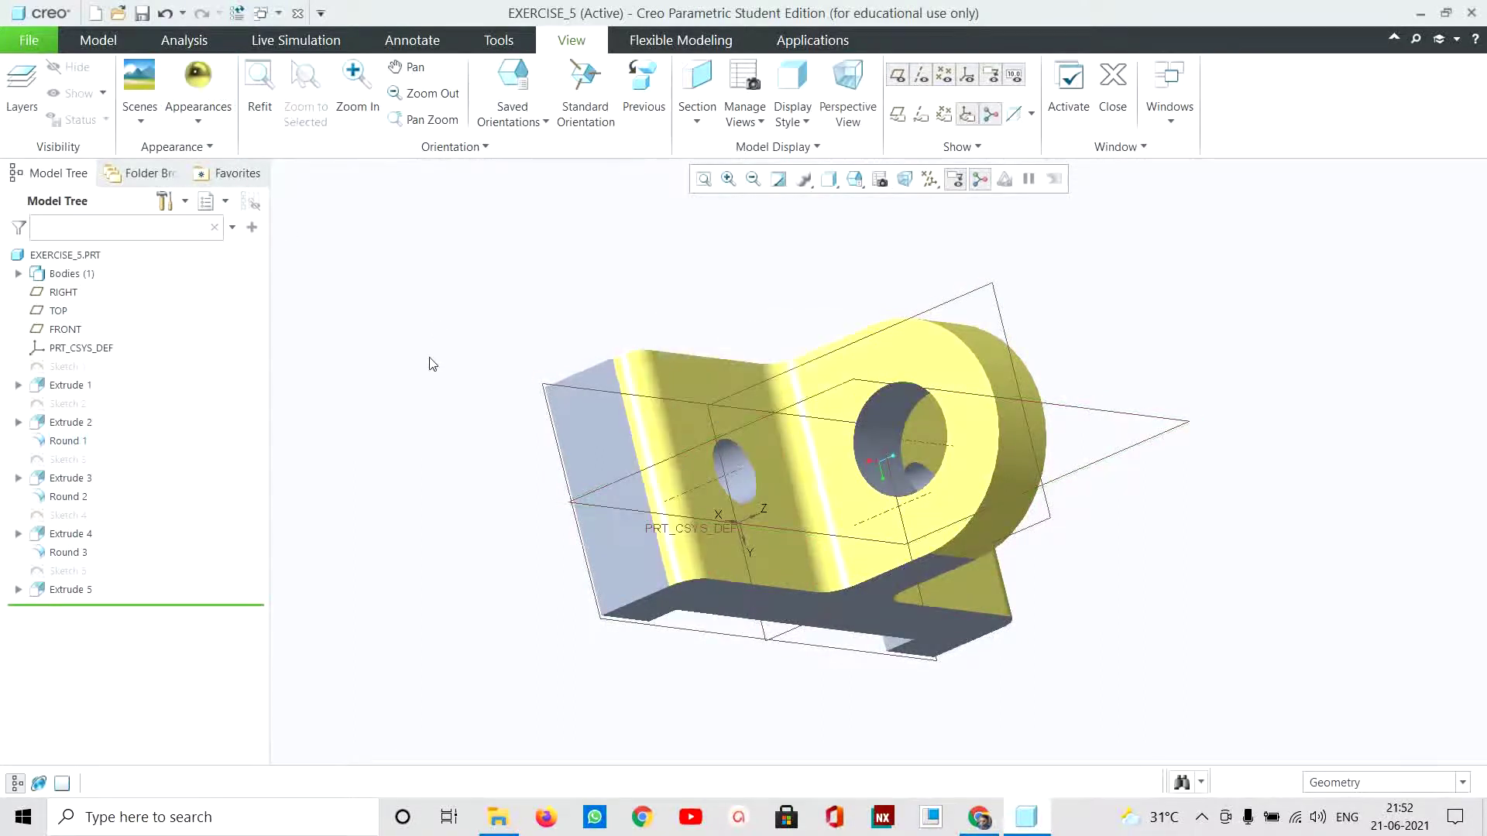
left_click(598, 454)
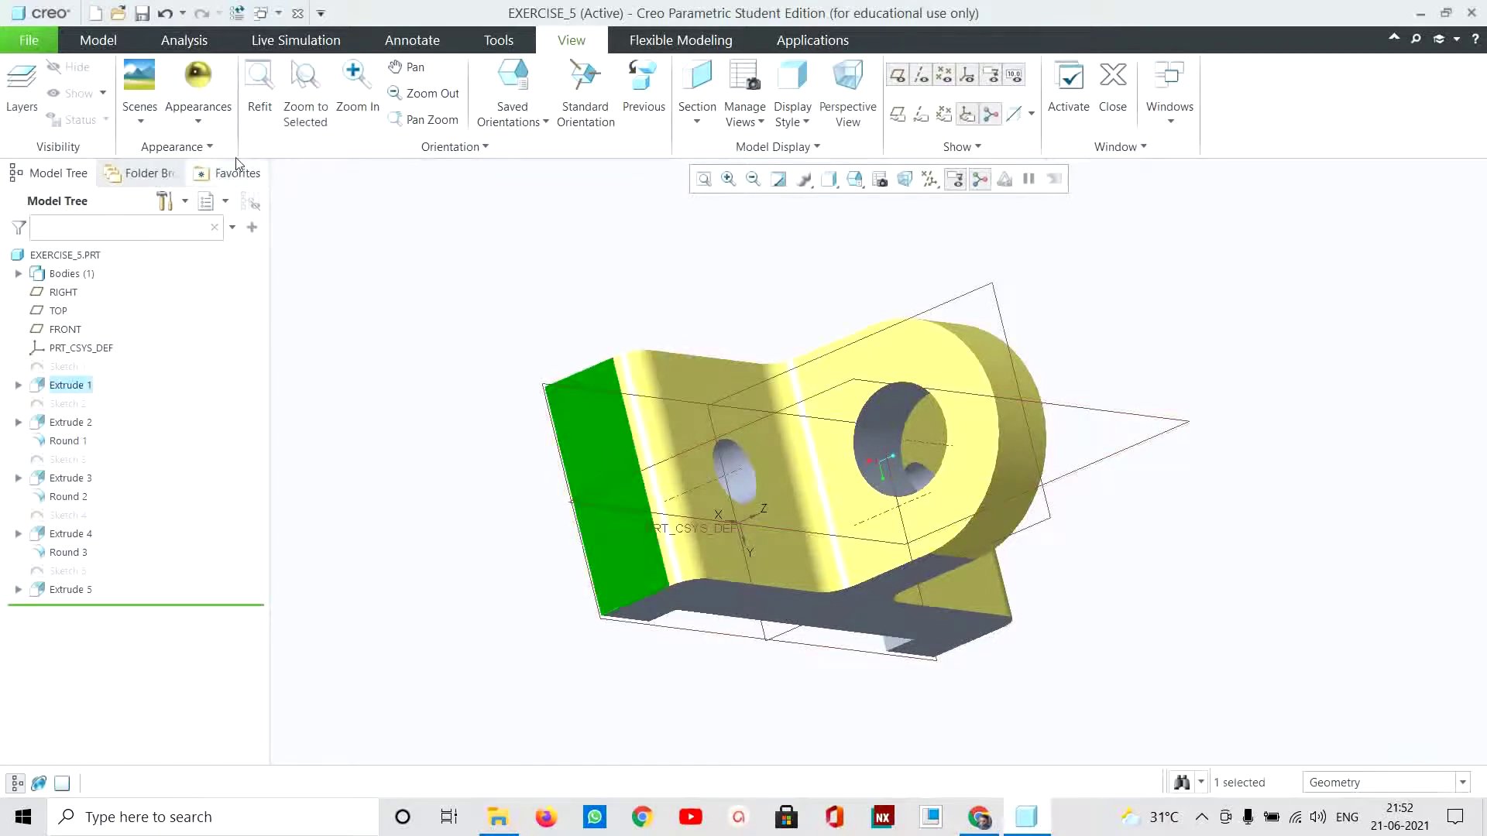
left_click(199, 77)
Step: Colour the long bottom face and the base's end faces yellow from underneath
mouse_move(963, 465)
middle_mouse_down()
mouse_move(1102, 519)
mouse_move(1131, 460)
middle_mouse_up()
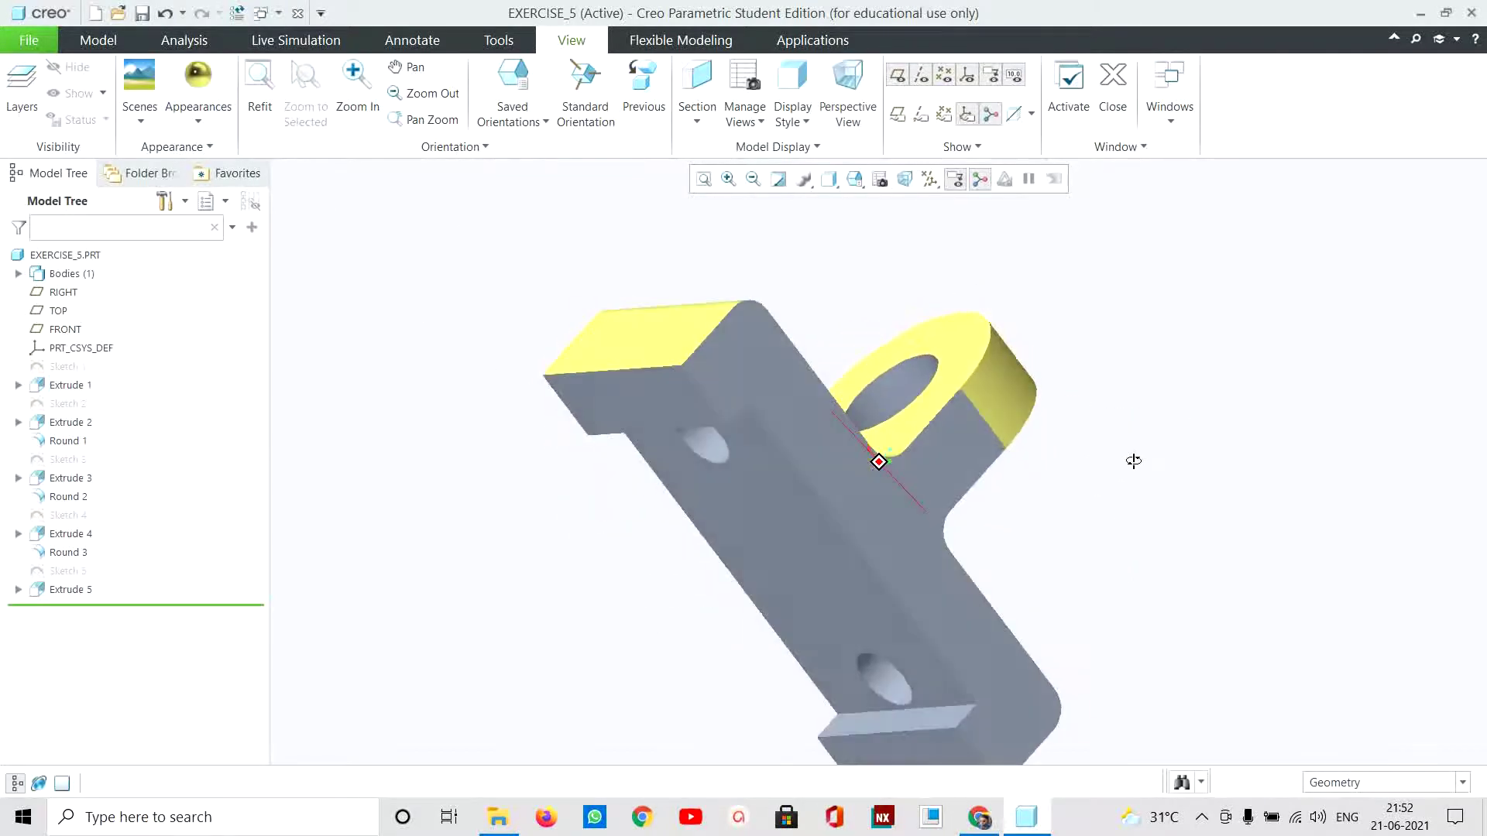
left_click(198, 124)
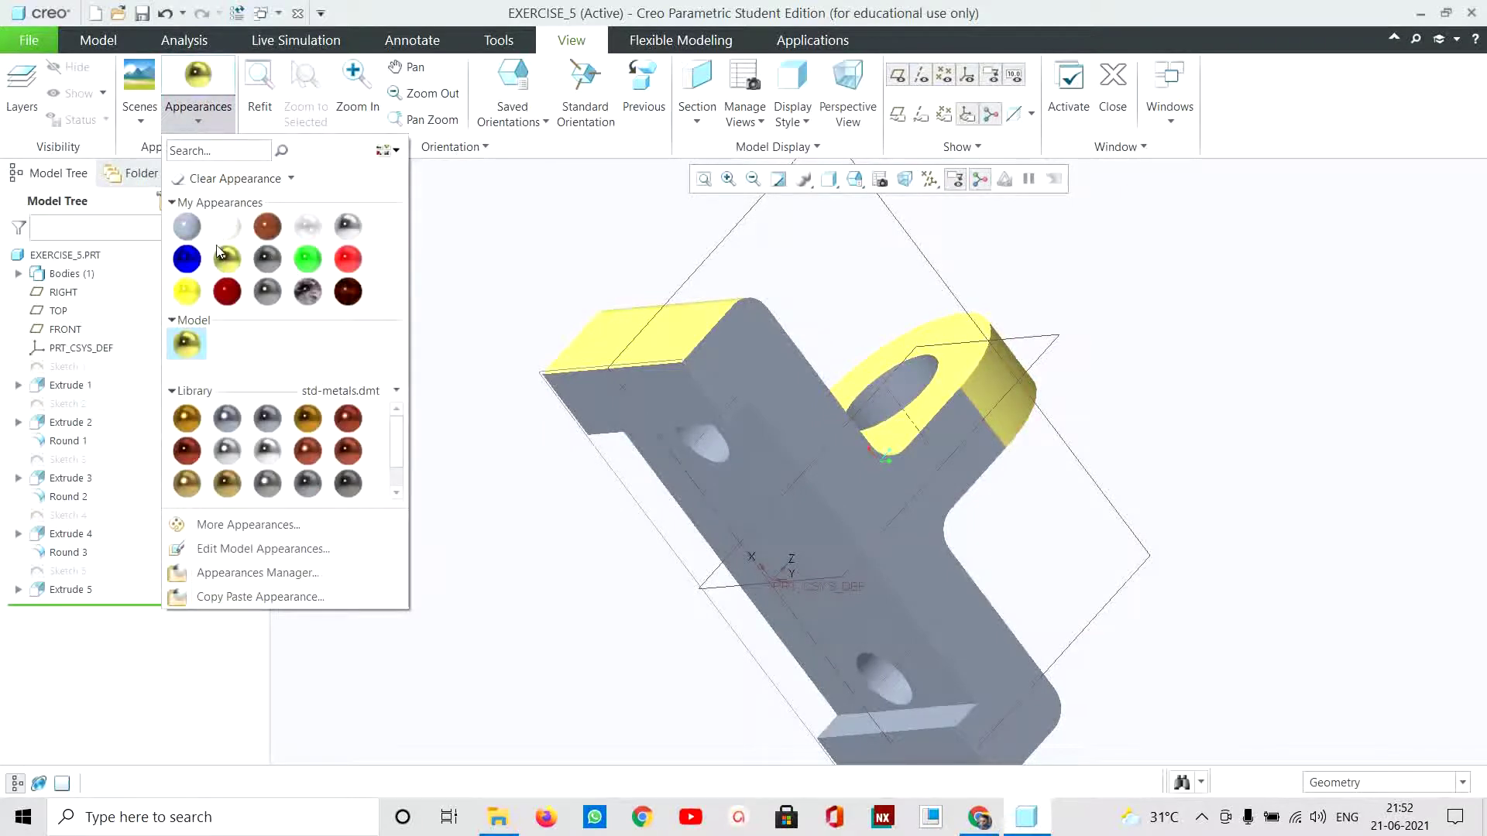
left_click(204, 72)
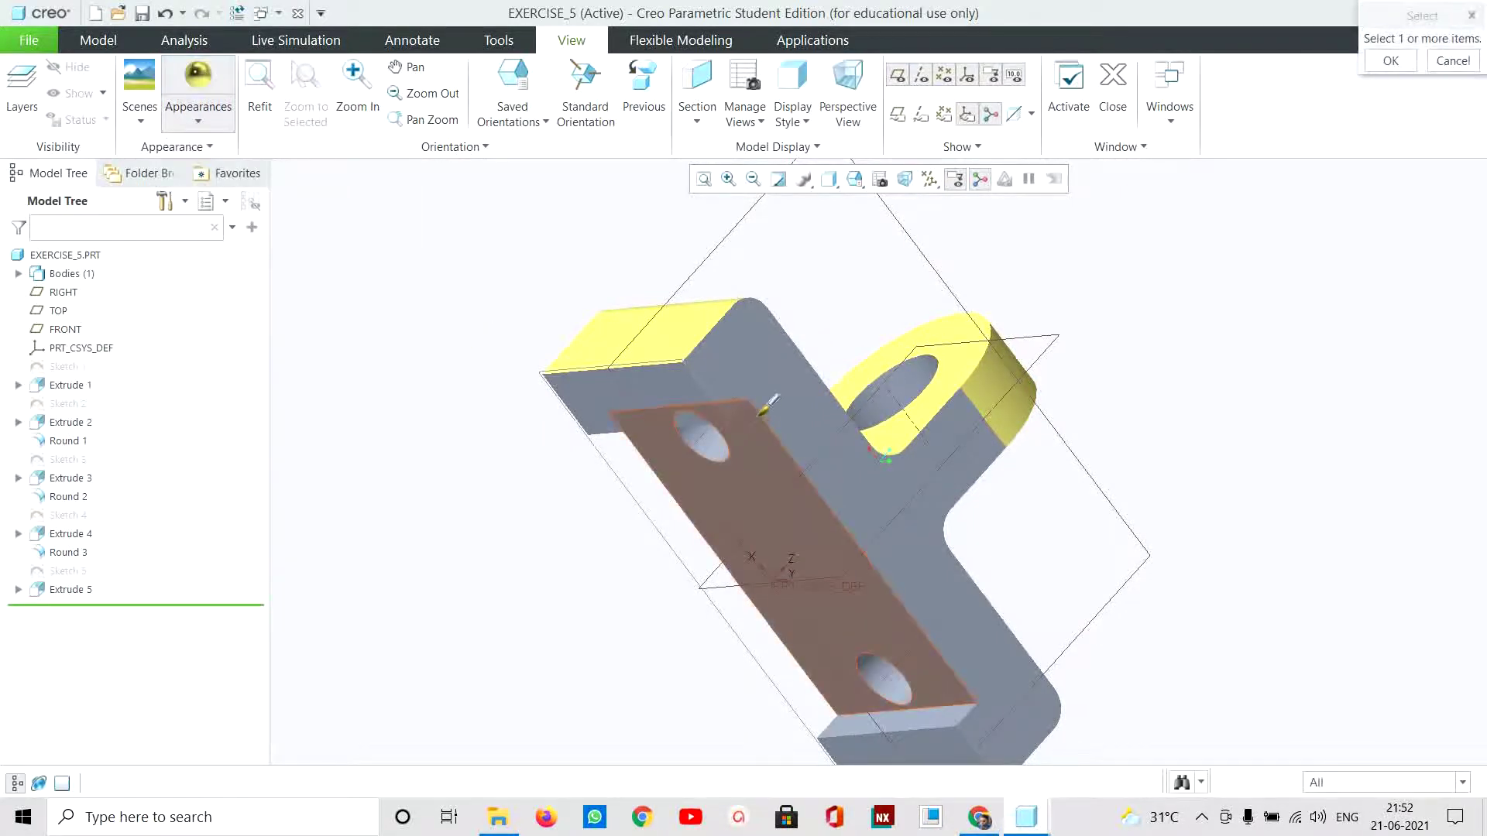
left_click(765, 363)
left_click(212, 82)
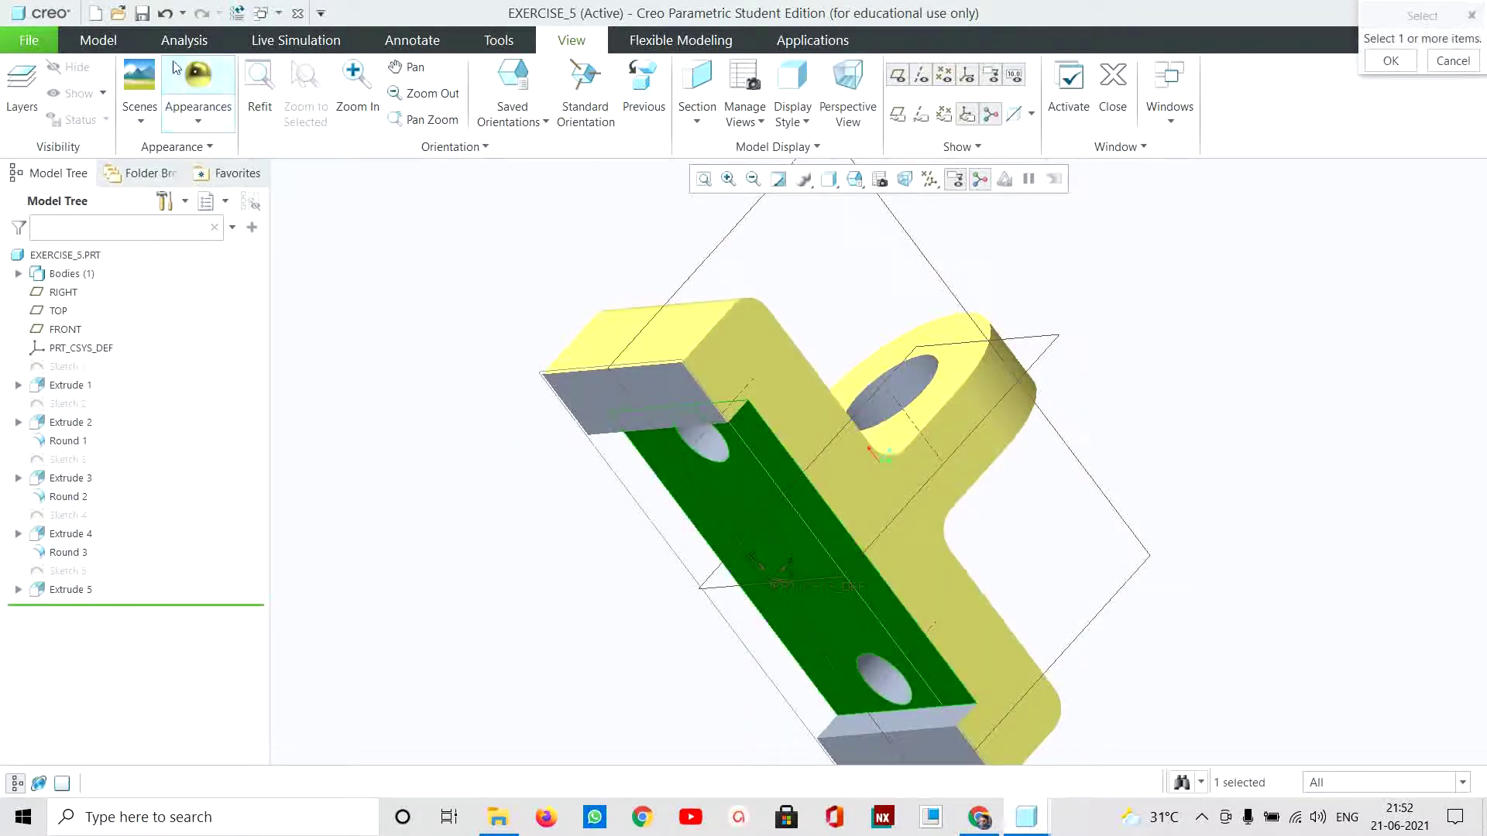
left_click(658, 394)
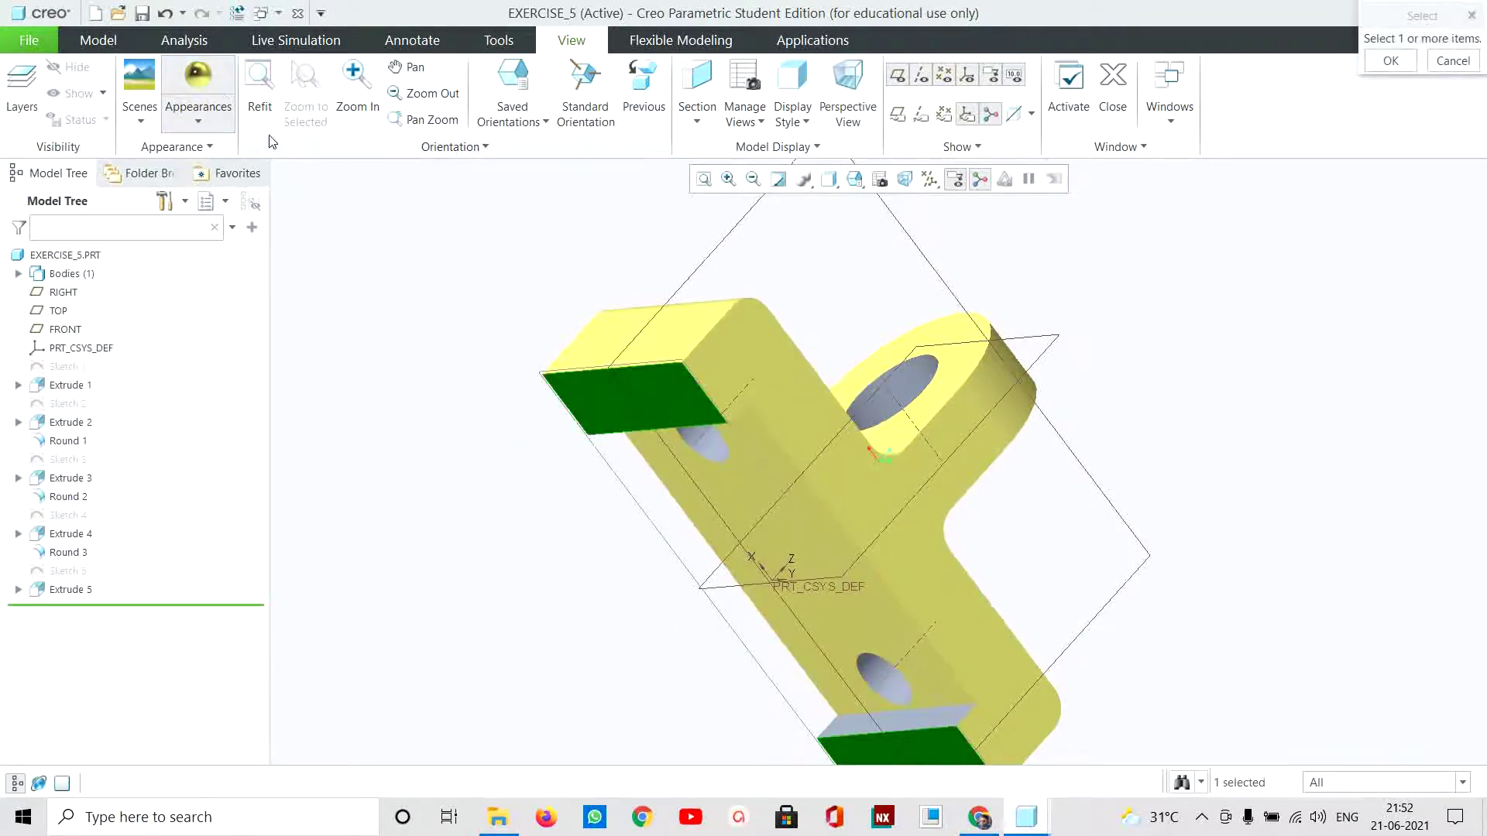
left_click(899, 719)
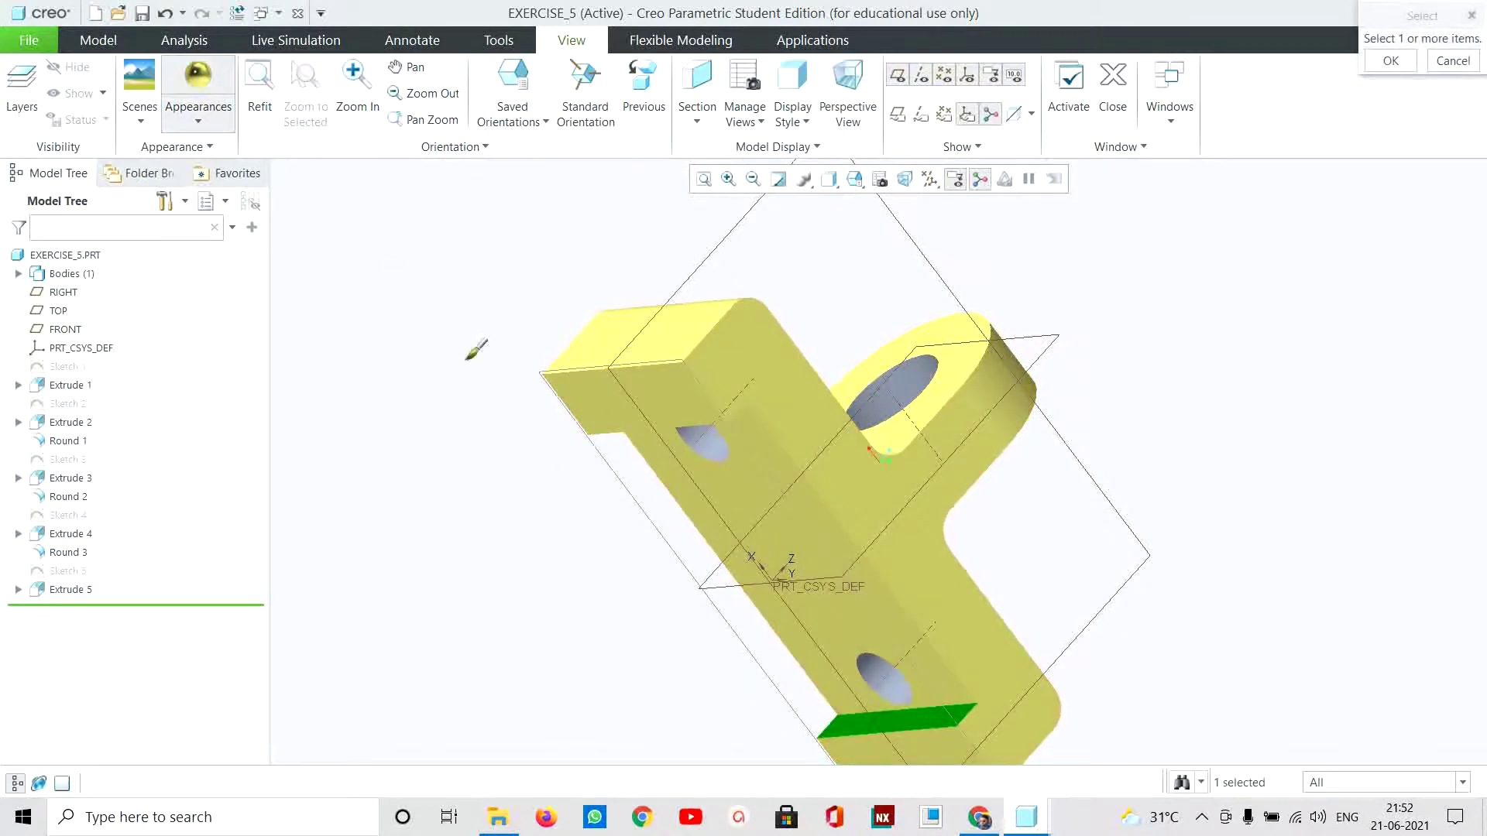
left_click(192, 83)
Step: Colour the remaining grey side face of the base yellow
mouse_move(1172, 571)
middle_mouse_down()
mouse_move(1089, 583)
mouse_move(933, 470)
mouse_move(757, 475)
mouse_move(601, 328)
mouse_move(573, 374)
mouse_move(620, 322)
mouse_move(584, 309)
mouse_move(623, 450)
middle_mouse_up()
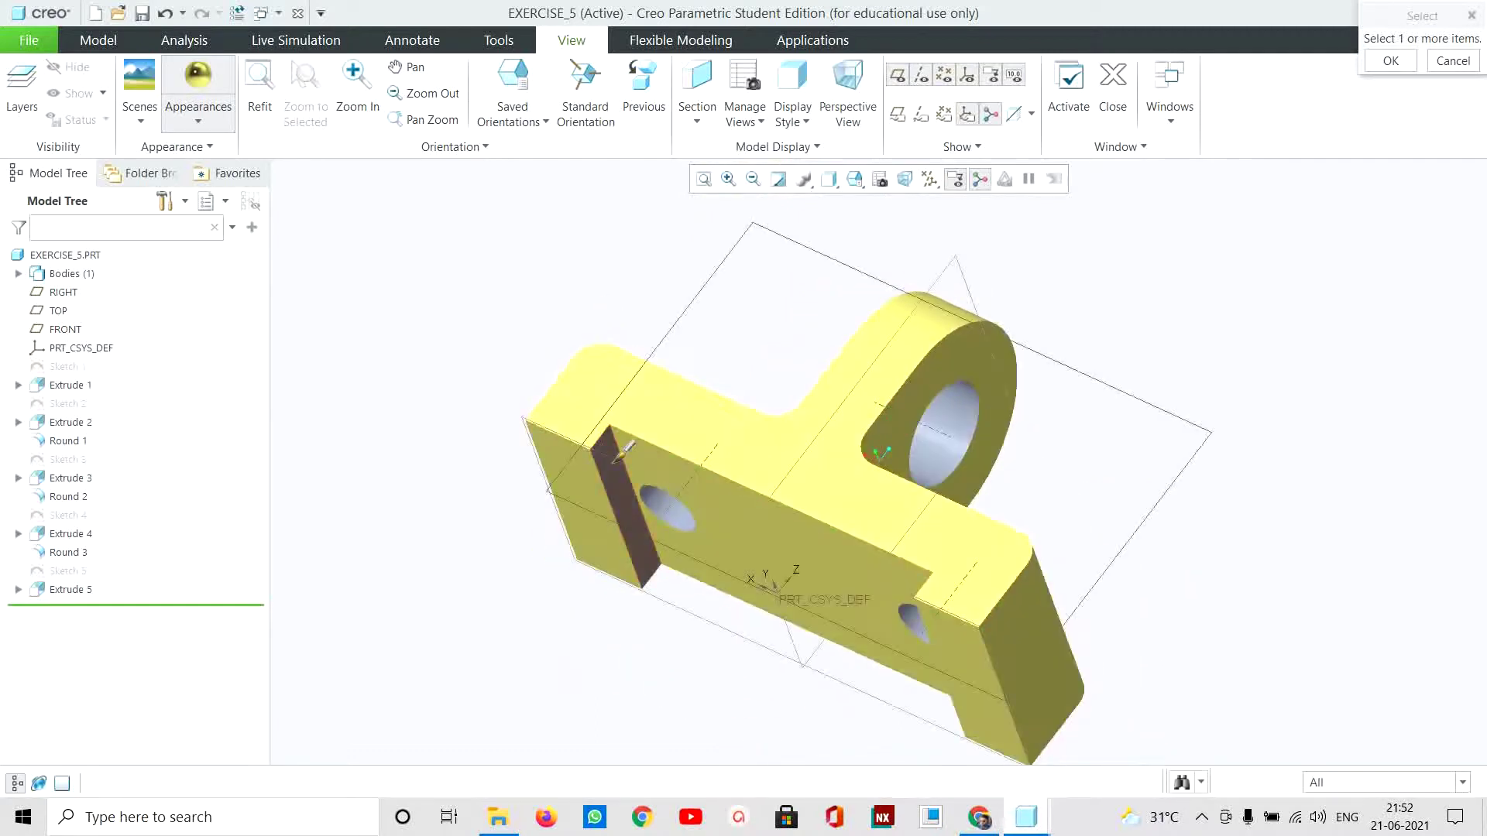
left_click(626, 460)
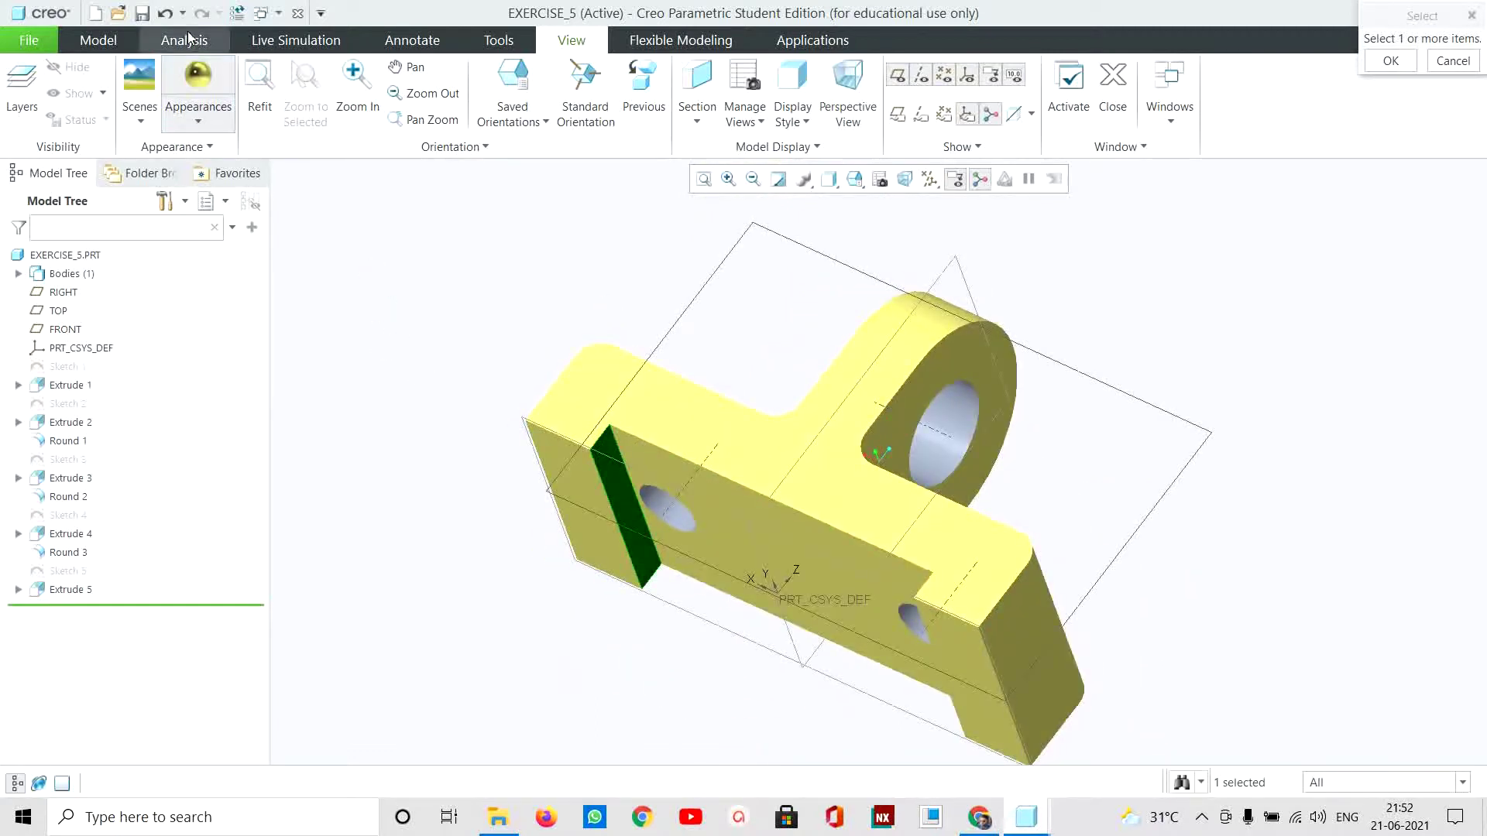
left_click(1205, 570)
mouse_move(1205, 570)
middle_mouse_down()
mouse_move(1228, 651)
mouse_move(1061, 468)
mouse_move(963, 478)
mouse_move(813, 328)
middle_mouse_up()
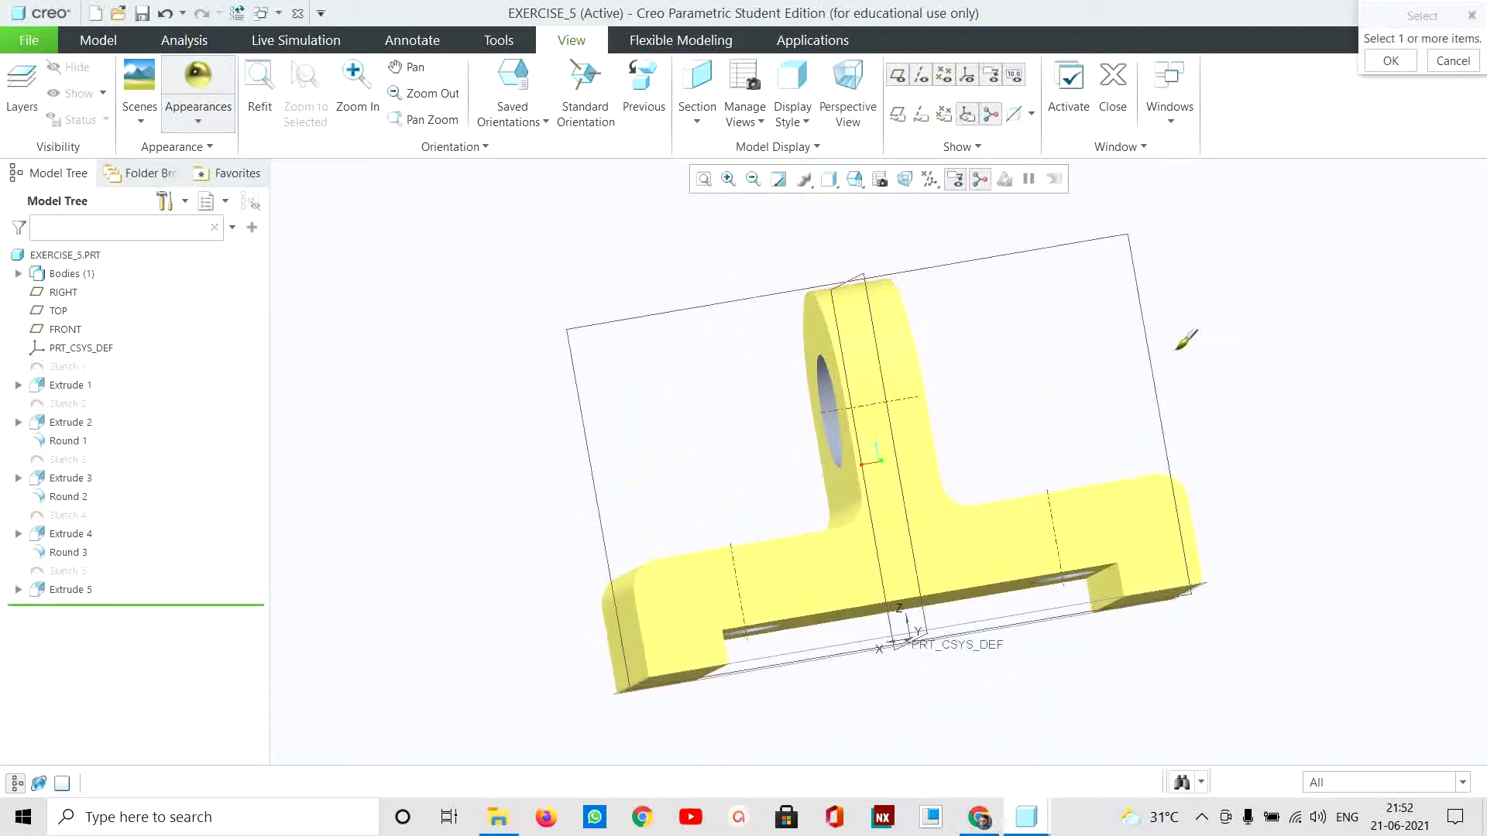